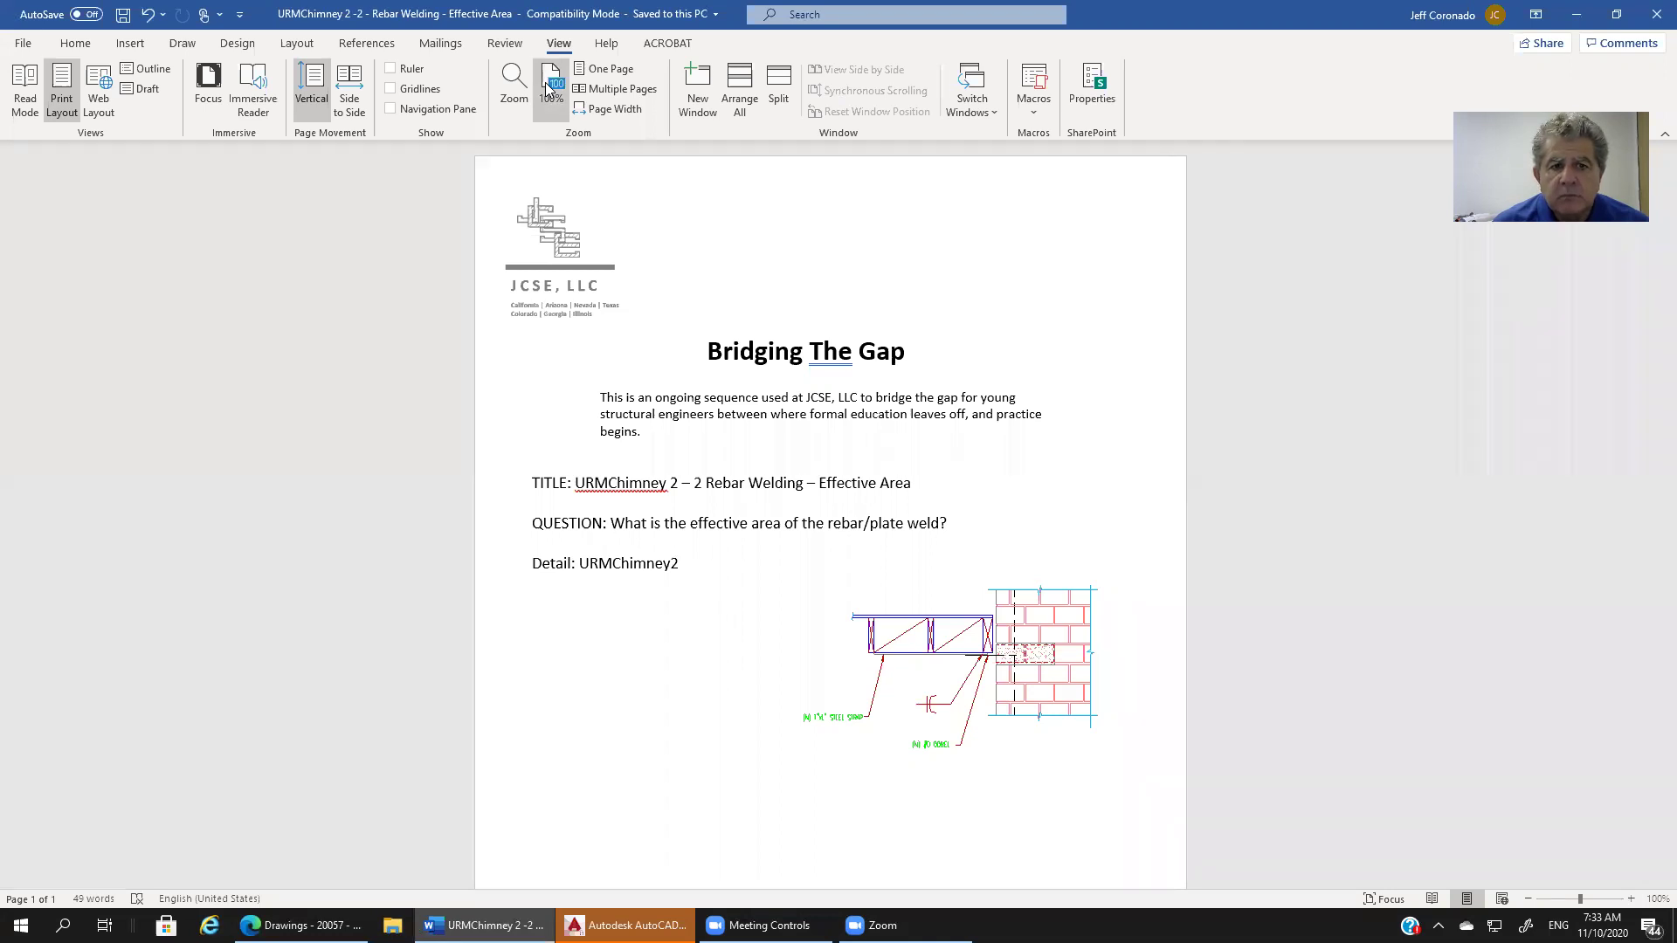
Zoom the page in five increments and scroll down to the weld detail drawing.
{"action": "left_click", "coordinate": [1631, 900]}
{"action": "left_click", "coordinate": [1631, 900]}
{"action": "left_click", "coordinate": [1631, 900]}
{"action": "left_click", "coordinate": [1631, 900]}
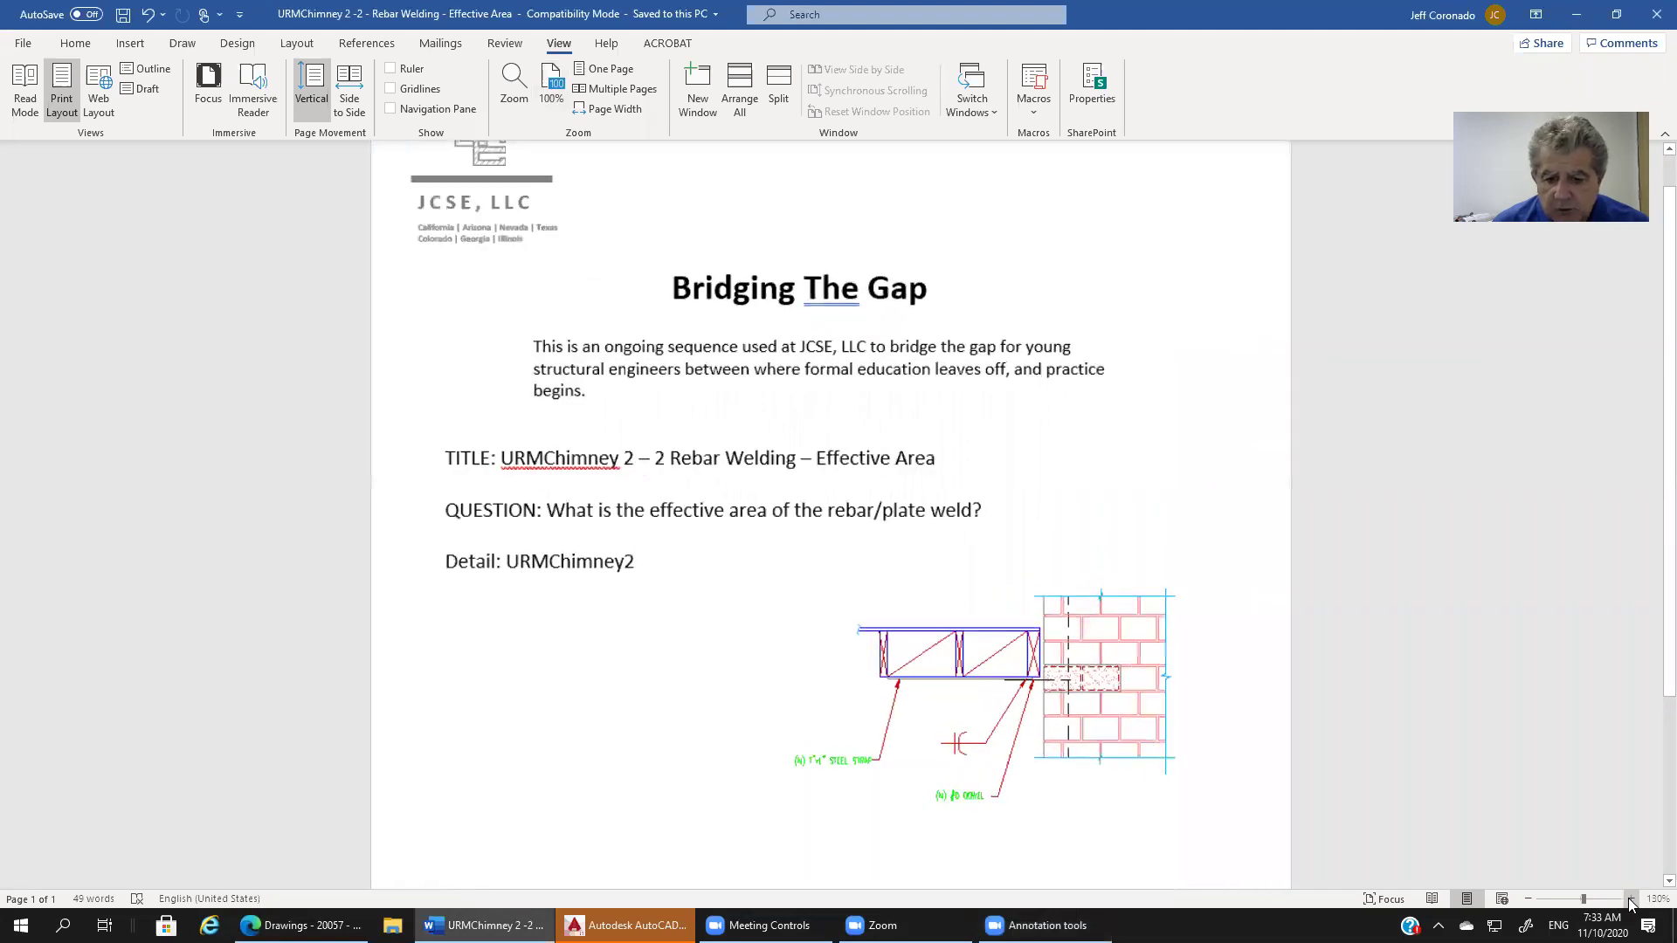
{"action": "left_click", "coordinate": [1631, 899]}
{"action": "left_click", "coordinate": [1631, 900]}
{"action": "scroll", "coordinate": [1155, 690], "scroll_direction": "up", "scroll_amount": 2}
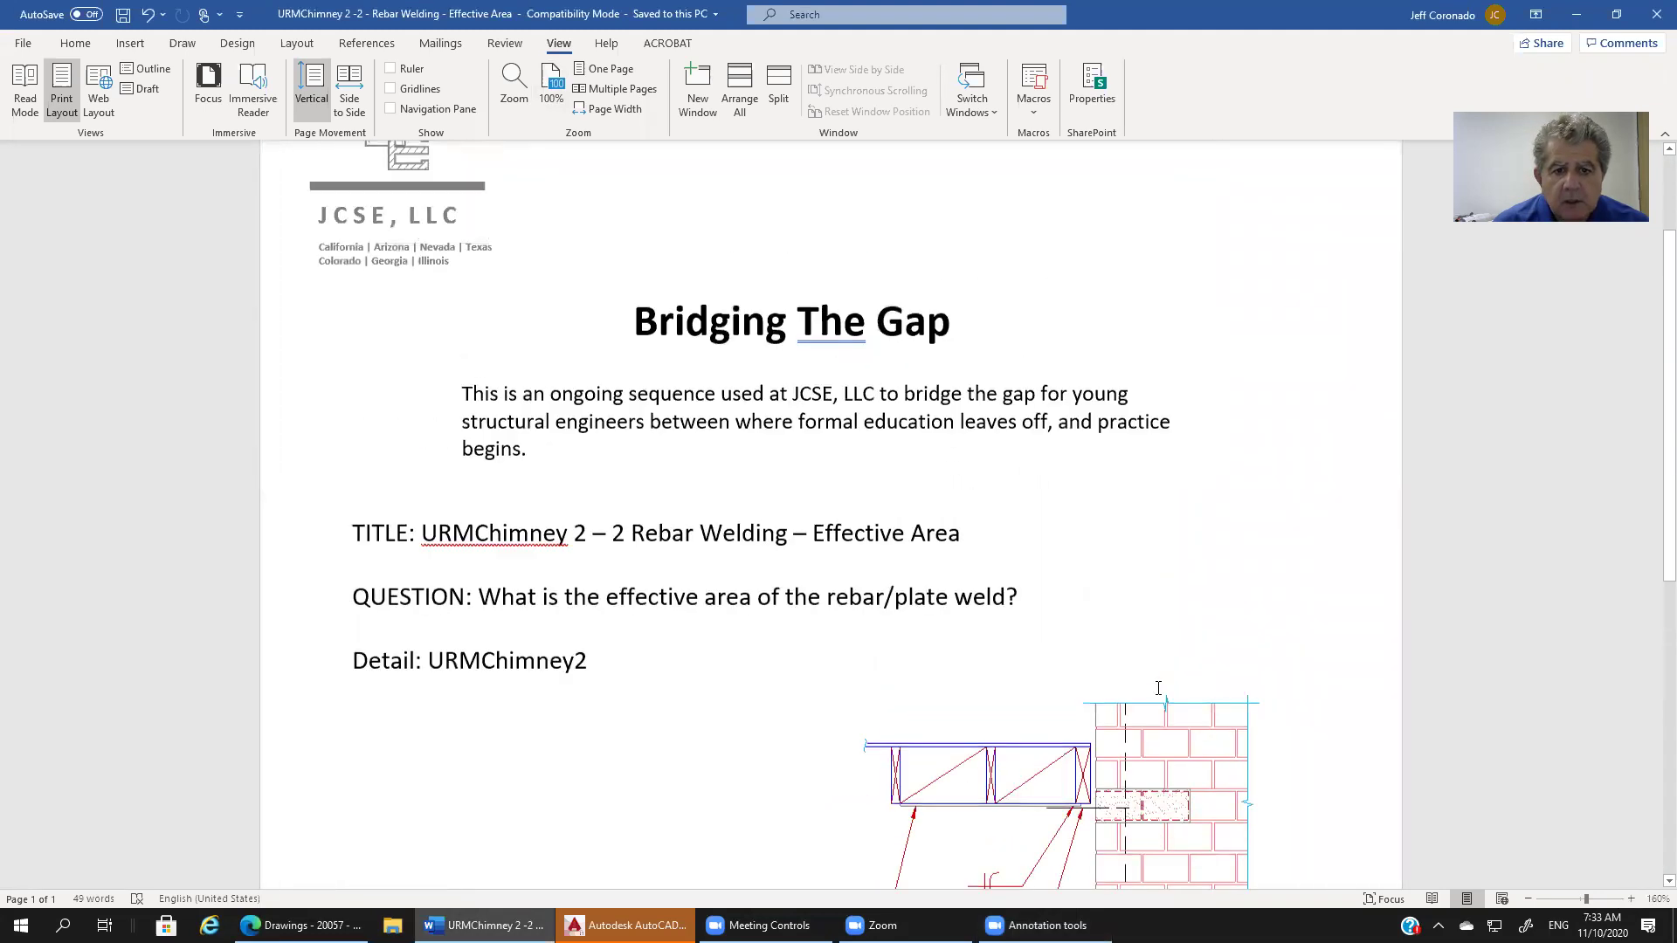
{"action": "scroll", "coordinate": [1155, 690], "scroll_direction": "down", "scroll_amount": 3}
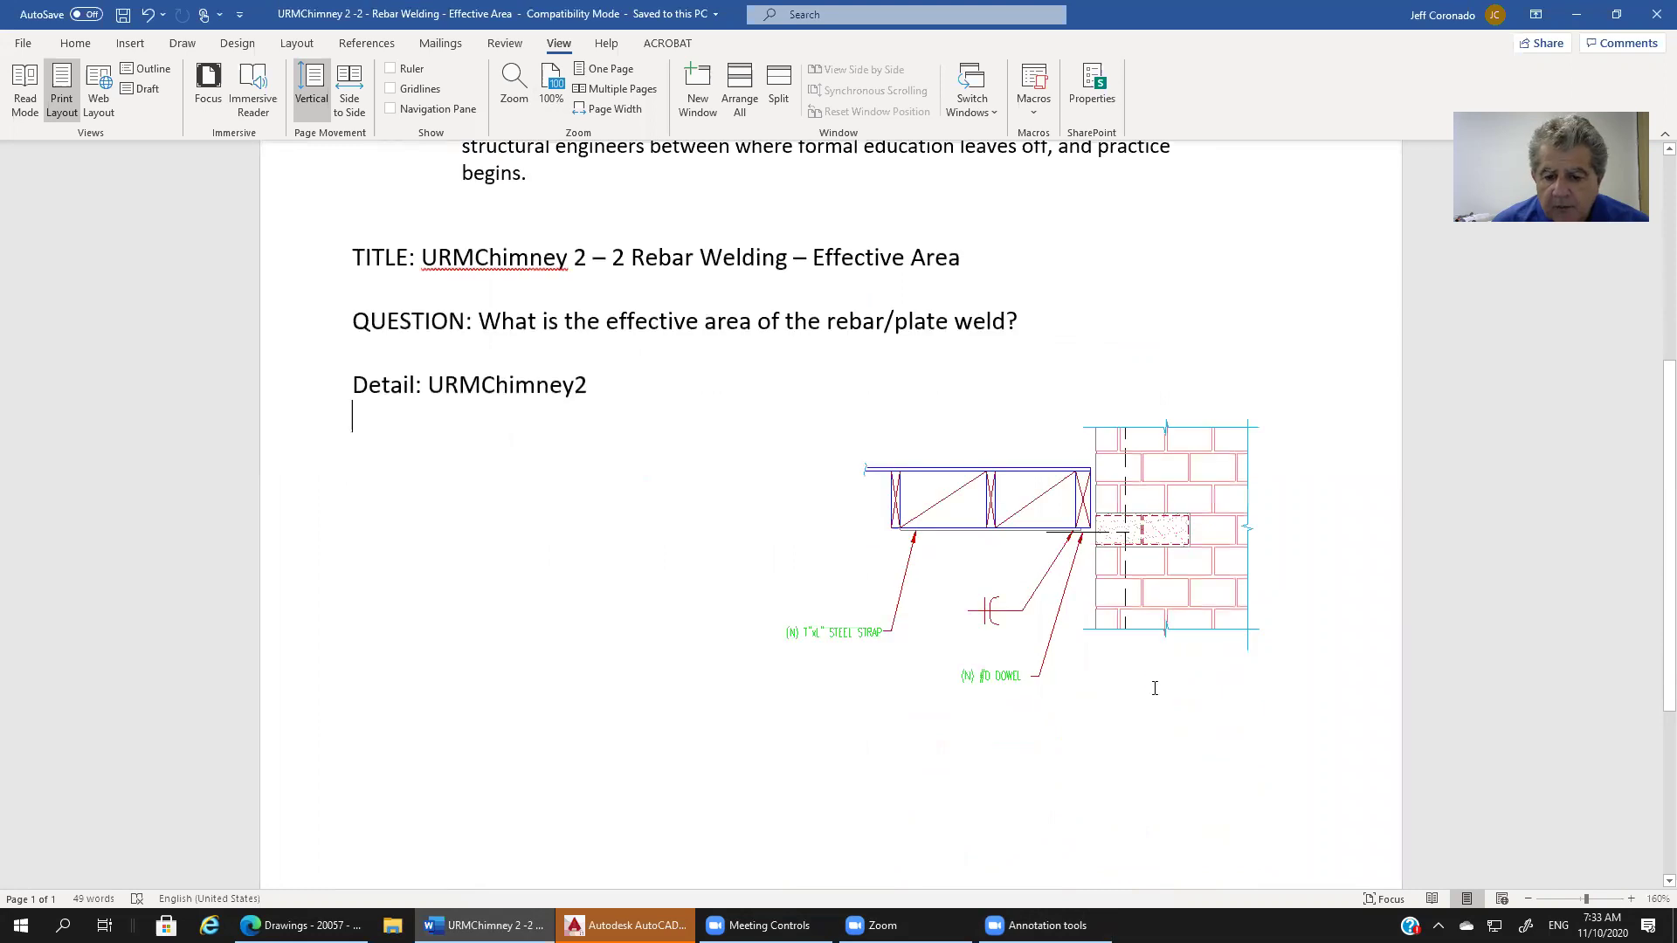
Zoom further to 210% so the weld detail fills the window.
{"action": "left_click", "coordinate": [1630, 900]}
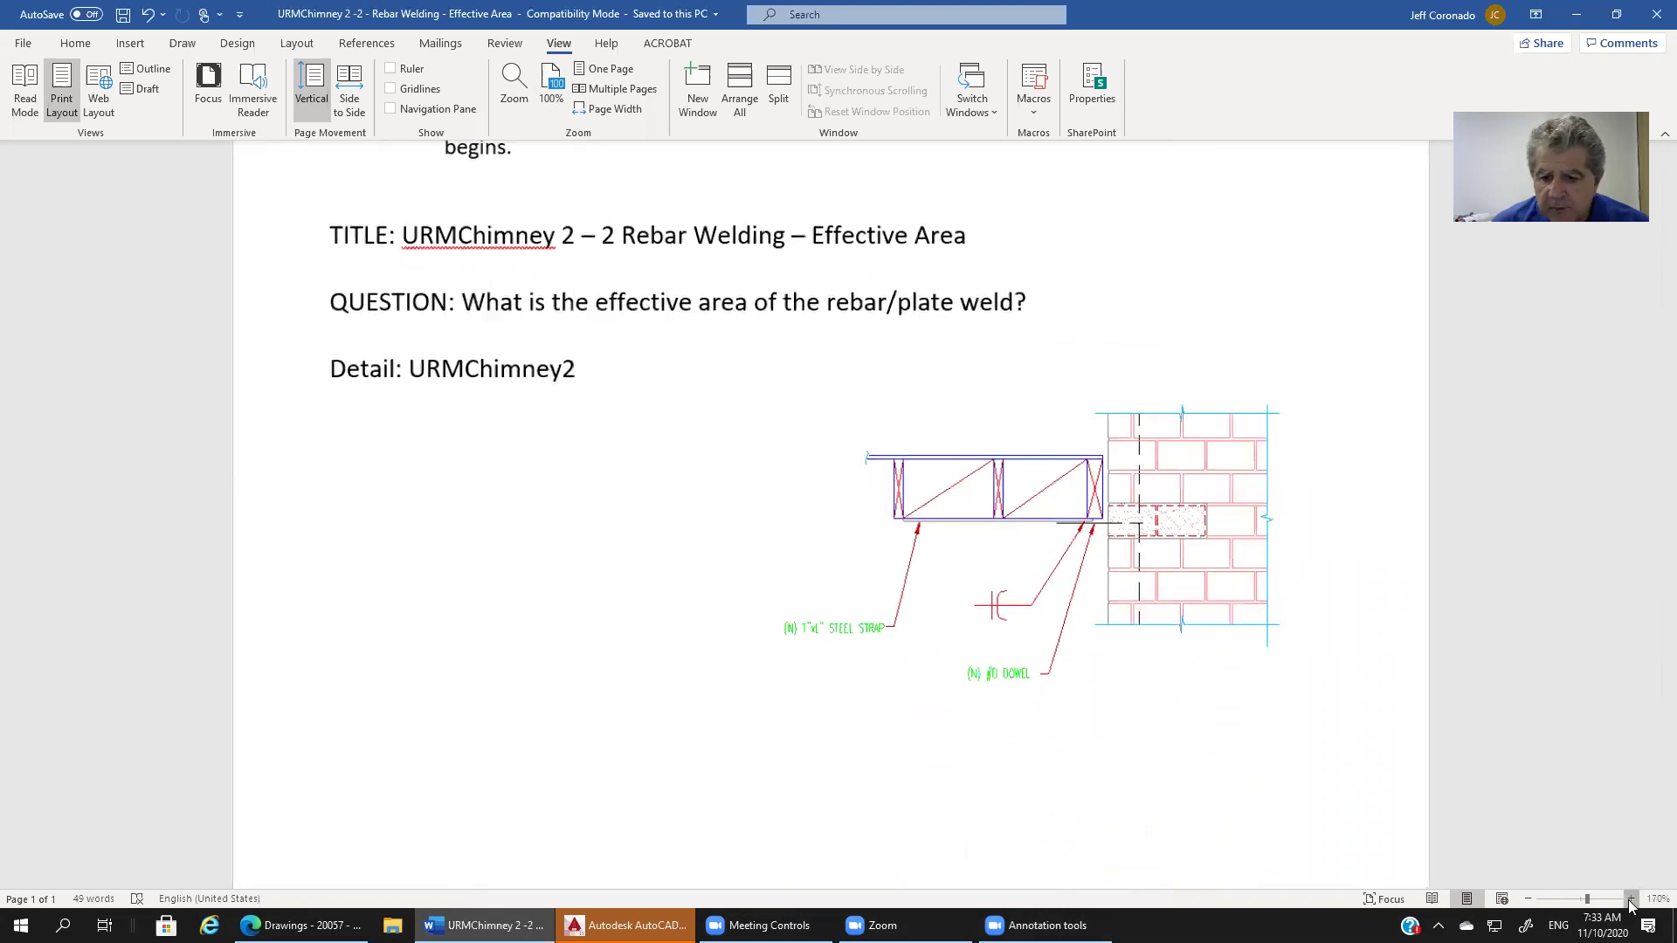
{"action": "left_click", "coordinate": [1630, 899]}
{"action": "left_click", "coordinate": [1630, 900]}
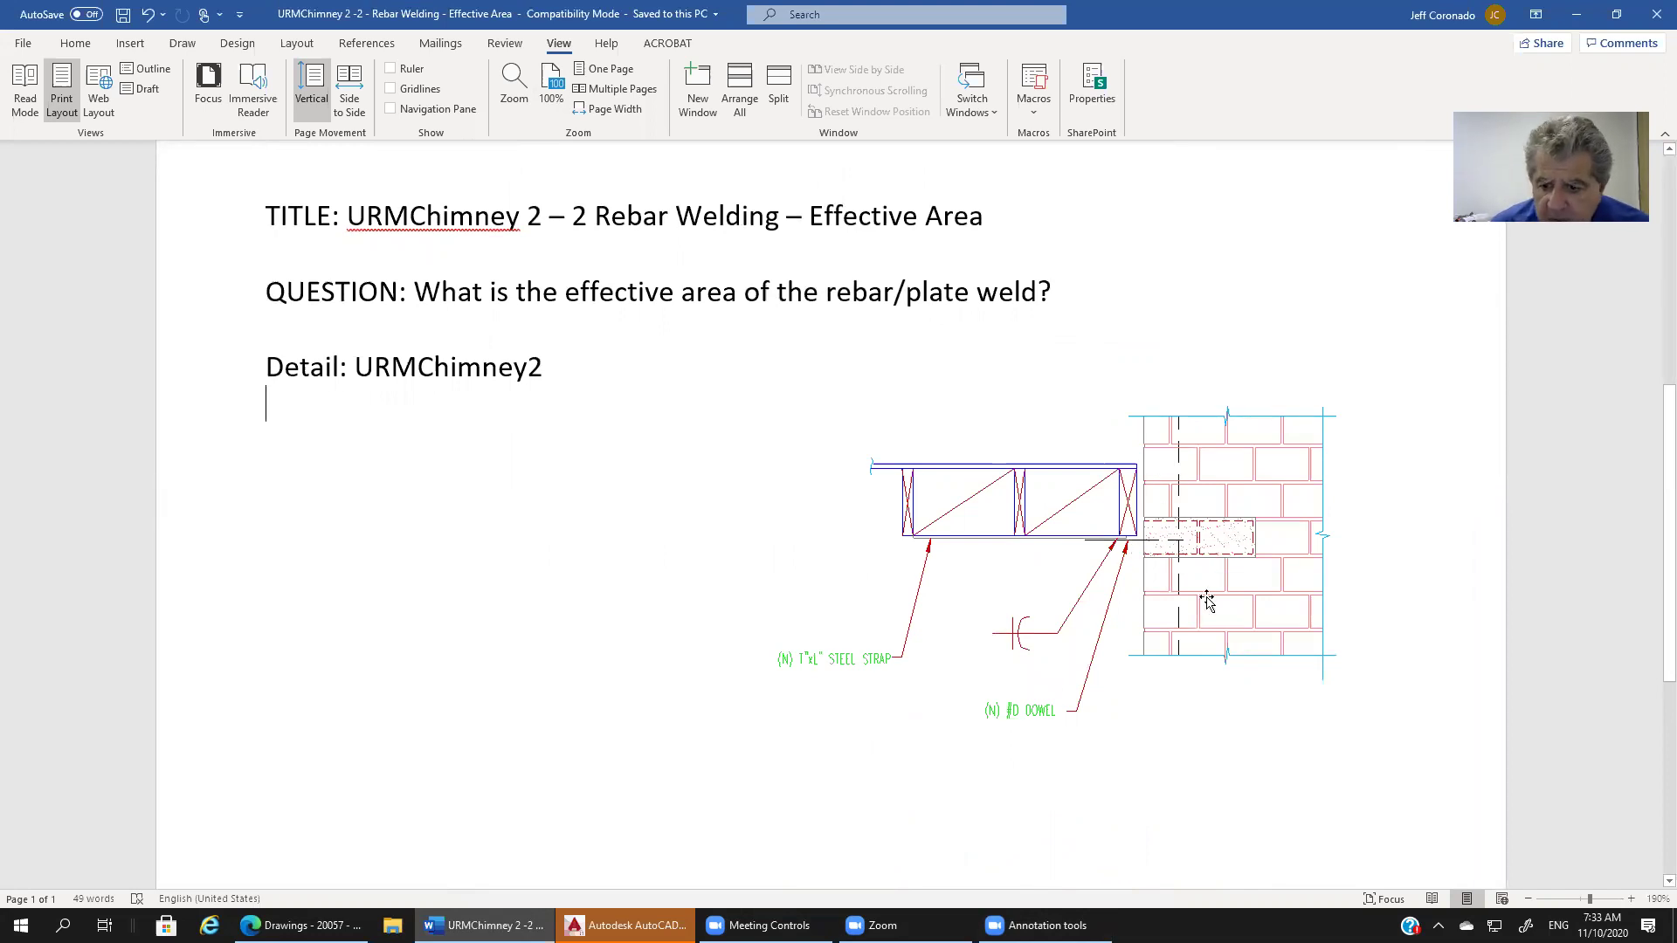
{"action": "left_click", "coordinate": [1631, 900]}
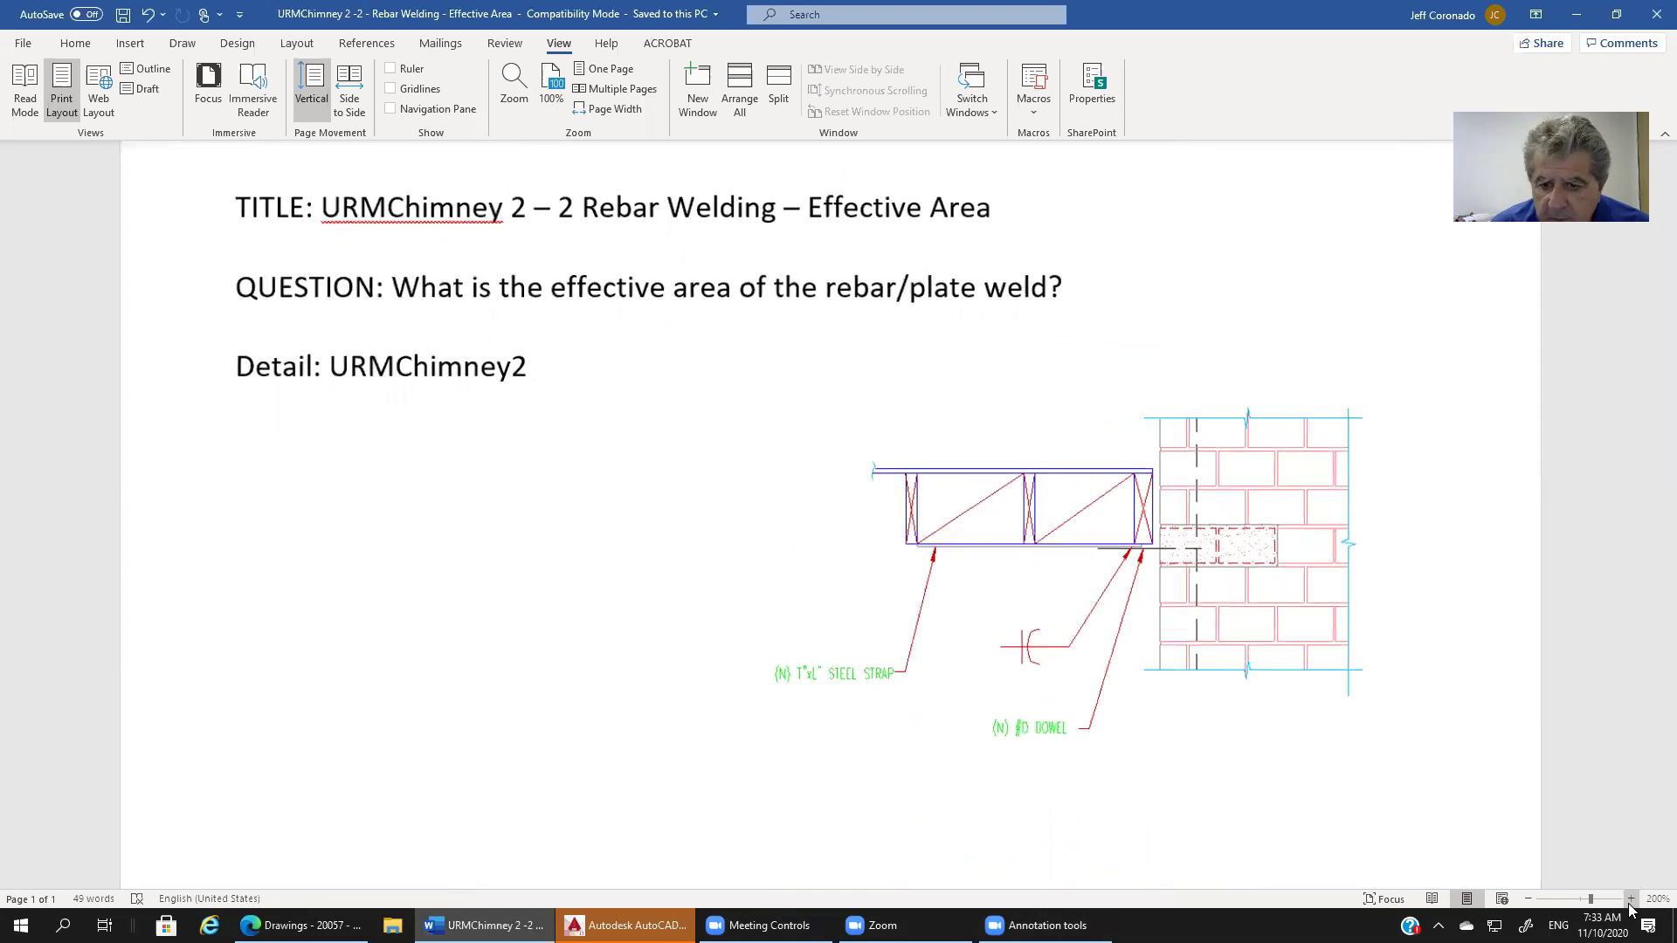
{"action": "left_click", "coordinate": [1630, 900]}
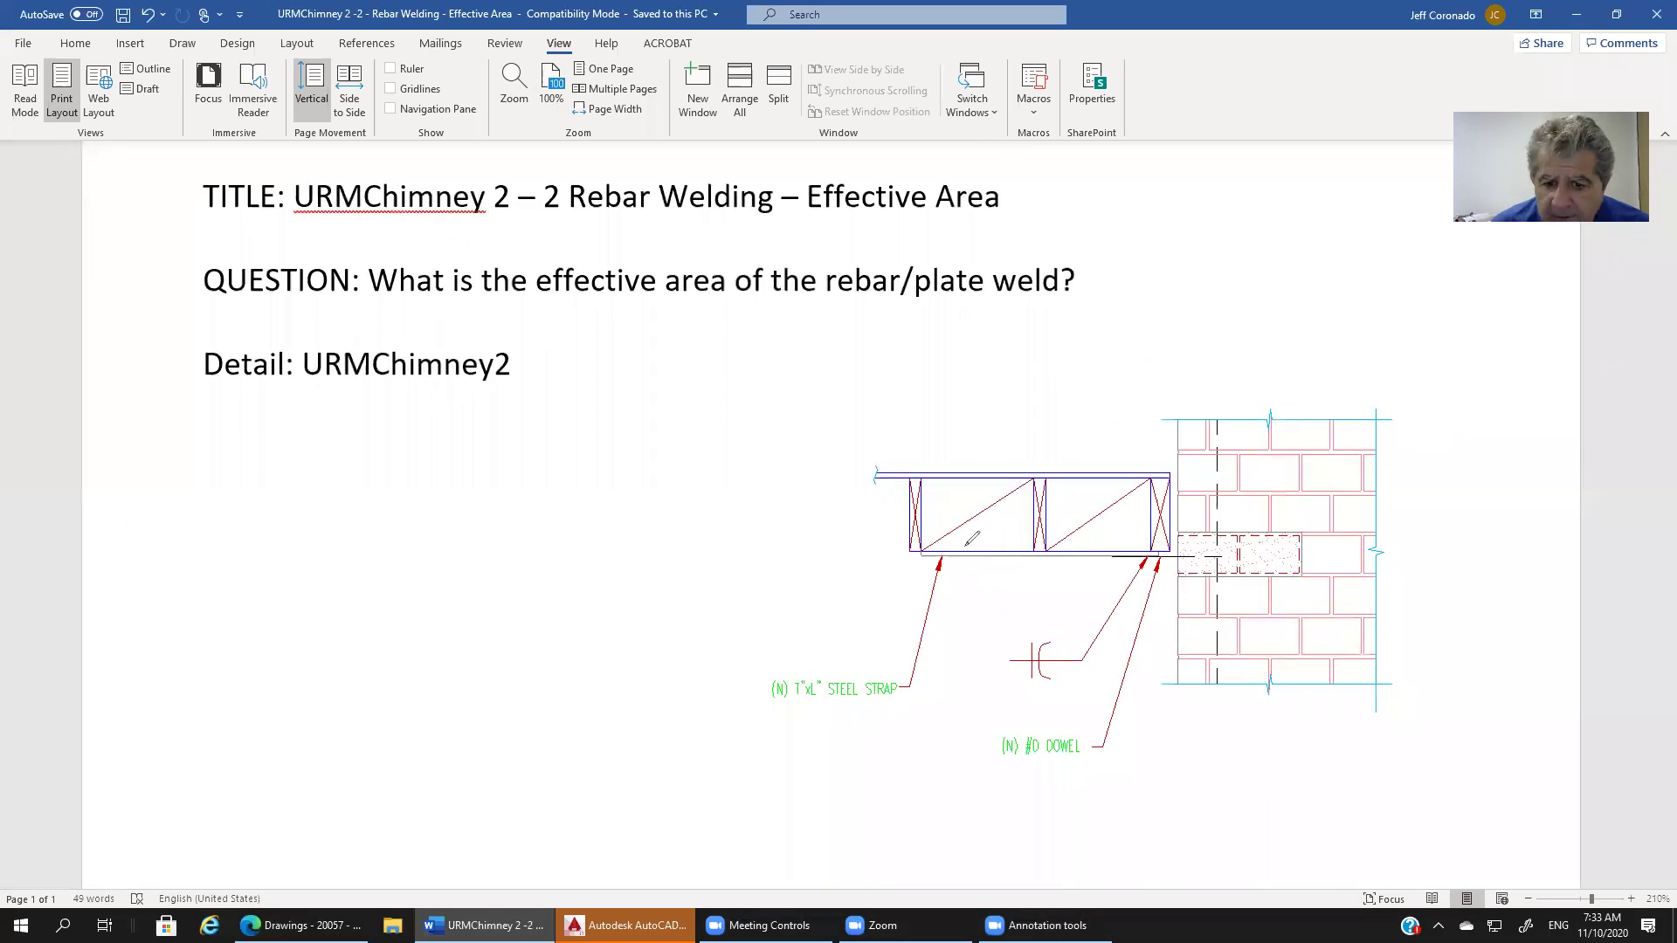
{"action": "mouse_move", "coordinate": [916, 661]}
{"action": "left_mouse_down"}
{"action": "mouse_move", "coordinate": [808, 645]}
{"action": "mouse_move", "coordinate": [749, 664]}
{"action": "mouse_move", "coordinate": [750, 693]}
{"action": "mouse_move", "coordinate": [779, 720]}
{"action": "mouse_move", "coordinate": [904, 714]}
{"action": "mouse_move", "coordinate": [929, 674]}
{"action": "left_mouse_up"}
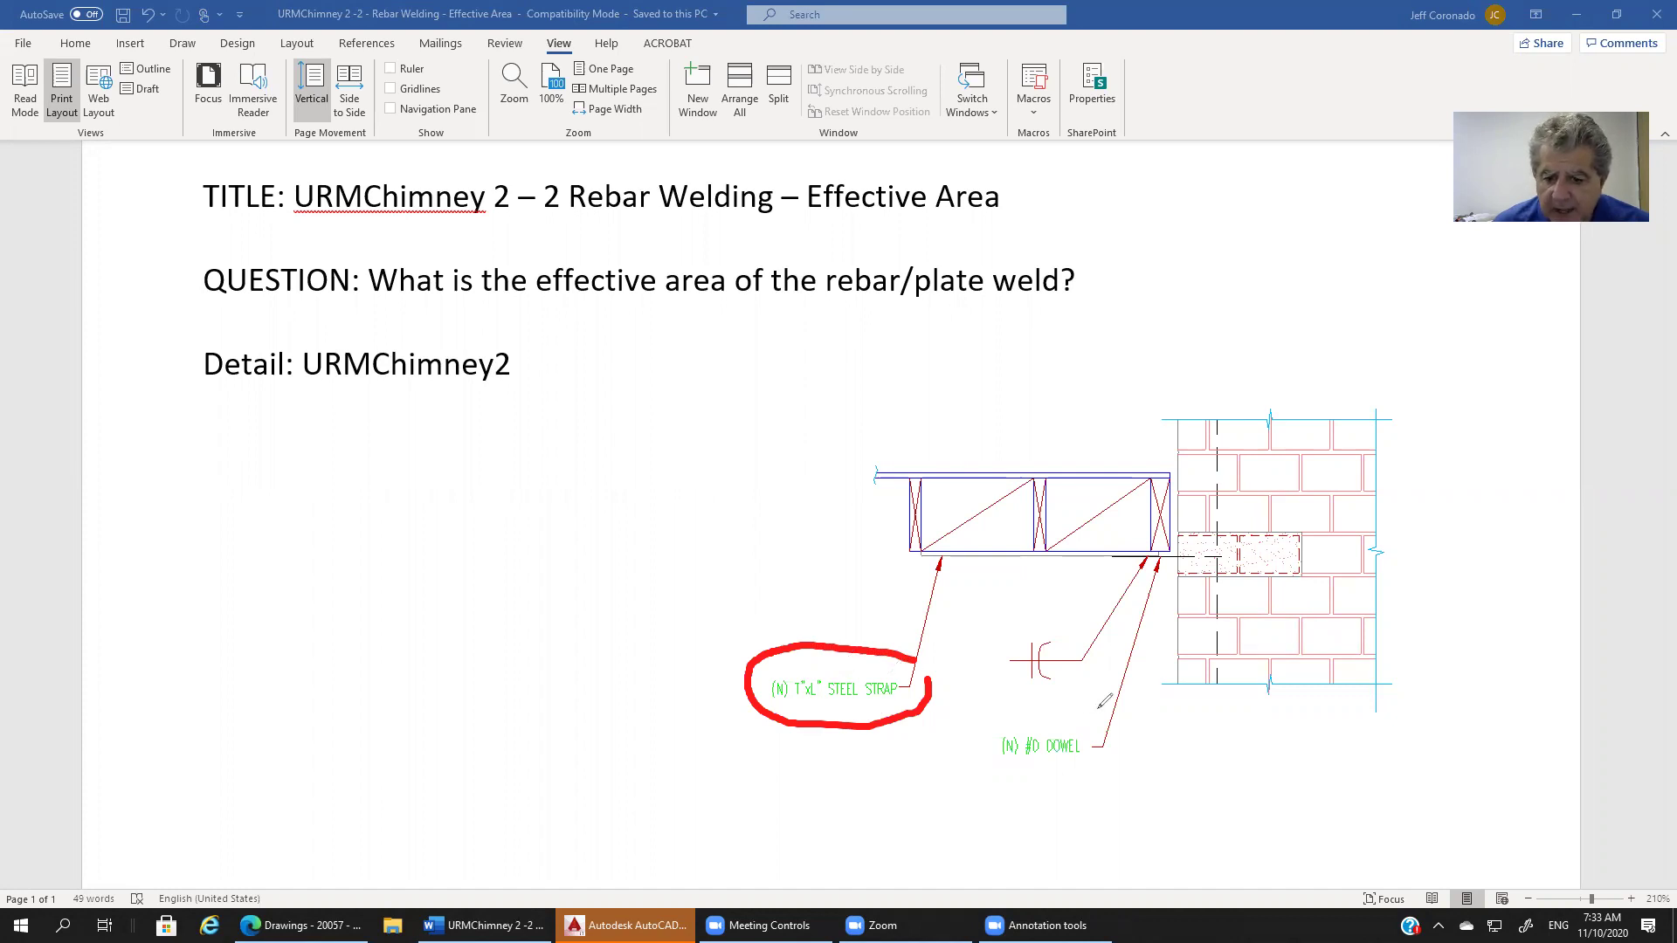
{"action": "mouse_move", "coordinate": [1095, 707]}
{"action": "left_mouse_down"}
{"action": "mouse_move", "coordinate": [991, 725]}
{"action": "mouse_move", "coordinate": [993, 751]}
{"action": "mouse_move", "coordinate": [1105, 761]}
{"action": "mouse_move", "coordinate": [1097, 711]}
{"action": "left_mouse_up"}
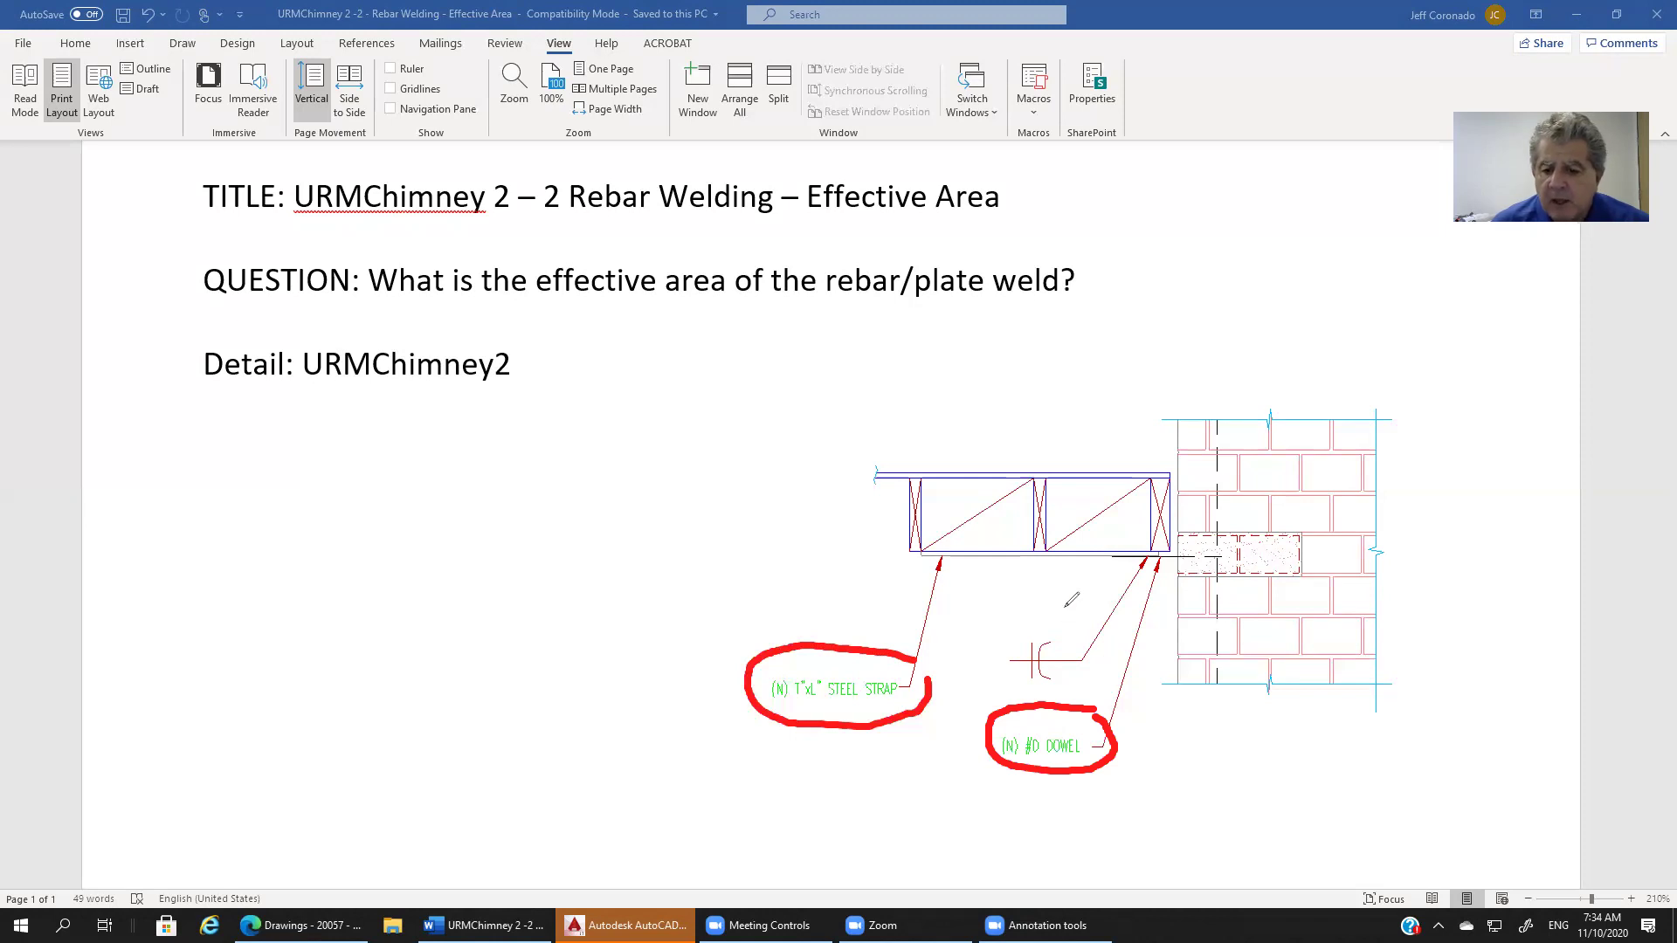
{"action": "mouse_move", "coordinate": [1065, 605]}
{"action": "left_mouse_down"}
{"action": "mouse_move", "coordinate": [992, 622]}
{"action": "mouse_move", "coordinate": [991, 680]}
{"action": "mouse_move", "coordinate": [1086, 690]}
{"action": "mouse_move", "coordinate": [1073, 601]}
{"action": "left_mouse_up"}
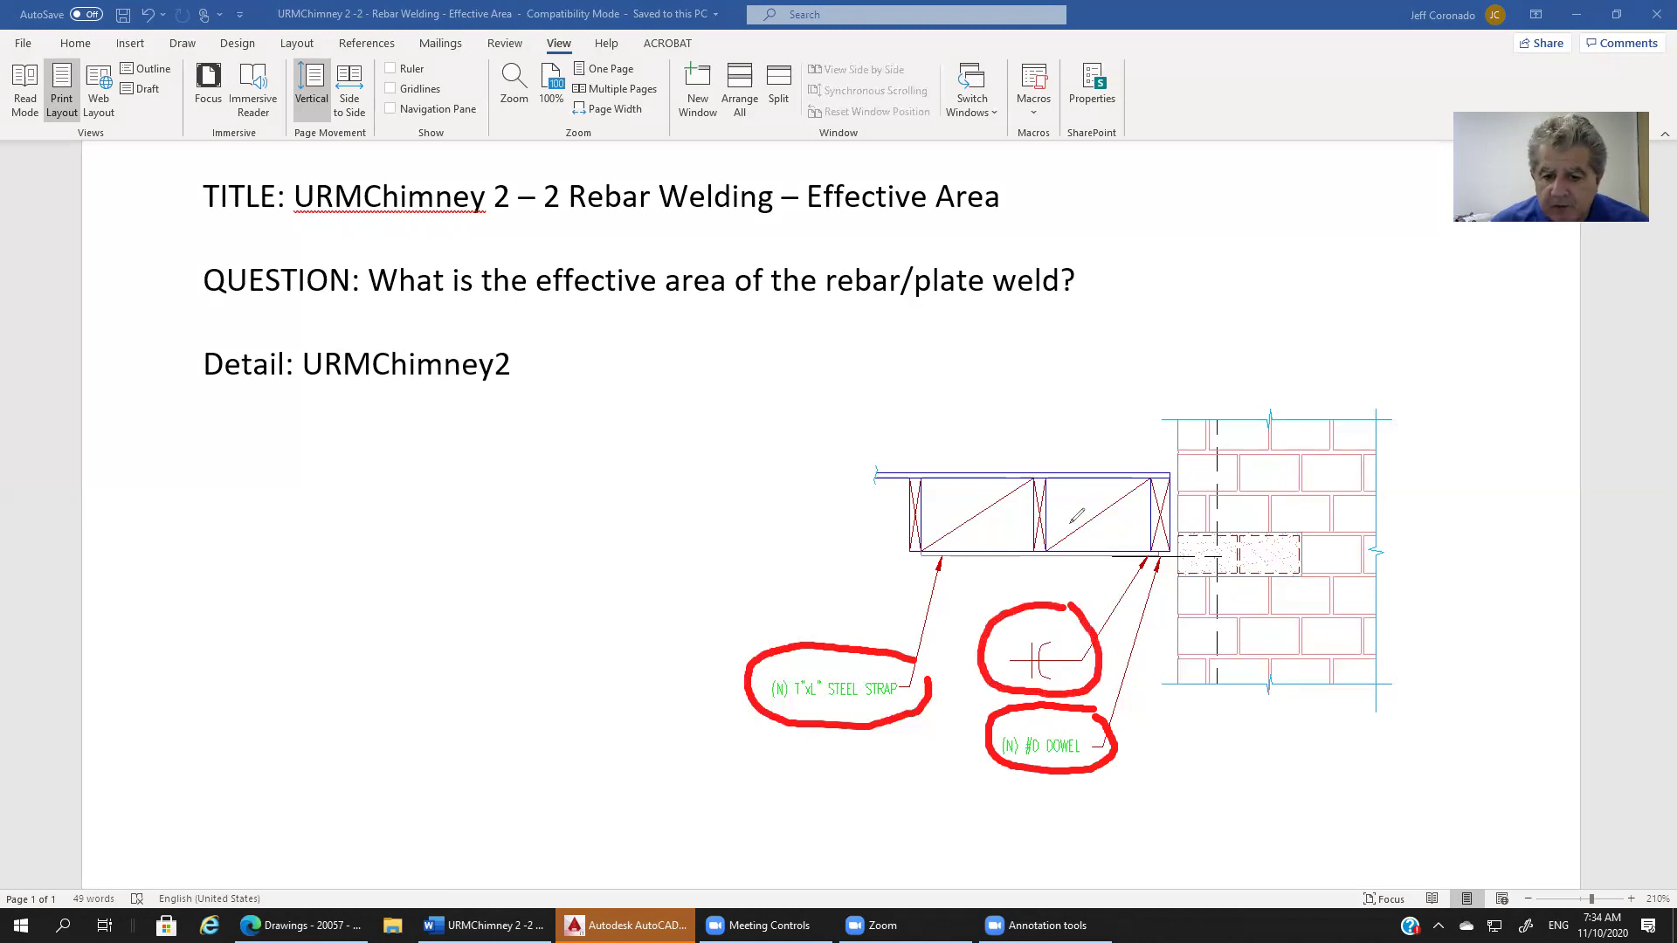
{"action": "mouse_move", "coordinate": [1105, 528]}
{"action": "left_mouse_down"}
{"action": "mouse_move", "coordinate": [982, 521]}
{"action": "mouse_move", "coordinate": [961, 566]}
{"action": "mouse_move", "coordinate": [1090, 563]}
{"action": "left_mouse_up"}
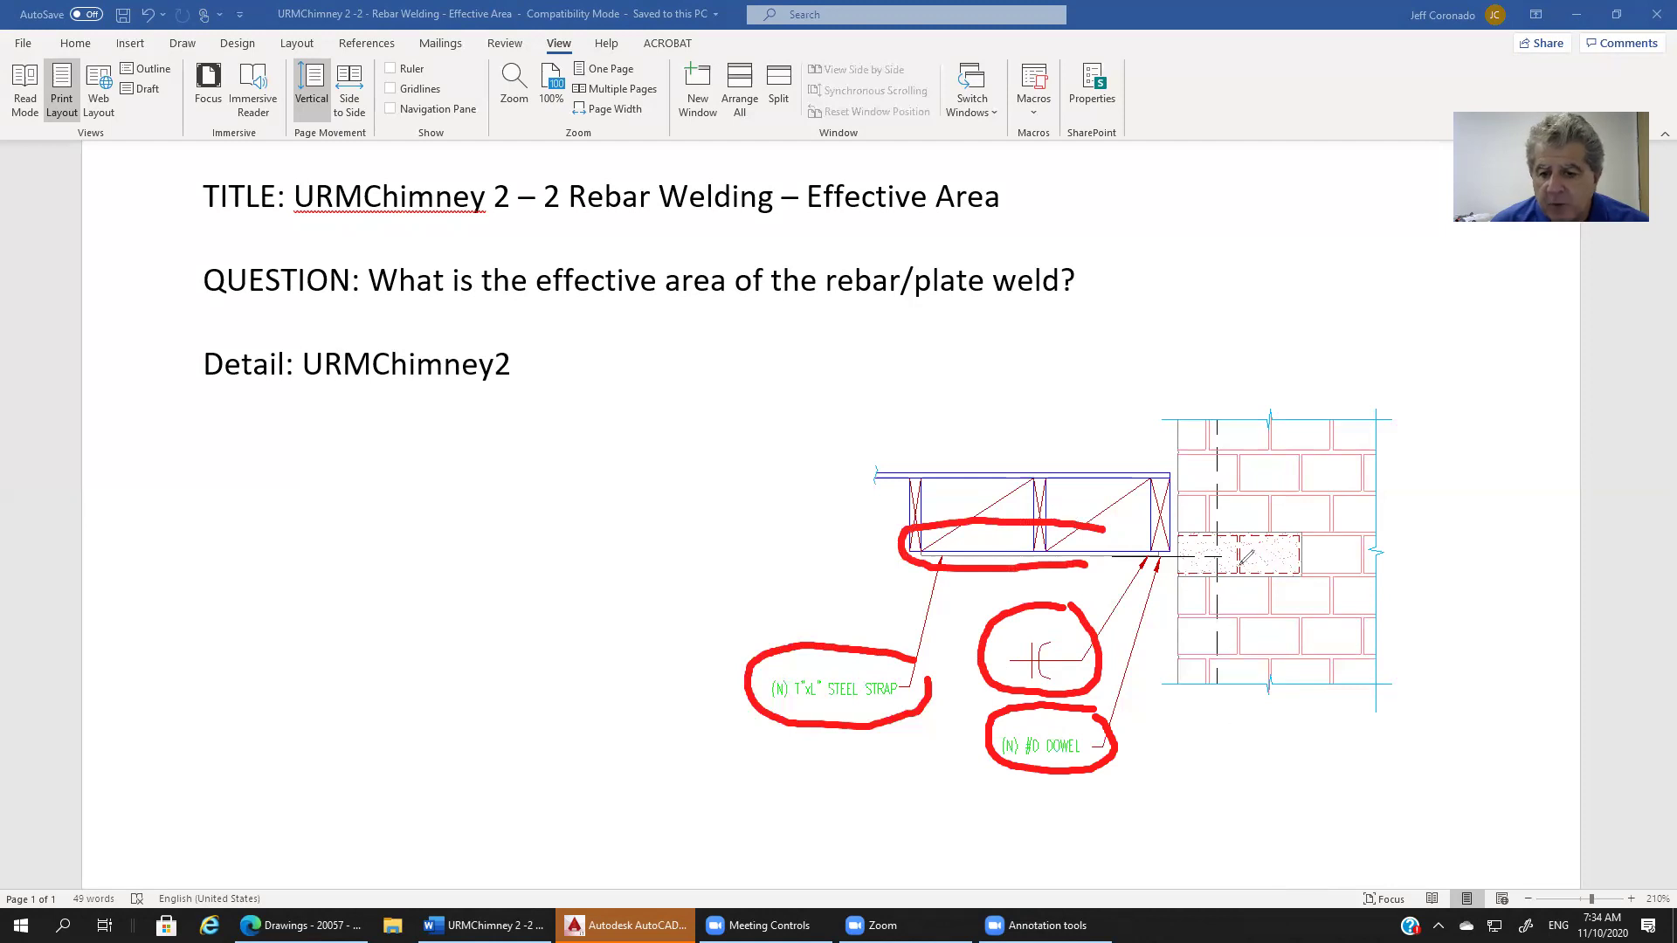
{"action": "mouse_move", "coordinate": [1244, 550]}
{"action": "left_mouse_down"}
{"action": "mouse_move", "coordinate": [1109, 554]}
{"action": "mouse_move", "coordinate": [1124, 574]}
{"action": "mouse_move", "coordinate": [1258, 561]}
{"action": "mouse_move", "coordinate": [1247, 549]}
{"action": "left_mouse_up"}
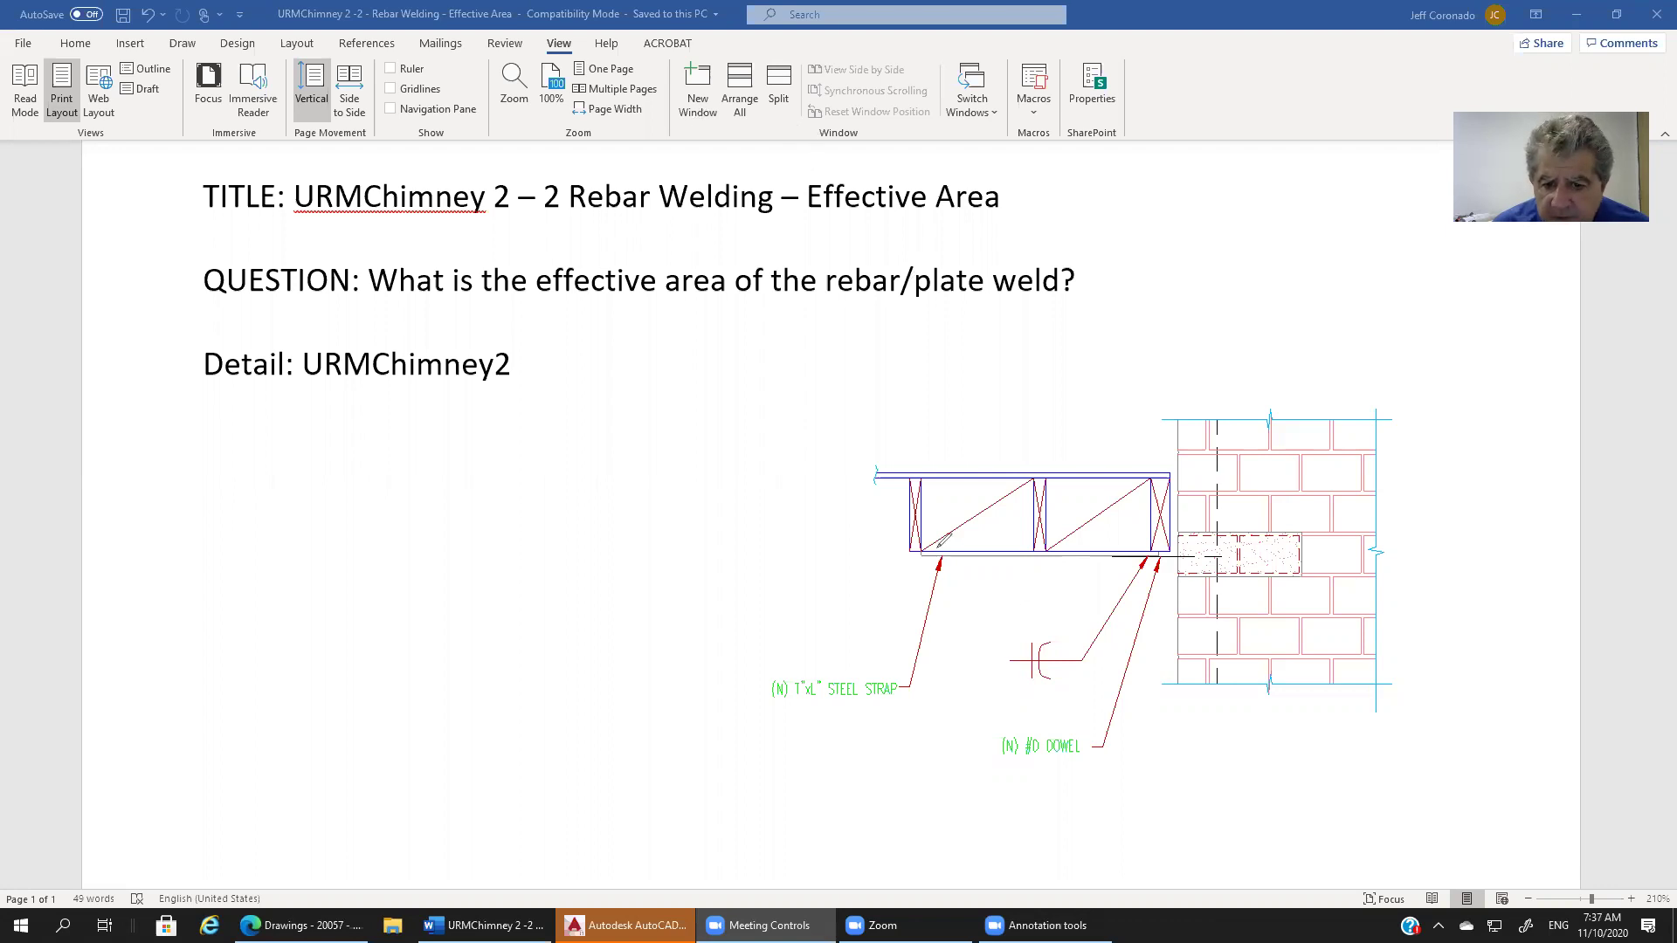
Outline the steel strap in red and the dowel in blue, and trace the weld black.
{"action": "left_click", "coordinate": [922, 552]}
{"action": "mouse_move", "coordinate": [925, 552]}
{"action": "left_mouse_down"}
{"action": "mouse_move", "coordinate": [1145, 571]}
{"action": "mouse_move", "coordinate": [1162, 555]}
{"action": "mouse_move", "coordinate": [926, 552]}
{"action": "left_mouse_up"}
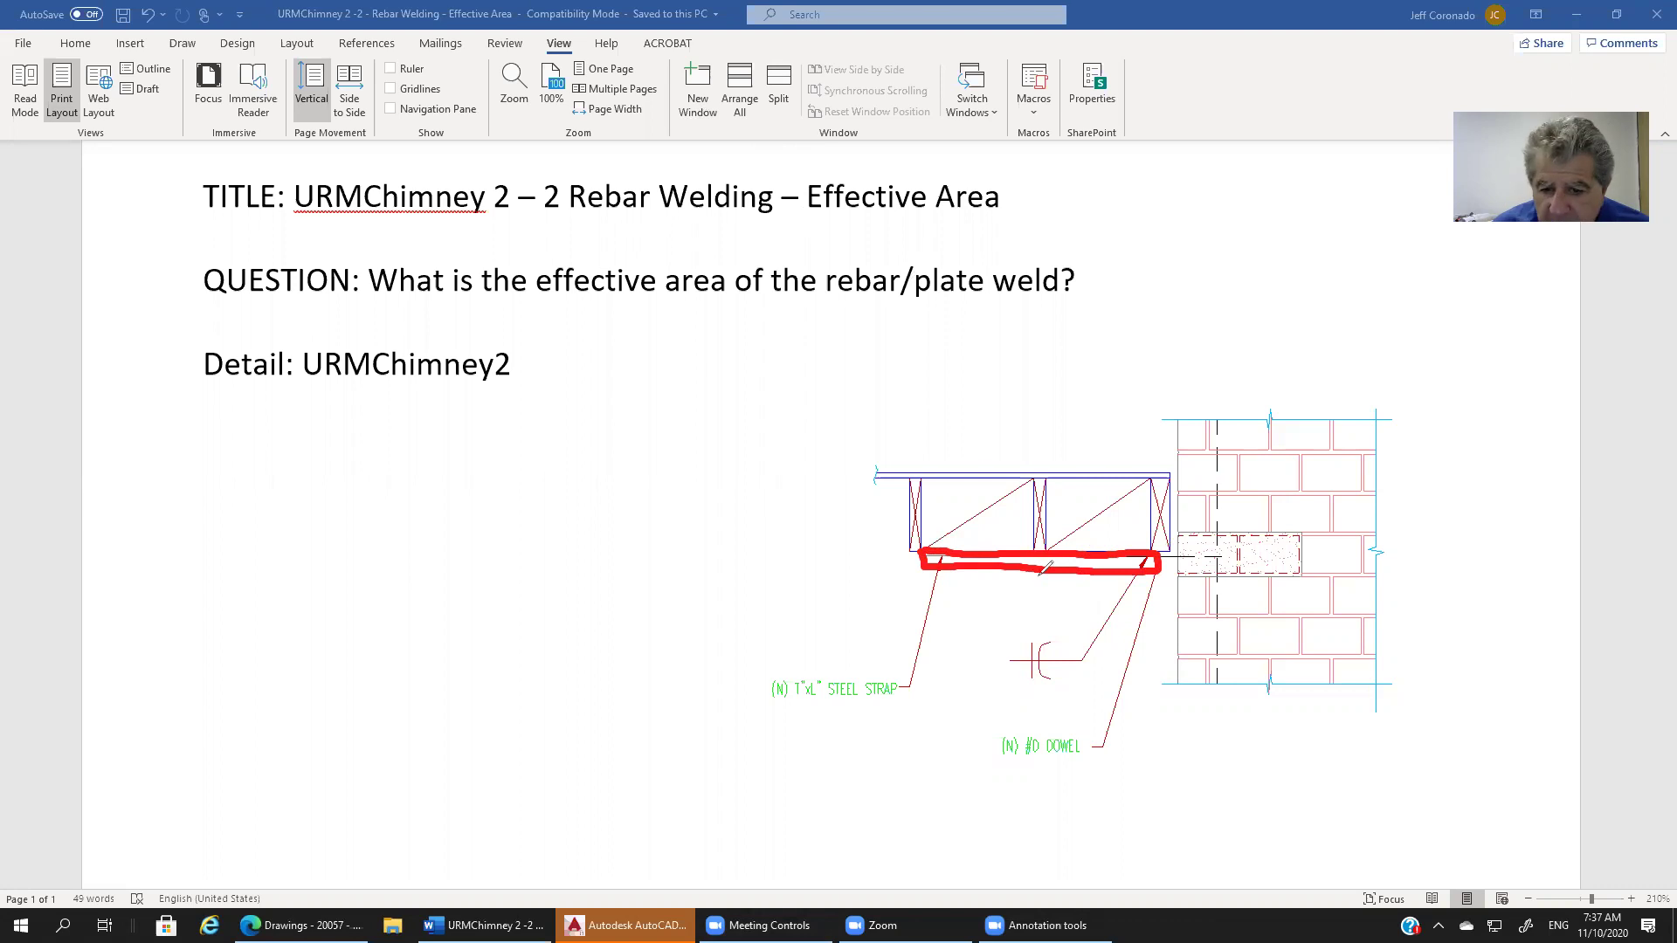
{"action": "left_click_drag", "start_coordinate": [1040, 573], "coordinate": [1232, 574]}
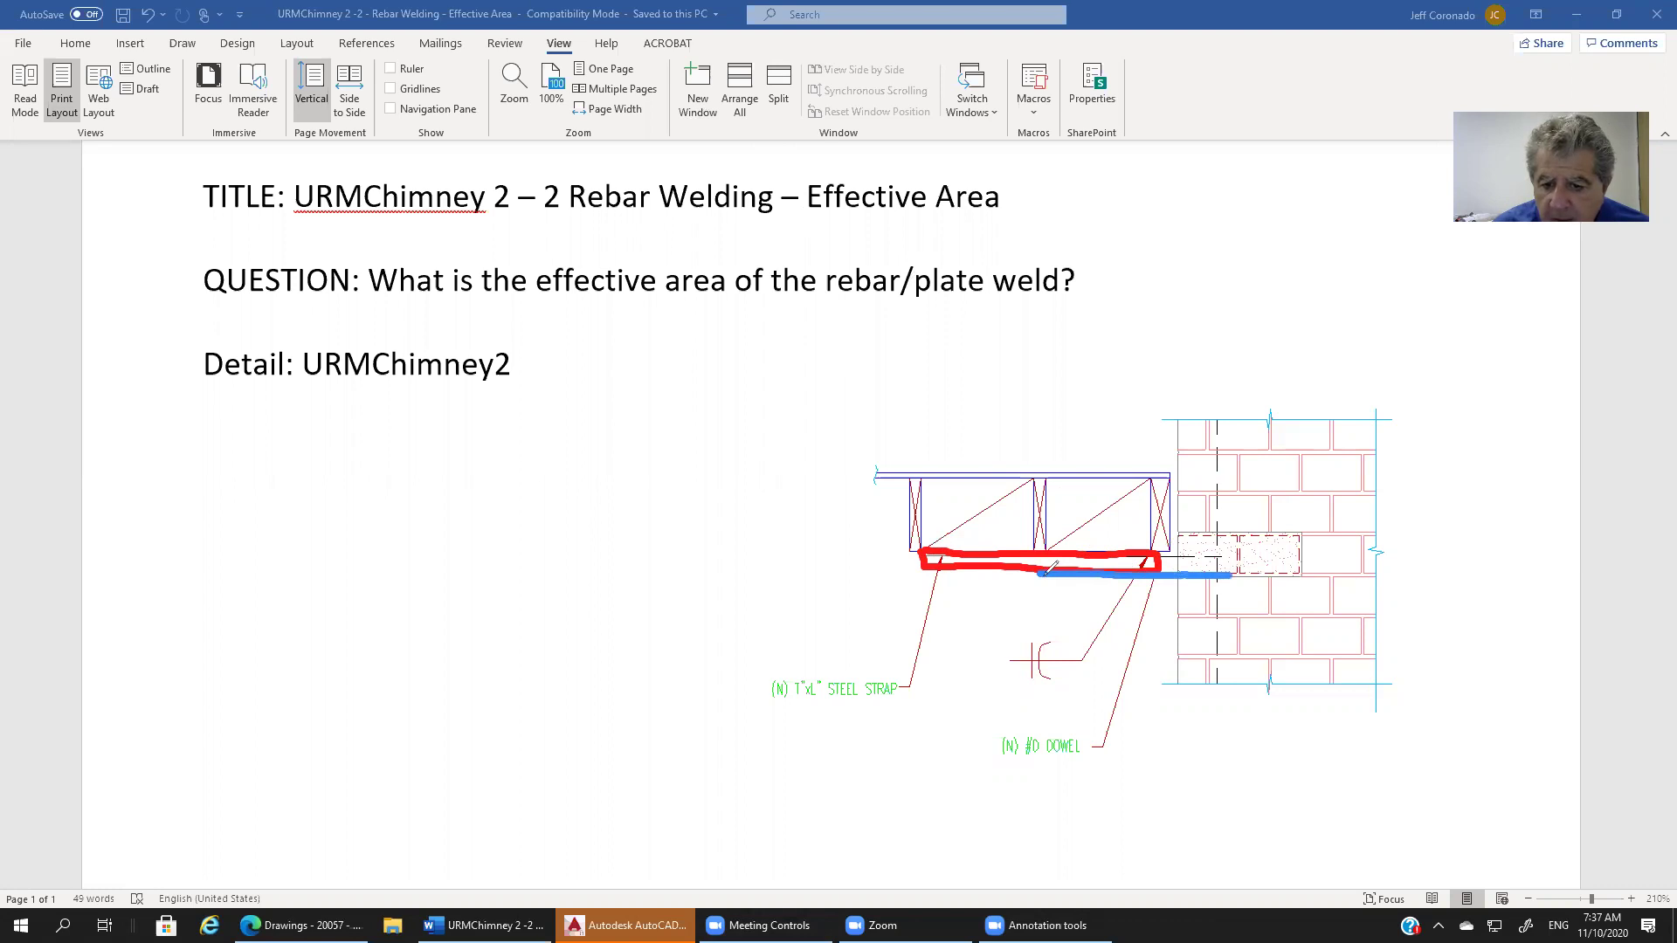
{"action": "left_click_drag", "start_coordinate": [1044, 573], "coordinate": [1235, 591]}
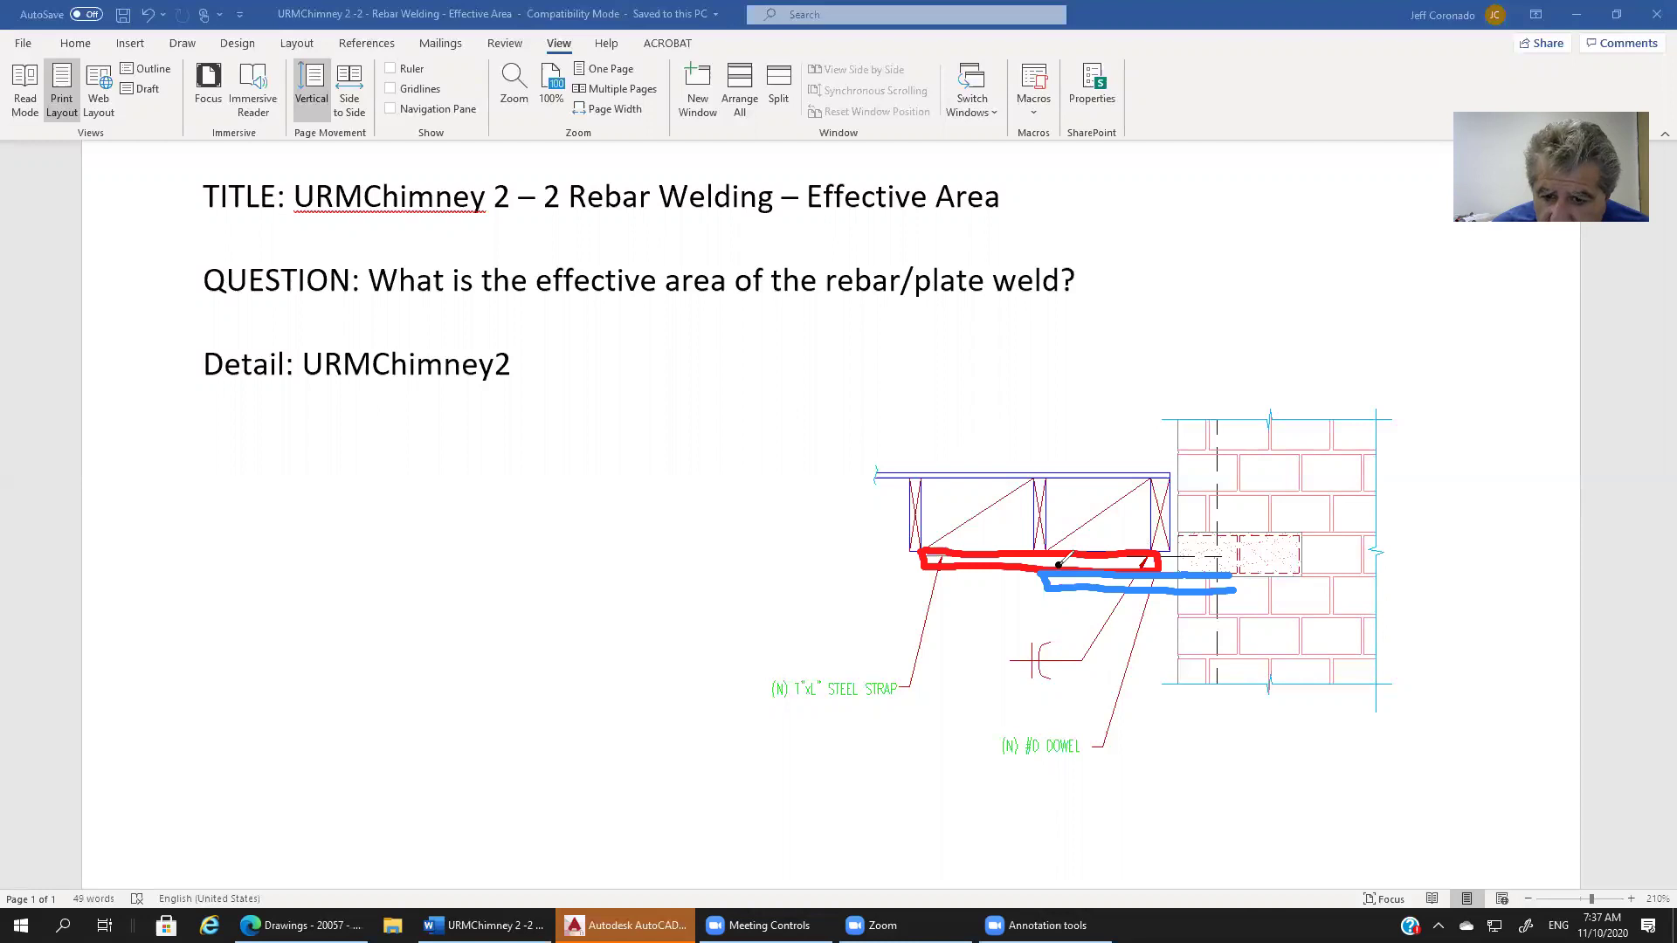
{"action": "left_click_drag", "start_coordinate": [1064, 564], "coordinate": [1147, 572]}
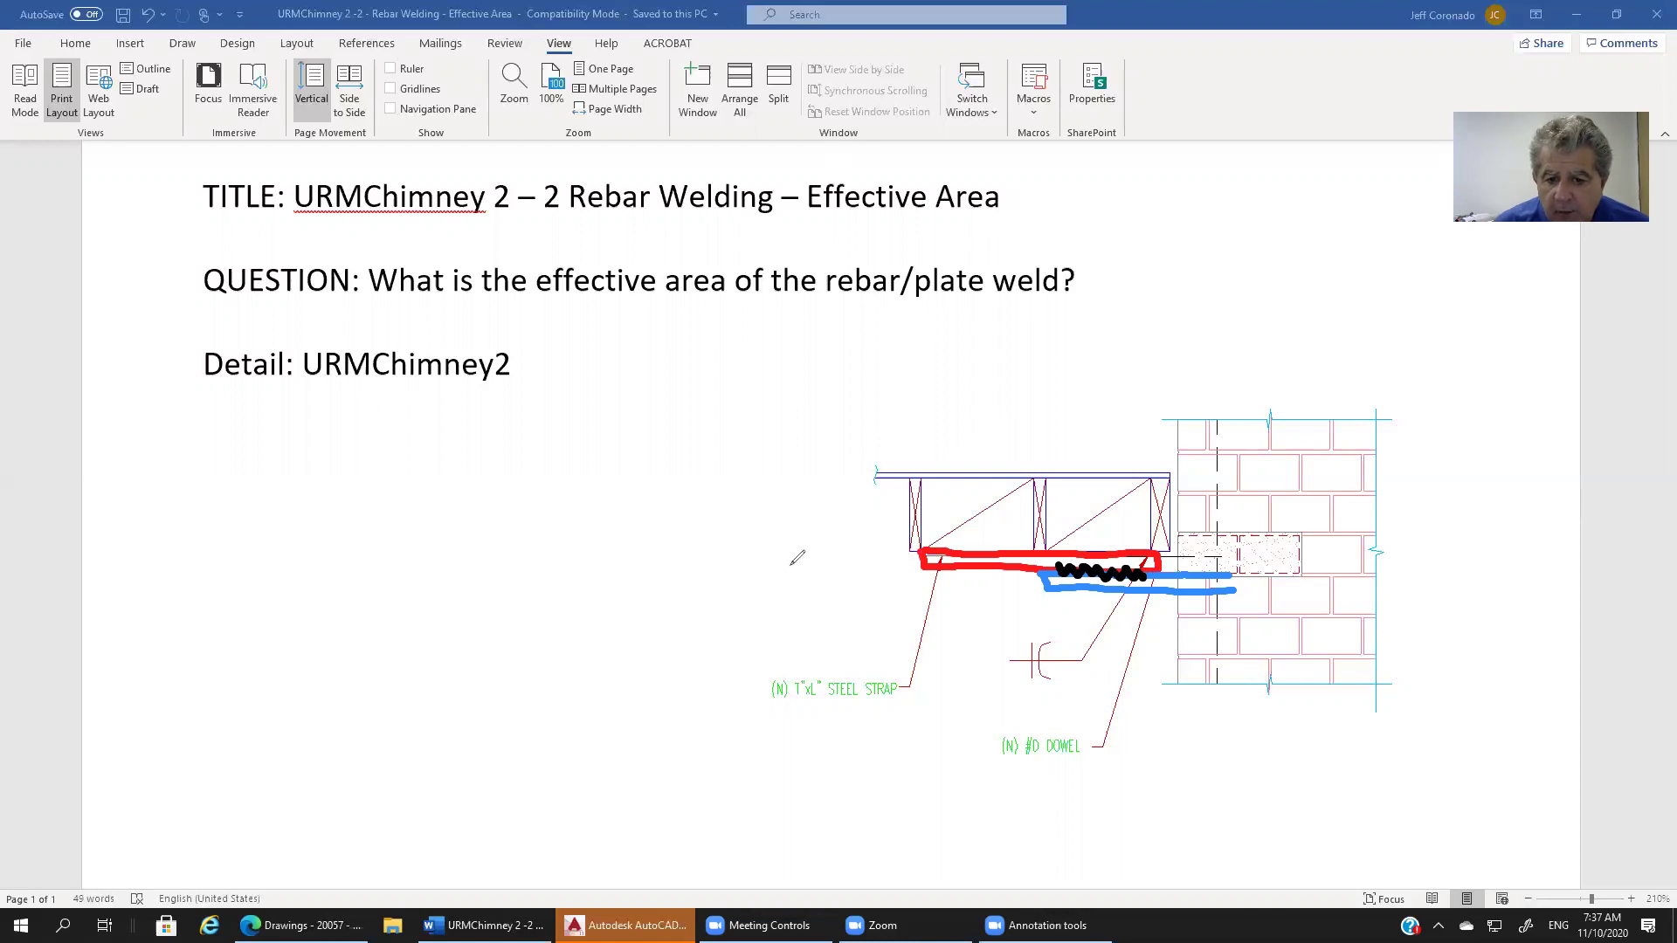
Draw green tension arrows on the strap and dowel and label the force T.
{"action": "mouse_move", "coordinate": [791, 565]}
{"action": "left_mouse_down"}
{"action": "mouse_move", "coordinate": [909, 563]}
{"action": "mouse_move", "coordinate": [788, 566]}
{"action": "mouse_move", "coordinate": [819, 583]}
{"action": "left_mouse_up"}
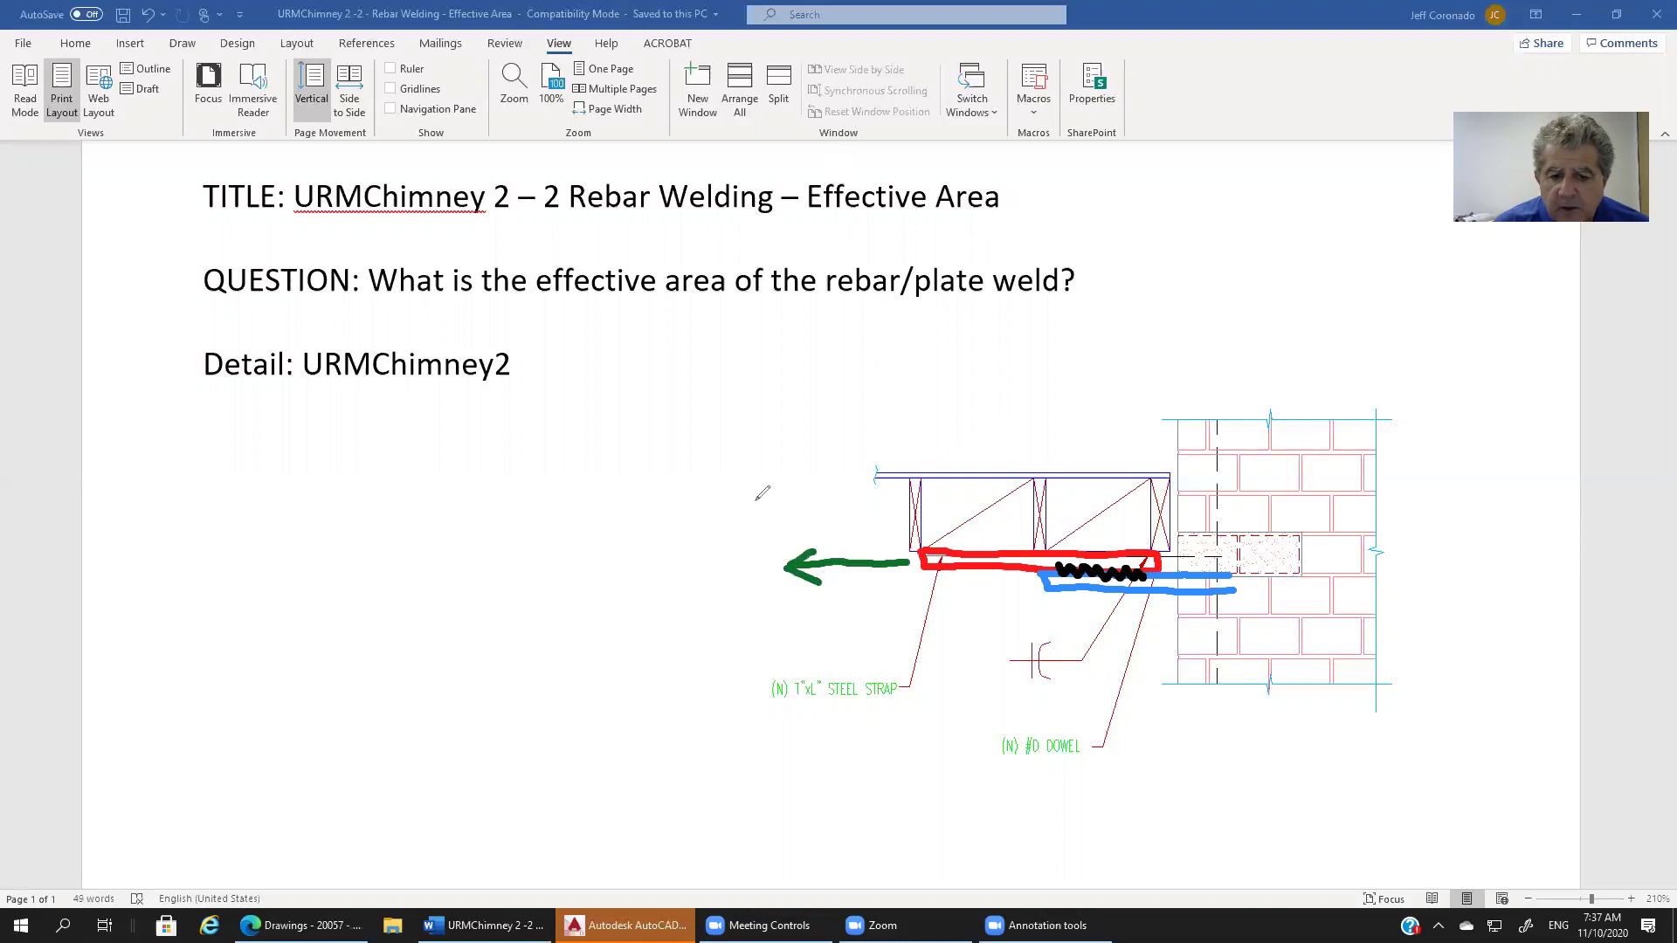
{"action": "mouse_move", "coordinate": [805, 483]}
{"action": "left_mouse_down"}
{"action": "mouse_move", "coordinate": [753, 499]}
{"action": "mouse_move", "coordinate": [792, 526]}
{"action": "left_mouse_up"}
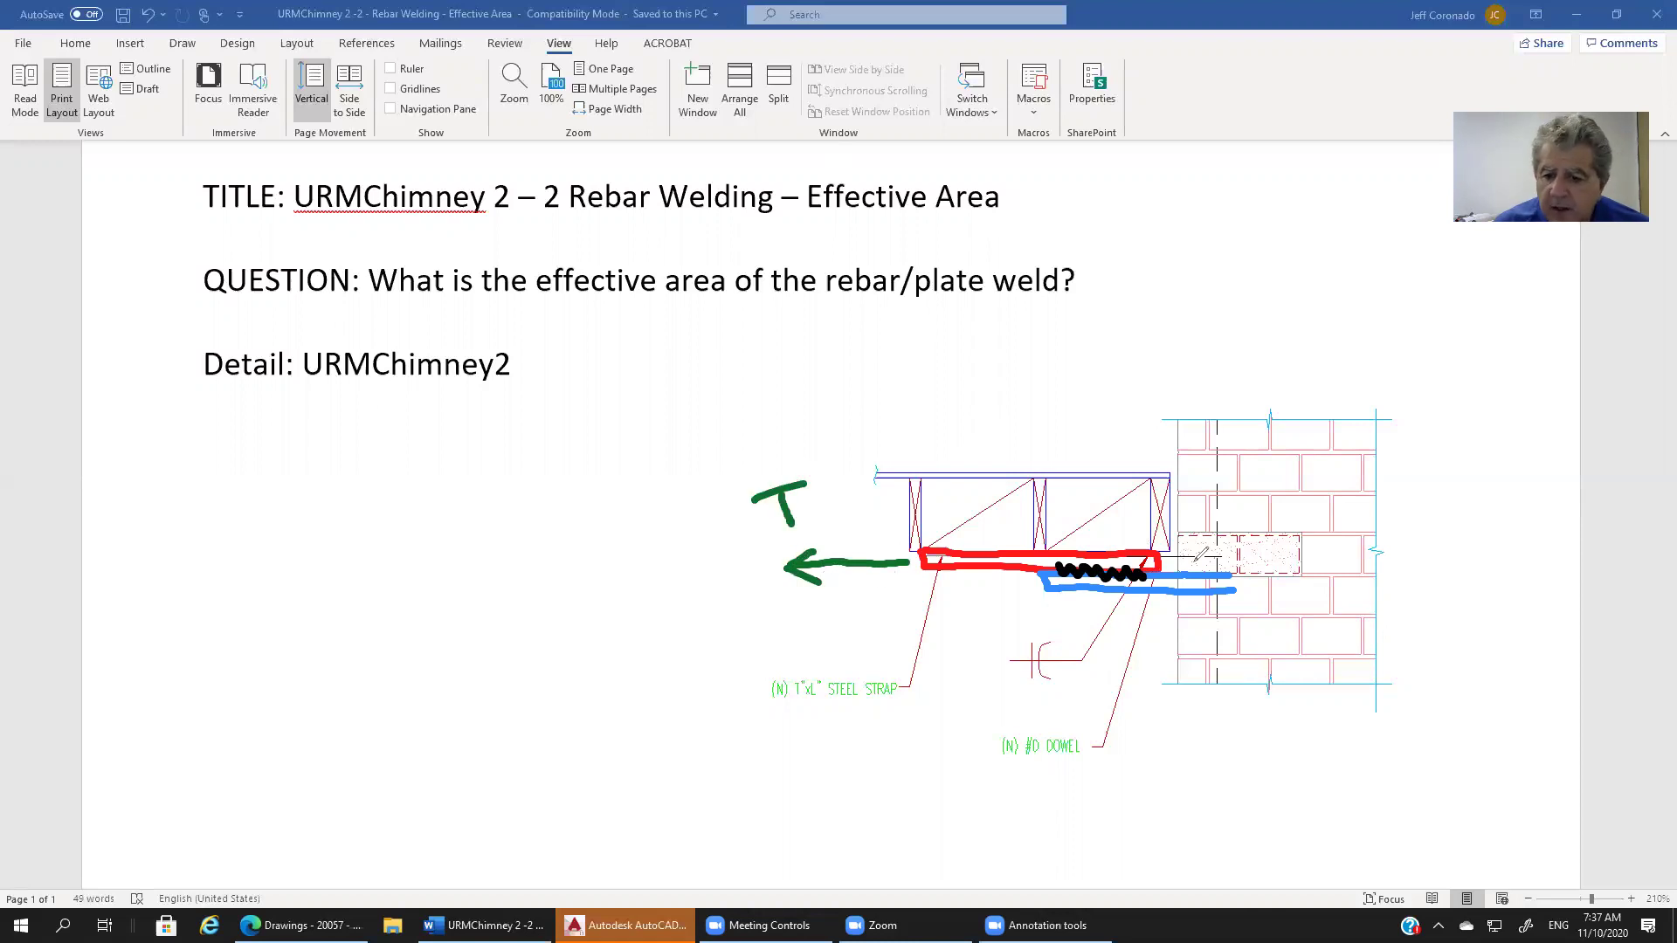
{"action": "mouse_move", "coordinate": [1246, 583]}
{"action": "left_mouse_down"}
{"action": "mouse_move", "coordinate": [1392, 582]}
{"action": "mouse_move", "coordinate": [1363, 594]}
{"action": "left_mouse_up"}
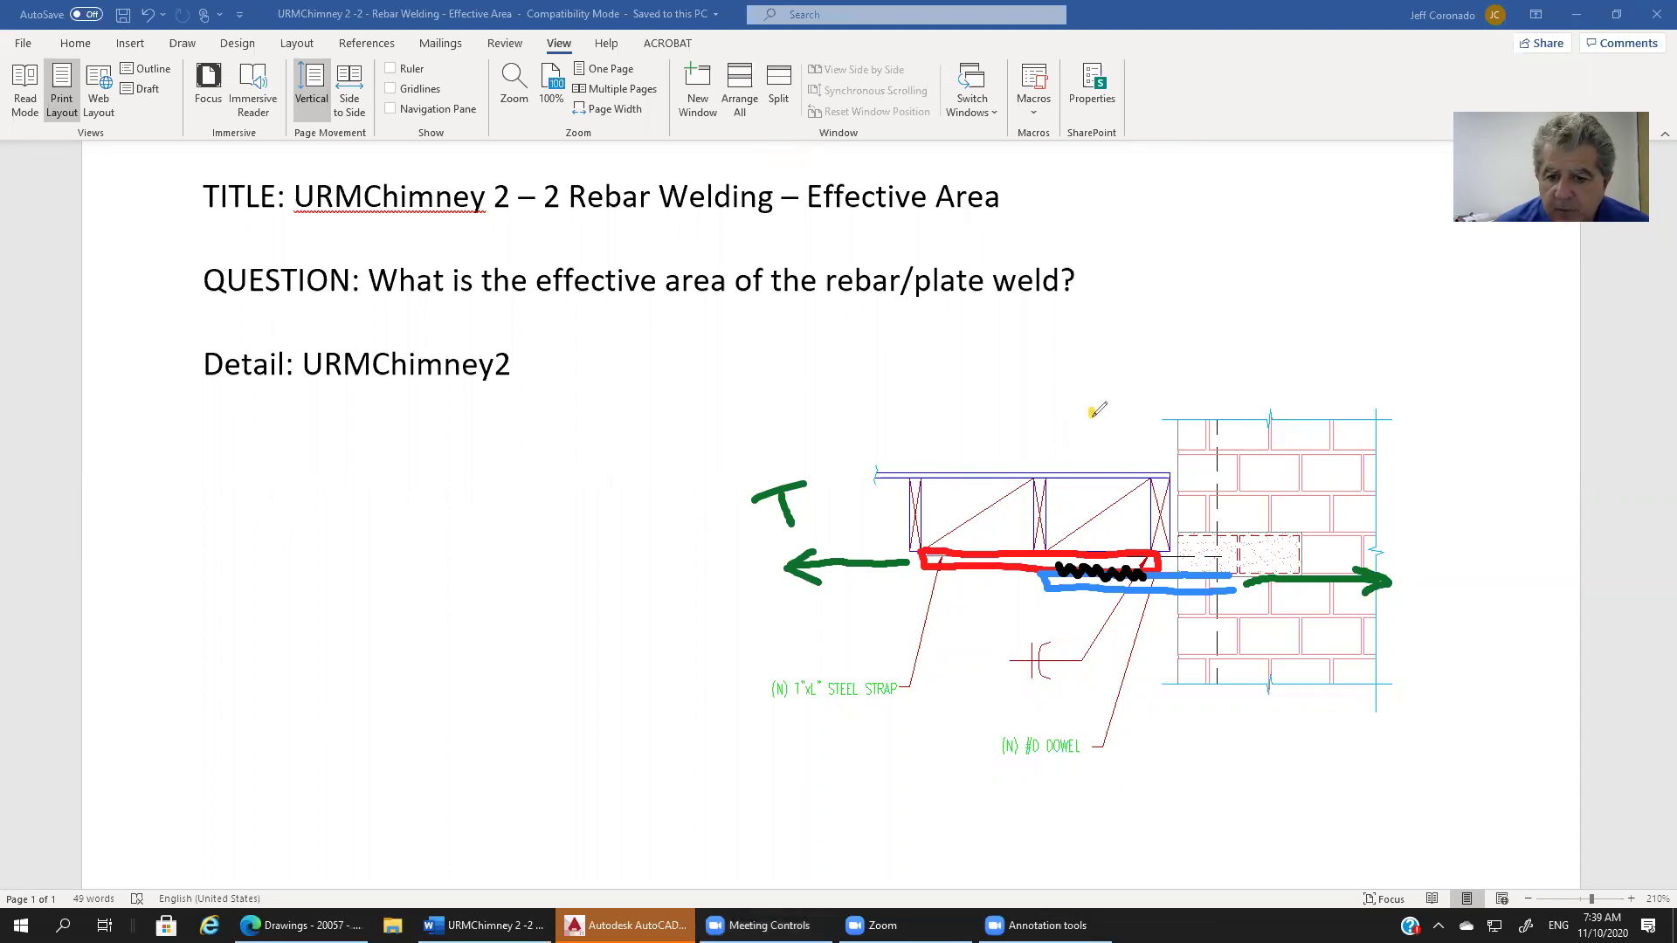
Draw a hooked yellow section cut through the detail and sketch a red plate with a round blue bar.
{"action": "mouse_move", "coordinate": [1092, 408]}
{"action": "left_mouse_down"}
{"action": "mouse_move", "coordinate": [1102, 617]}
{"action": "mouse_move", "coordinate": [1148, 648]}
{"action": "left_mouse_up"}
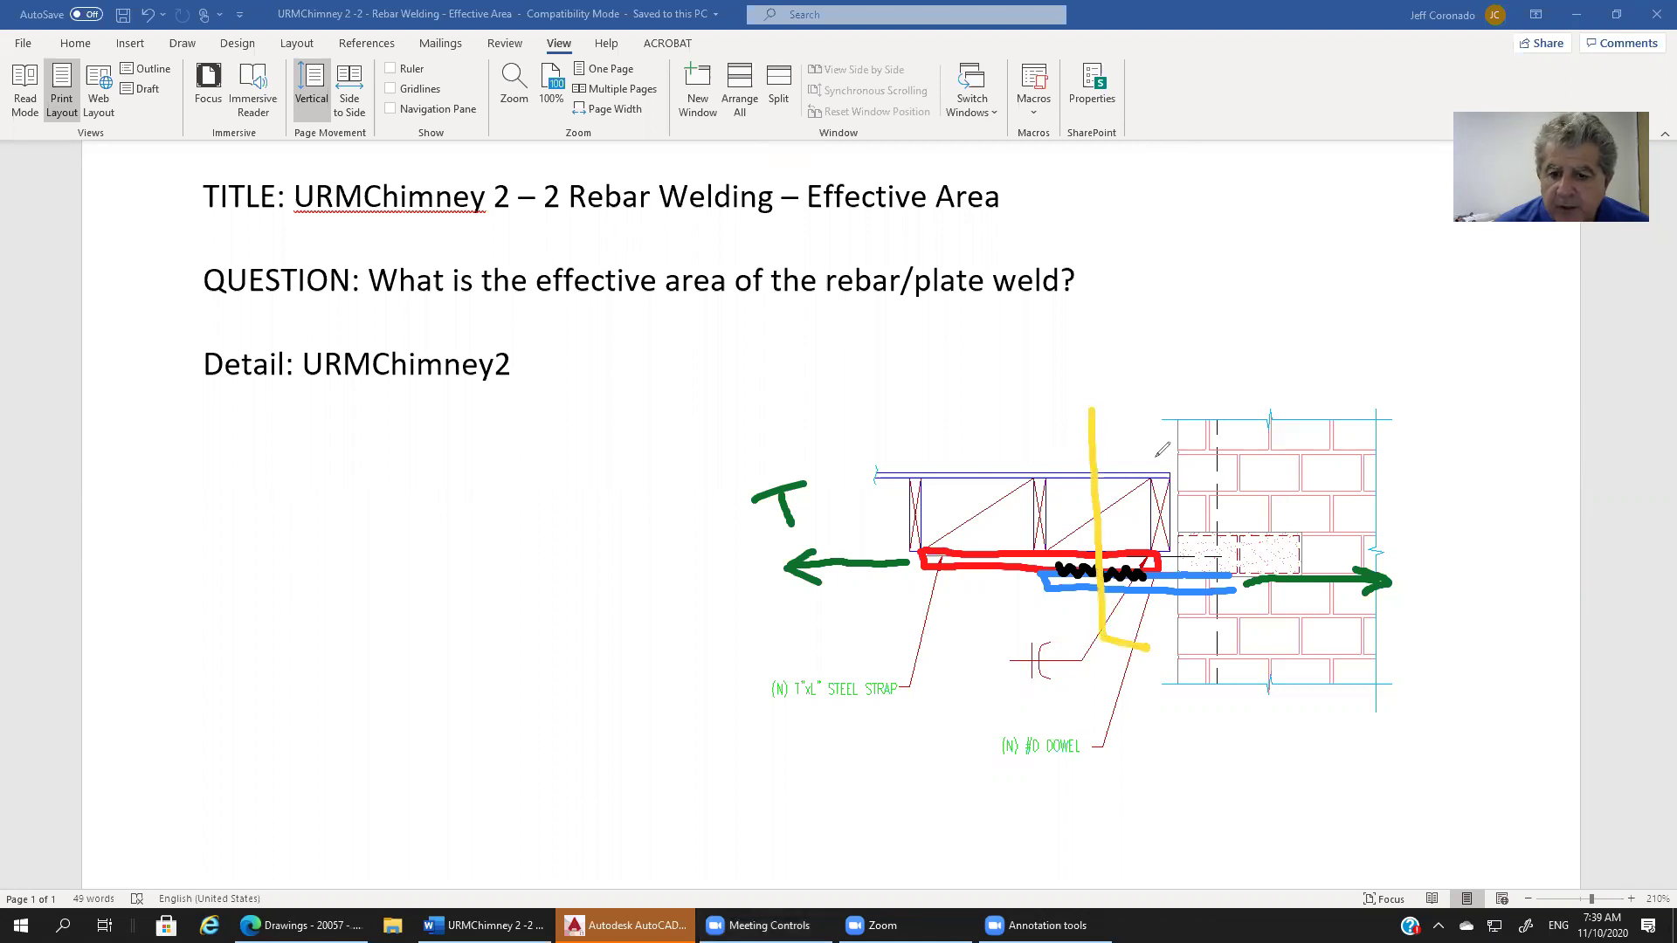
{"action": "left_click_drag", "start_coordinate": [1093, 408], "coordinate": [1128, 402]}
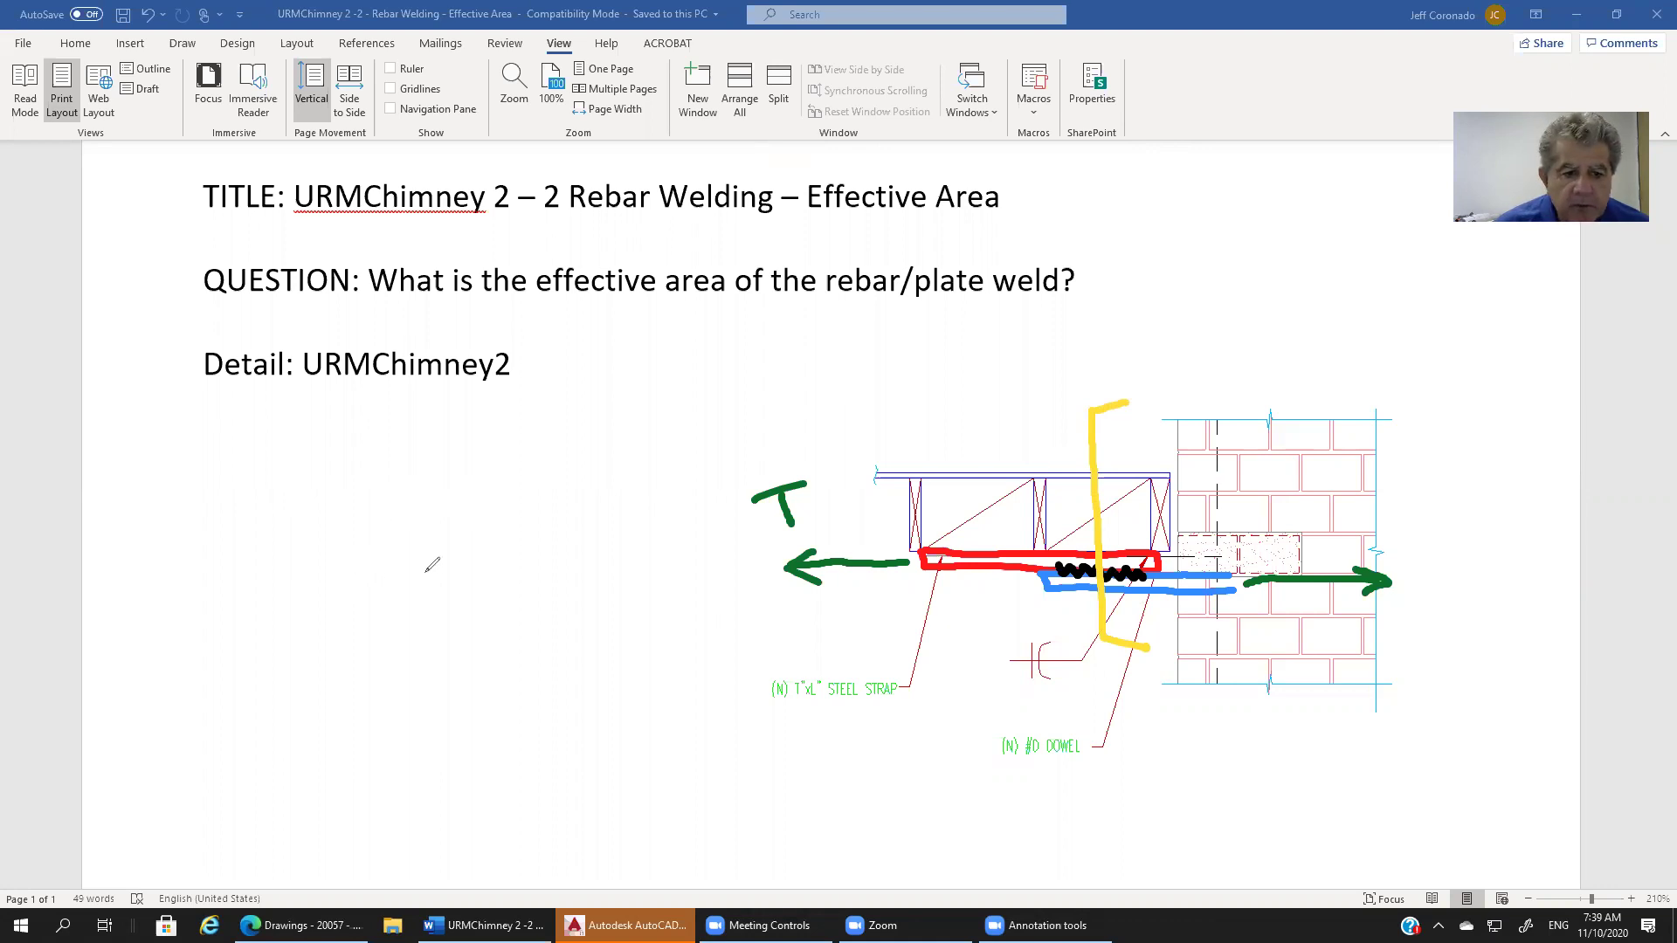
{"action": "mouse_move", "coordinate": [378, 577]}
{"action": "left_mouse_down"}
{"action": "mouse_move", "coordinate": [612, 574]}
{"action": "mouse_move", "coordinate": [619, 603]}
{"action": "left_mouse_up"}
{"action": "left_click_drag", "start_coordinate": [382, 577], "coordinate": [620, 602]}
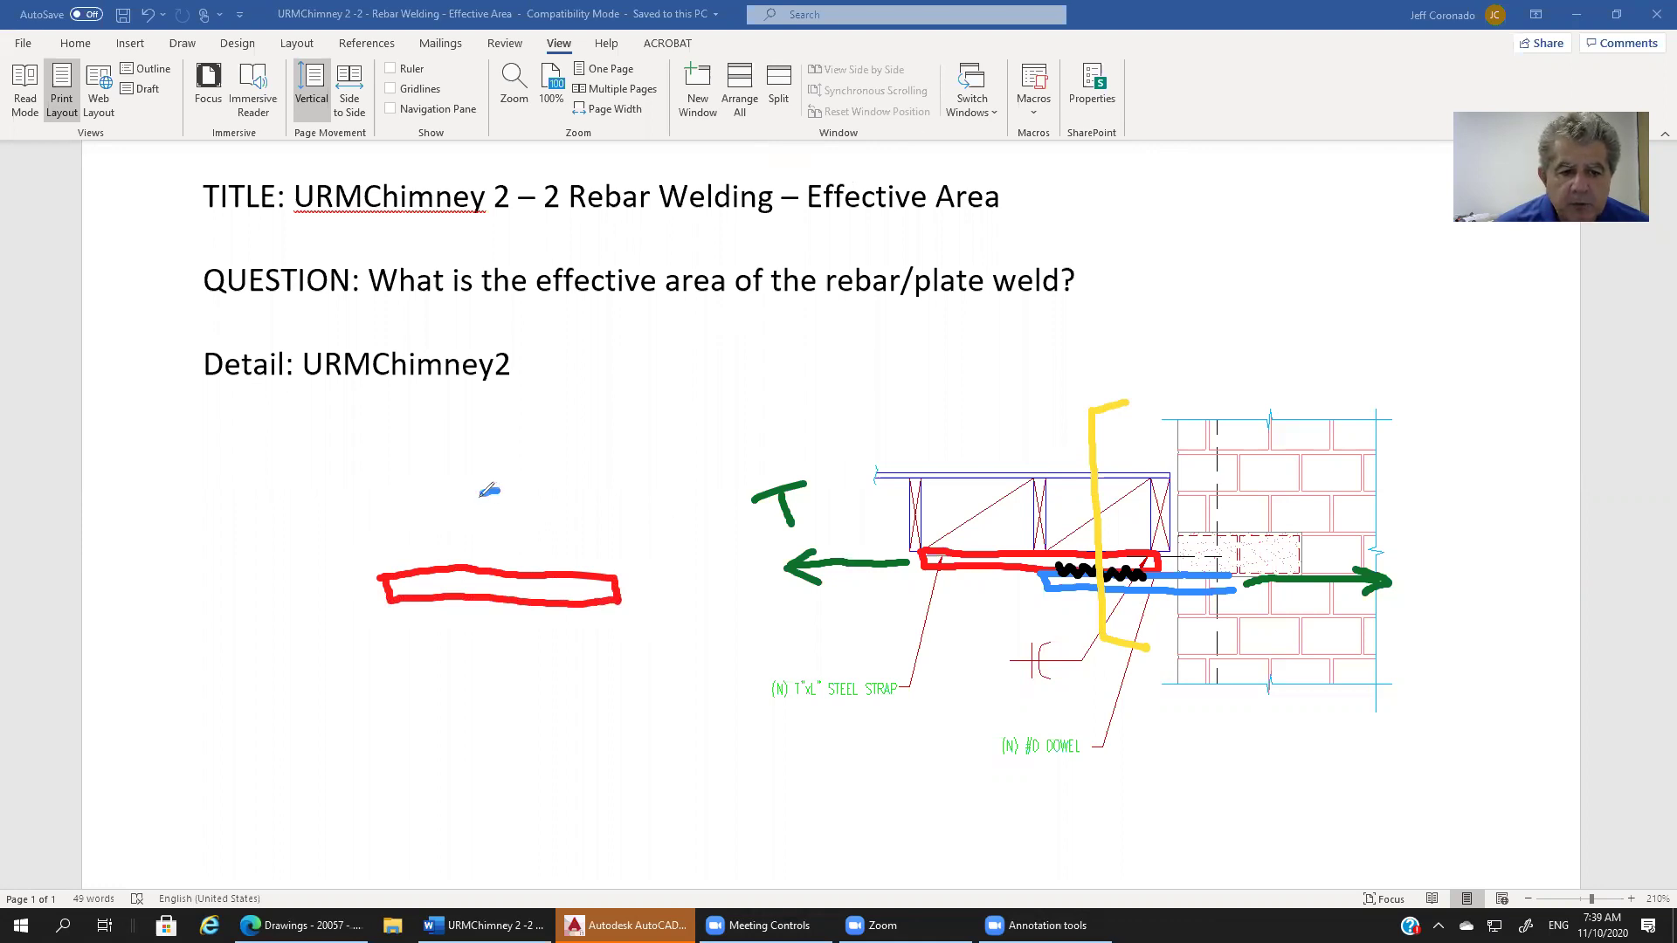
{"action": "mouse_move", "coordinate": [496, 489]}
{"action": "left_mouse_down"}
{"action": "mouse_move", "coordinate": [472, 534]}
{"action": "mouse_move", "coordinate": [489, 564]}
{"action": "mouse_move", "coordinate": [546, 539]}
{"action": "mouse_move", "coordinate": [548, 486]}
{"action": "mouse_move", "coordinate": [505, 486]}
{"action": "left_mouse_up"}
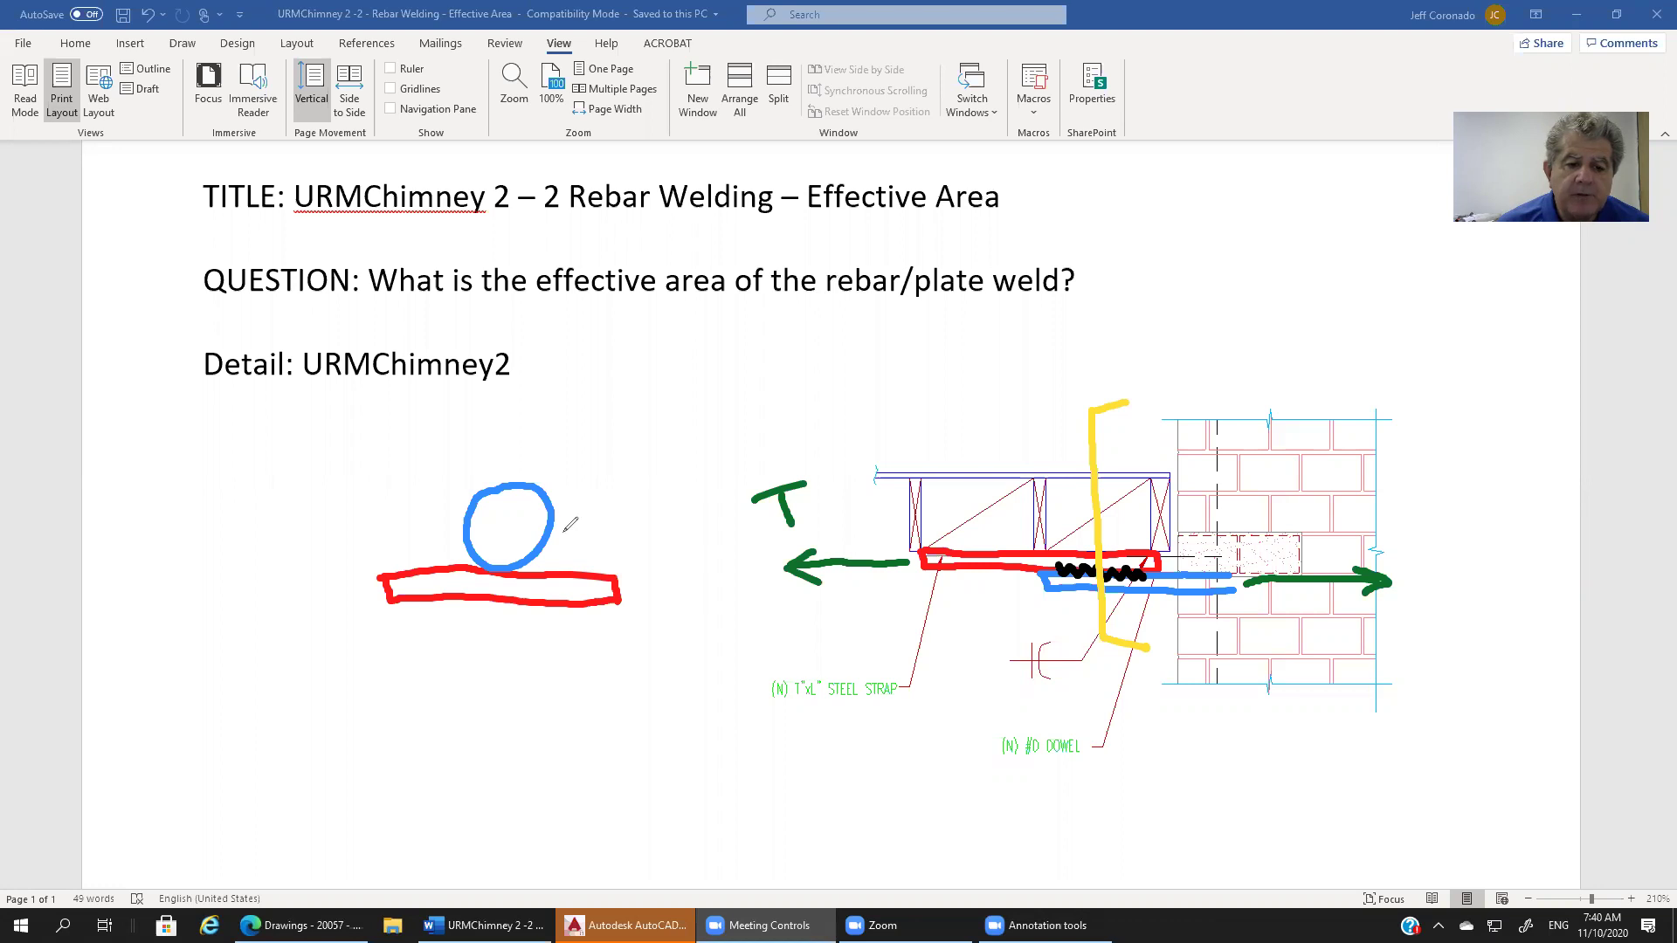
Add black fillet welds on both sides of the bar and a black U mark on the strap.
{"action": "left_click", "coordinate": [559, 538]}
{"action": "left_click_drag", "start_coordinate": [578, 547], "coordinate": [549, 561]}
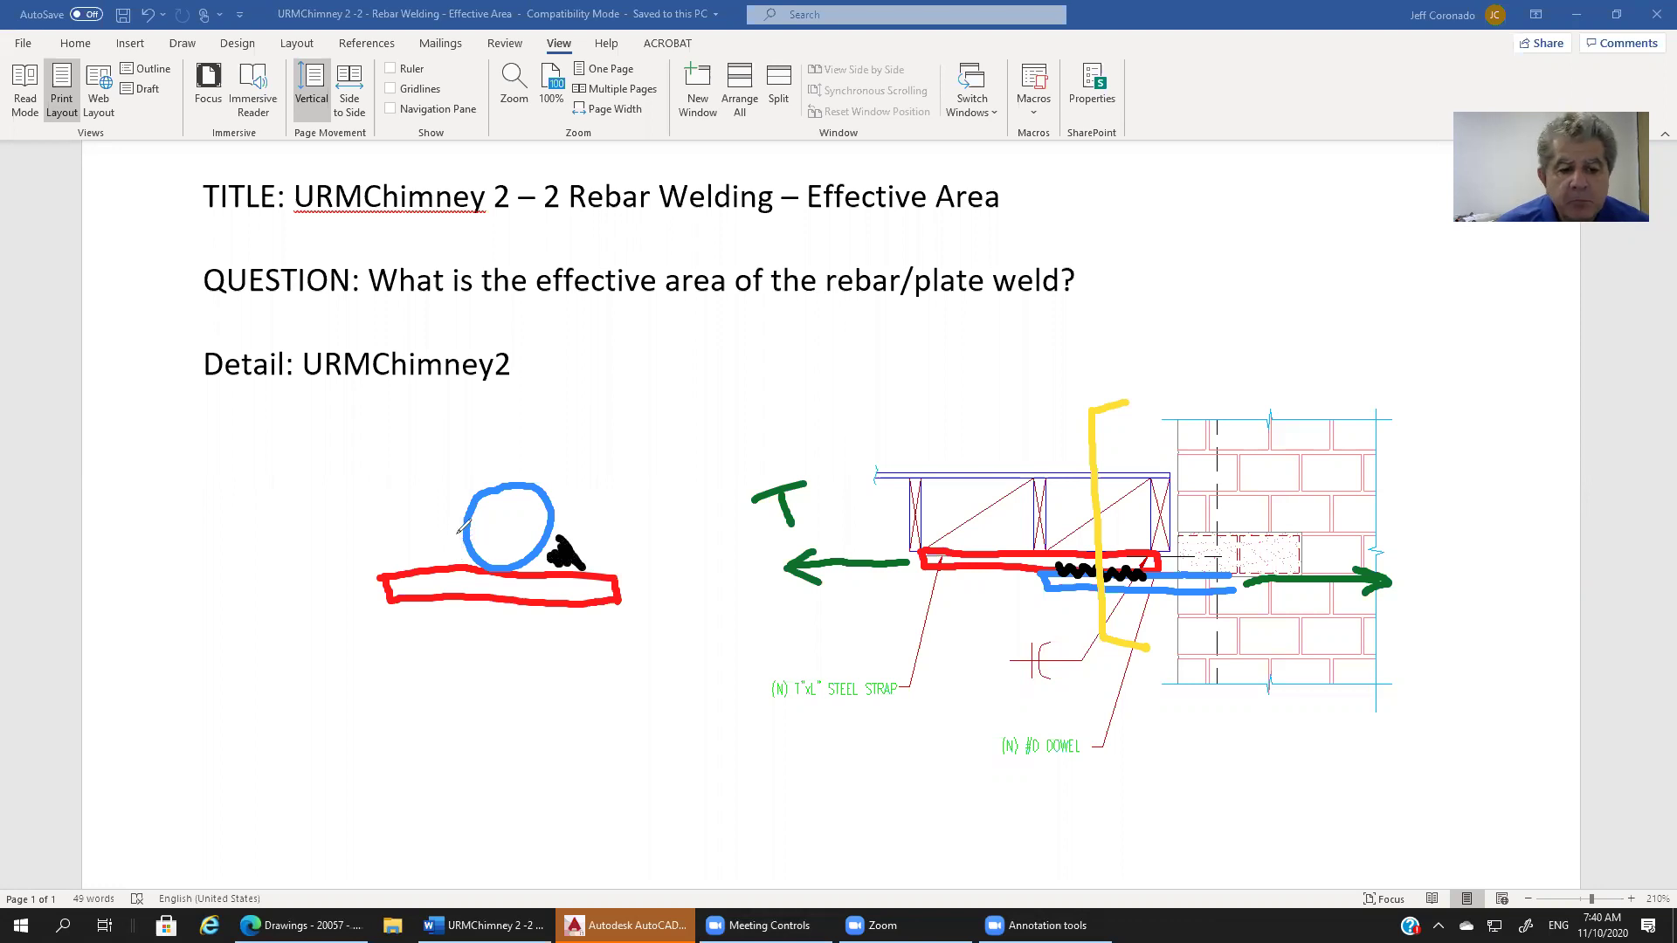
{"action": "mouse_move", "coordinate": [460, 532]}
{"action": "left_mouse_down"}
{"action": "mouse_move", "coordinate": [436, 559]}
{"action": "mouse_move", "coordinate": [461, 545]}
{"action": "mouse_move", "coordinate": [458, 559]}
{"action": "left_mouse_up"}
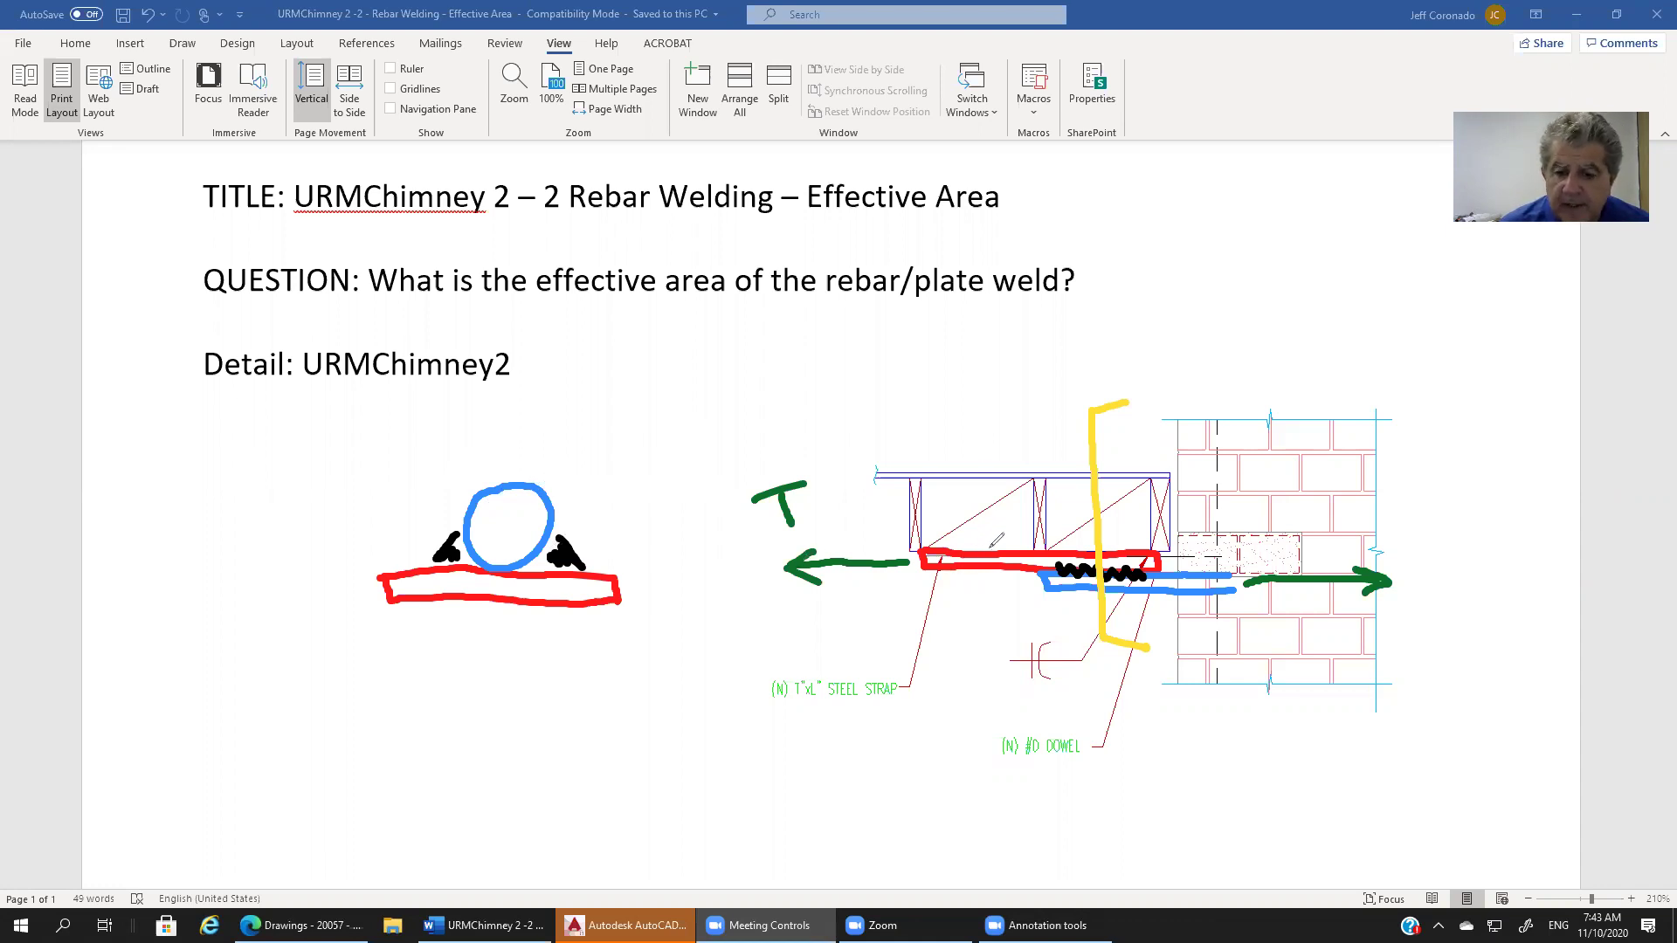
{"action": "mouse_move", "coordinate": [990, 539]}
{"action": "left_mouse_down"}
{"action": "mouse_move", "coordinate": [973, 570]}
{"action": "mouse_move", "coordinate": [992, 569]}
{"action": "mouse_move", "coordinate": [1005, 532]}
{"action": "left_mouse_up"}
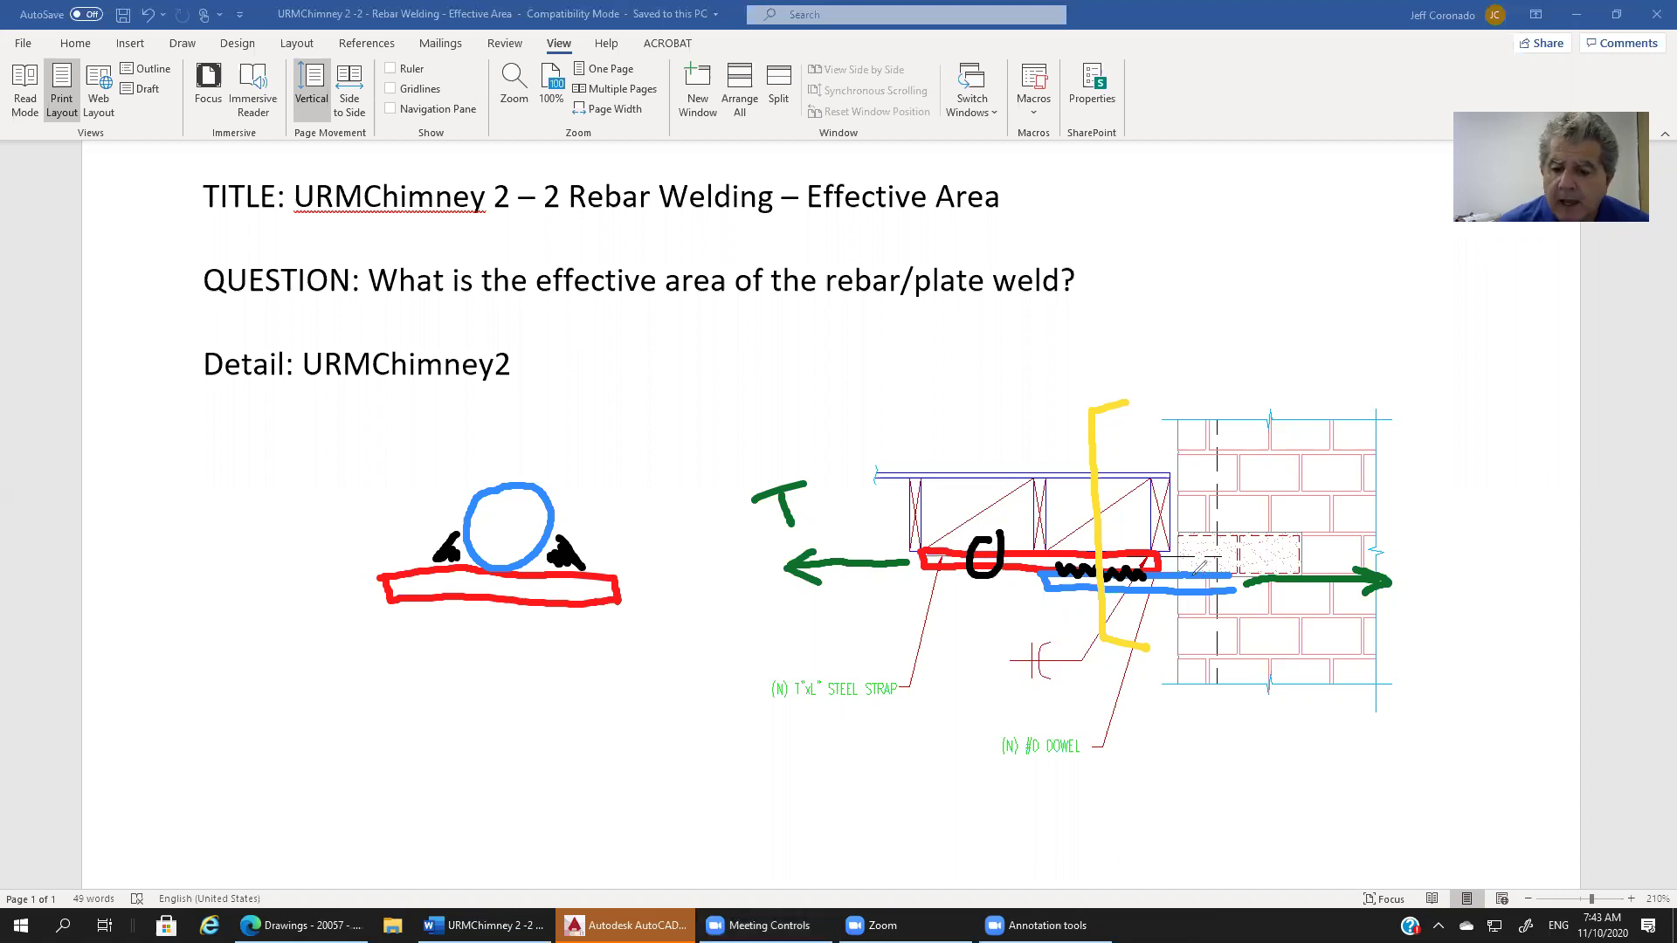
Add black pen marks at the dowel end, across the weld, and on the right fillet weld.
{"action": "mouse_move", "coordinate": [1194, 565]}
{"action": "left_mouse_down"}
{"action": "mouse_move", "coordinate": [1185, 582]}
{"action": "mouse_move", "coordinate": [1202, 594]}
{"action": "mouse_move", "coordinate": [1195, 562]}
{"action": "left_mouse_up"}
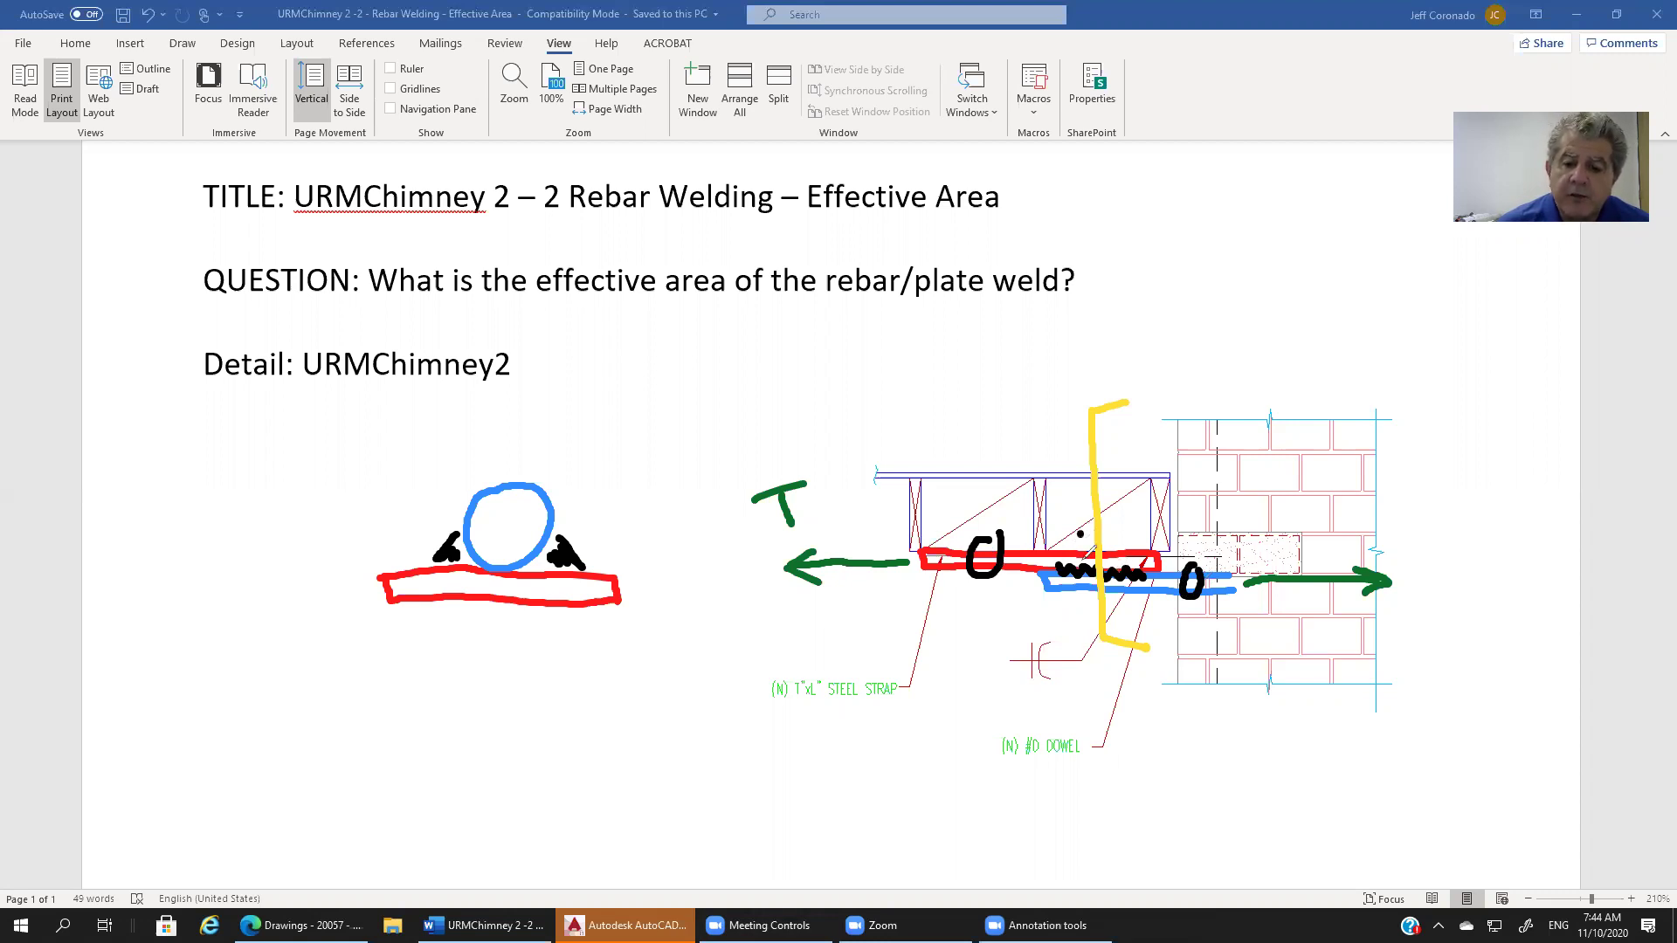
{"action": "left_click_drag", "start_coordinate": [1082, 531], "coordinate": [1083, 569]}
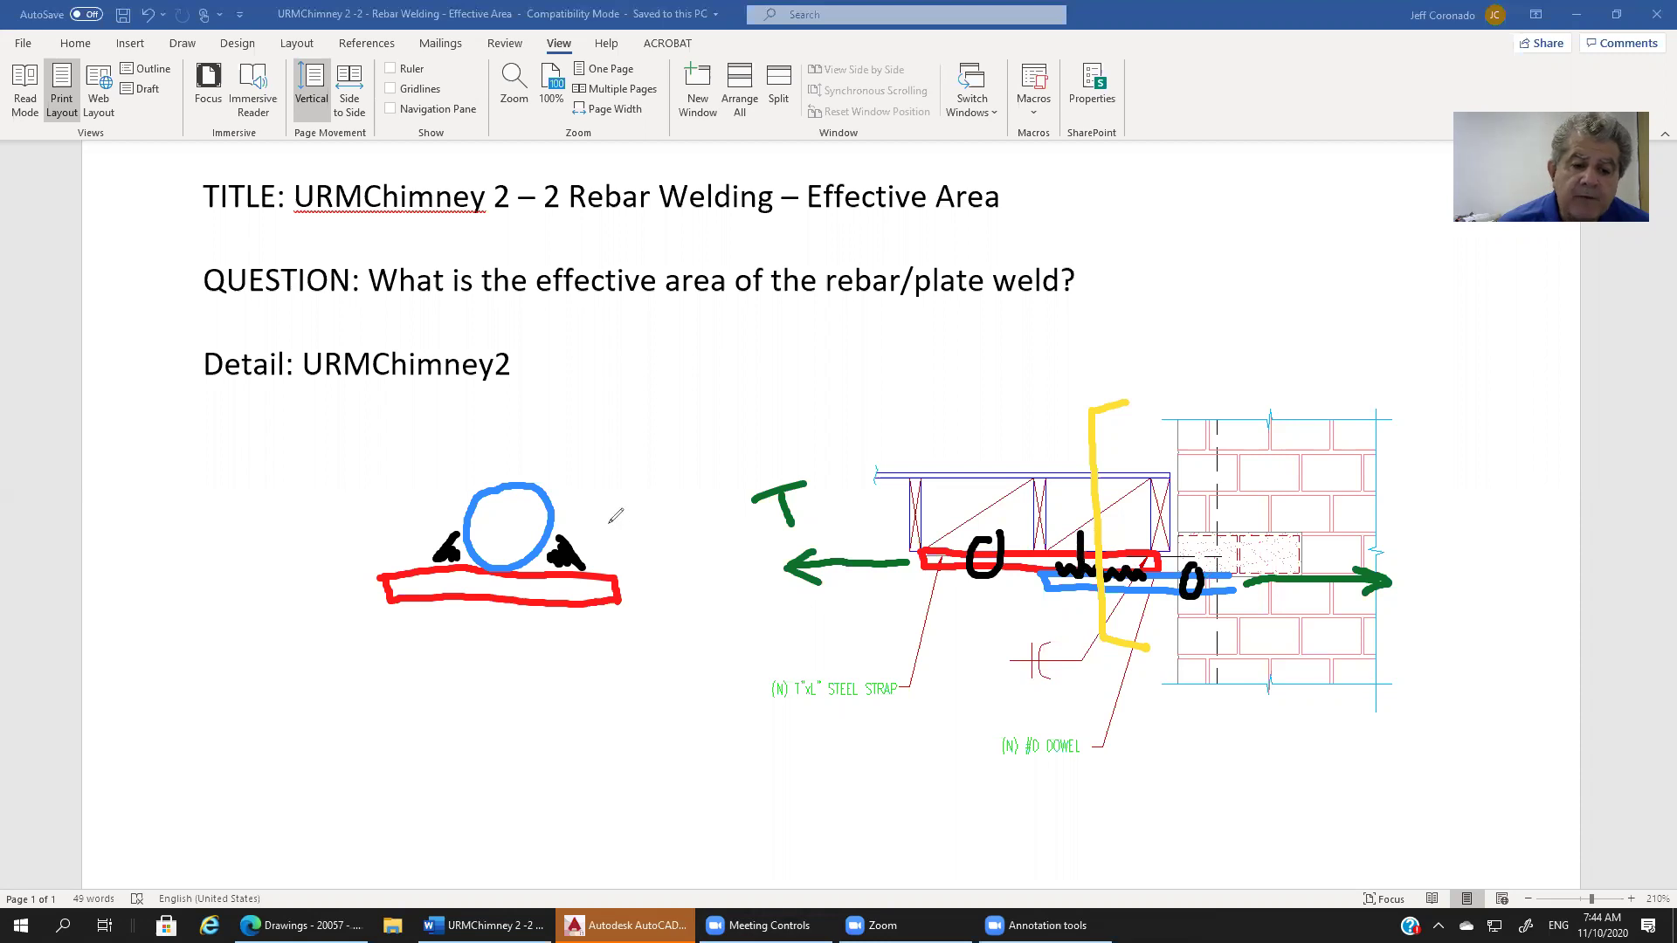
{"action": "left_click_drag", "start_coordinate": [619, 518], "coordinate": [514, 576]}
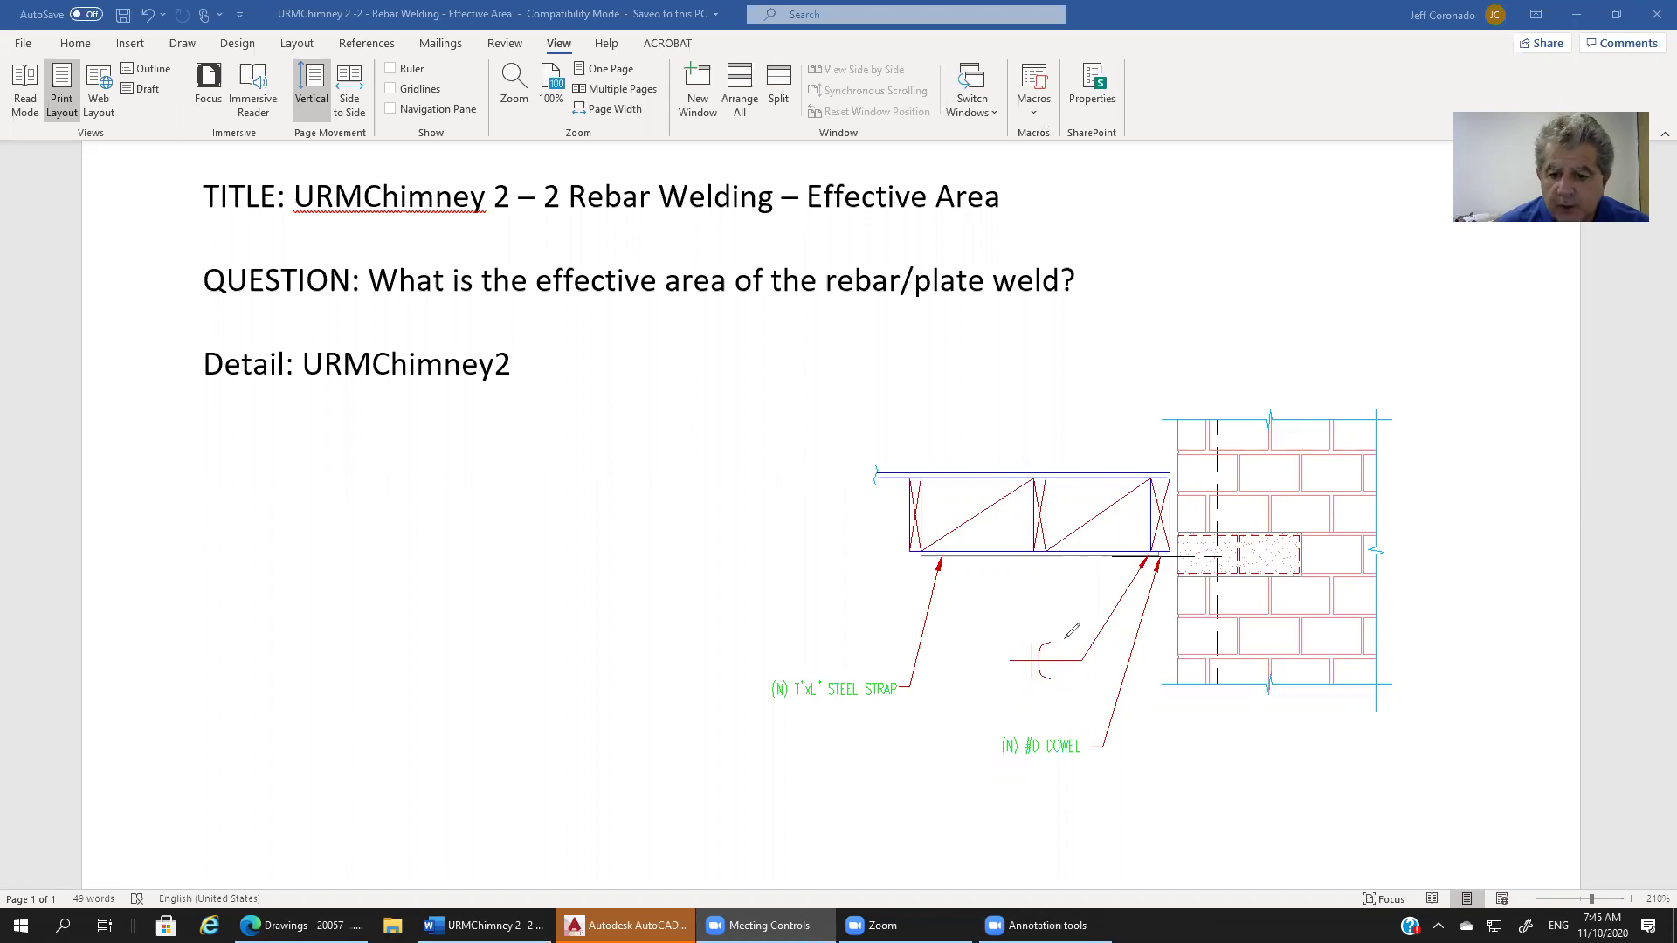
Circle the weld symbol in red, sketch a red T below, and draw a curved leader to the circle.
{"action": "mouse_move", "coordinate": [1088, 613]}
{"action": "left_mouse_down"}
{"action": "mouse_move", "coordinate": [1012, 615]}
{"action": "mouse_move", "coordinate": [982, 646]}
{"action": "mouse_move", "coordinate": [991, 696]}
{"action": "mouse_move", "coordinate": [1092, 694]}
{"action": "mouse_move", "coordinate": [1111, 645]}
{"action": "mouse_move", "coordinate": [1093, 608]}
{"action": "left_mouse_up"}
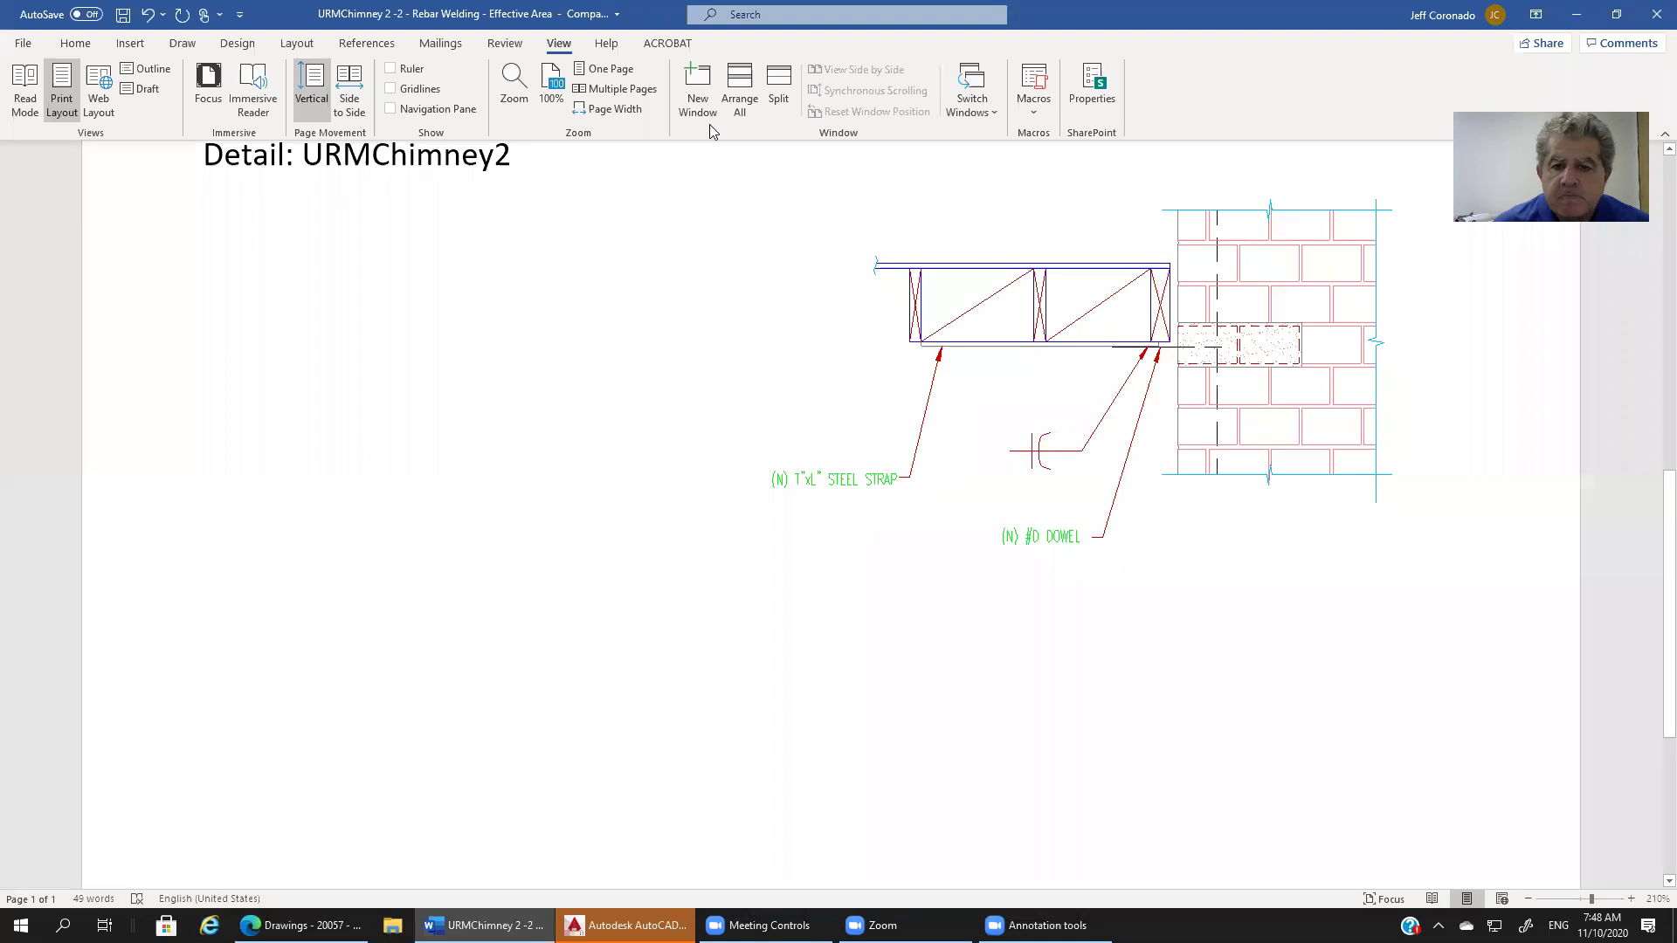
{"action": "mouse_move", "coordinate": [1071, 404]}
{"action": "left_mouse_down"}
{"action": "mouse_move", "coordinate": [993, 414]}
{"action": "mouse_move", "coordinate": [1009, 481]}
{"action": "mouse_move", "coordinate": [1071, 484]}
{"action": "mouse_move", "coordinate": [1091, 439]}
{"action": "mouse_move", "coordinate": [1073, 404]}
{"action": "left_mouse_up"}
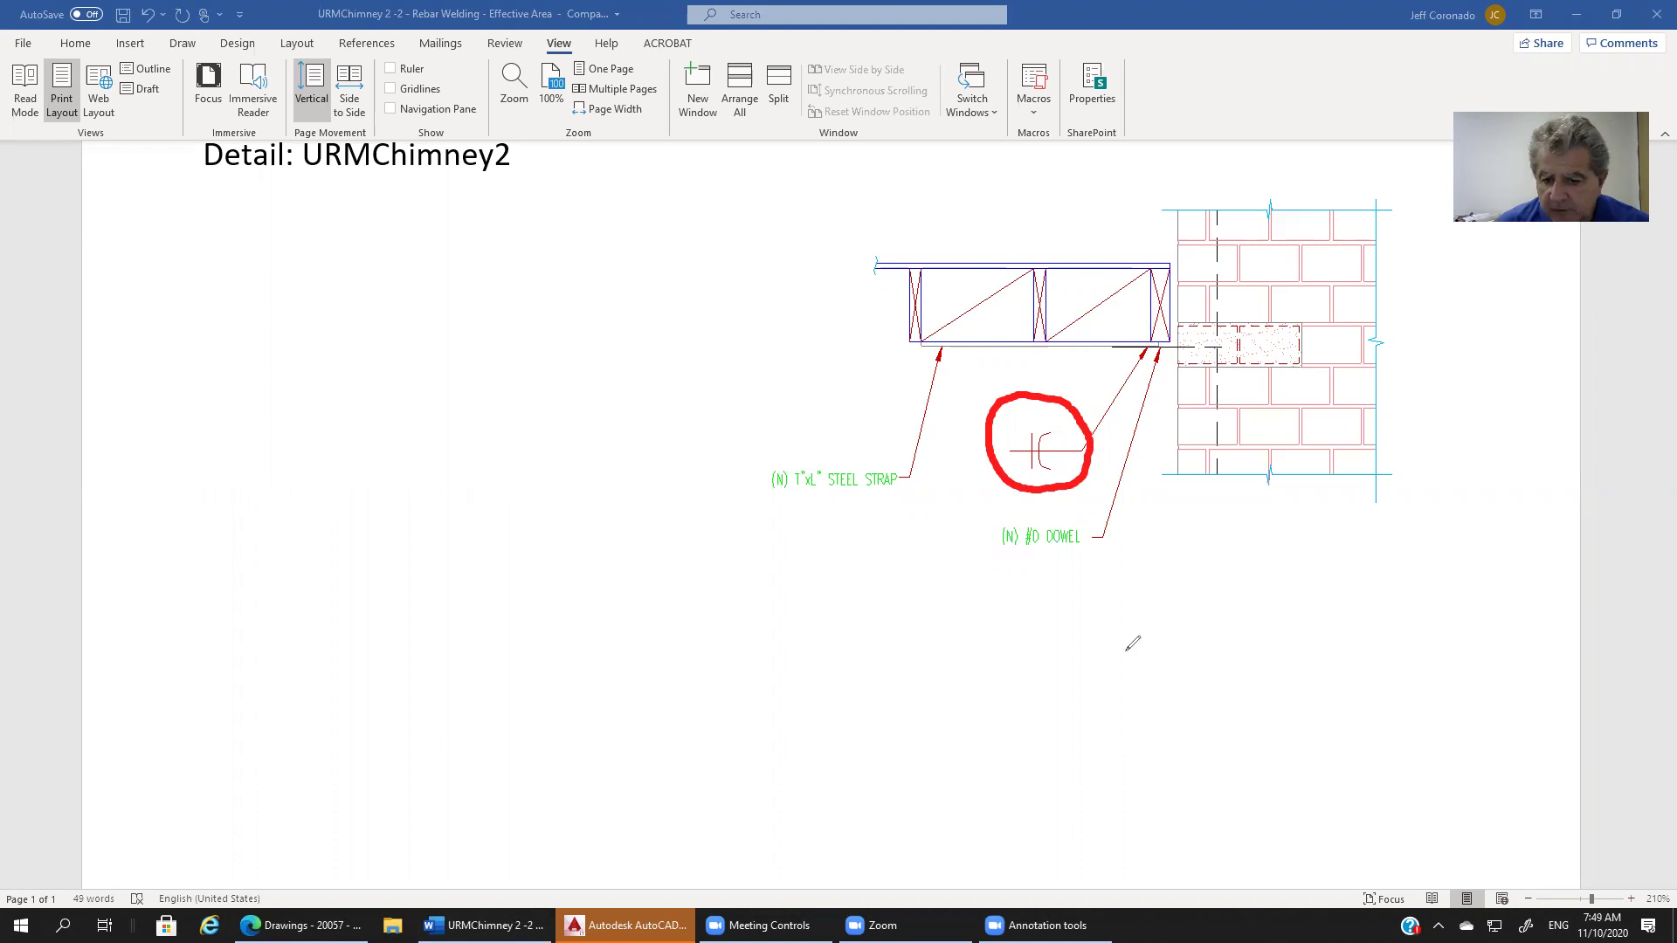
{"action": "left_click_drag", "start_coordinate": [1111, 649], "coordinate": [1289, 646]}
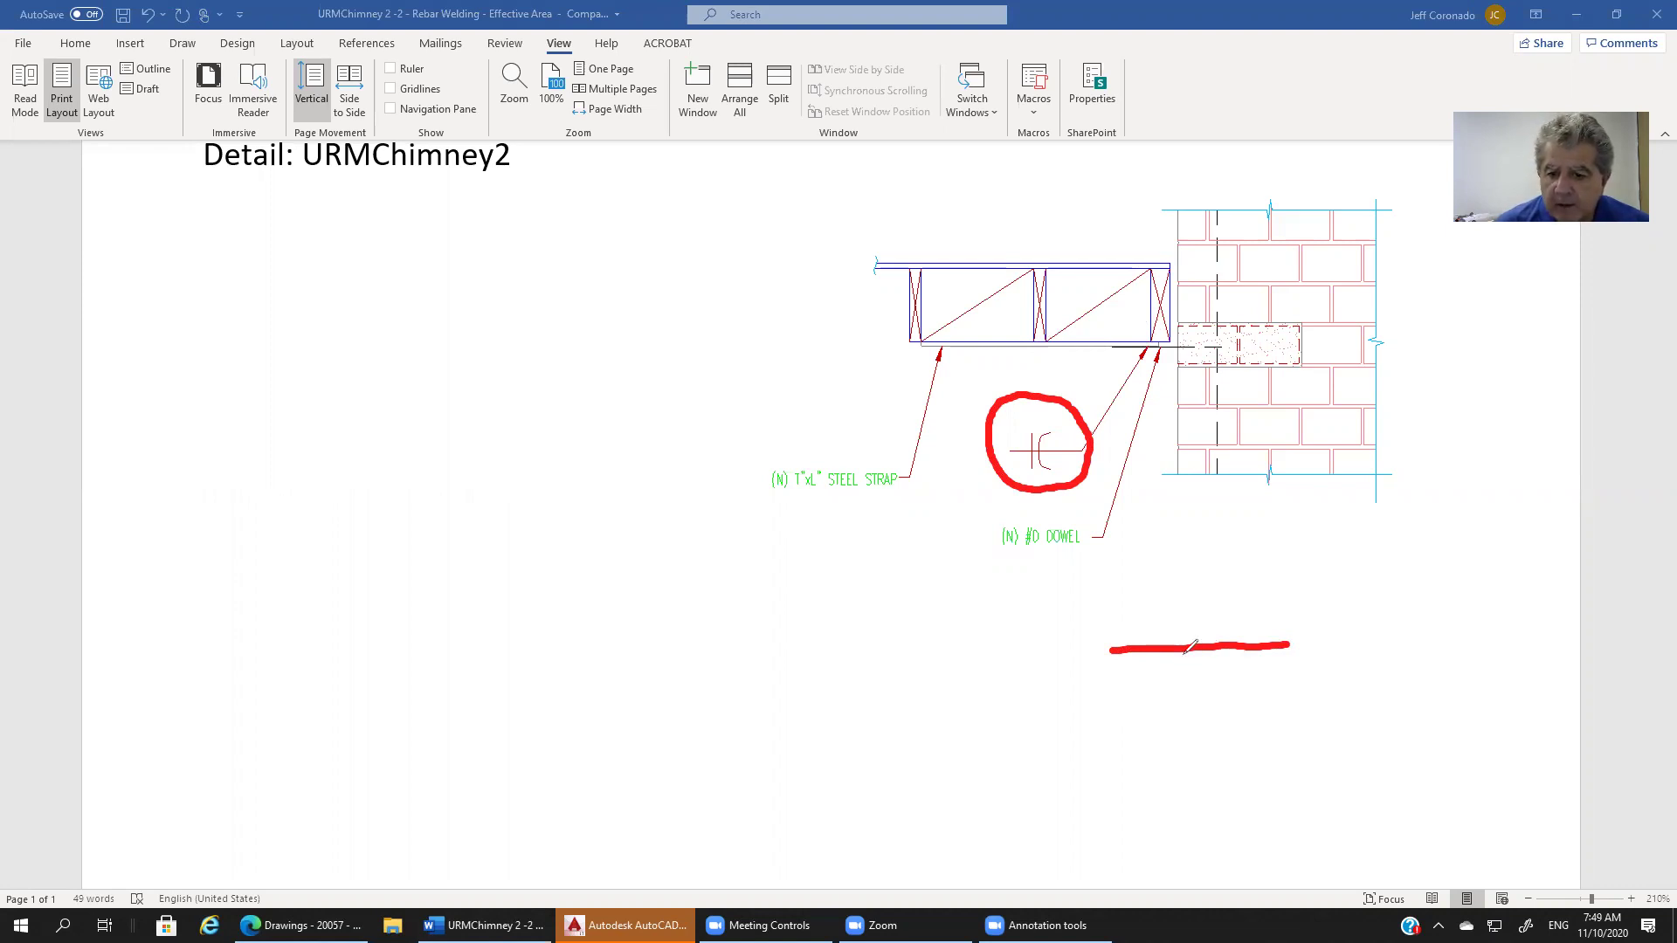
{"action": "left_click_drag", "start_coordinate": [1185, 650], "coordinate": [1186, 697]}
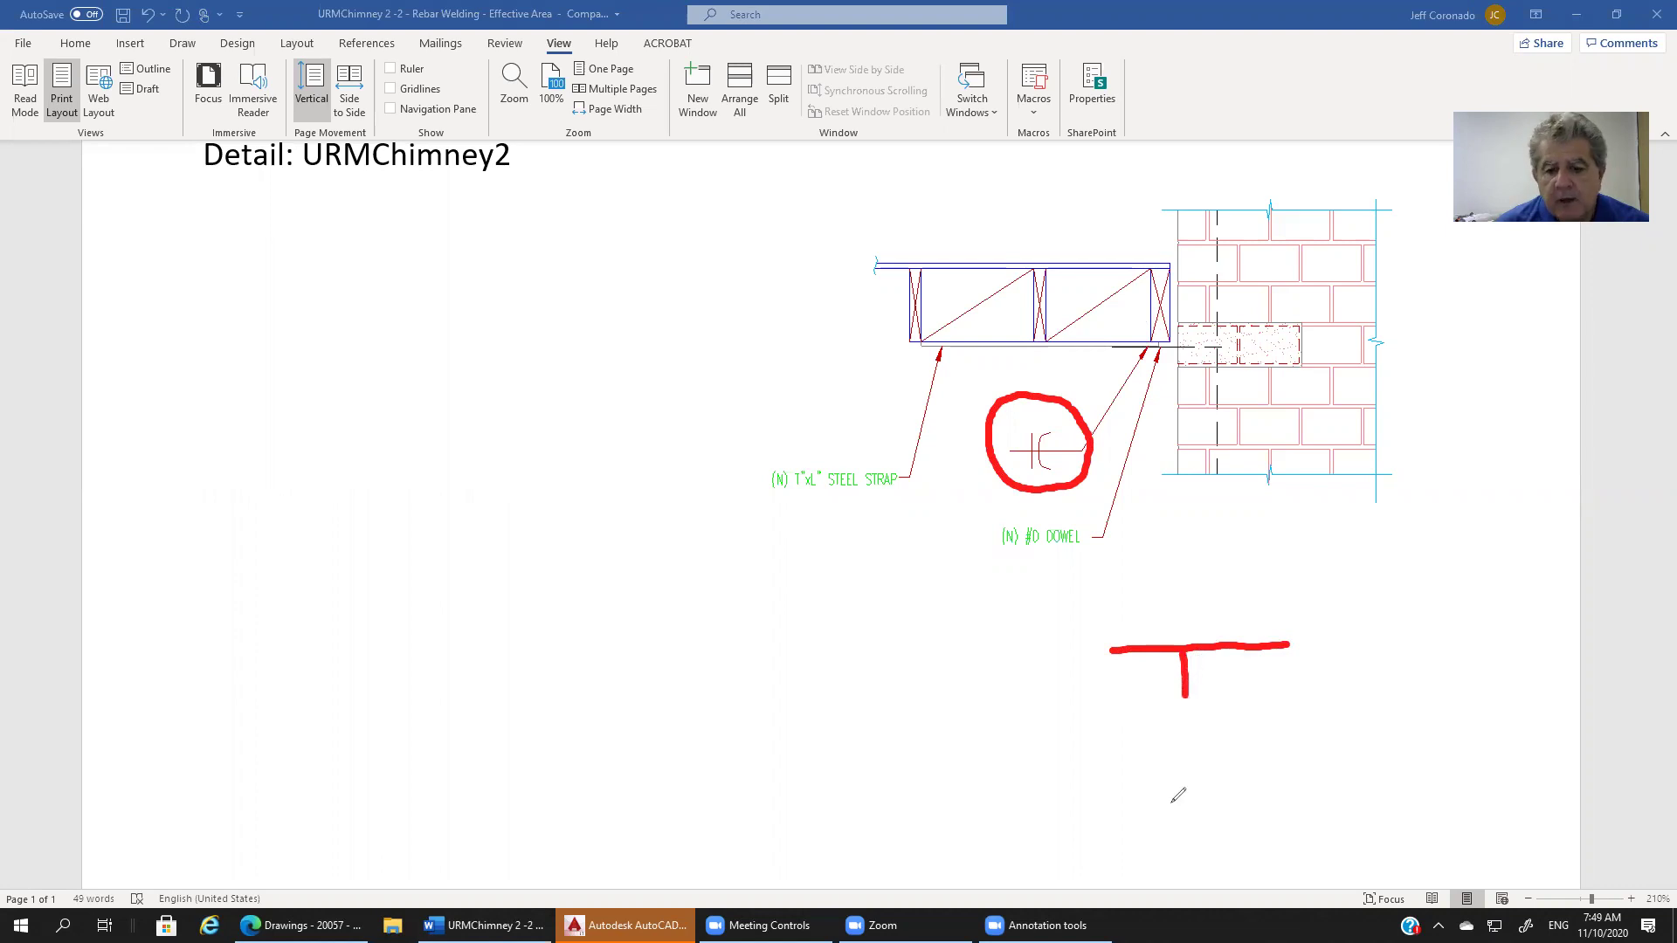
{"action": "left_click_drag", "start_coordinate": [951, 574], "coordinate": [1029, 470]}
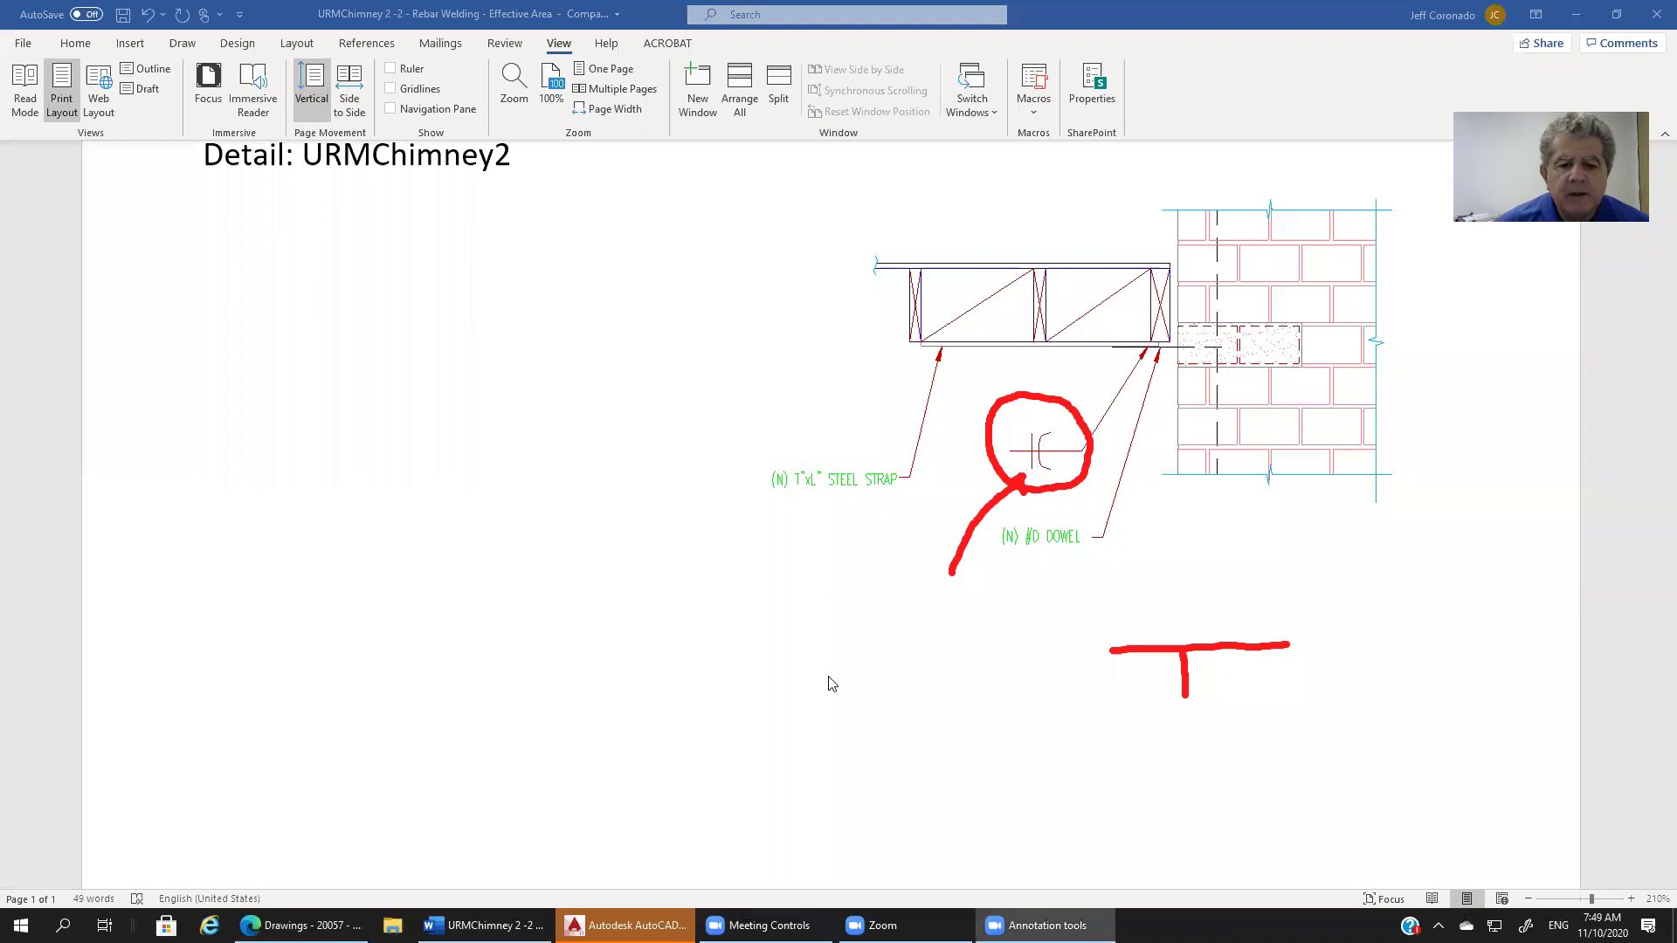
Type 'Bevel' on a new line in the notes.
{"action": "left_click", "coordinate": [874, 809]}
{"action": "key", "text": "Return"}
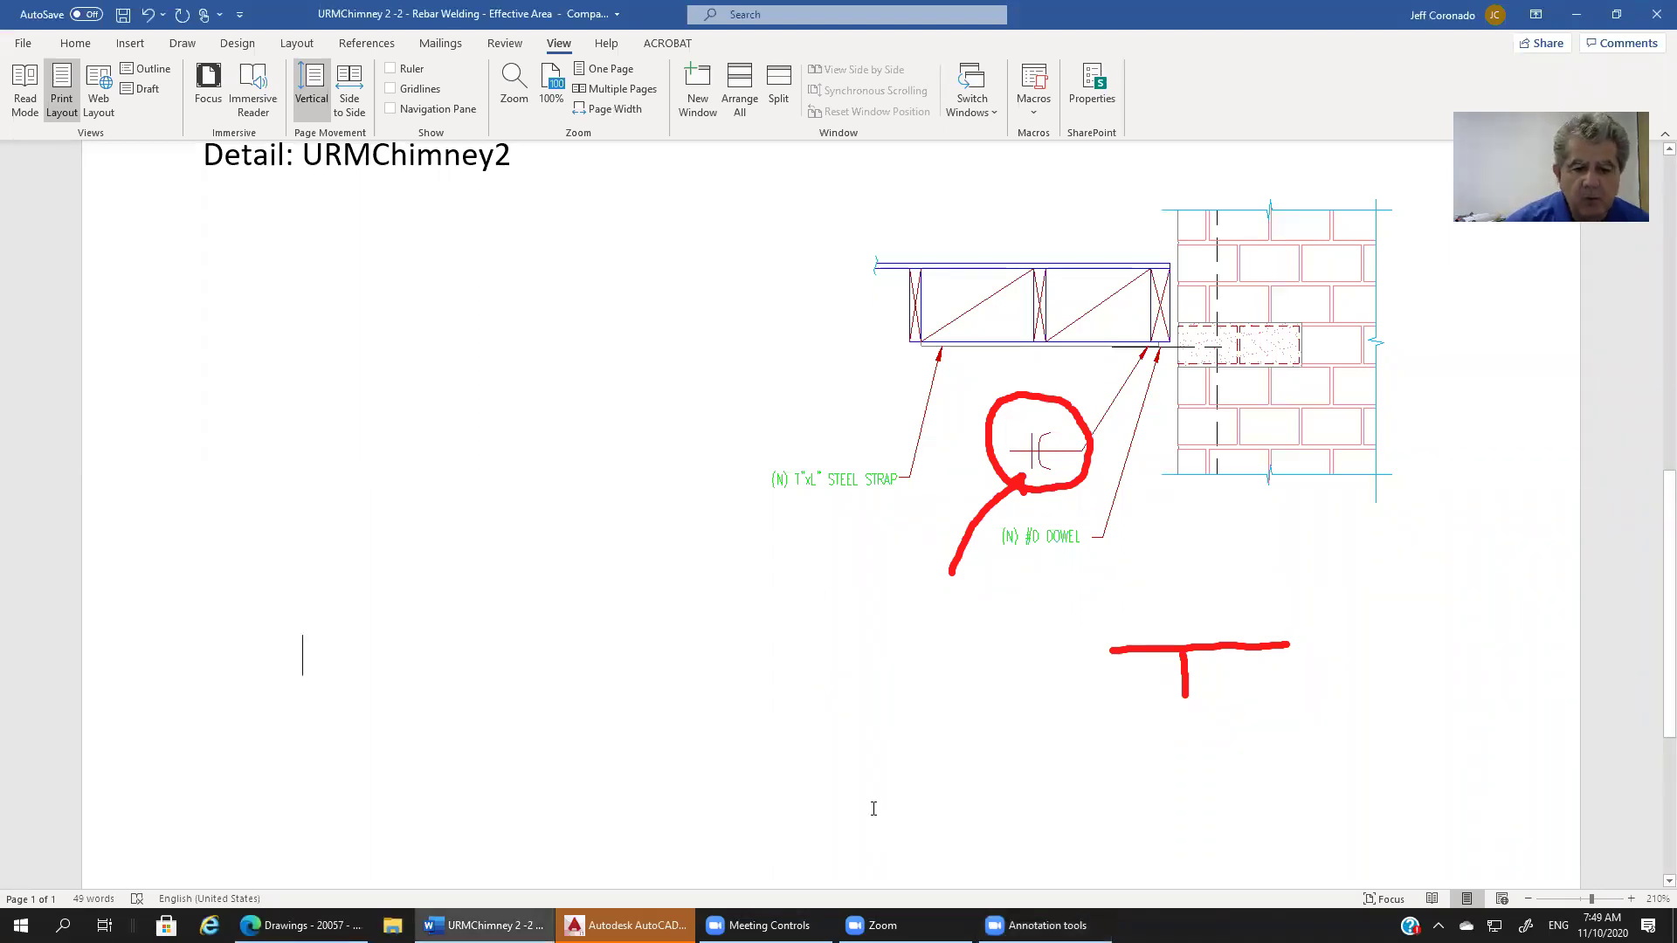
{"action": "type", "text": "Br"}
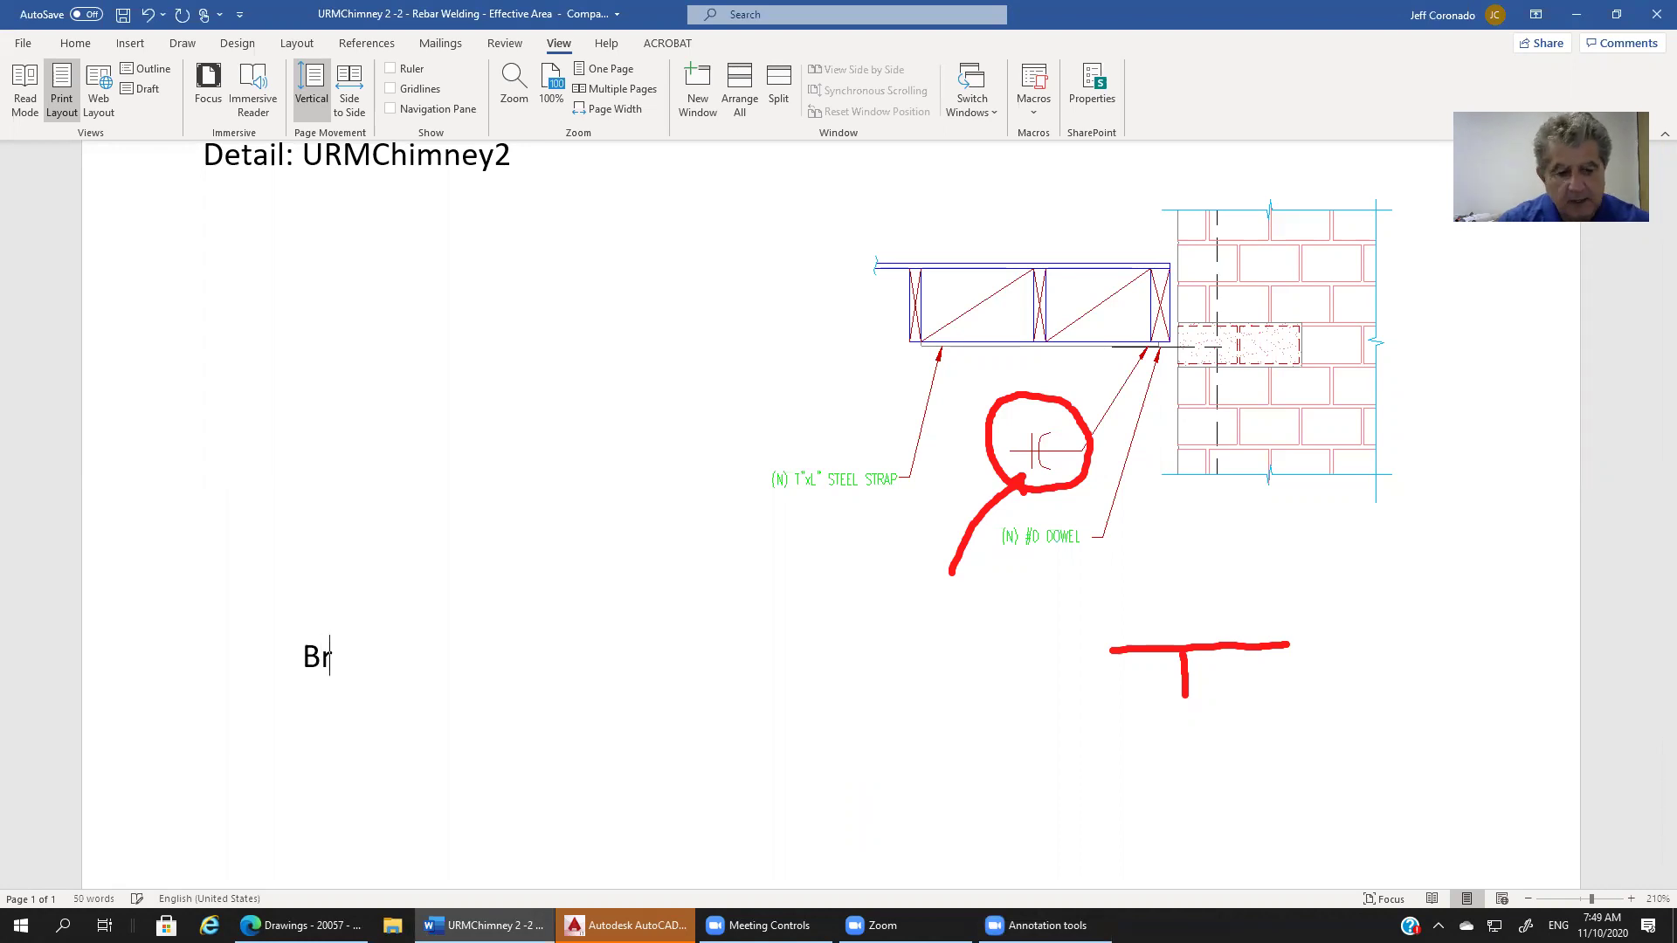
{"action": "key", "text": "BackSpace"}
{"action": "type", "text": "evel"}
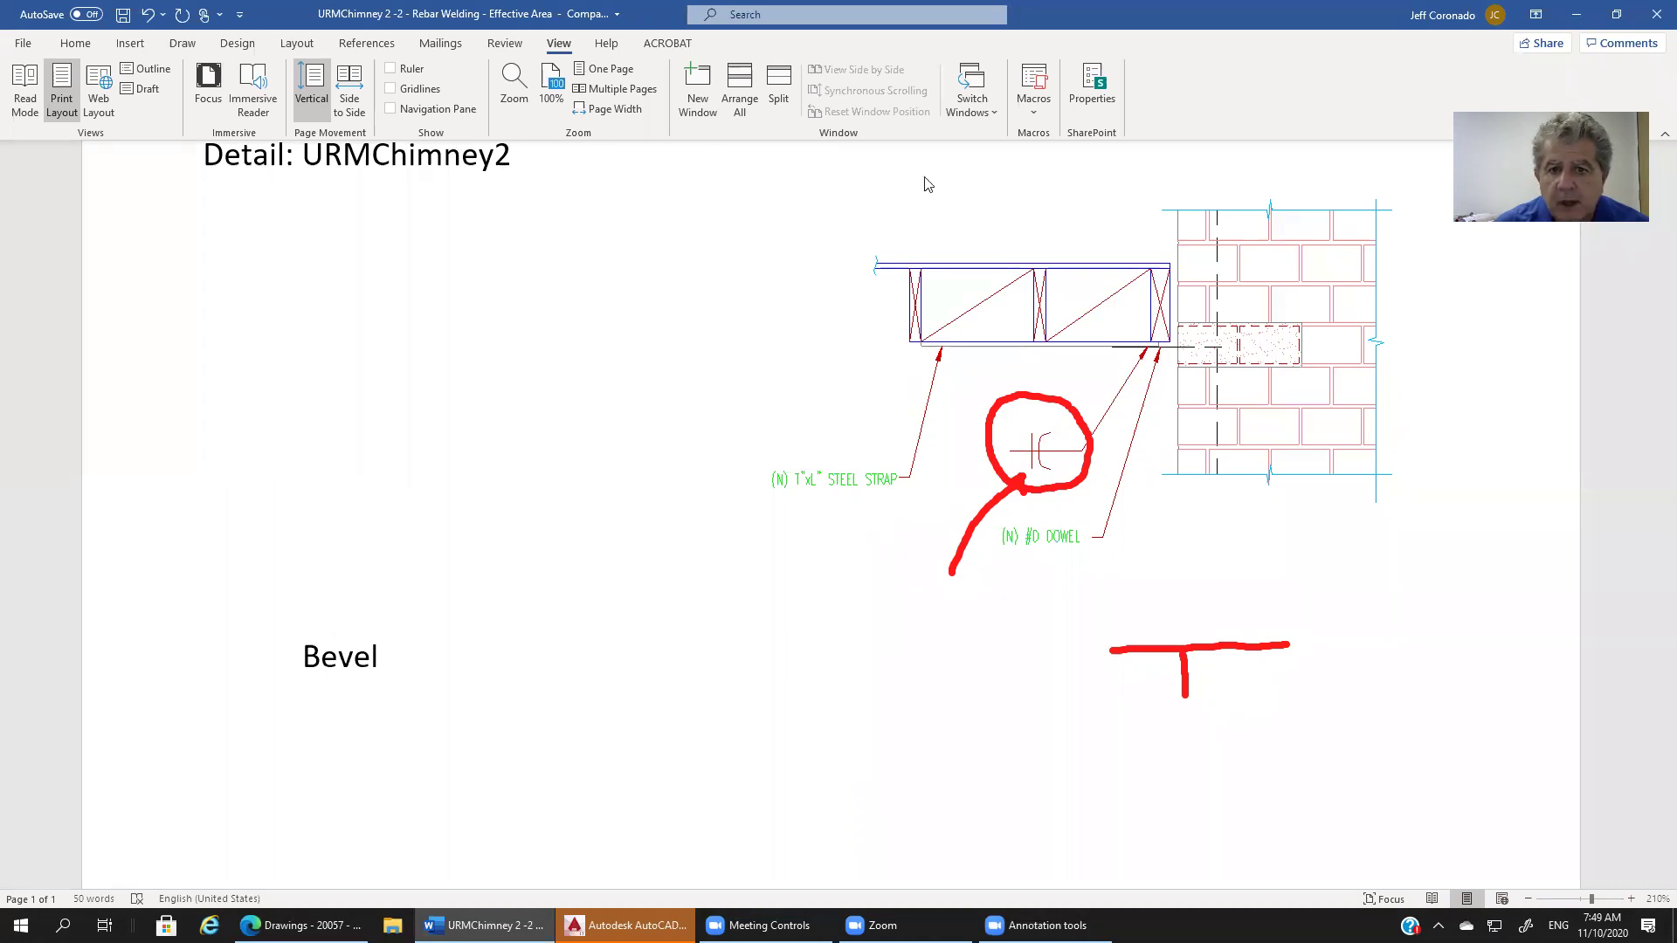
Add a second leg to the red T, a small circle inside the red ring, and a curved weld stroke.
{"action": "left_click", "coordinate": [1173, 627]}
{"action": "mouse_move", "coordinate": [1173, 626]}
{"action": "left_mouse_down"}
{"action": "mouse_move", "coordinate": [1186, 713]}
{"action": "mouse_move", "coordinate": [1211, 691]}
{"action": "mouse_move", "coordinate": [1188, 623]}
{"action": "left_mouse_up"}
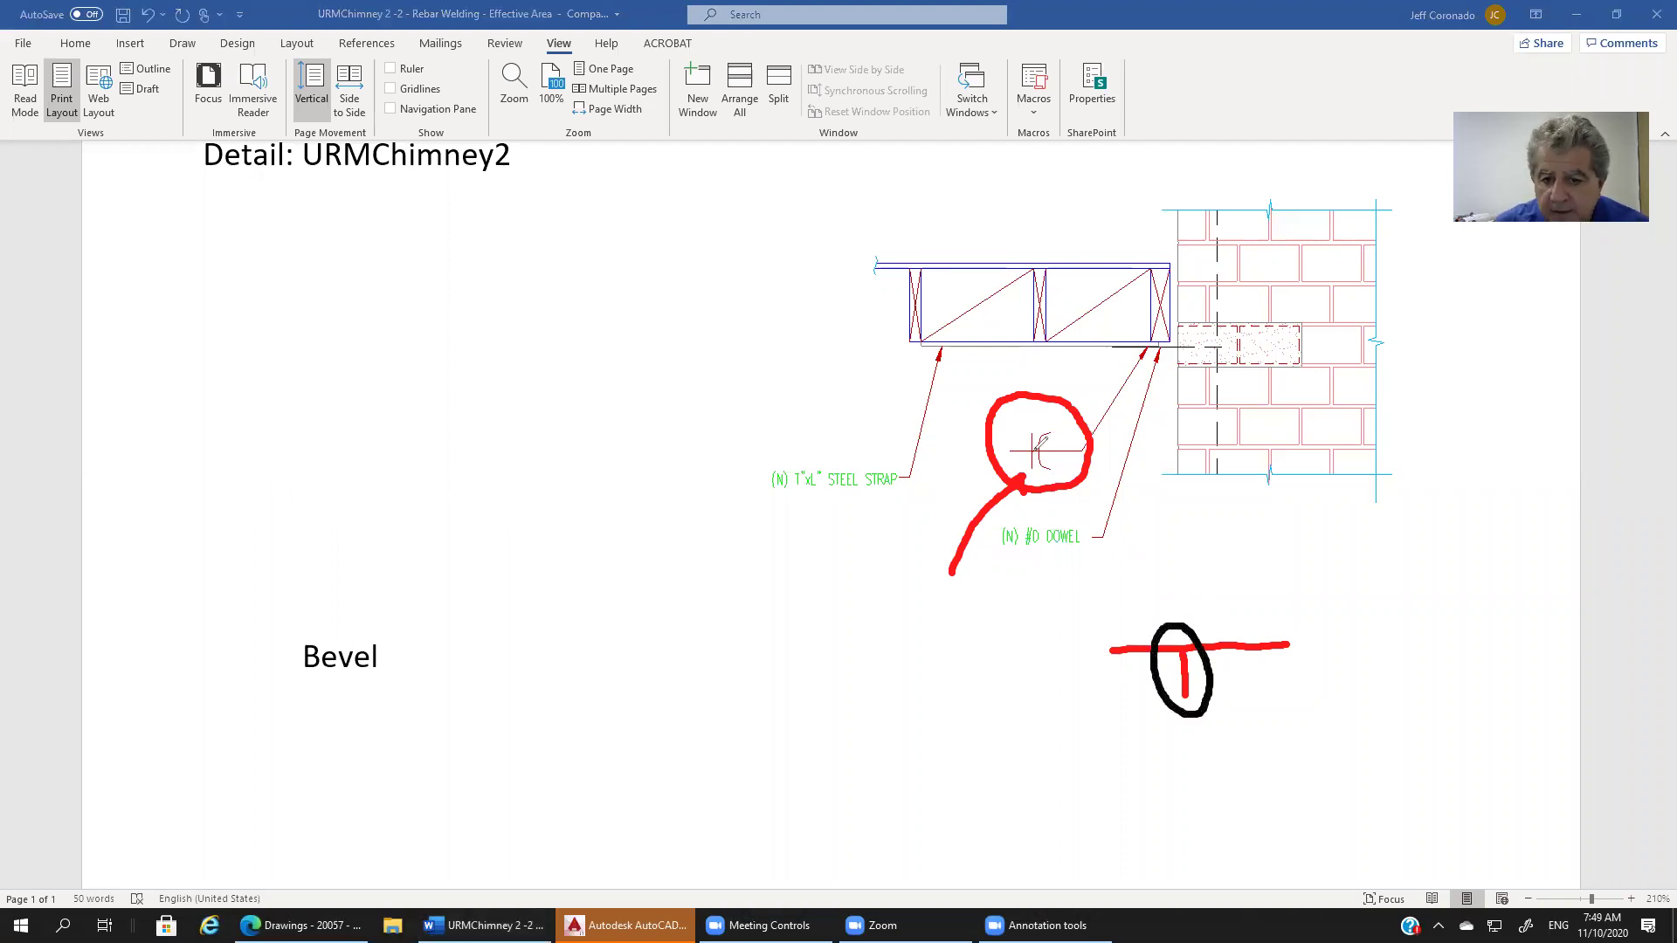
{"action": "mouse_move", "coordinate": [1034, 452]}
{"action": "left_mouse_down"}
{"action": "mouse_move", "coordinate": [1029, 478]}
{"action": "mouse_move", "coordinate": [1041, 449]}
{"action": "left_mouse_up"}
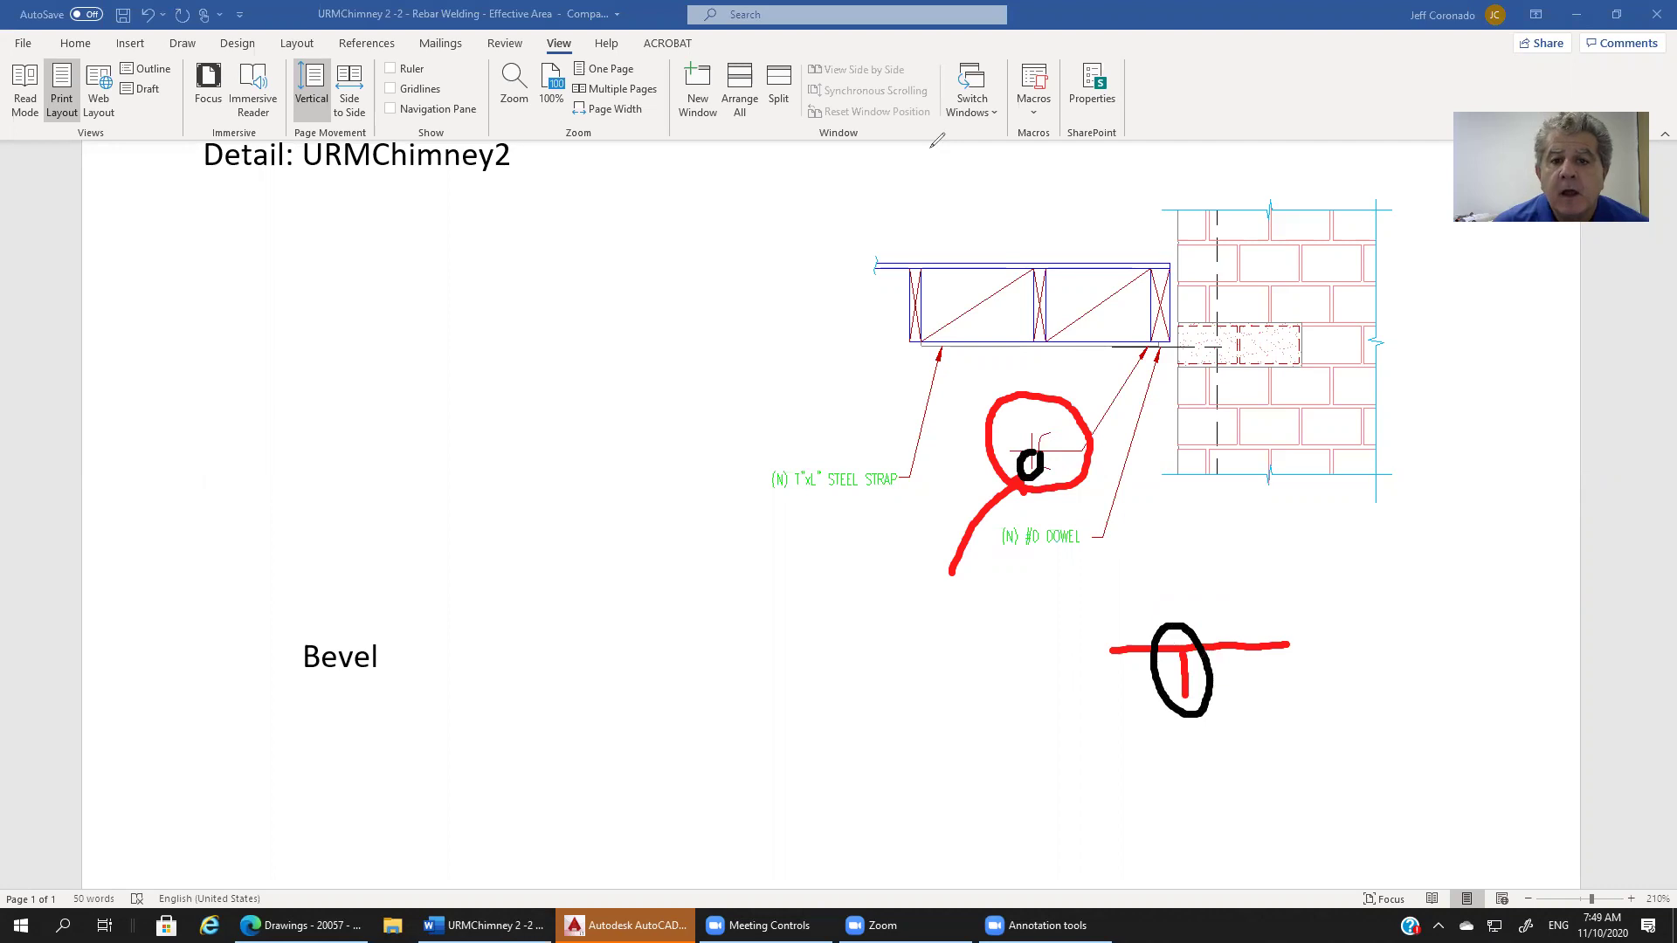
{"action": "left_click", "coordinate": [1155, 699]}
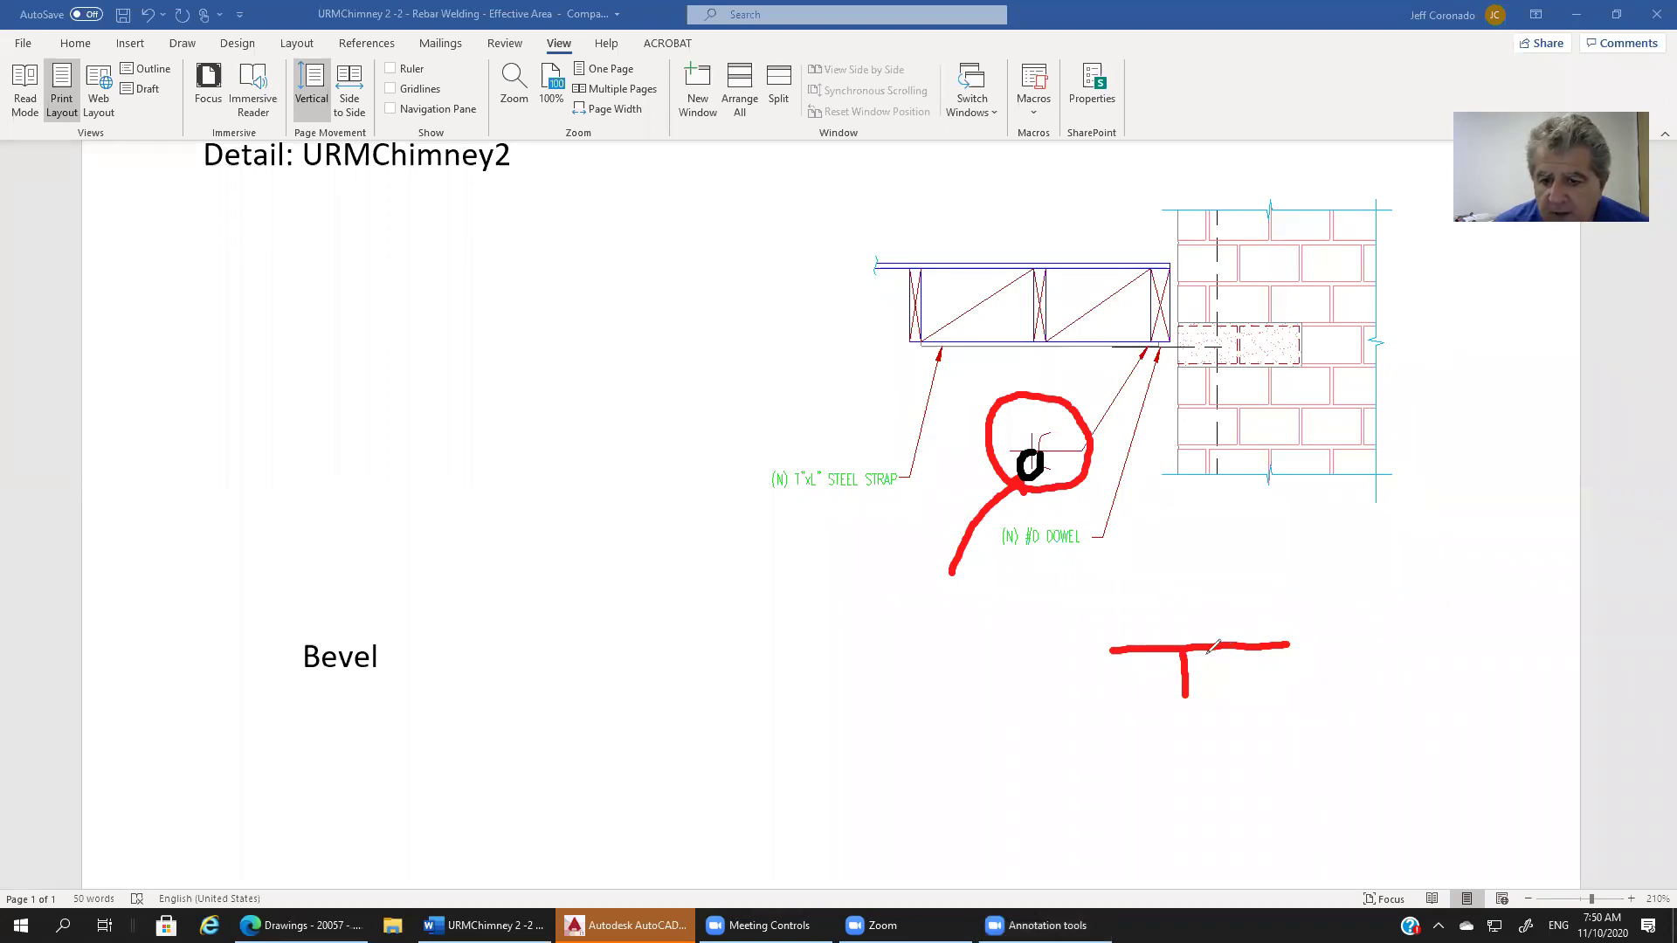
{"action": "left_click_drag", "start_coordinate": [1209, 651], "coordinate": [1235, 697]}
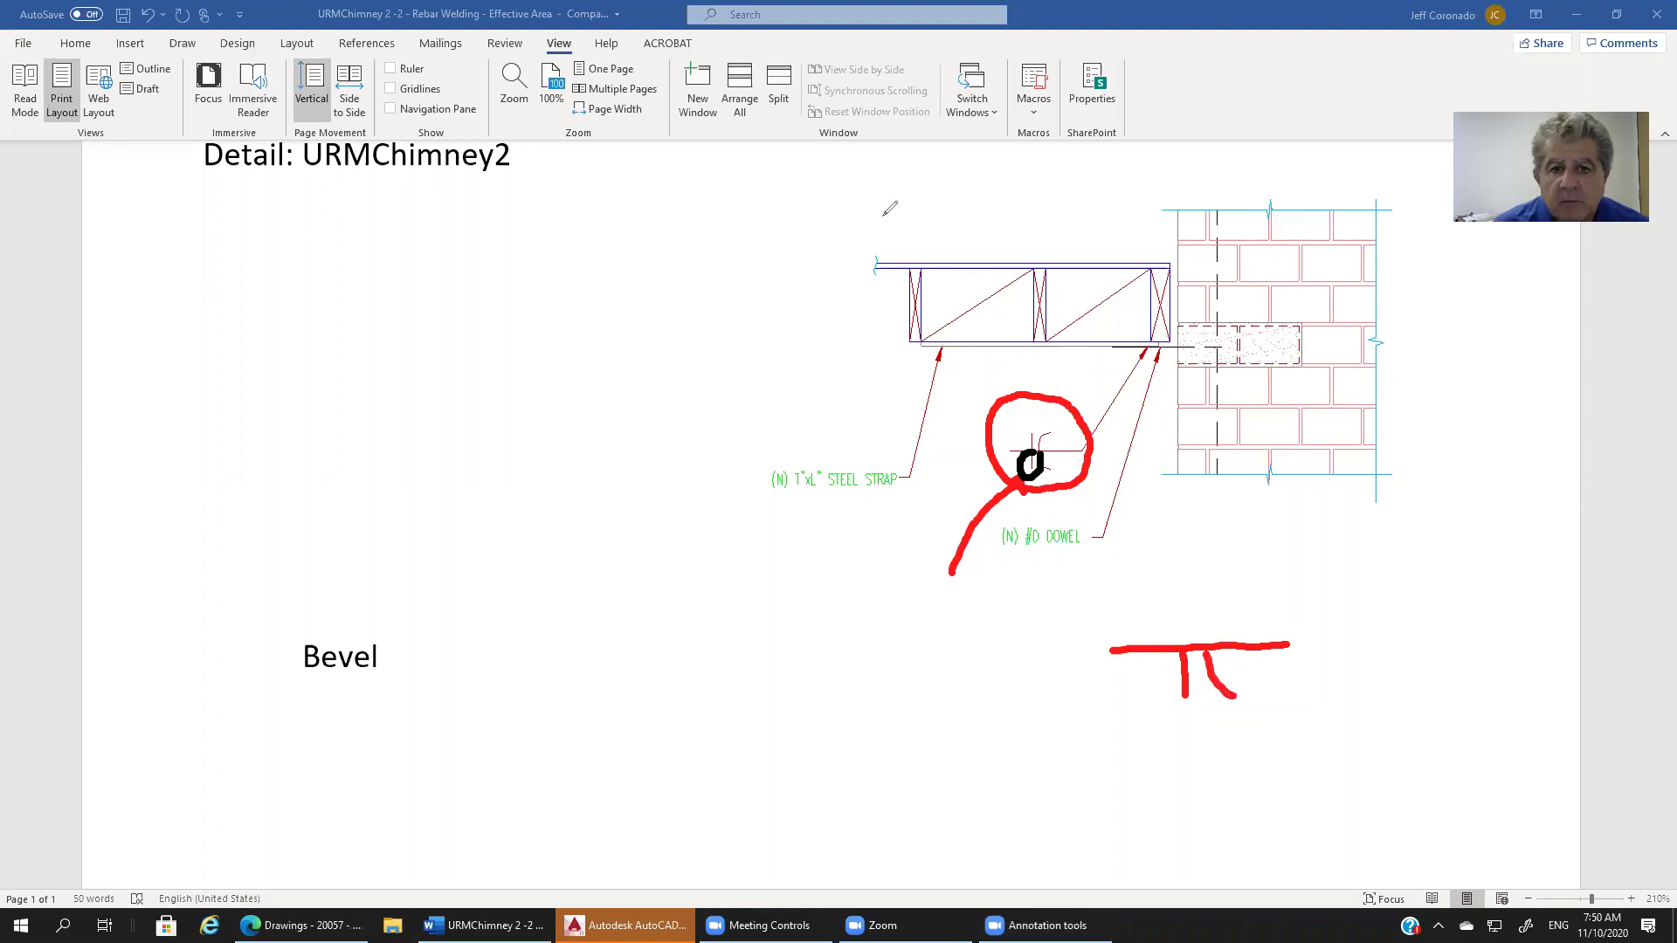
{"action": "left_click_drag", "start_coordinate": [1005, 476], "coordinate": [1042, 472]}
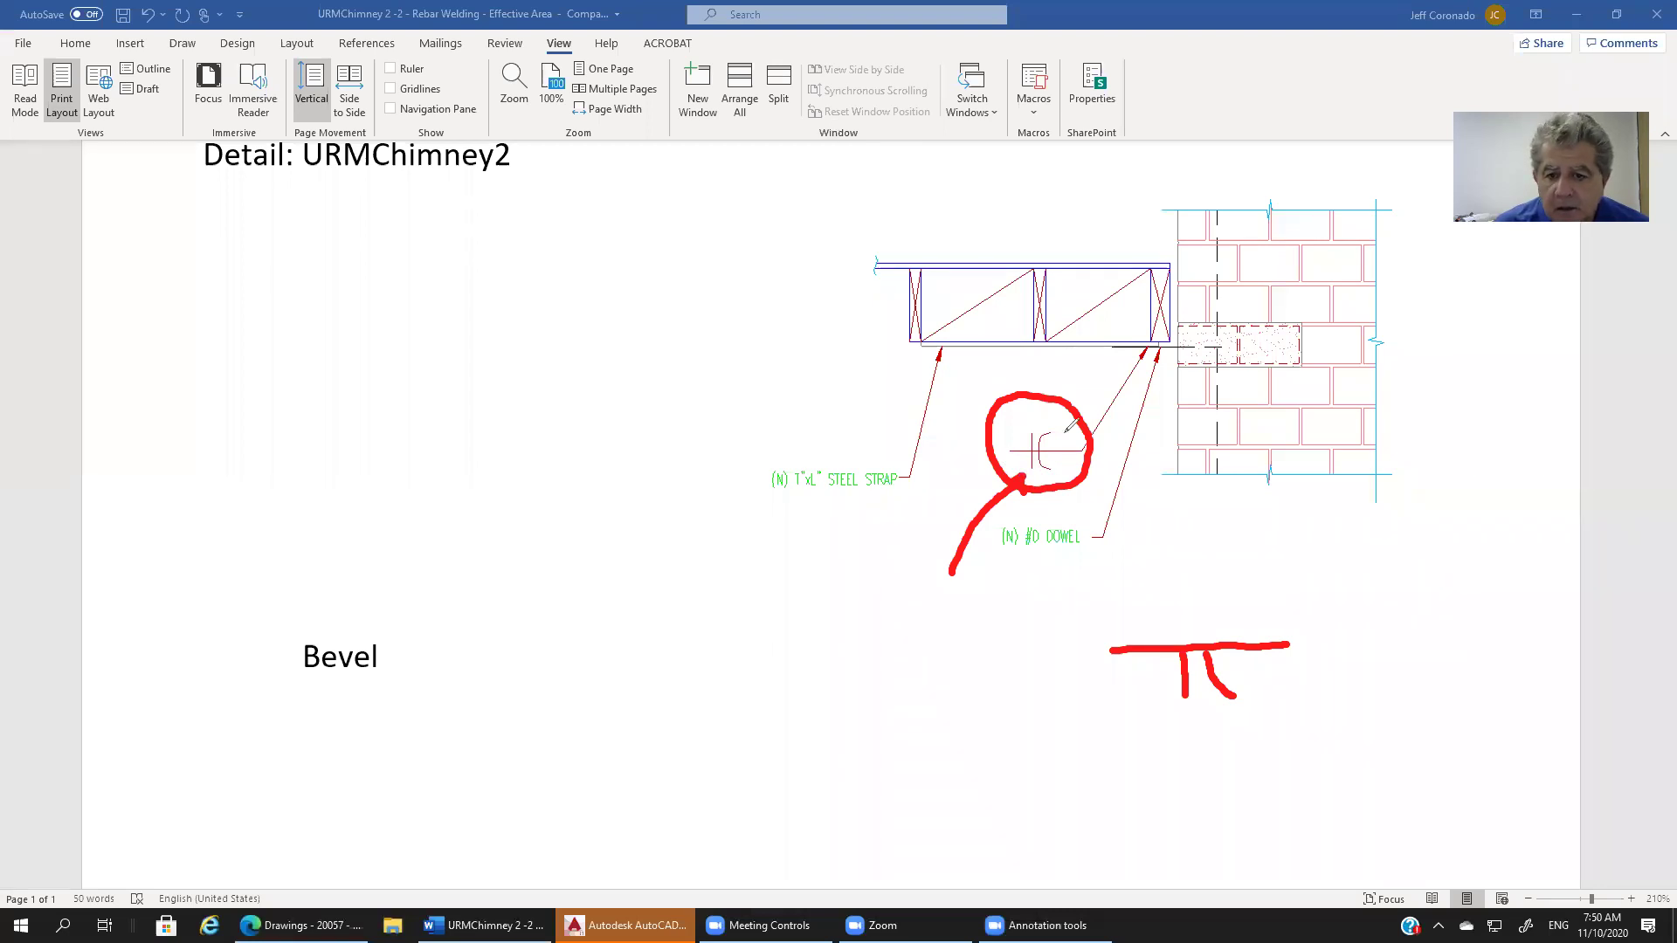
{"action": "mouse_move", "coordinate": [1060, 449]}
{"action": "left_mouse_down"}
{"action": "mouse_move", "coordinate": [1039, 448]}
{"action": "mouse_move", "coordinate": [1045, 476]}
{"action": "mouse_move", "coordinate": [1071, 449]}
{"action": "left_mouse_up"}
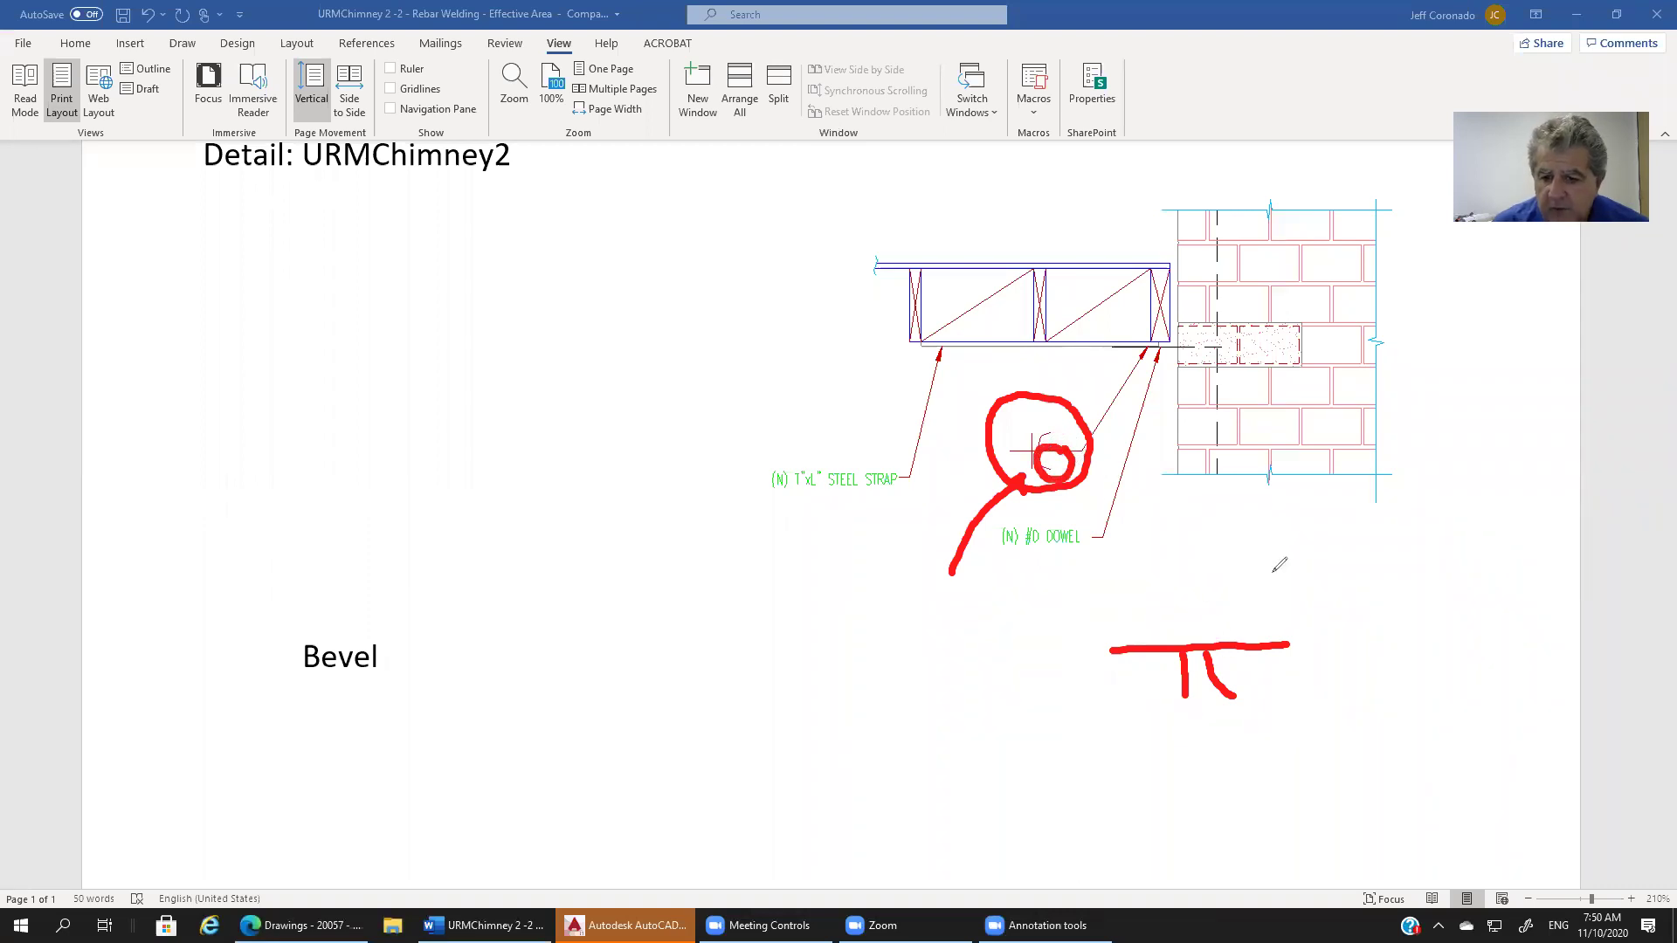
{"action": "left_click_drag", "start_coordinate": [1261, 550], "coordinate": [1223, 669]}
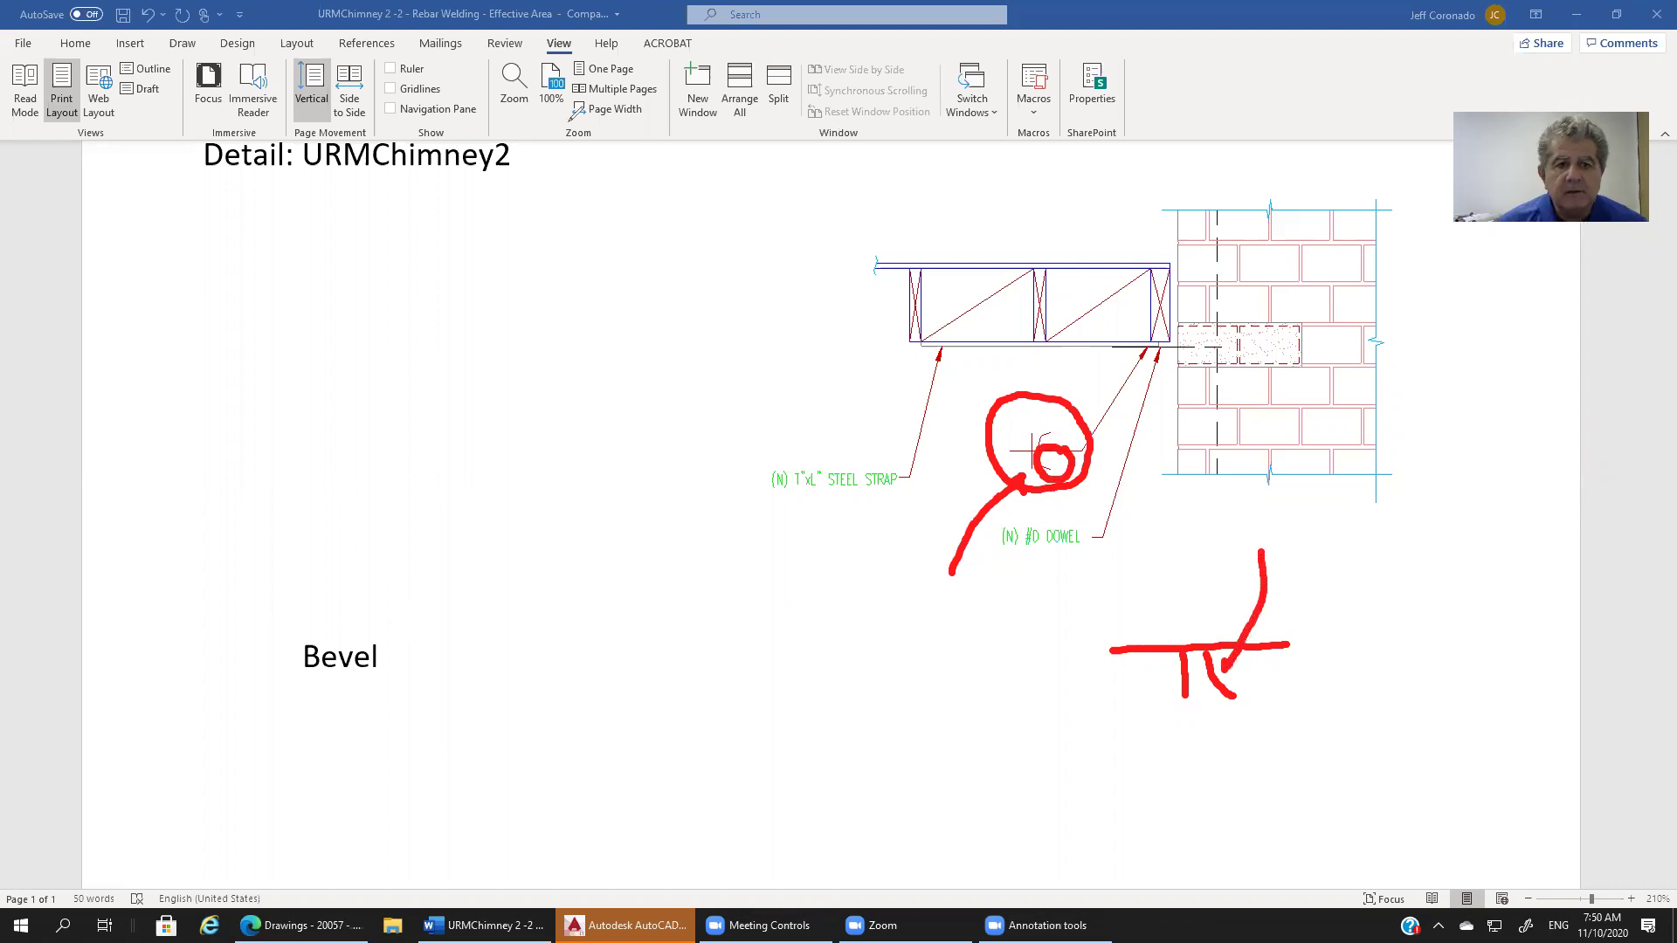
Add the lines 'Flare' and 'Flare - Bevel Weld' below Bevel.
{"action": "left_click", "coordinate": [445, 664]}
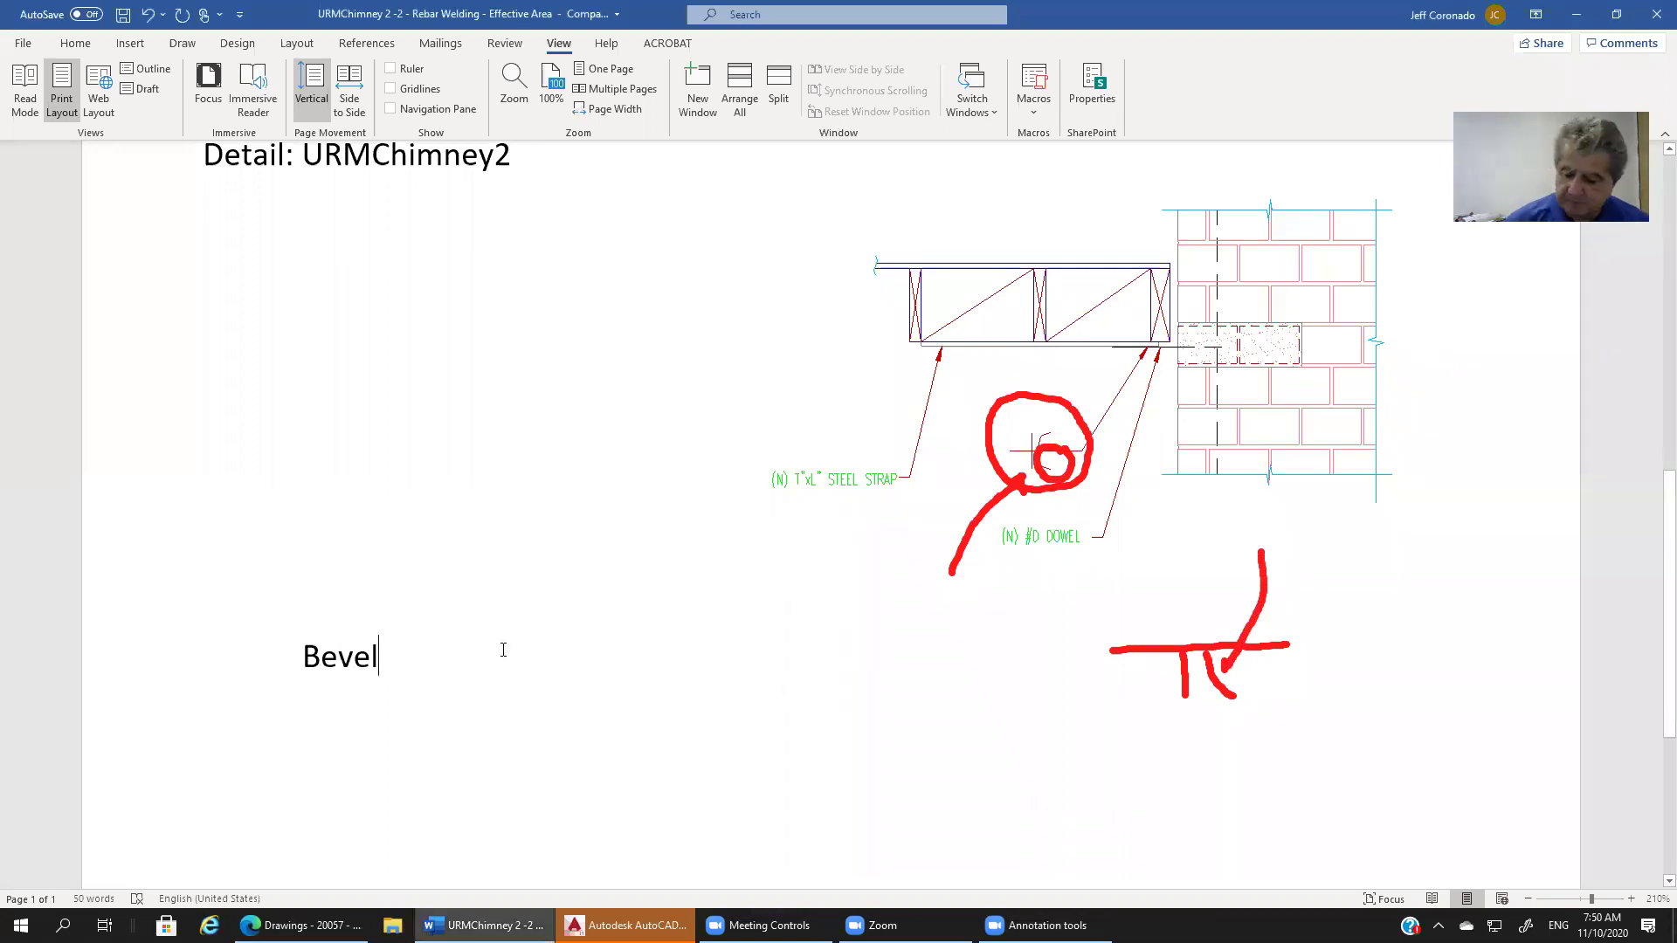
{"action": "key", "text": "Return"}
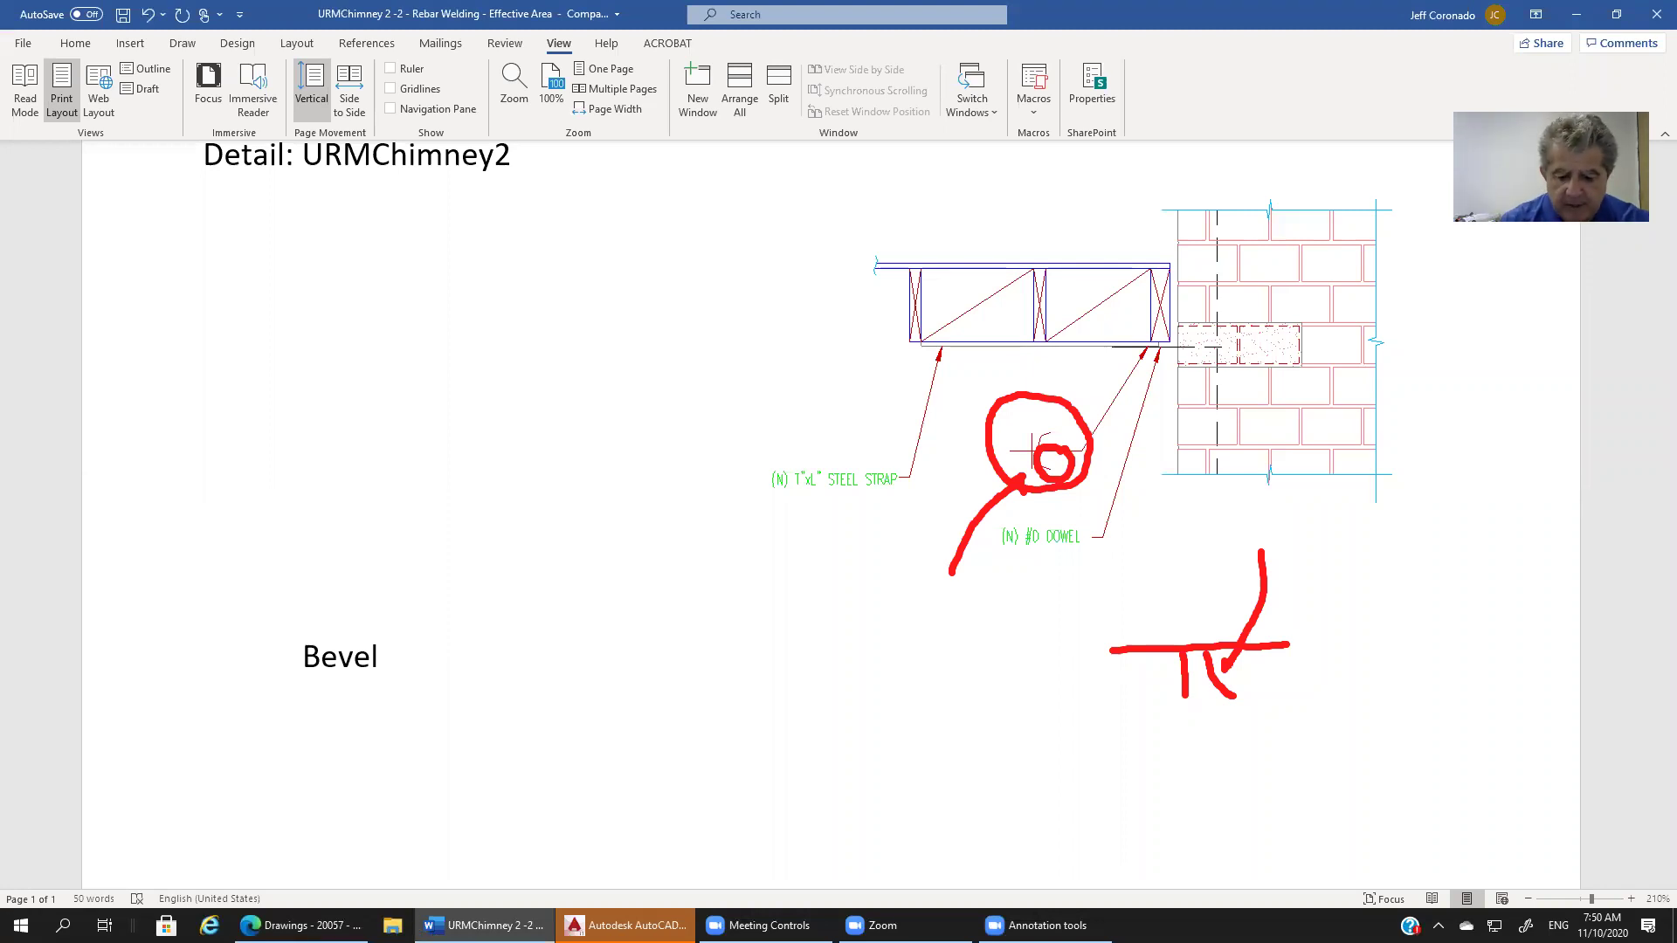
{"action": "type", "text": "flare"}
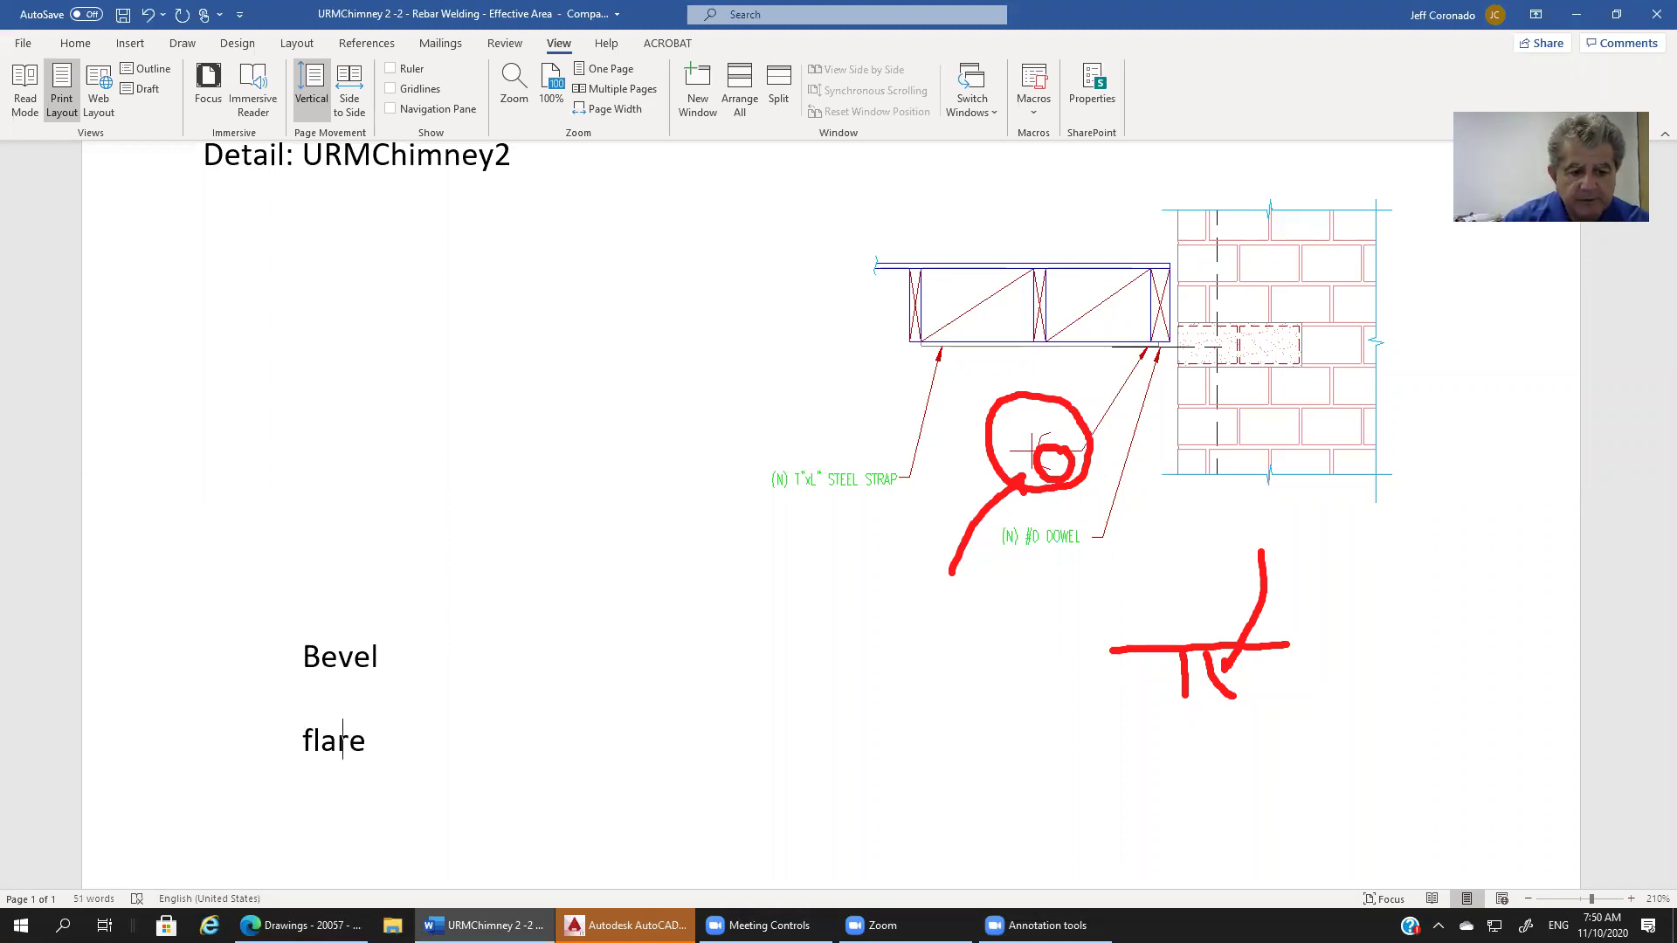
{"action": "key", "text": "Left"}
{"action": "key", "text": "Left"}
{"action": "key", "text": "Left"}
{"action": "key", "text": "Left"}
{"action": "type", "text": "F"}
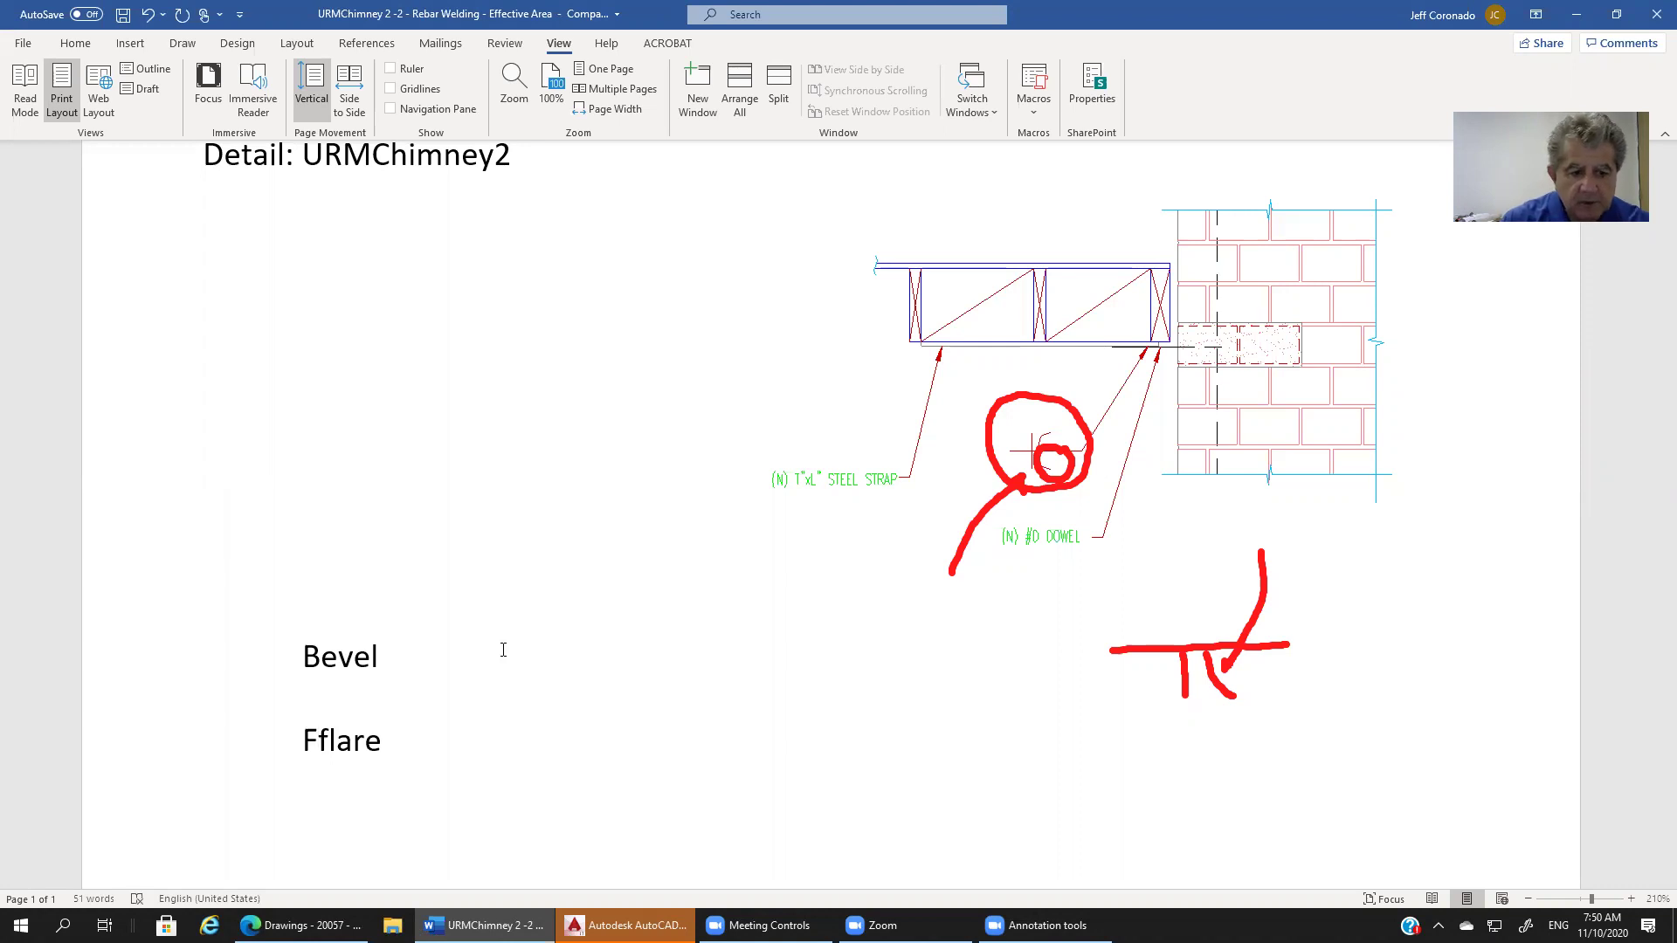
{"action": "key", "text": "Delete"}
{"action": "key", "text": "Right"}
{"action": "key", "text": "Right"}
{"action": "key", "text": "Right"}
{"action": "key", "text": "Right"}
{"action": "key", "text": "Return"}
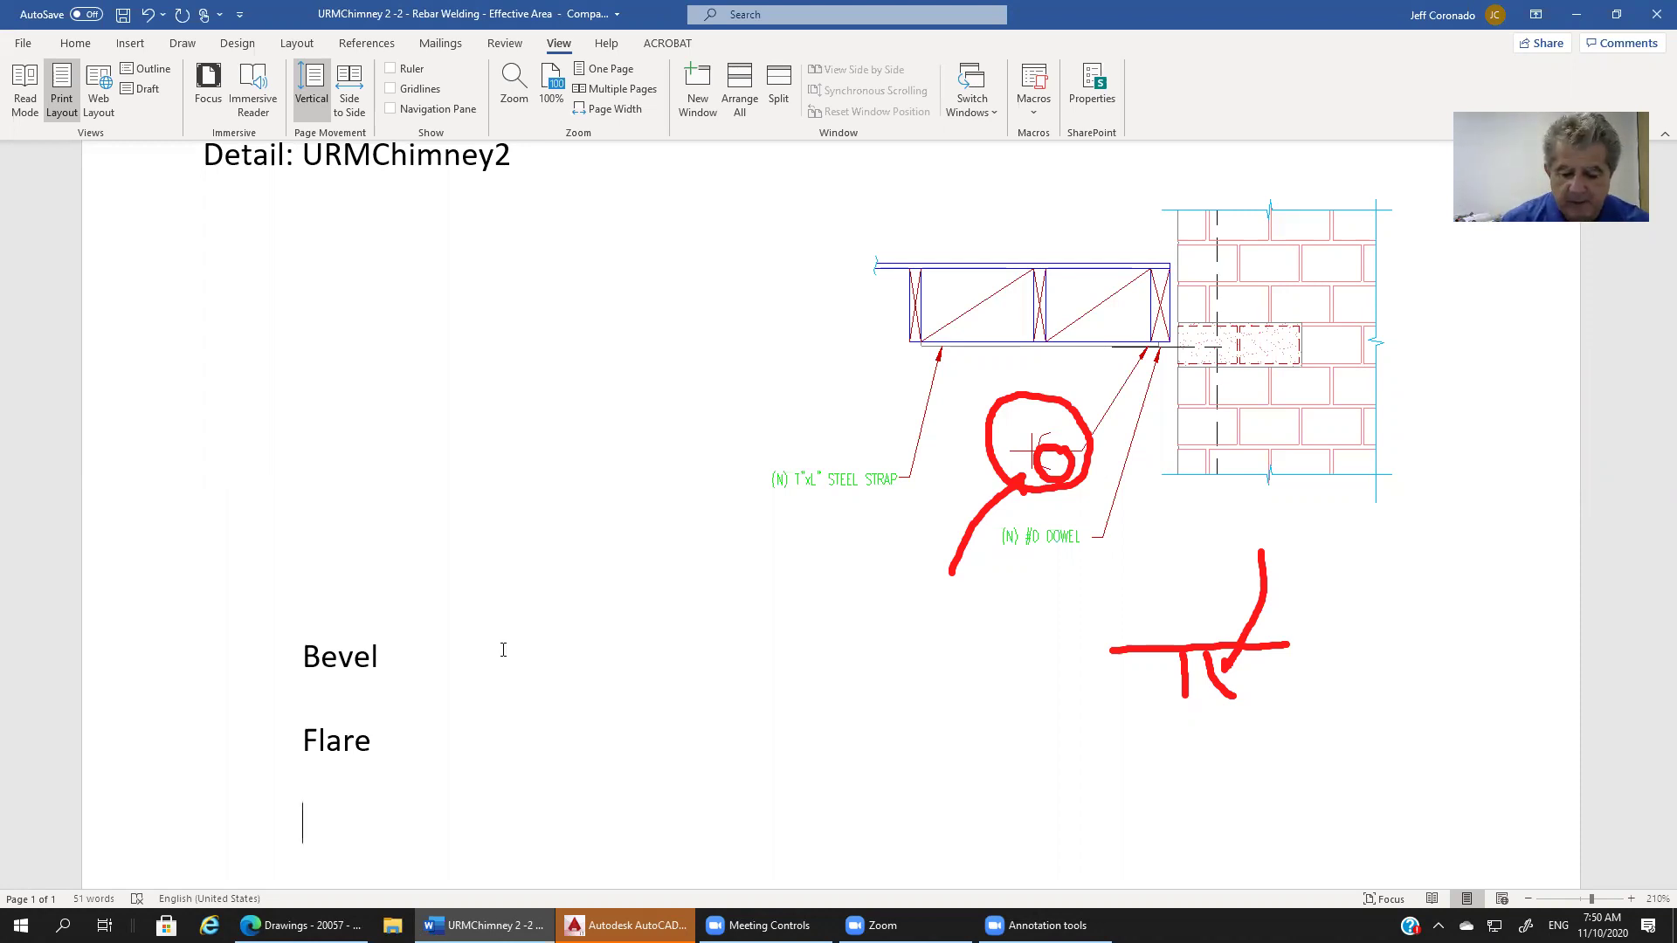
{"action": "type", "text": "Flare "}
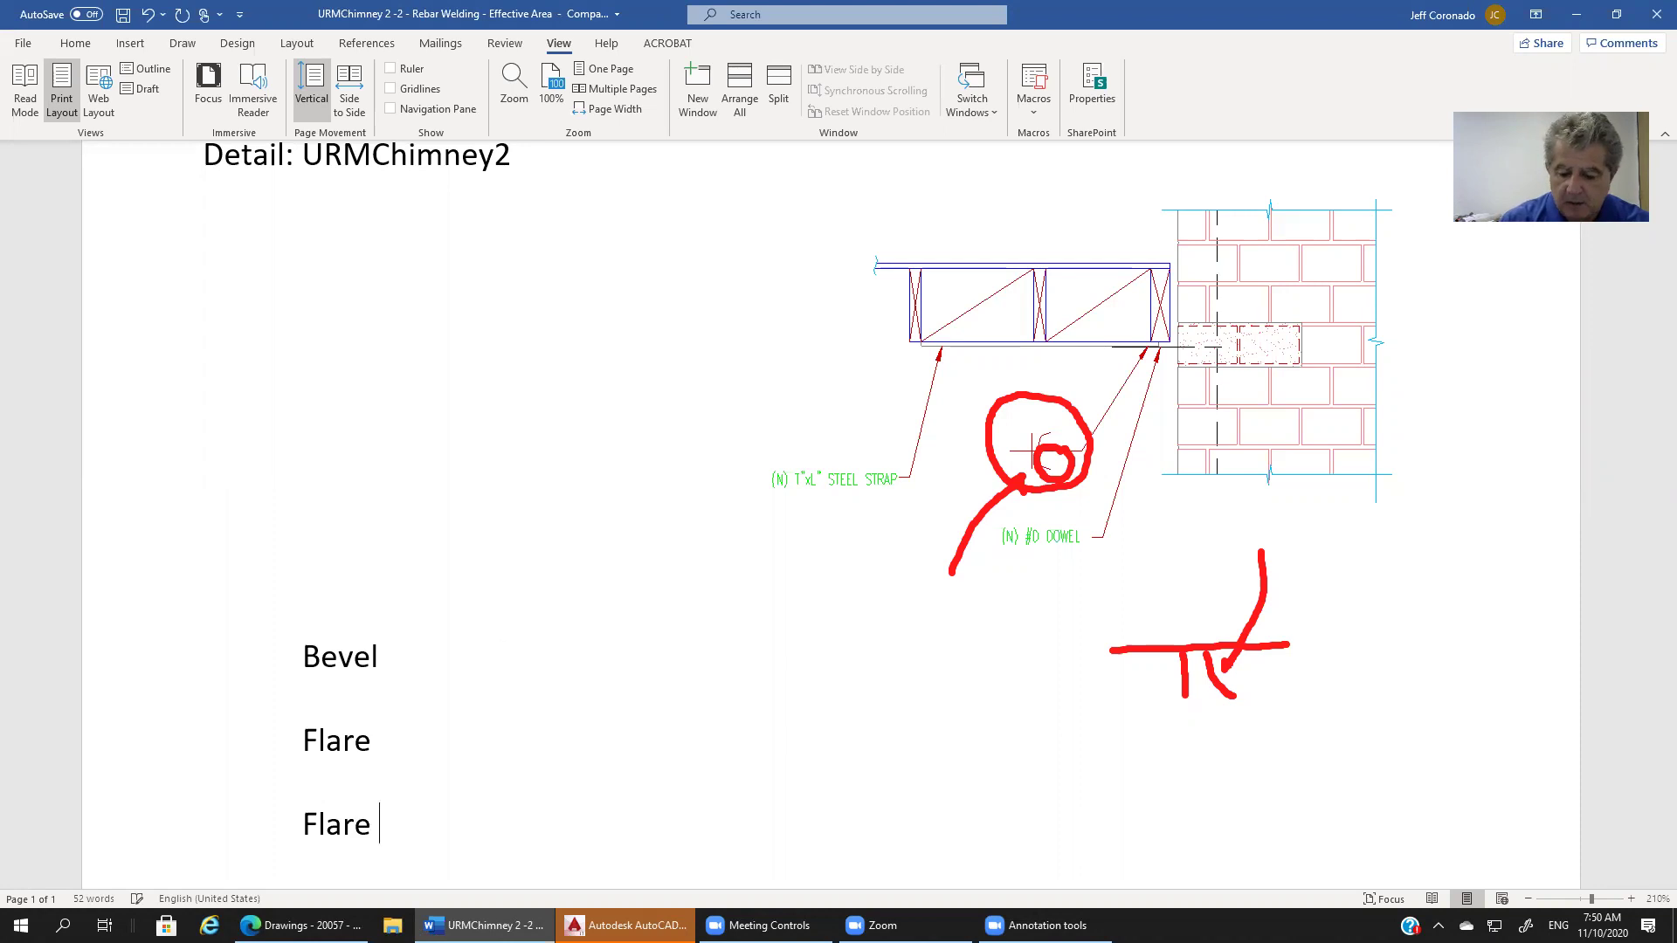
{"action": "type", "text": "- Bevel "}
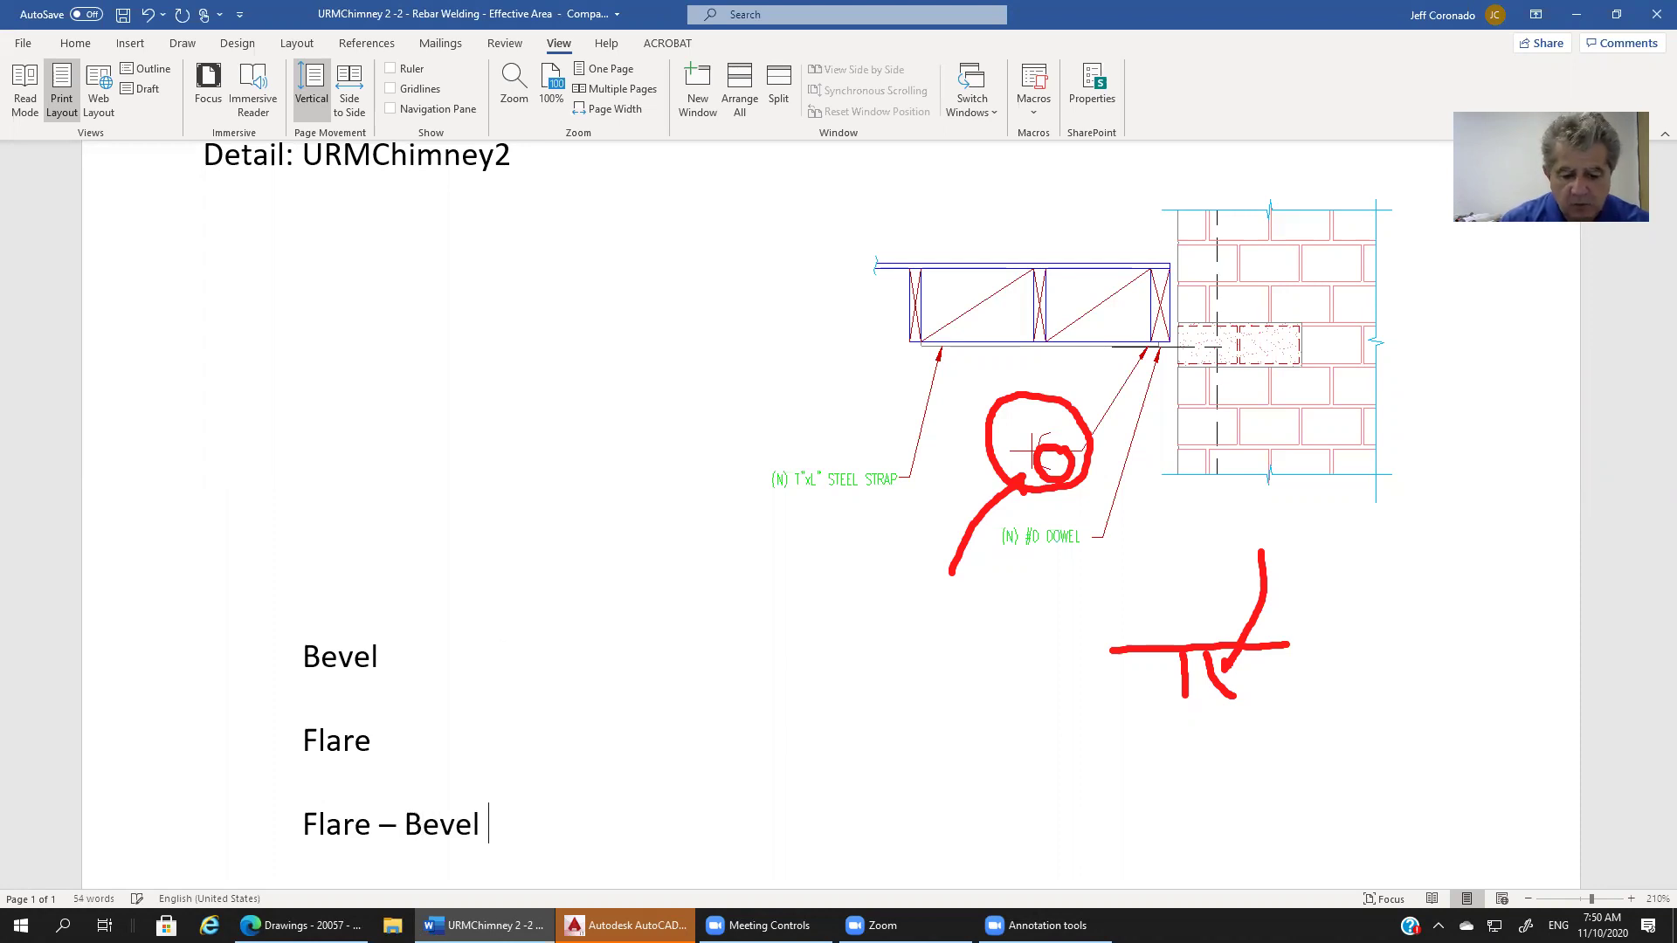
{"action": "type", "text": "Weld"}
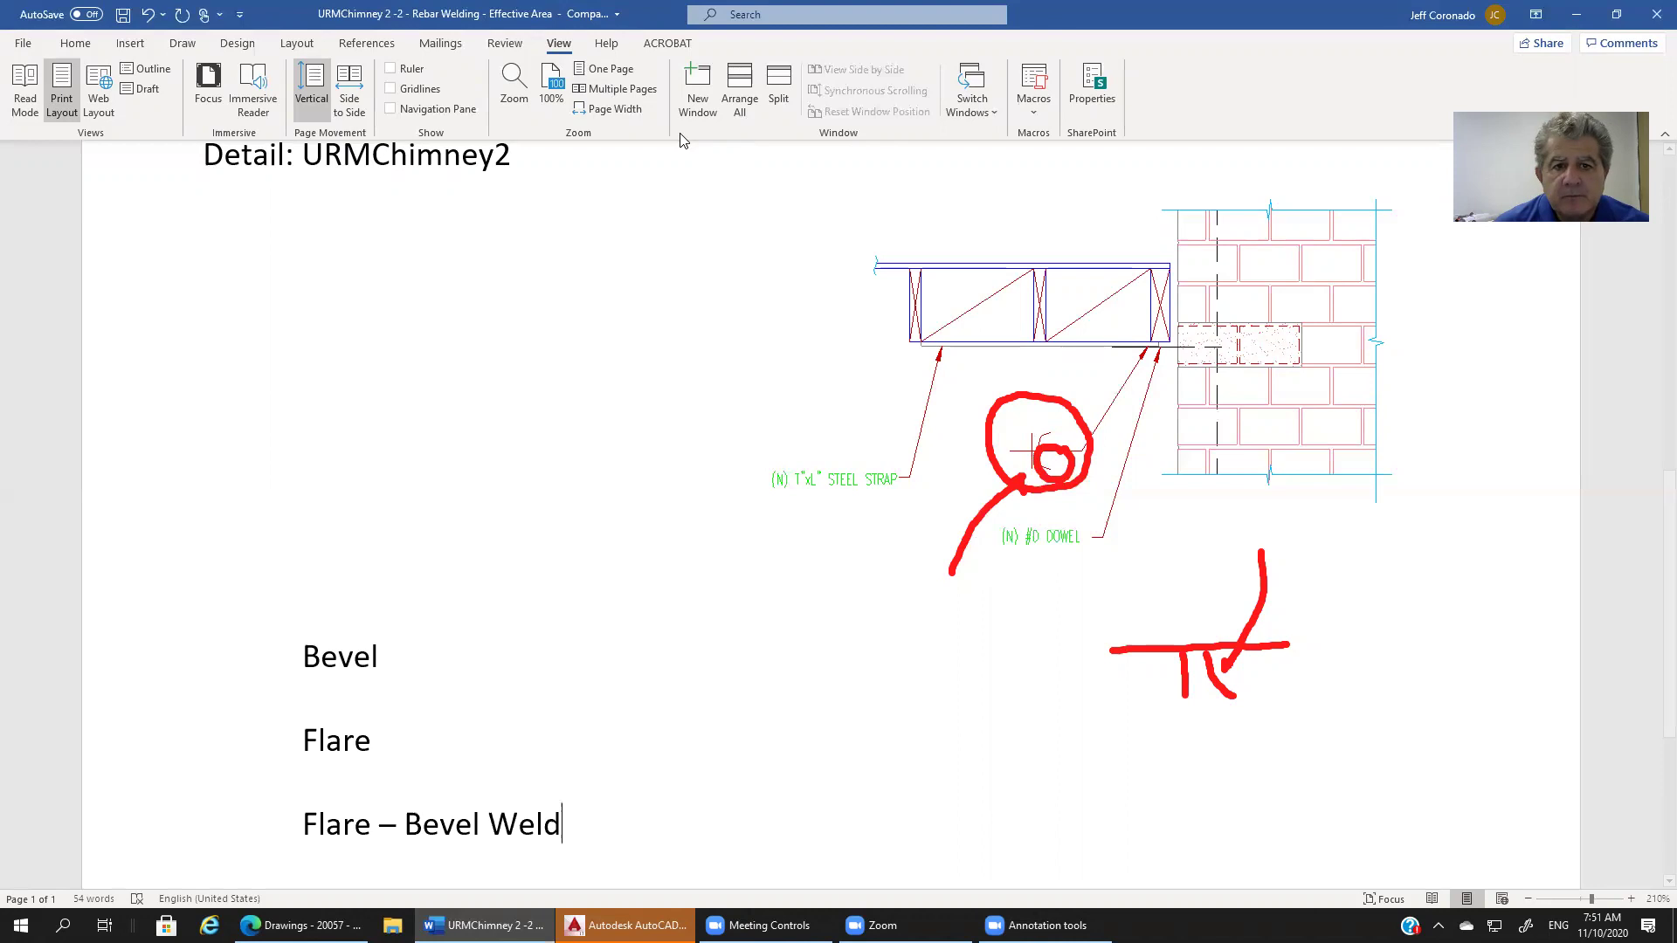
Add a red stroke on the plate line, then type 'Weld that occurs on both sides of something' below.
{"action": "left_click", "coordinate": [1186, 612]}
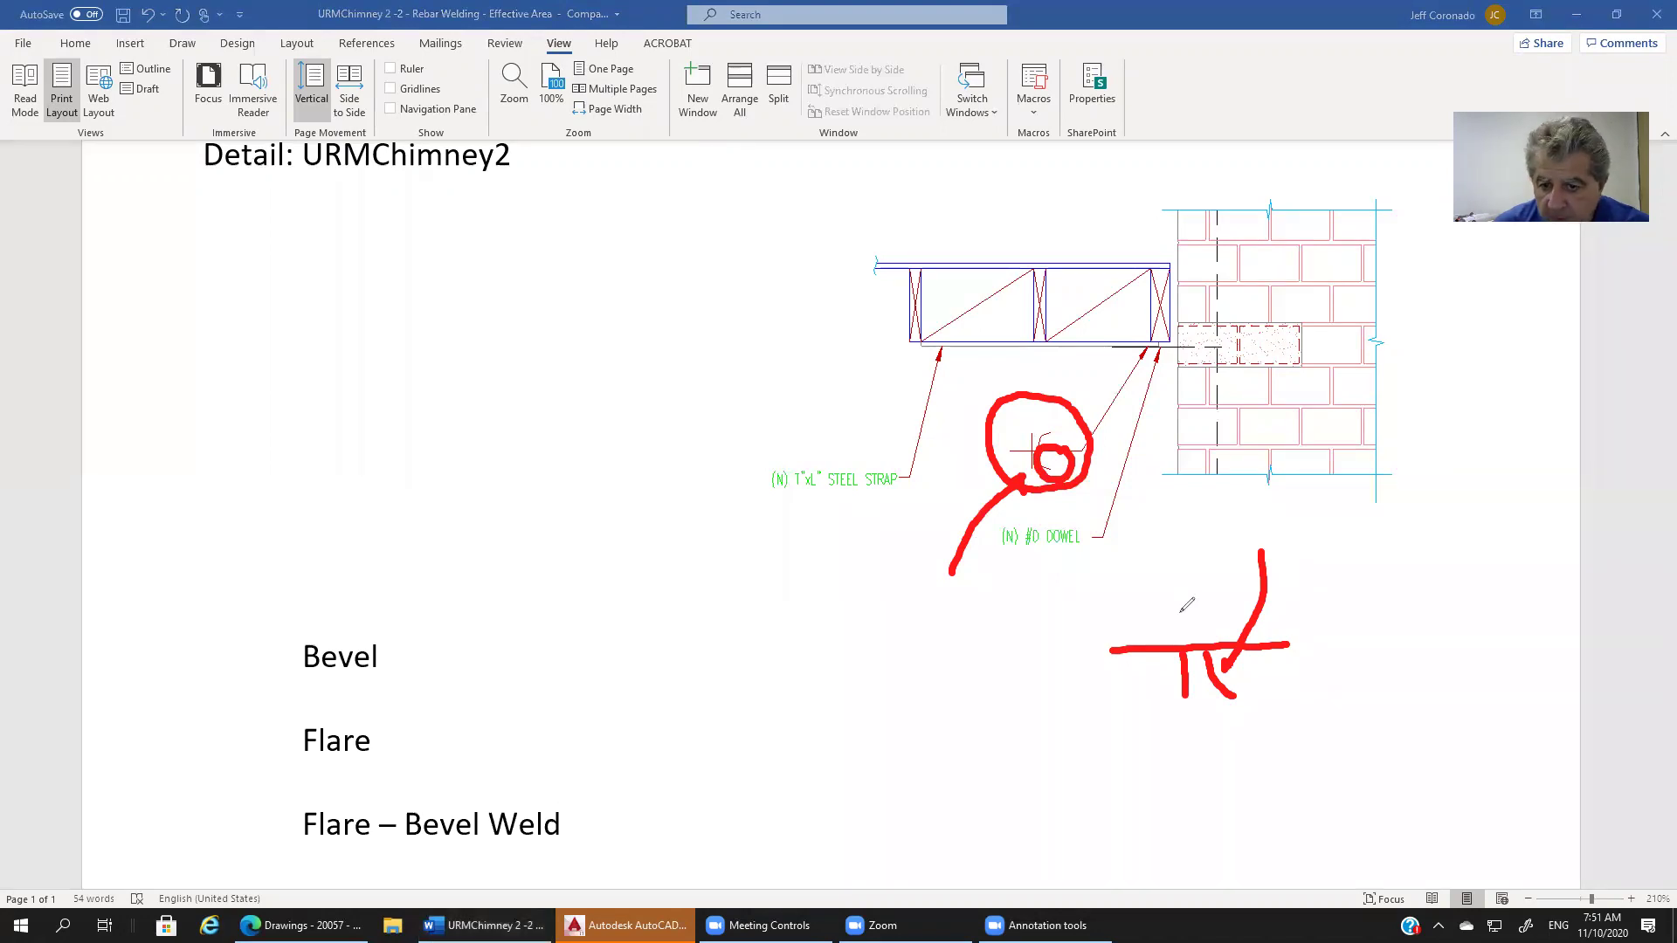
{"action": "mouse_move", "coordinate": [1173, 594]}
{"action": "left_mouse_down"}
{"action": "mouse_move", "coordinate": [1180, 640]}
{"action": "mouse_move", "coordinate": [1221, 597]}
{"action": "left_mouse_up"}
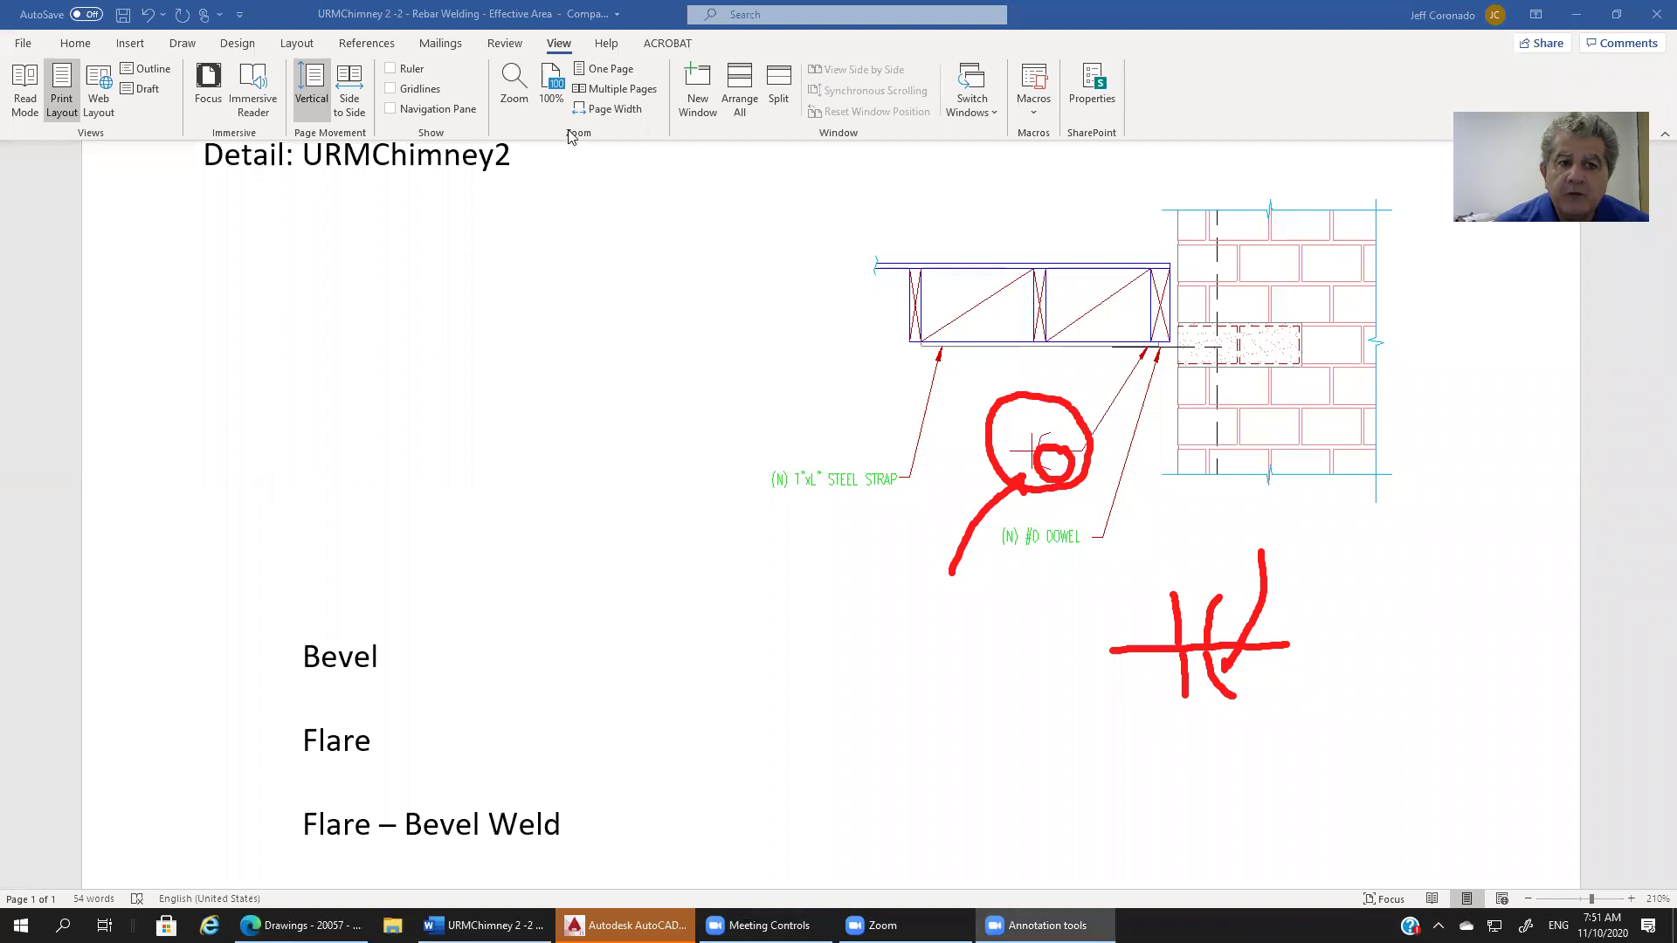
{"action": "left_click", "coordinate": [644, 839]}
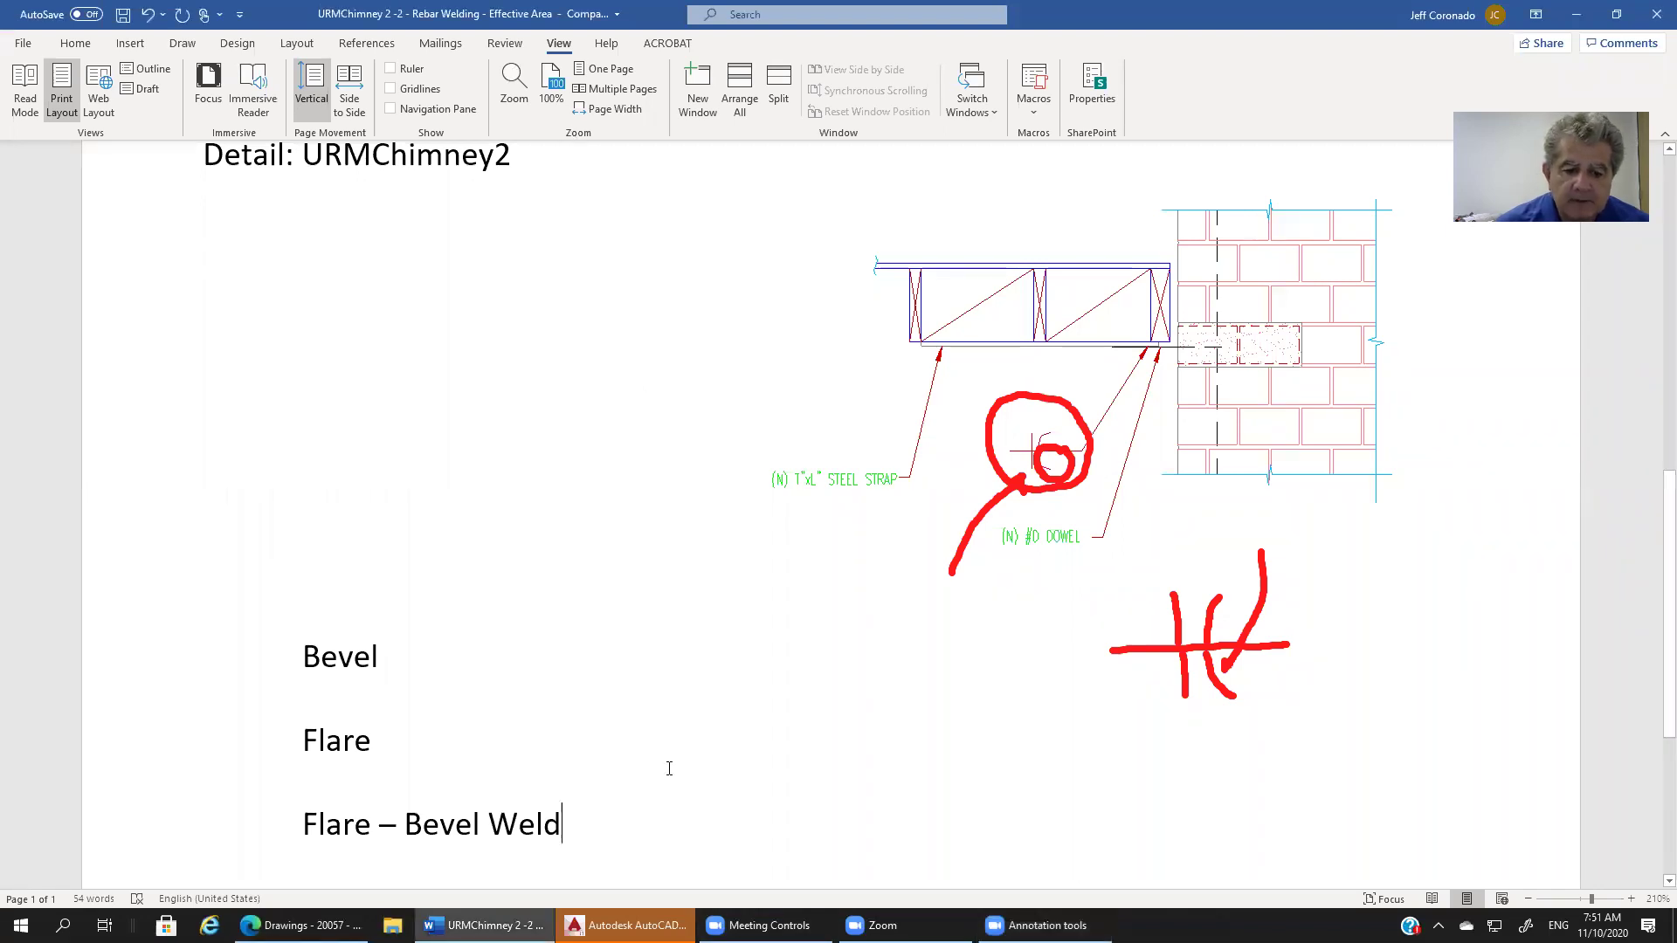
{"action": "key", "text": "Return"}
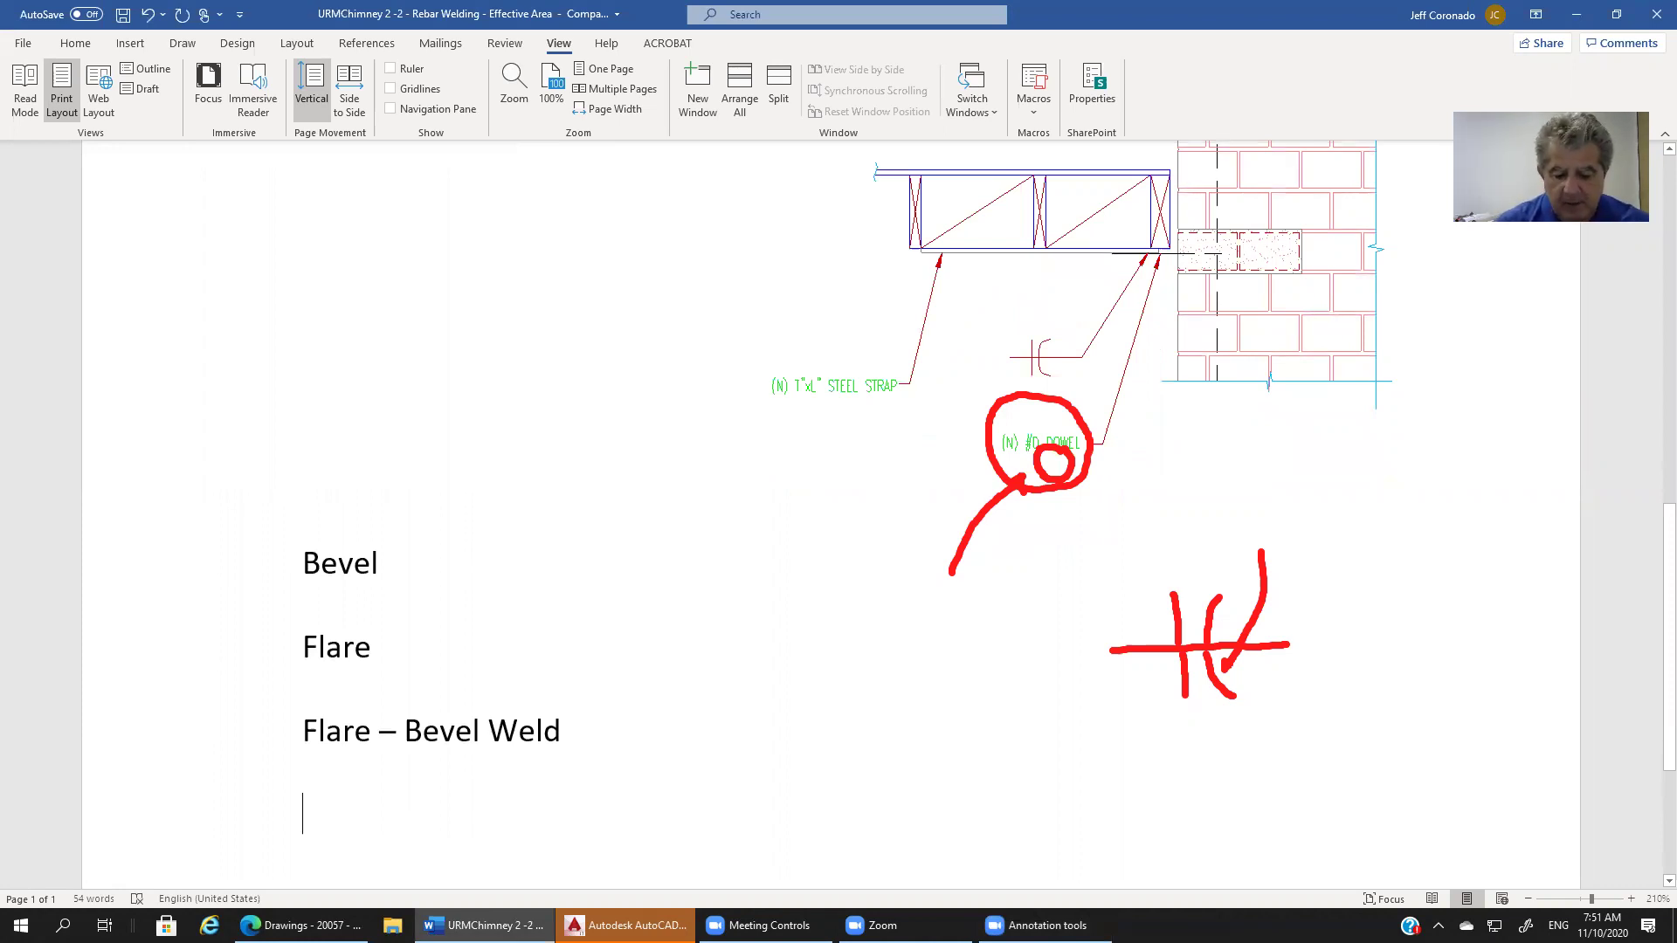
{"action": "type", "text": "Weld"}
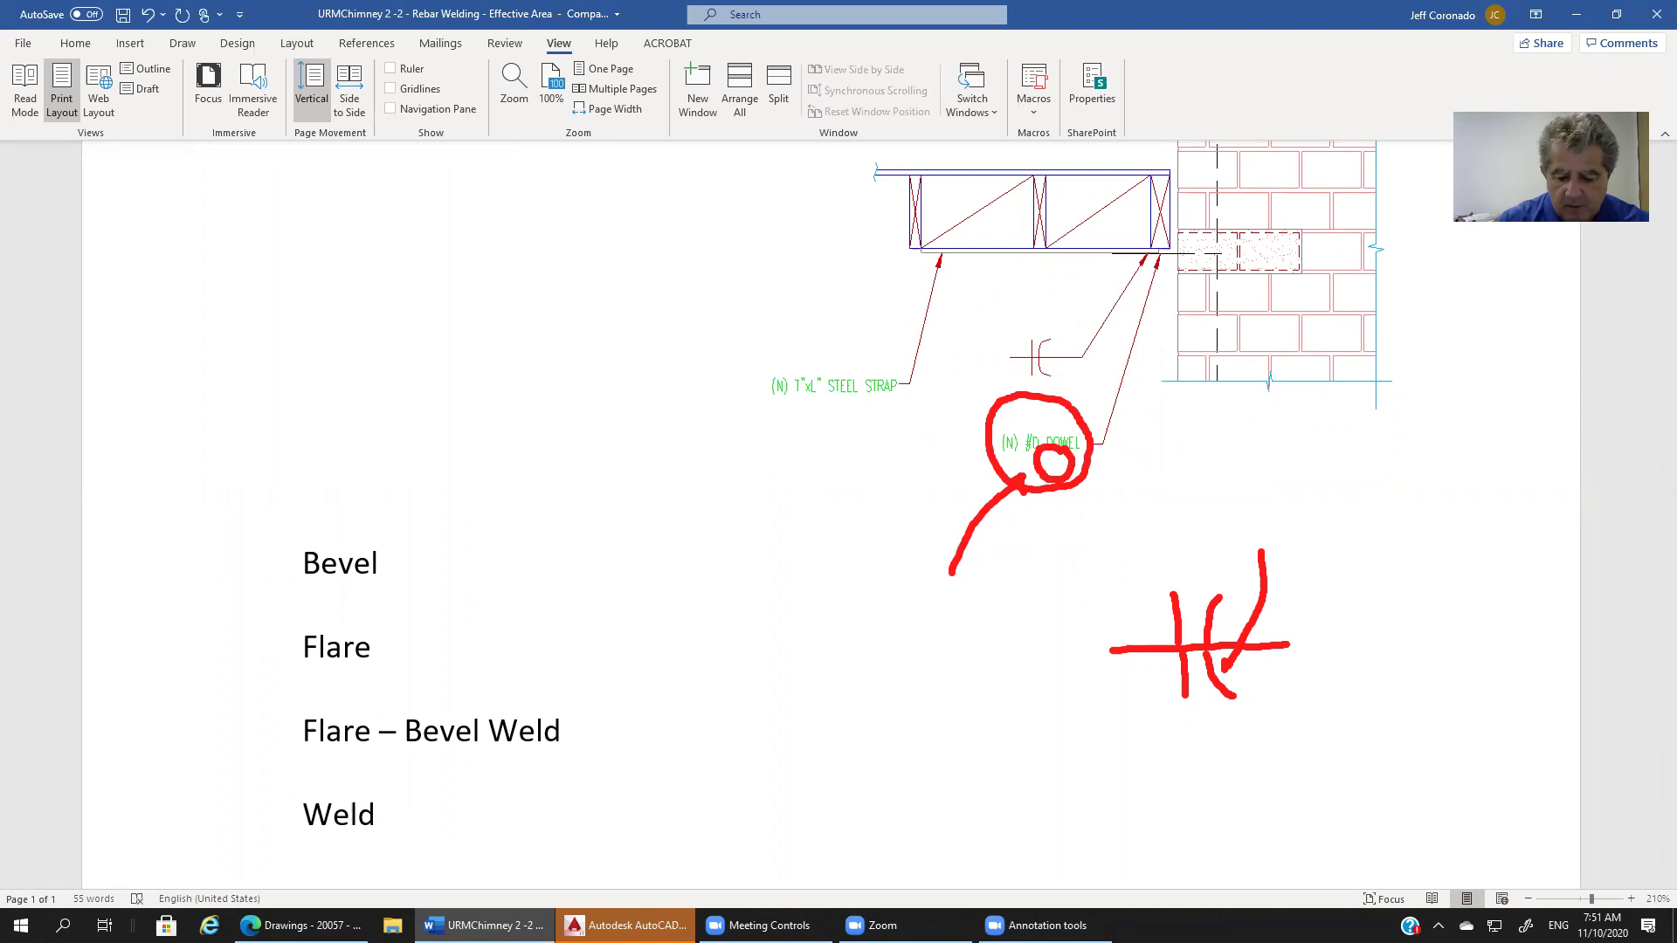
{"action": "type", "text": " that occurs on "}
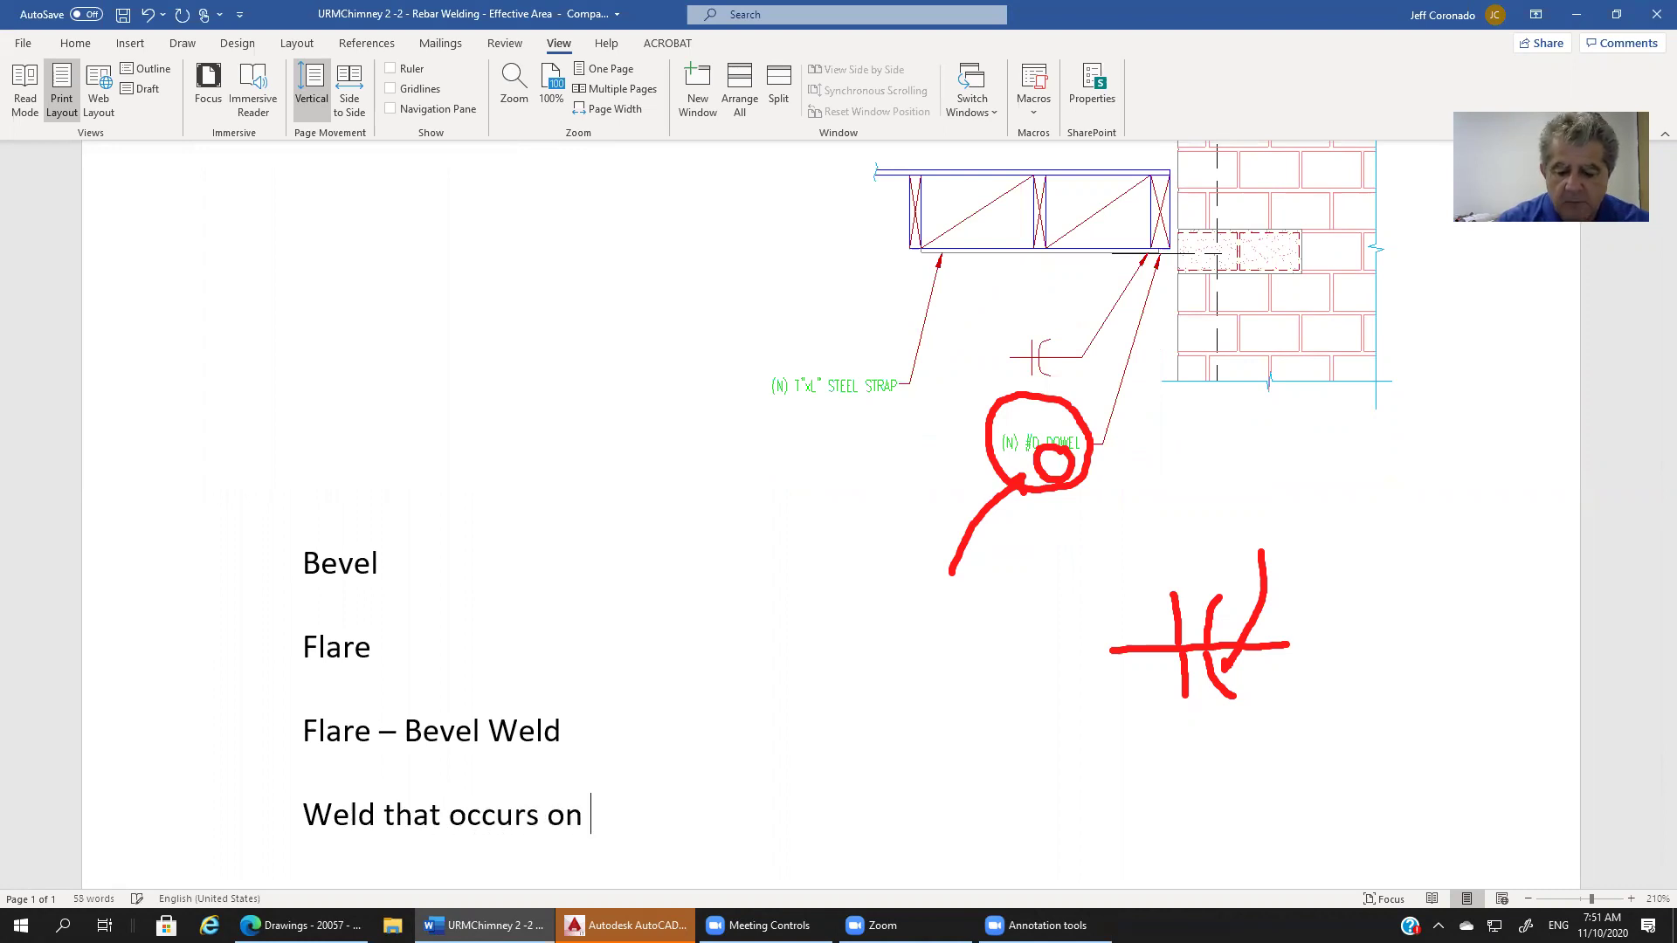
{"action": "type", "text": "both  si"}
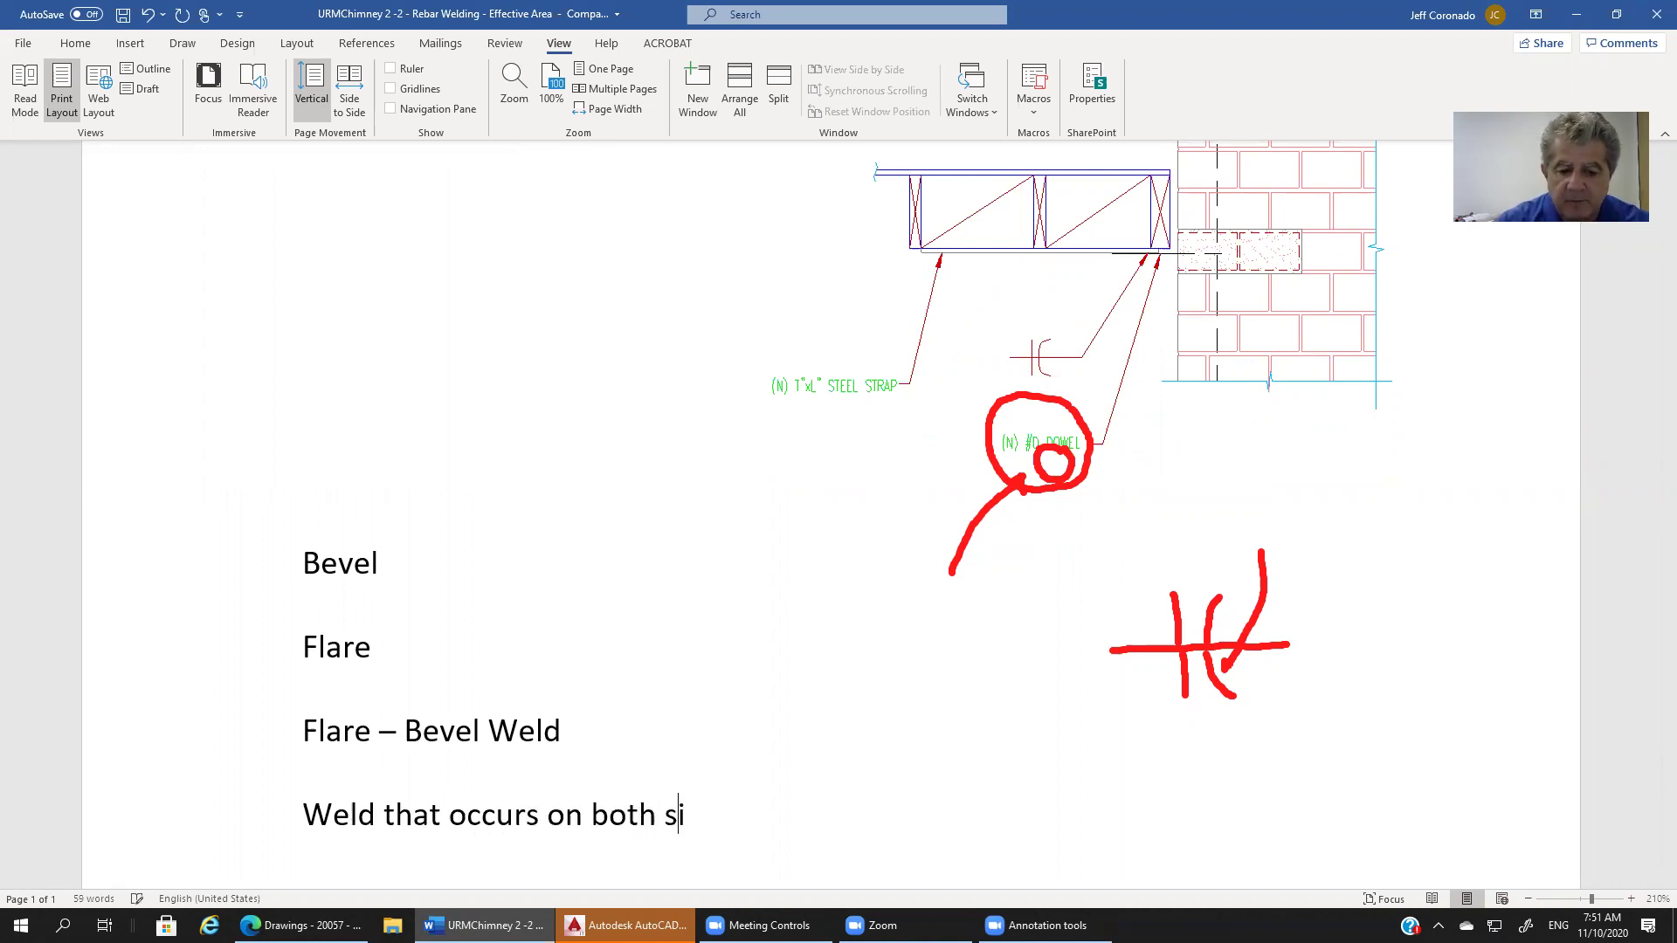
{"action": "type", "text": "des of s"}
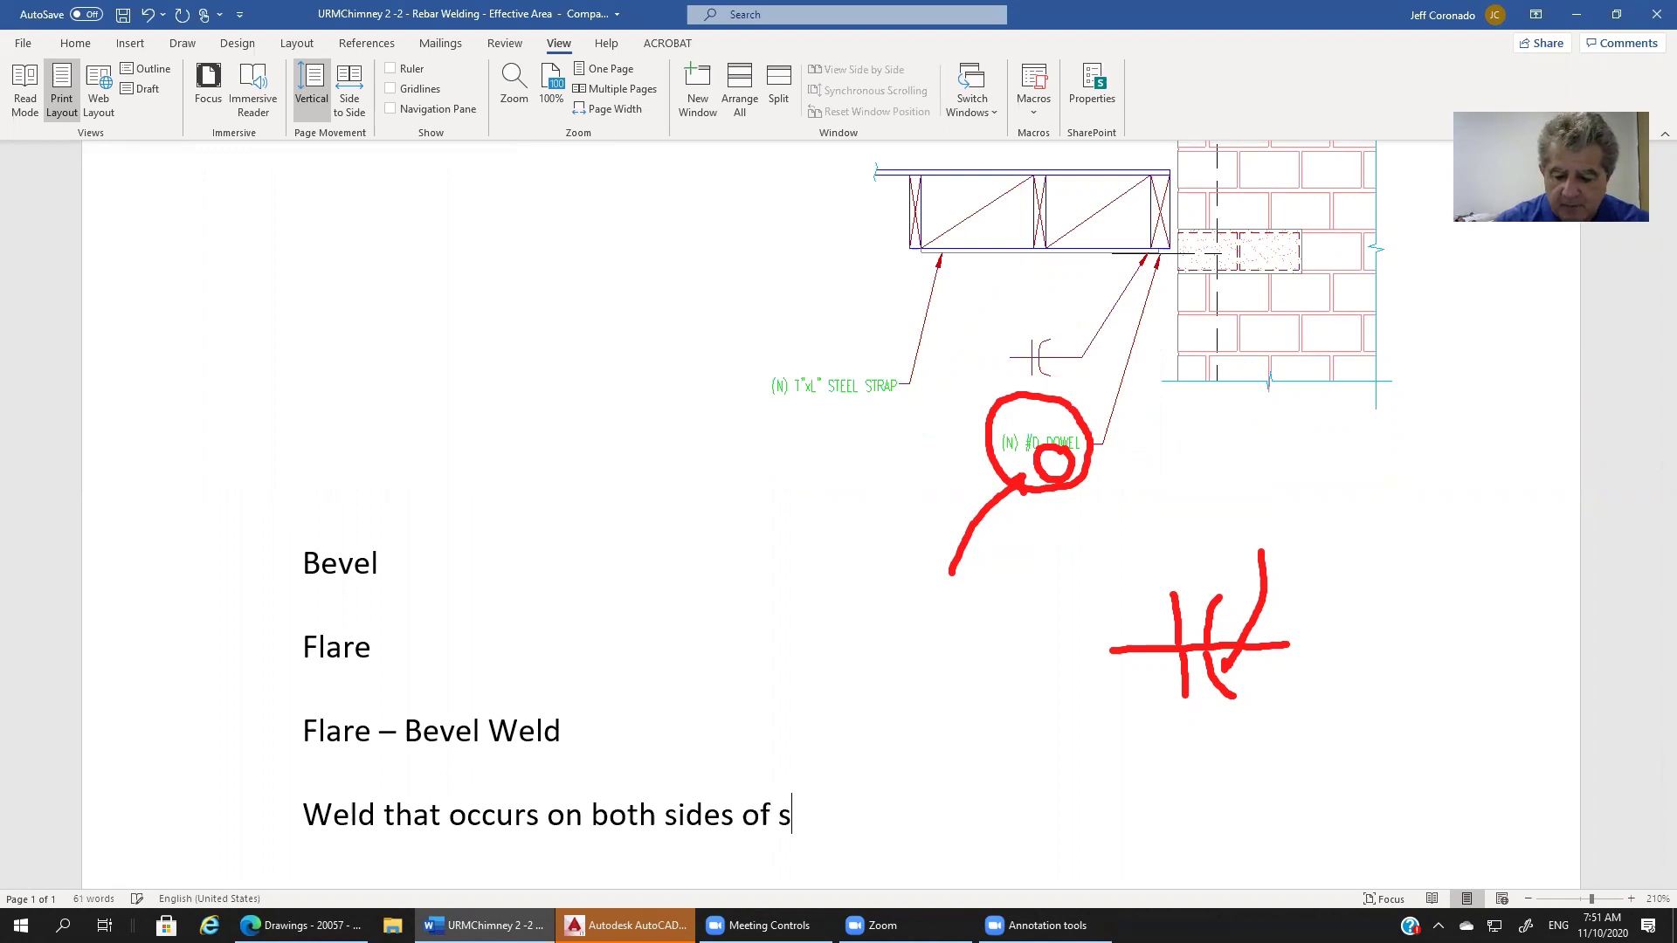
{"action": "type", "text": "omething"}
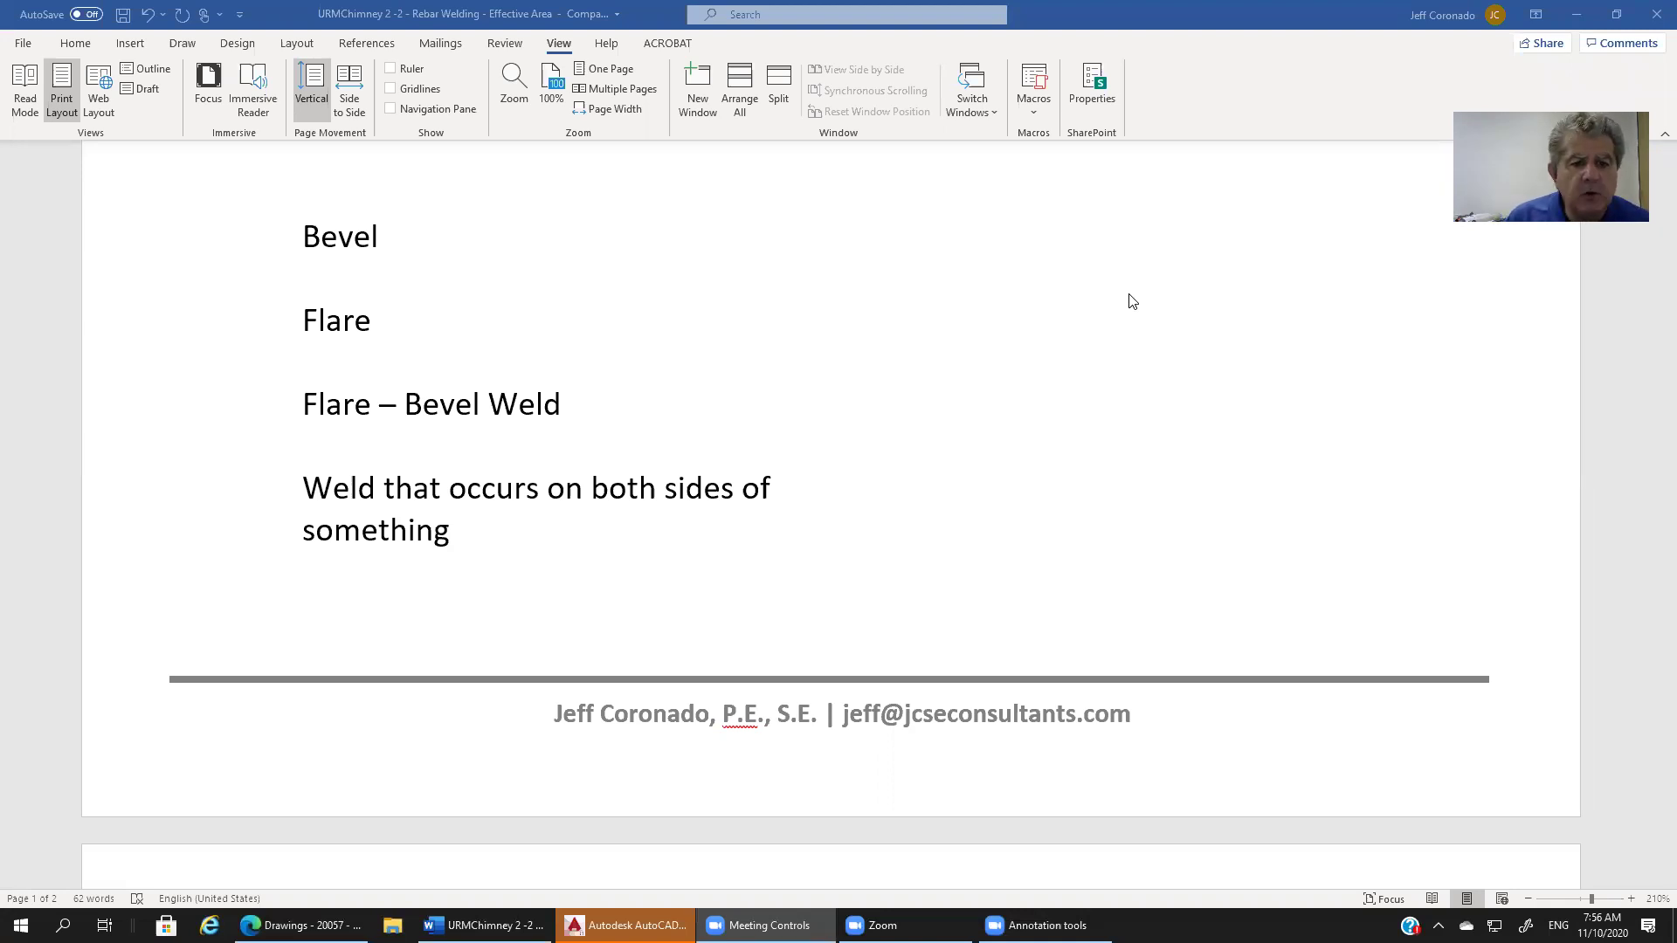
On page 2, type the title 'AISC - 360 Specification for Structural Steel Buildings'.
{"action": "scroll", "coordinate": [1132, 302], "scroll_direction": "down", "scroll_amount": 4}
{"action": "scroll", "coordinate": [1132, 312], "scroll_direction": "down", "scroll_amount": 4}
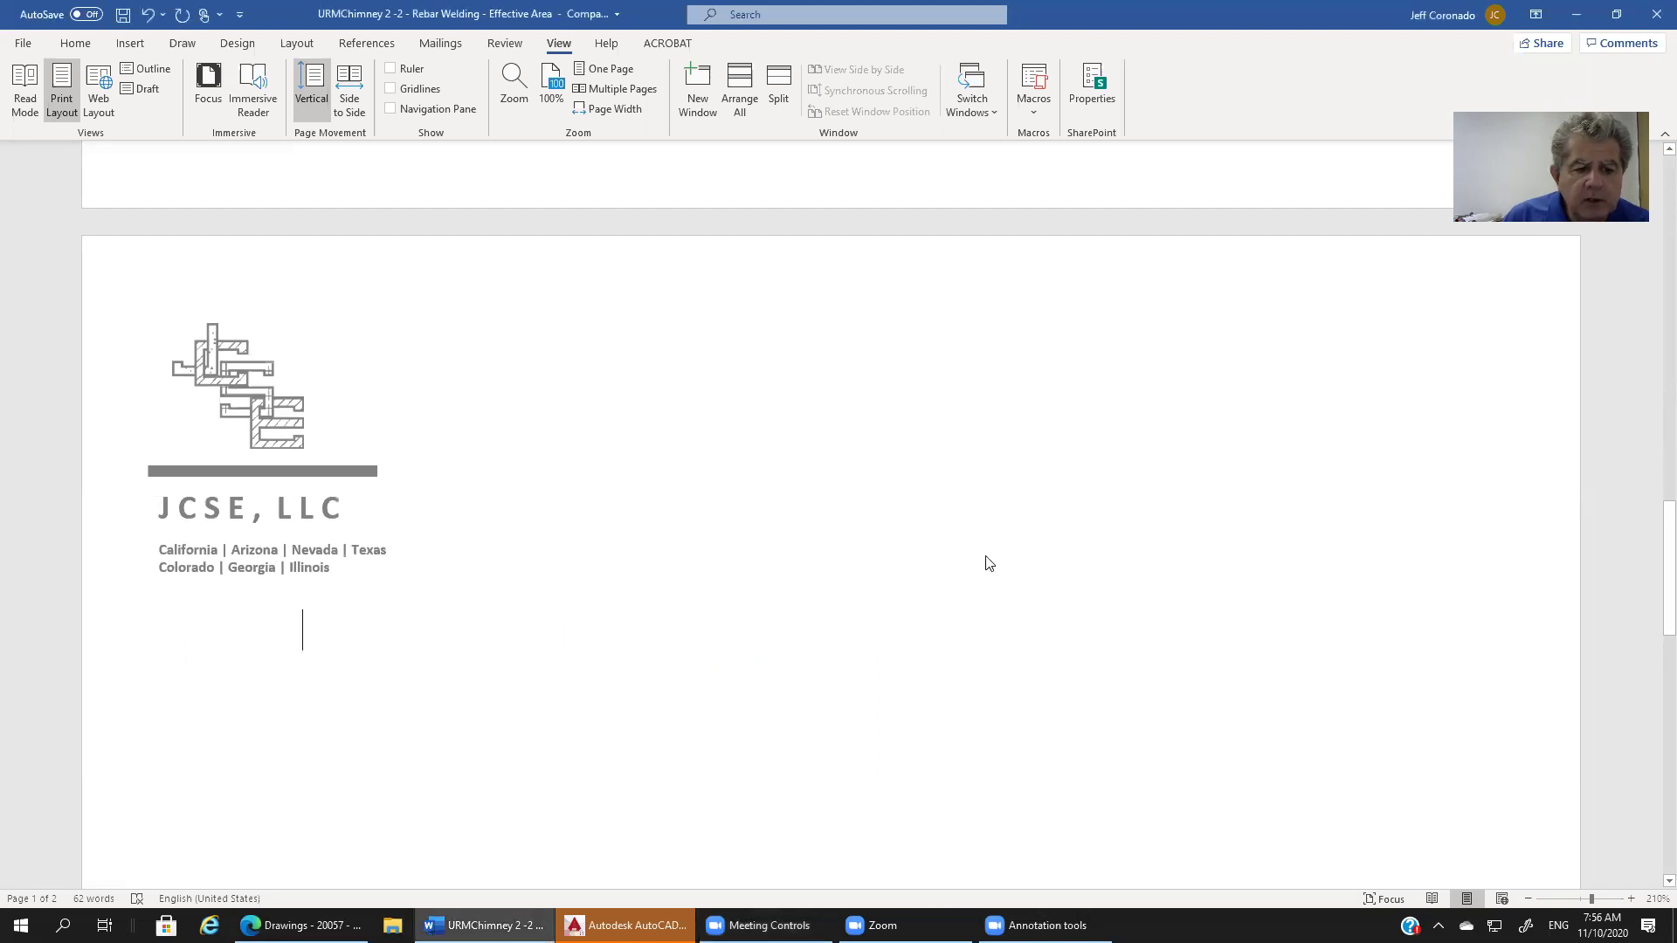
{"action": "scroll", "coordinate": [1076, 489], "scroll_direction": "down", "scroll_amount": 1}
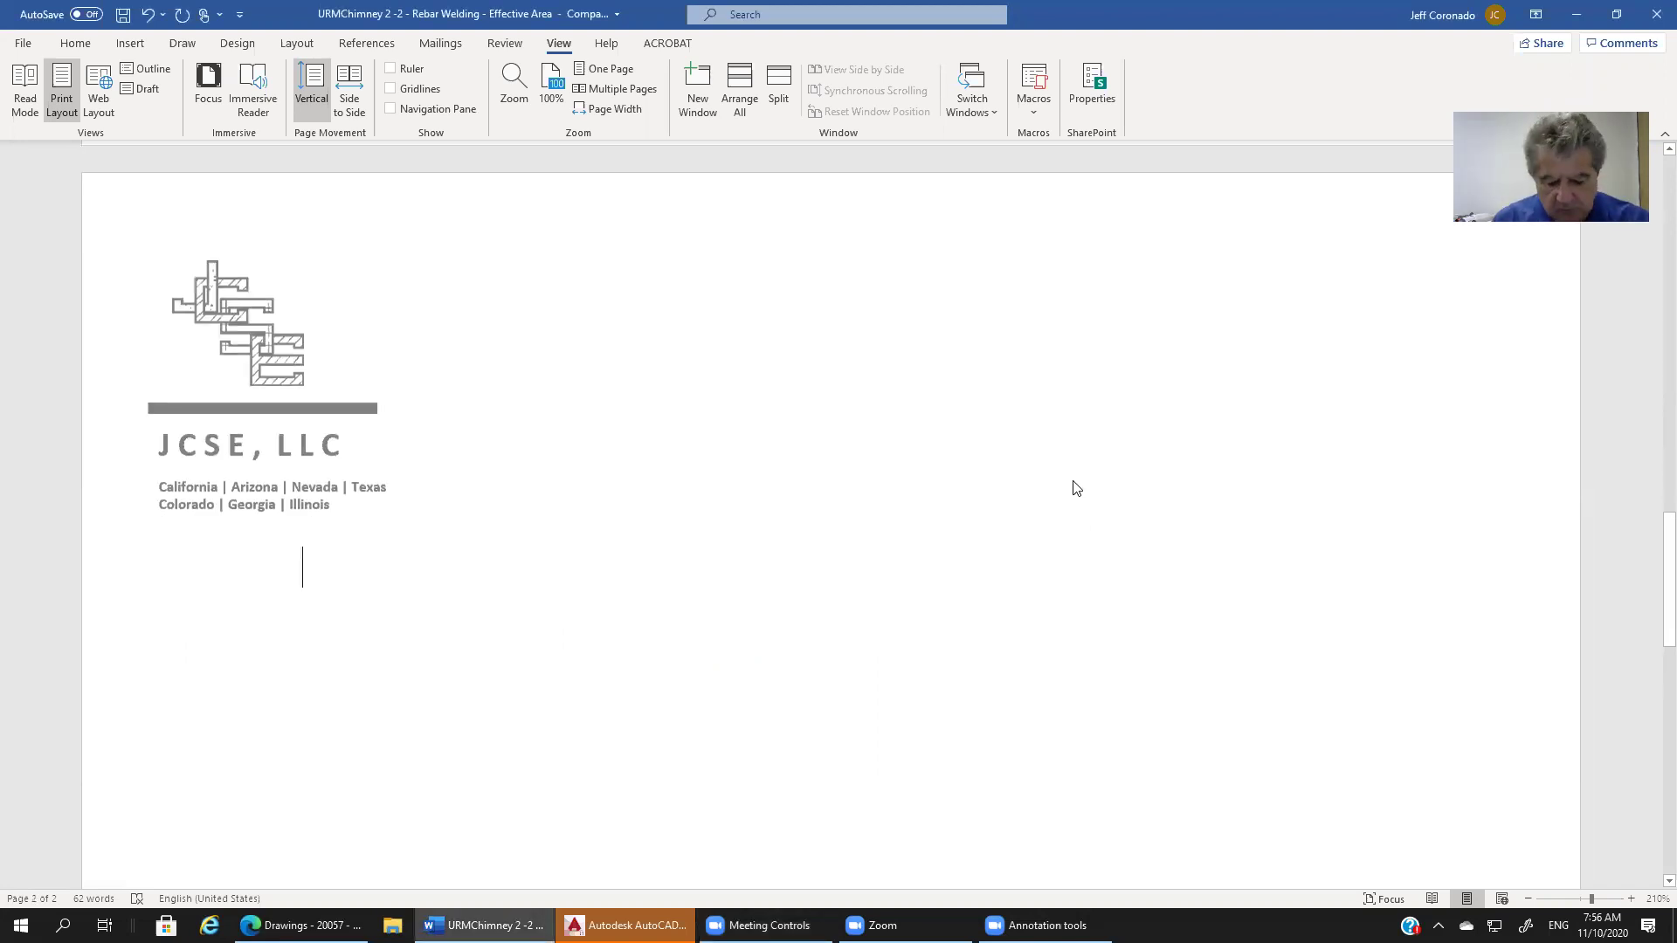
{"action": "type", "text": "AISC "}
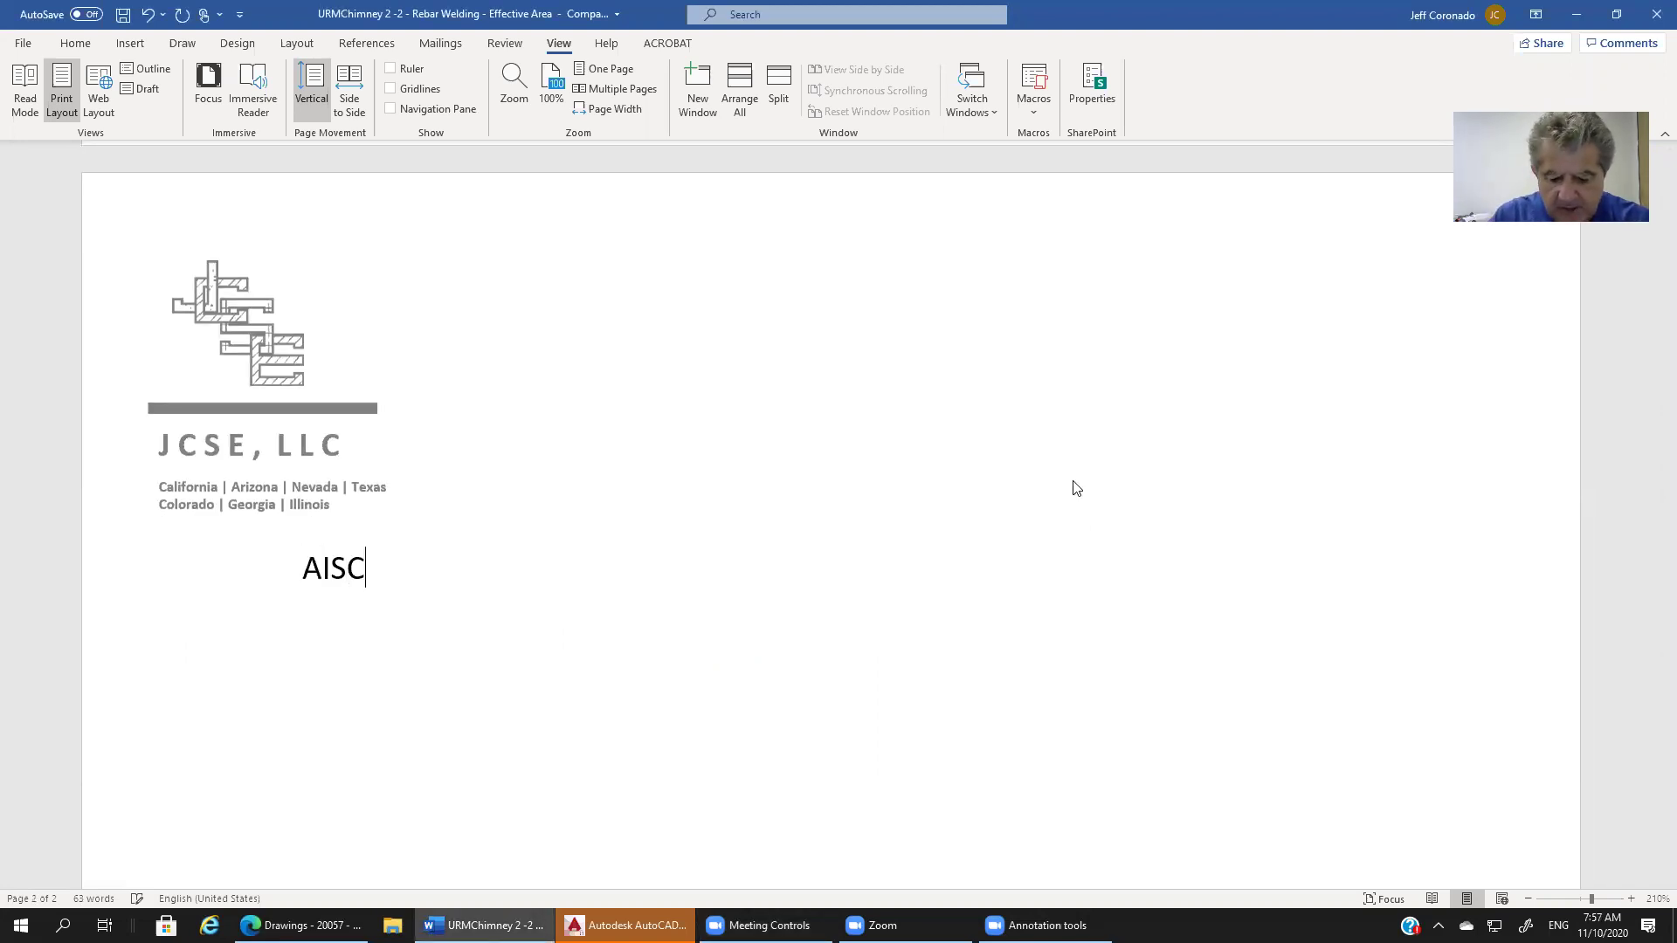
{"action": "type", "text": "- 360 "}
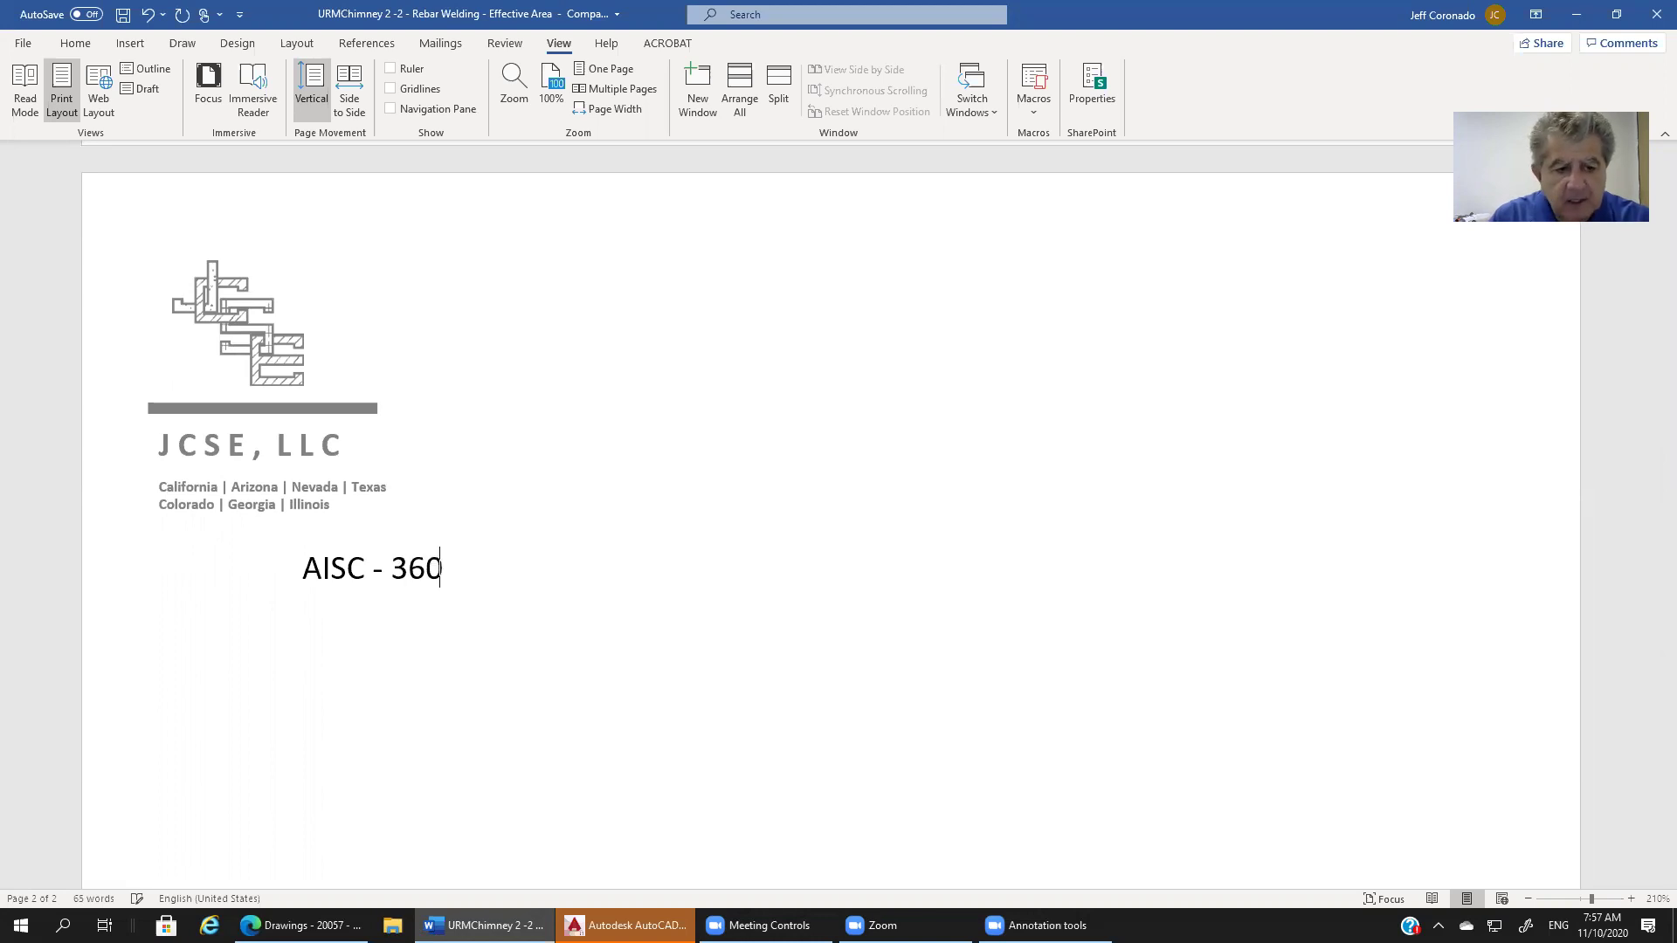
{"action": "type", "text": "Spe"}
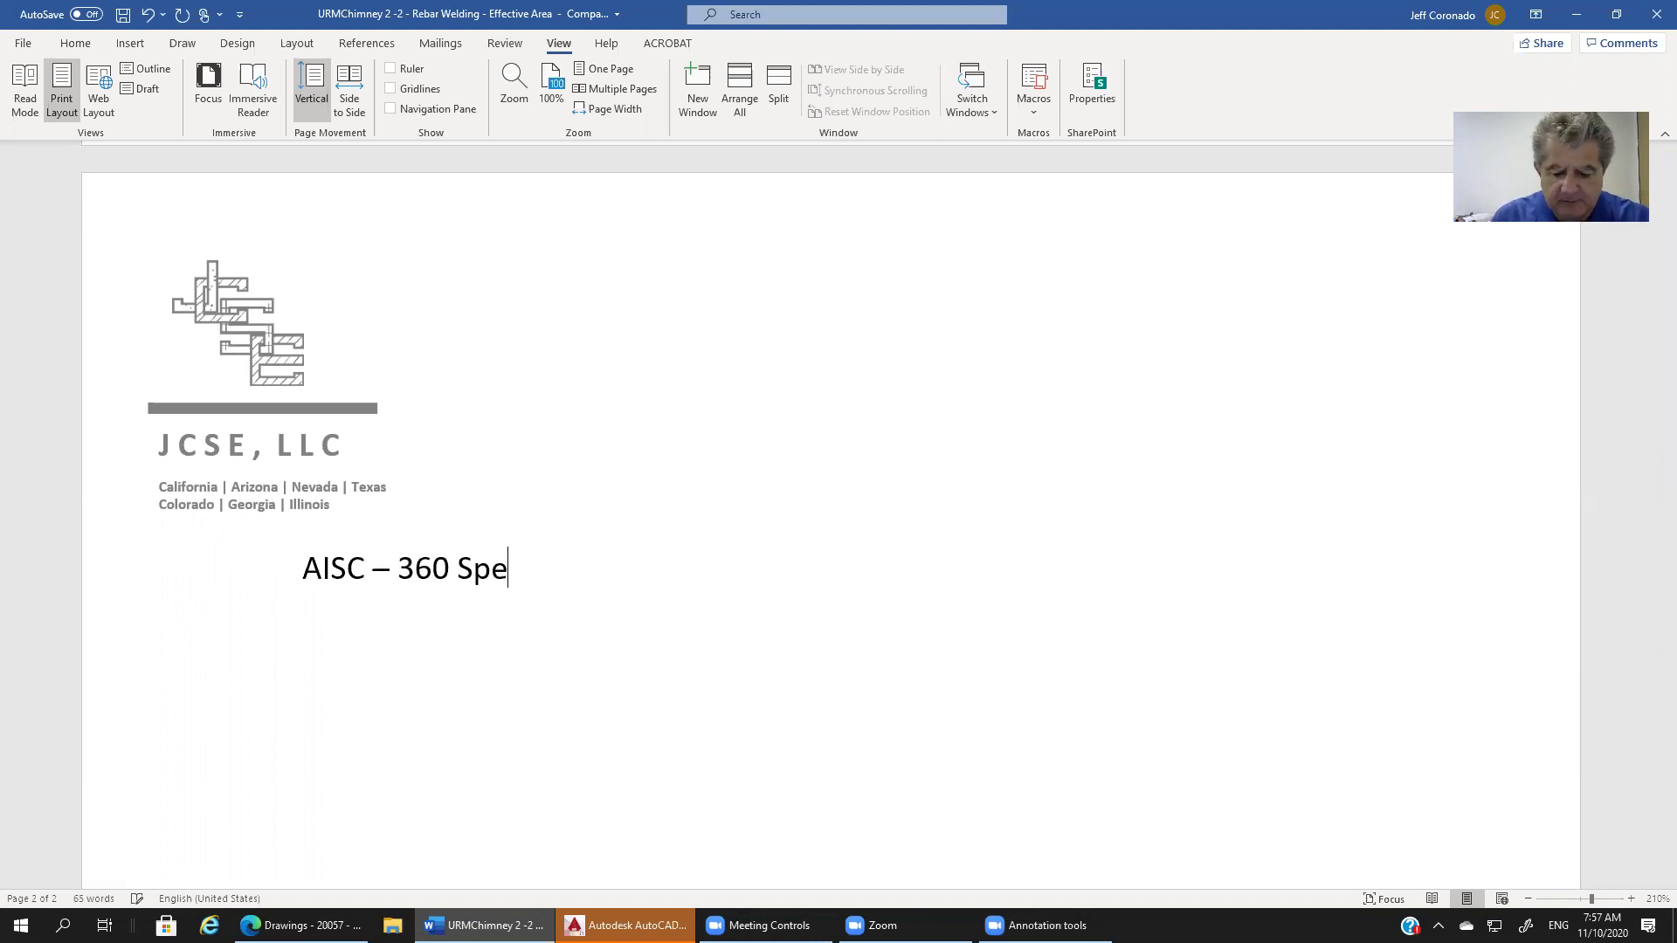
{"action": "type", "text": "cification for"}
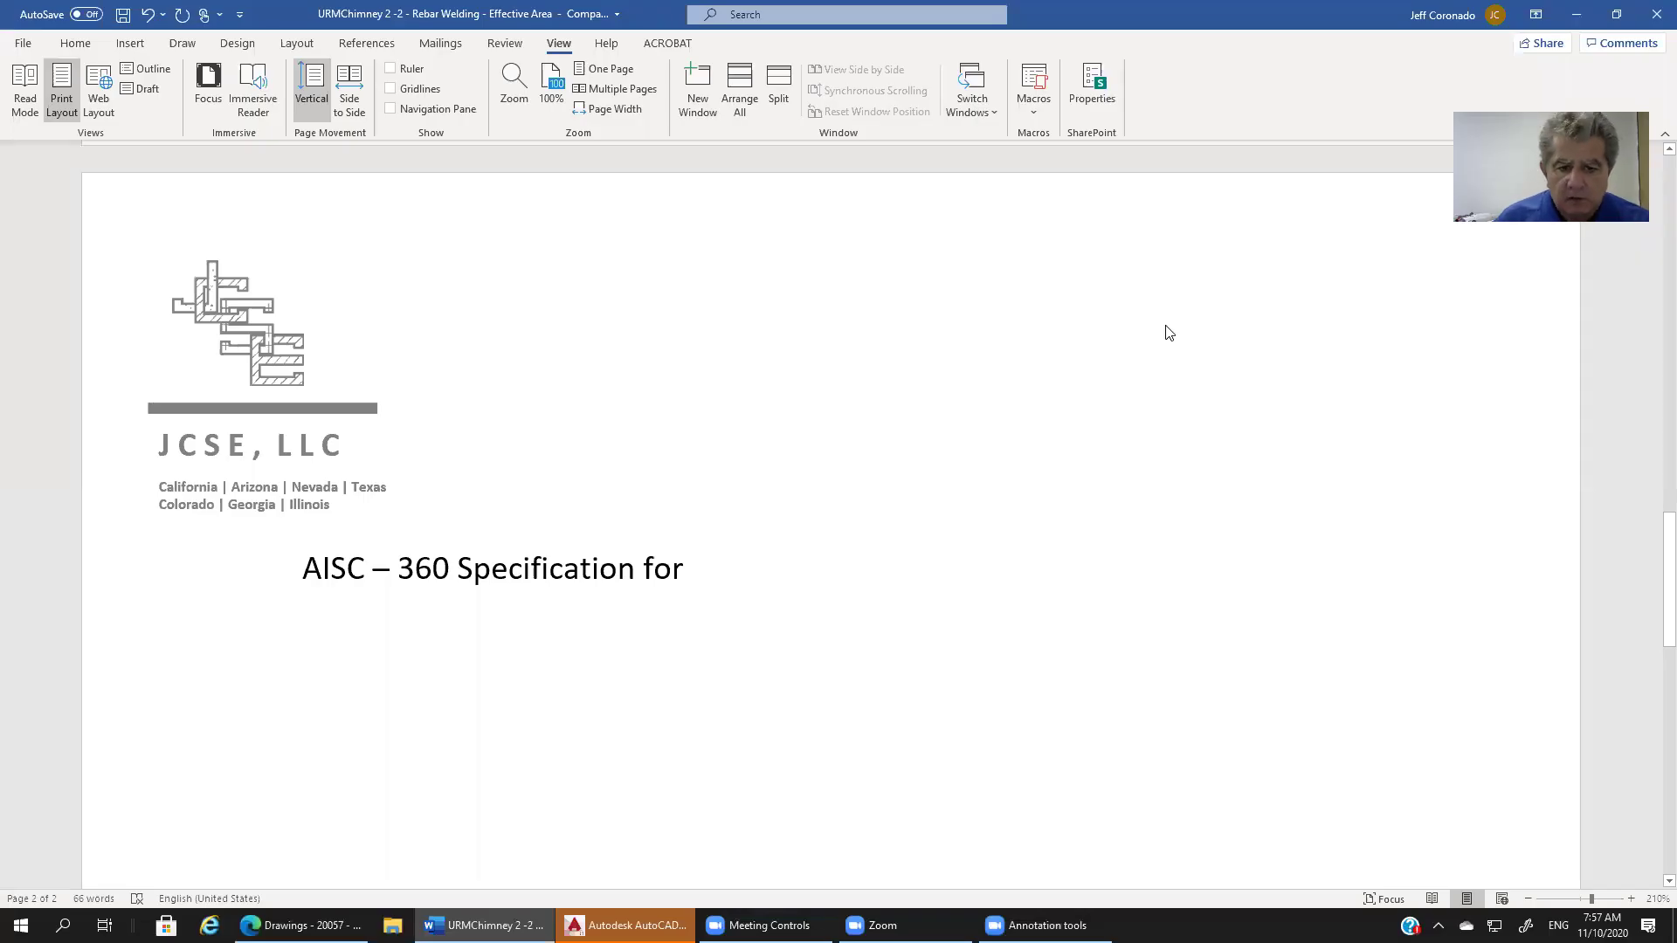
{"action": "type", "text": "Stru"}
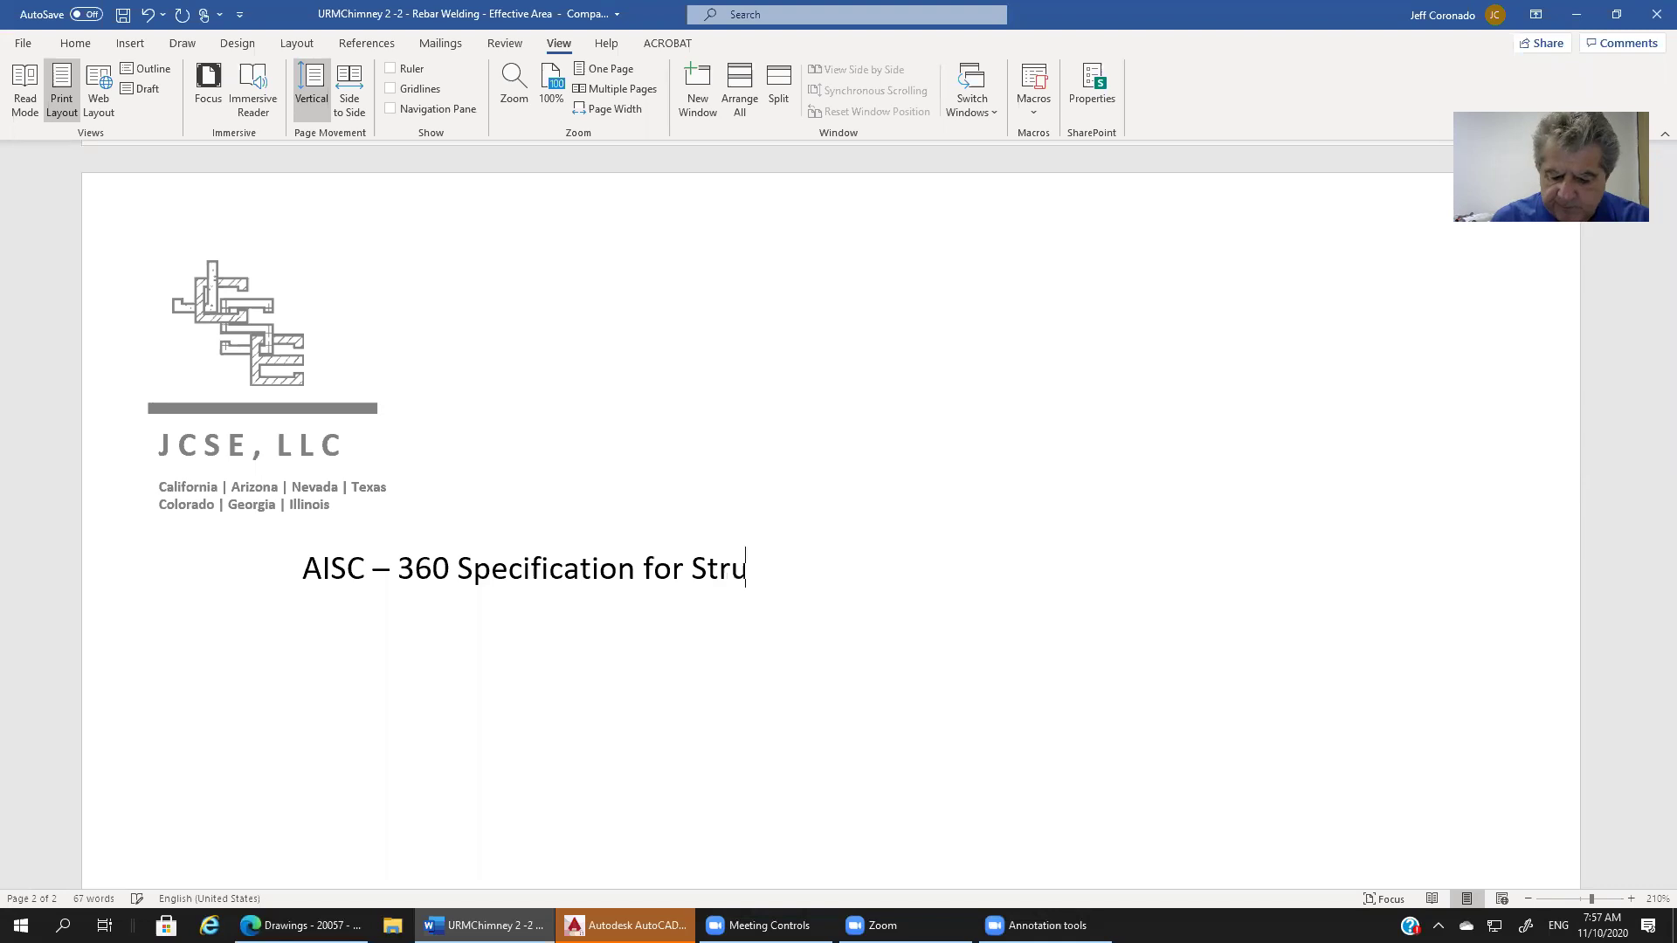
{"action": "type", "text": "ctural"}
{"action": "key", "text": "Return"}
{"action": "type", "text": "Steel "}
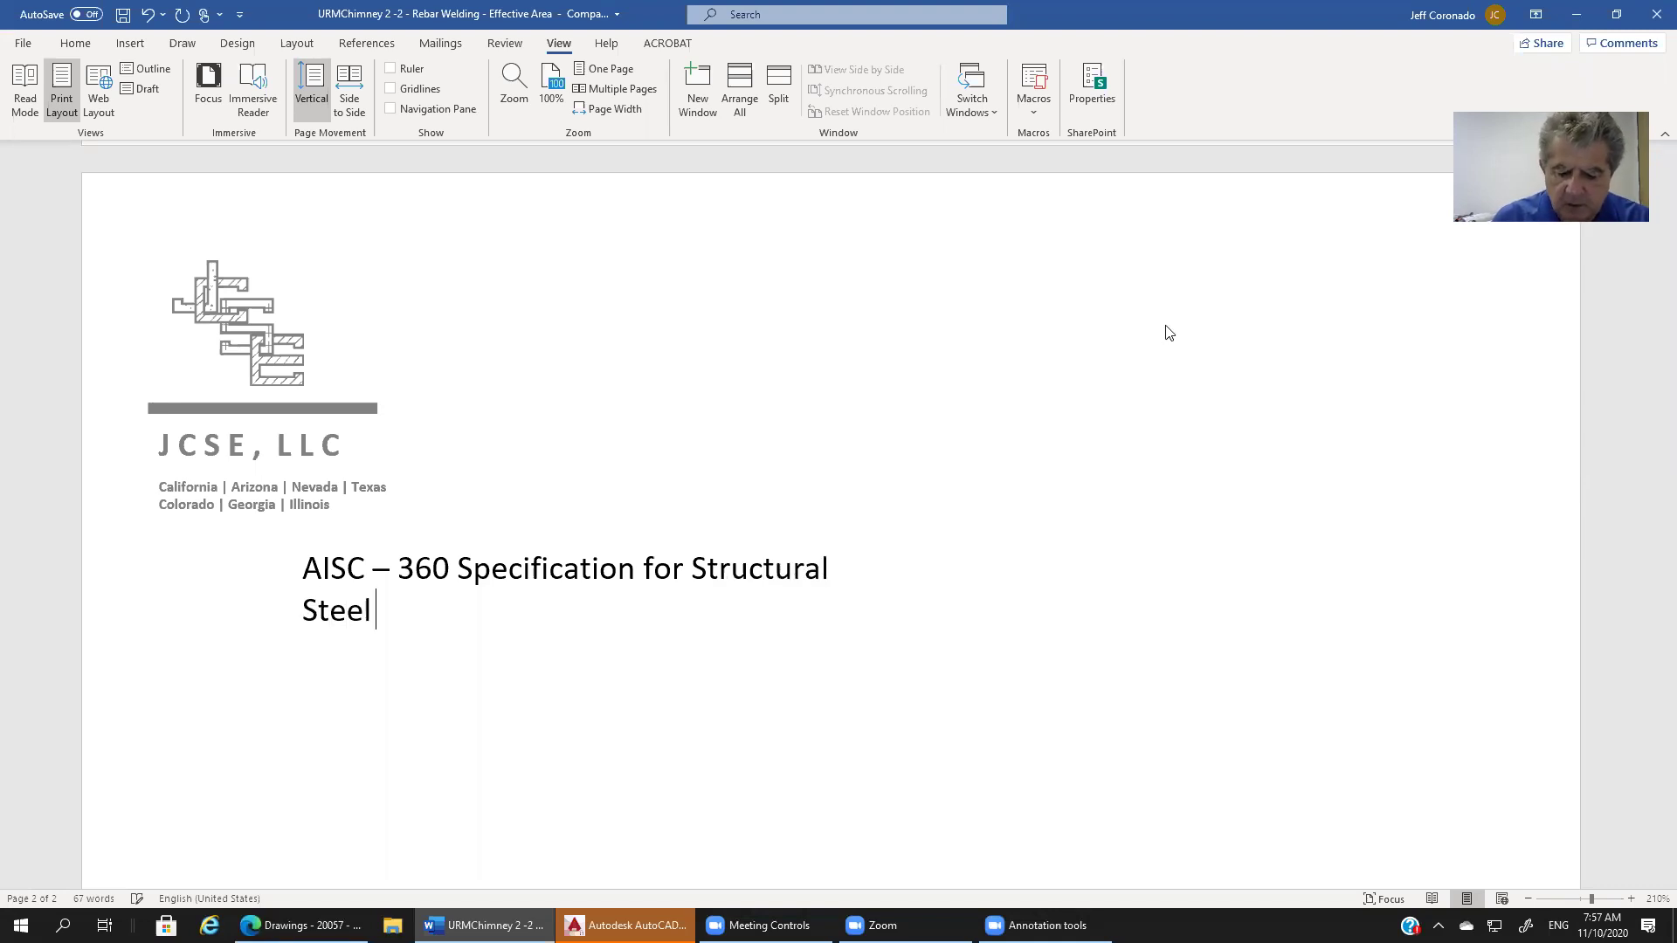
{"action": "type", "text": "Buildings"}
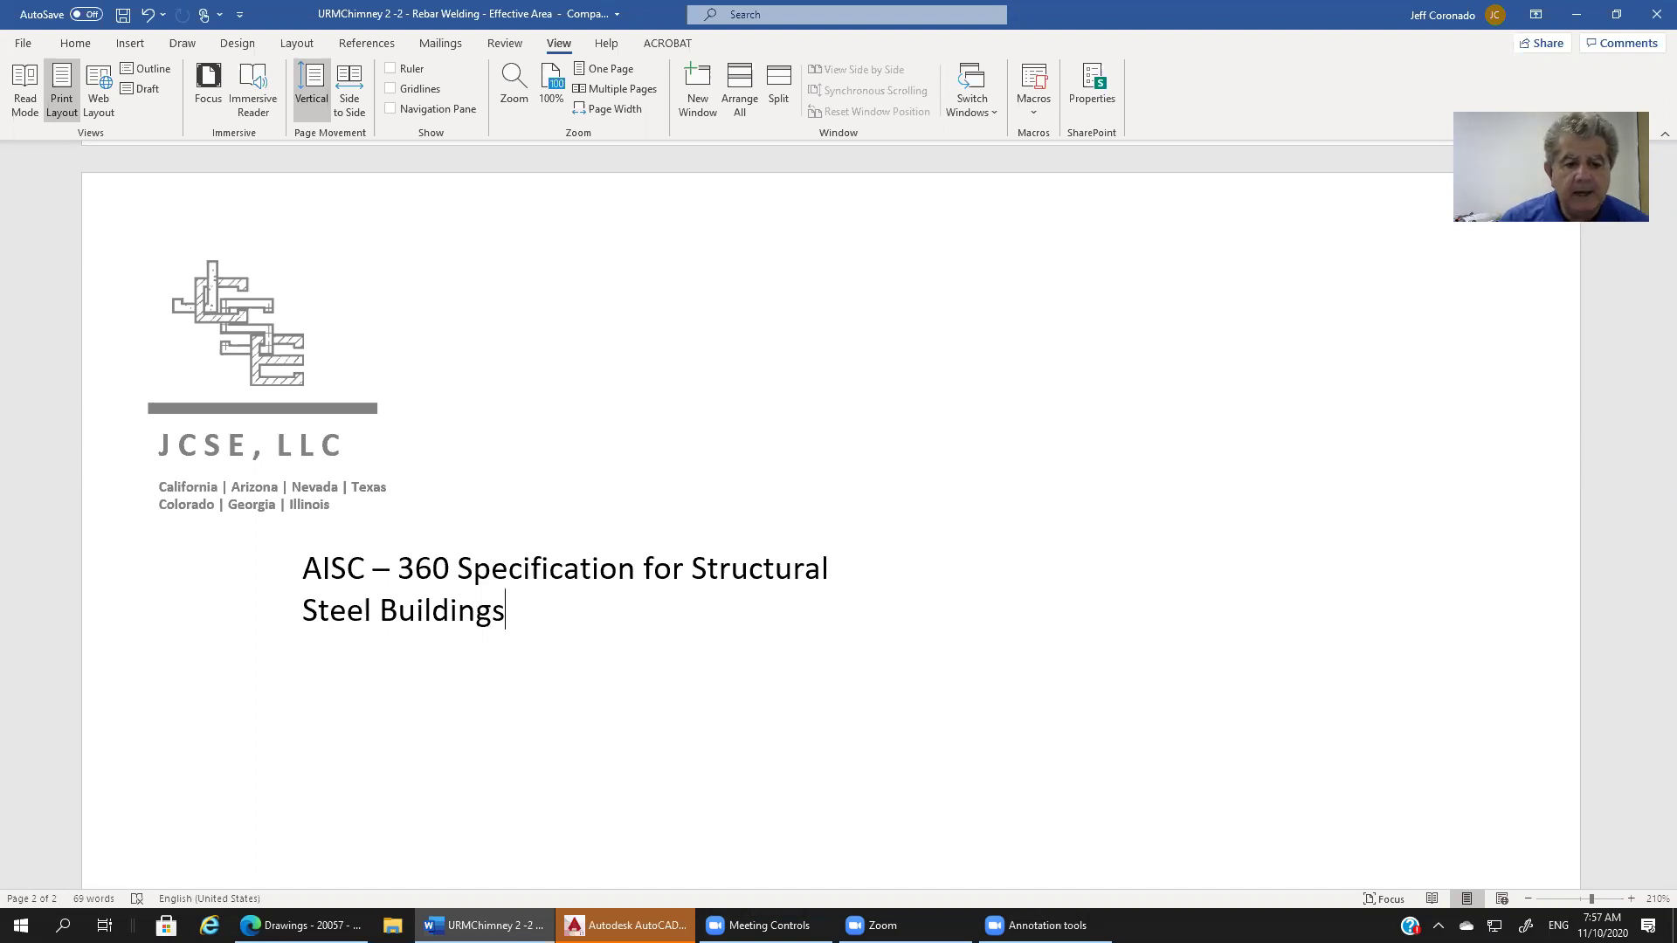
Add 'Chapter J - Connections' and 'Table J2.2 Effective Weld Sizes of Flare Bevel Groove Welds' lines.
{"action": "key", "text": "Return"}
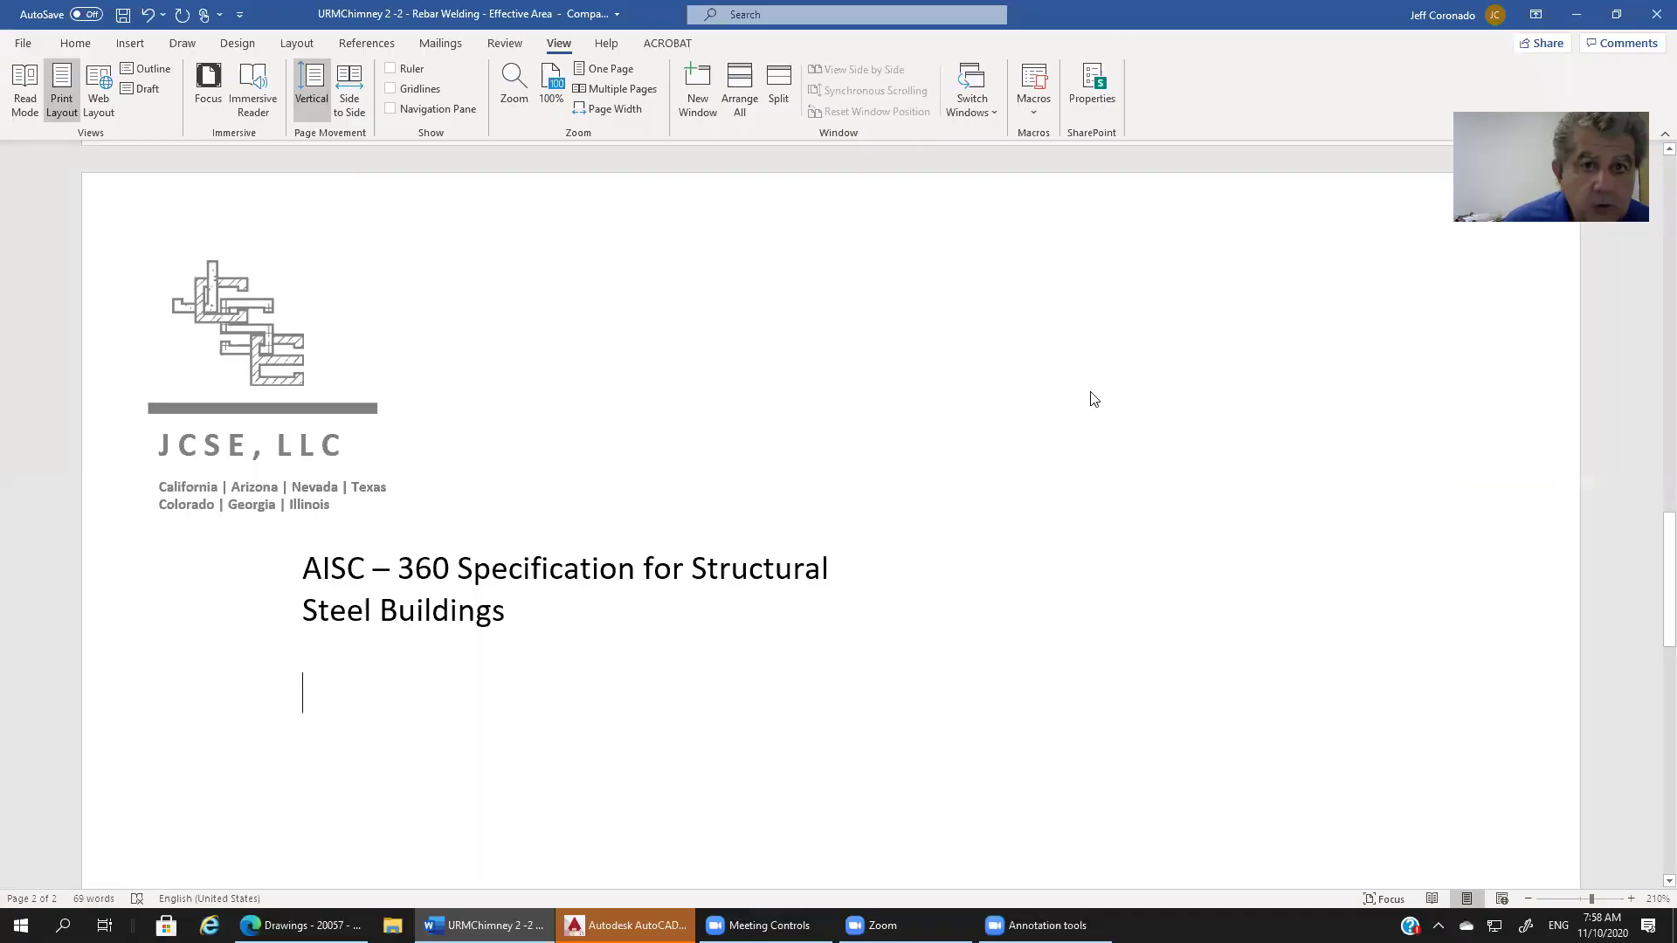
{"action": "type", "text": "Cha"}
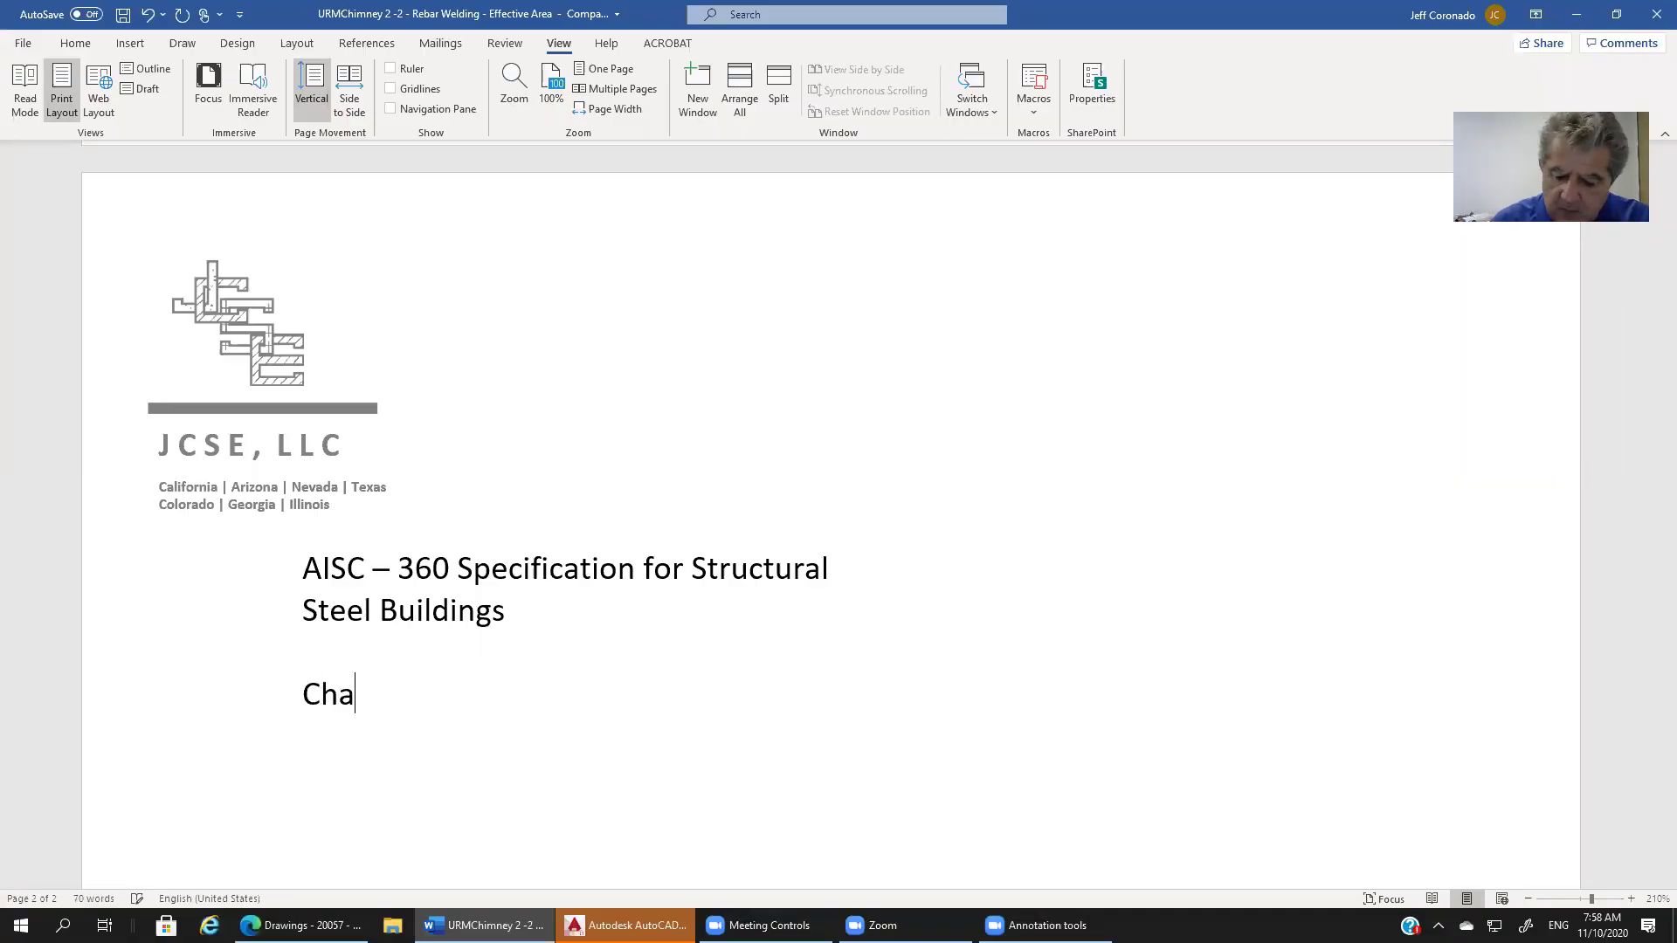
{"action": "type", "text": "pter J"}
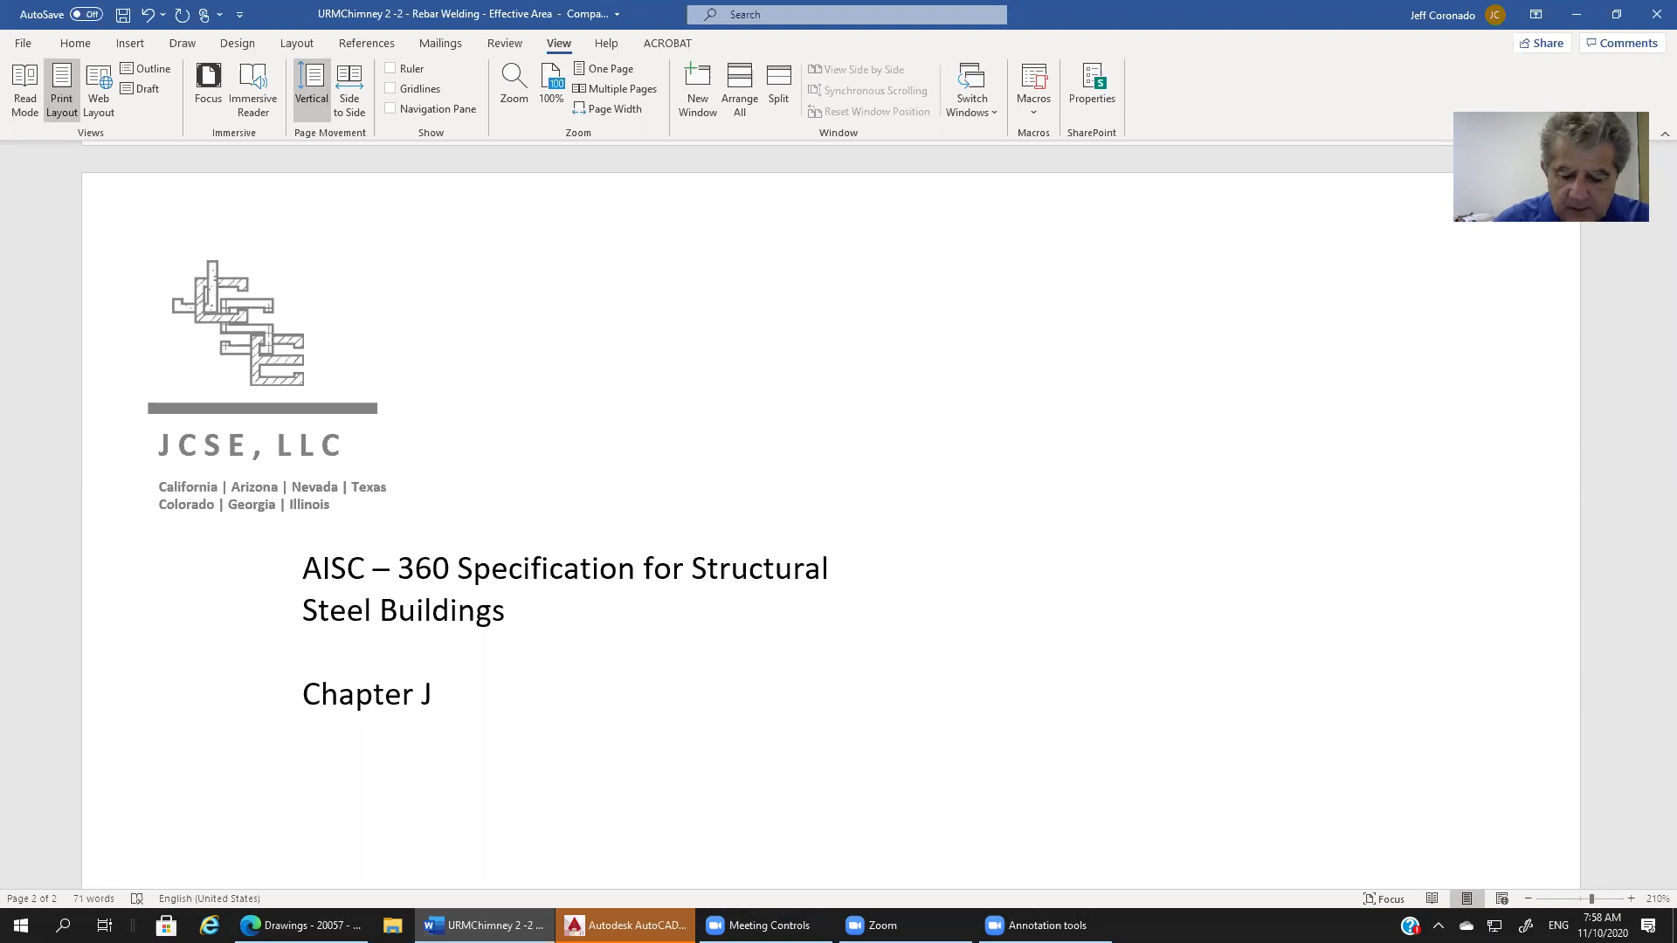
{"action": "type", "text": " - Conne"}
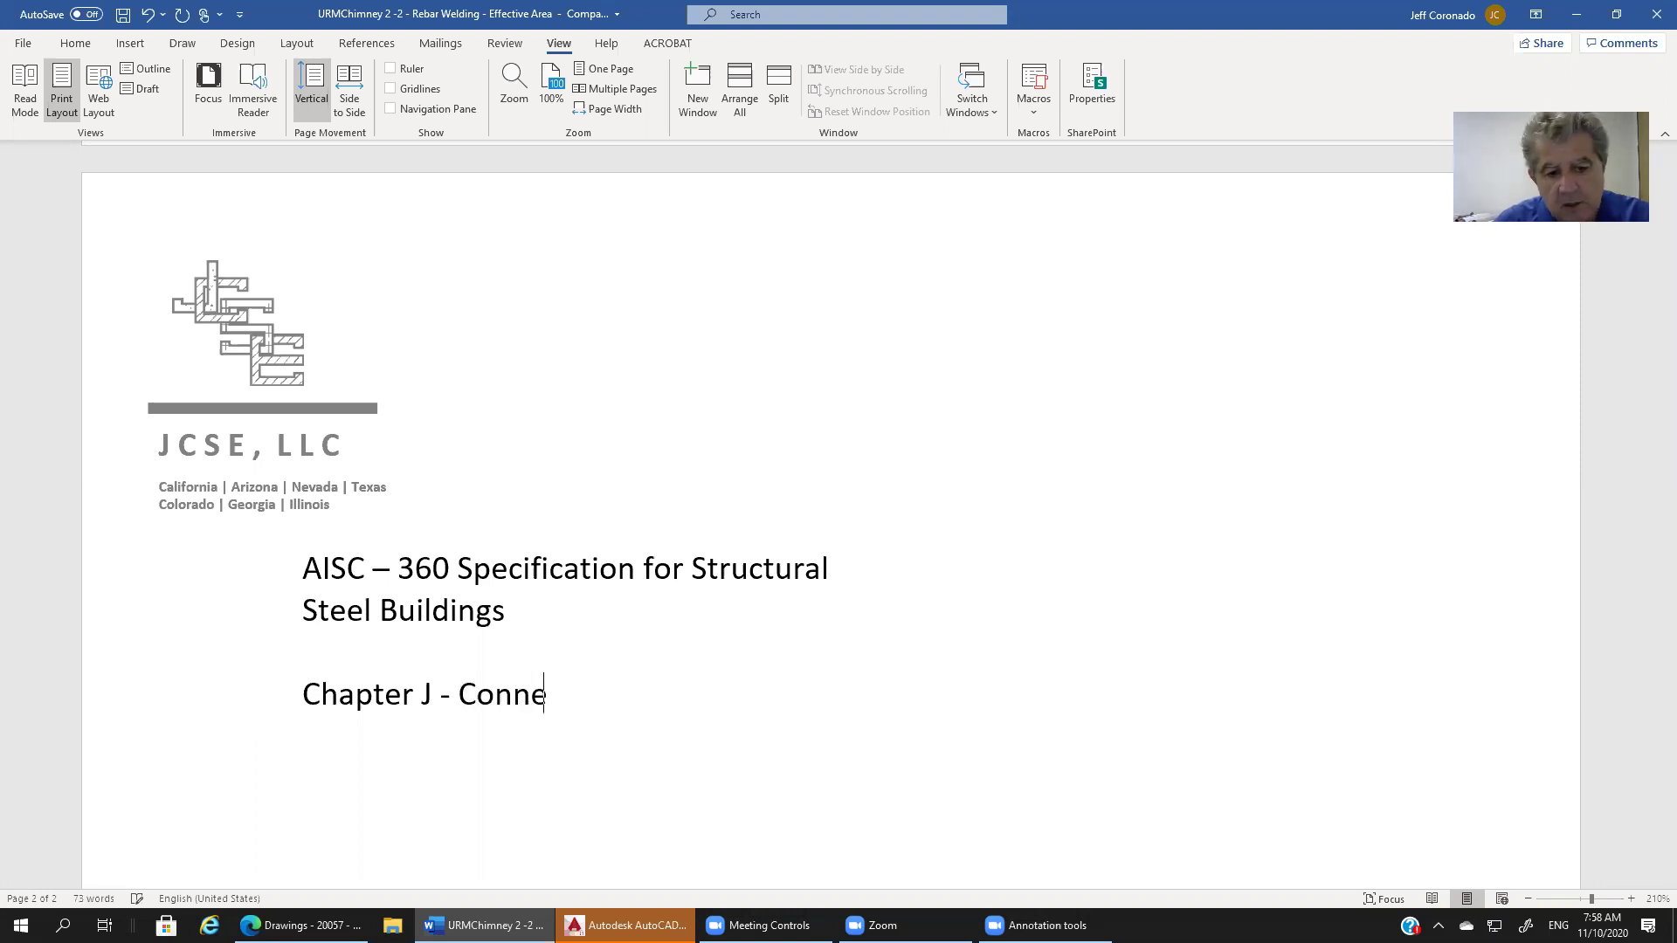
{"action": "type", "text": "ctions"}
{"action": "key", "text": "Return"}
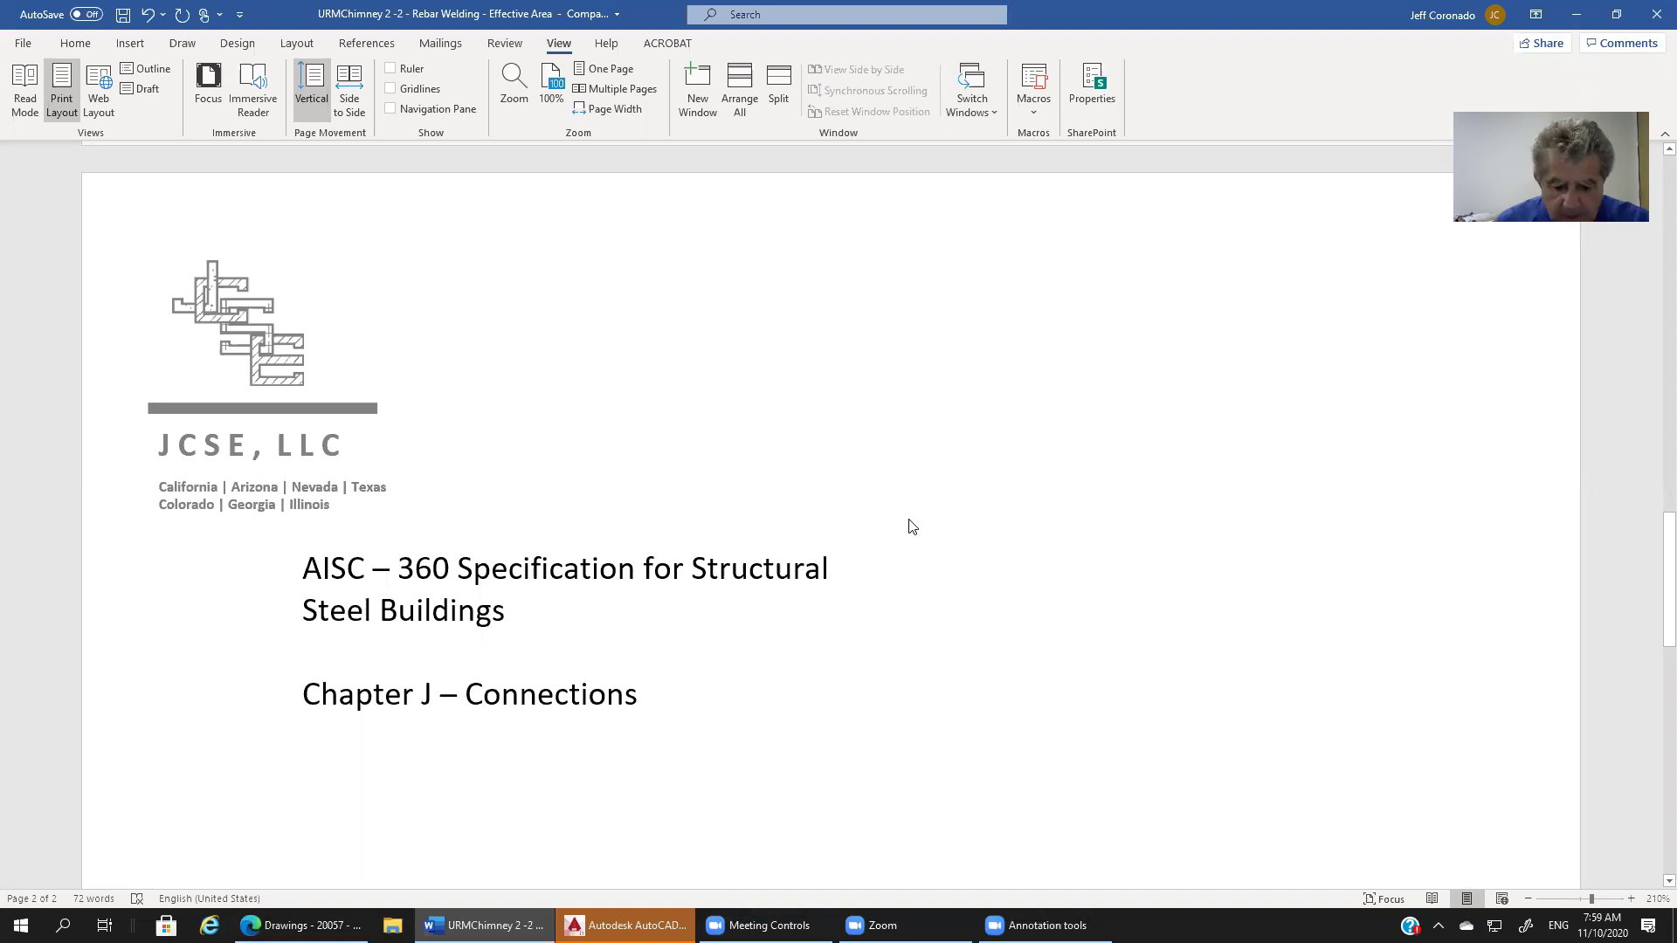
{"action": "type", "text": "Table "}
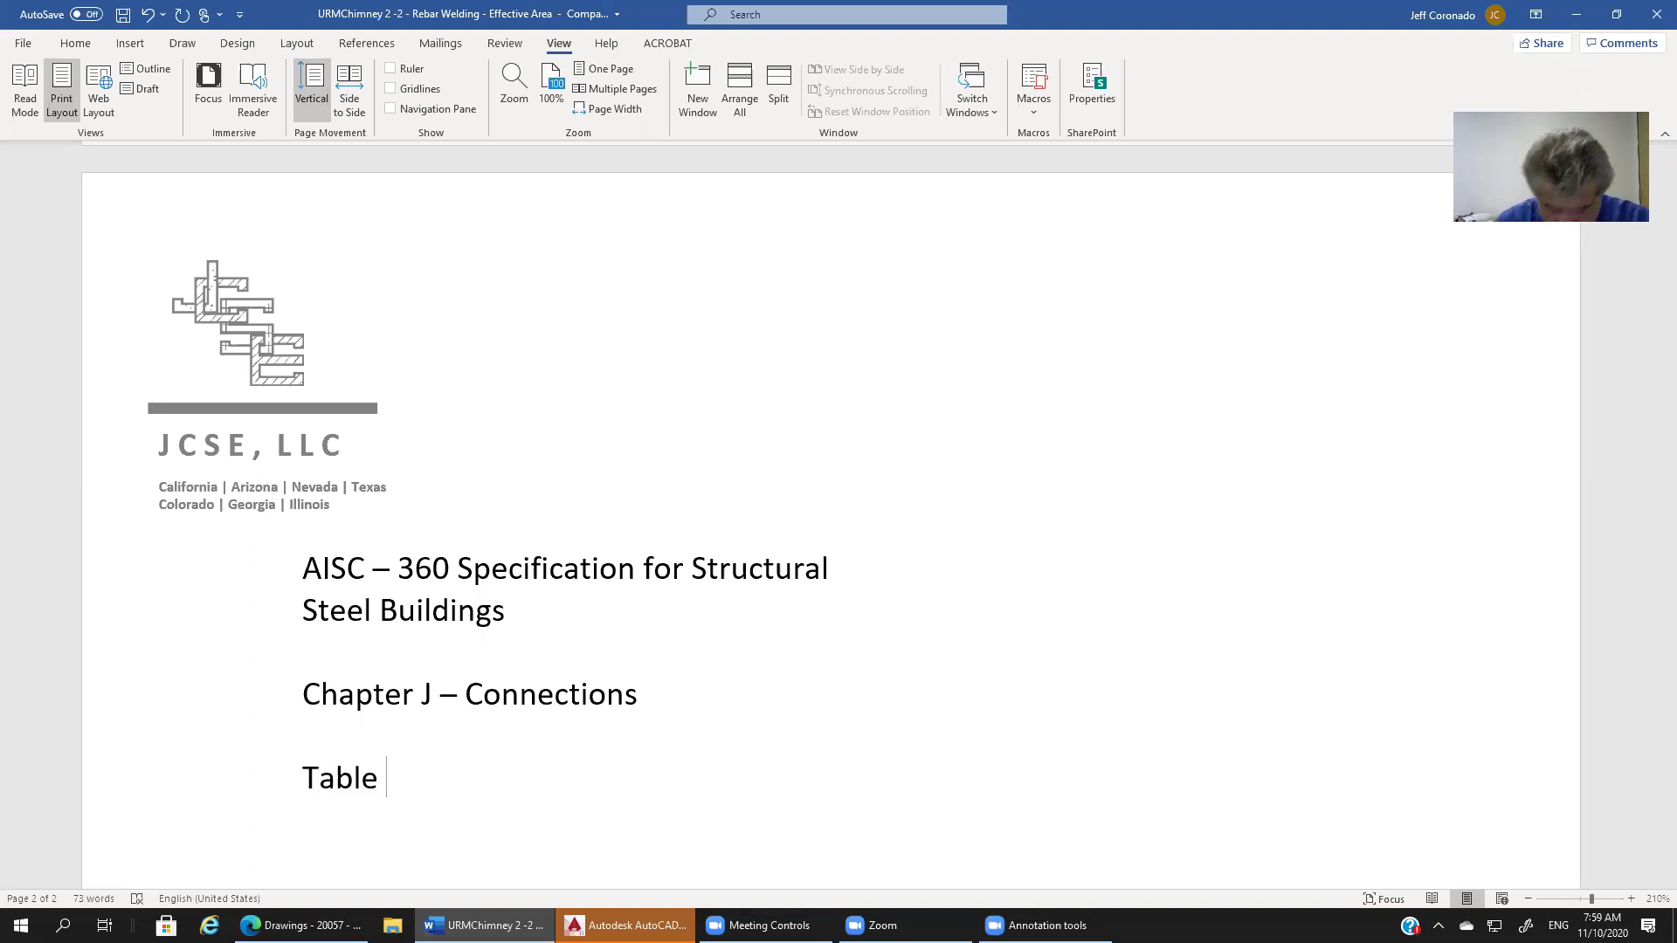
{"action": "type", "text": "J2.2 "}
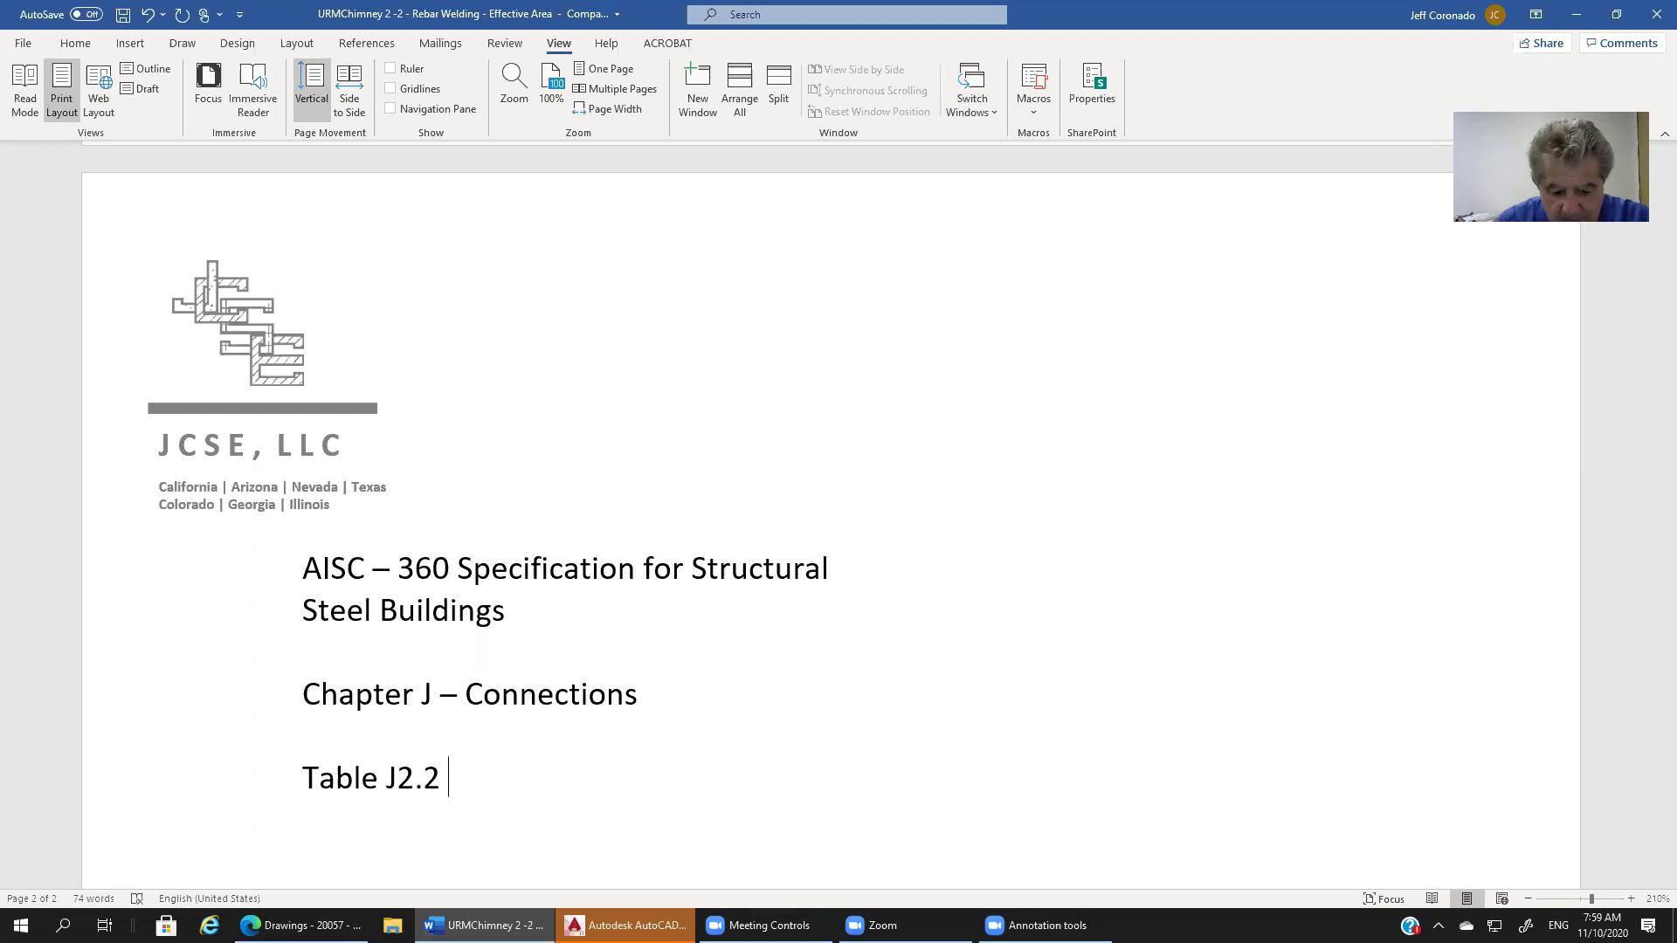
{"action": "type", "text": "Effective "}
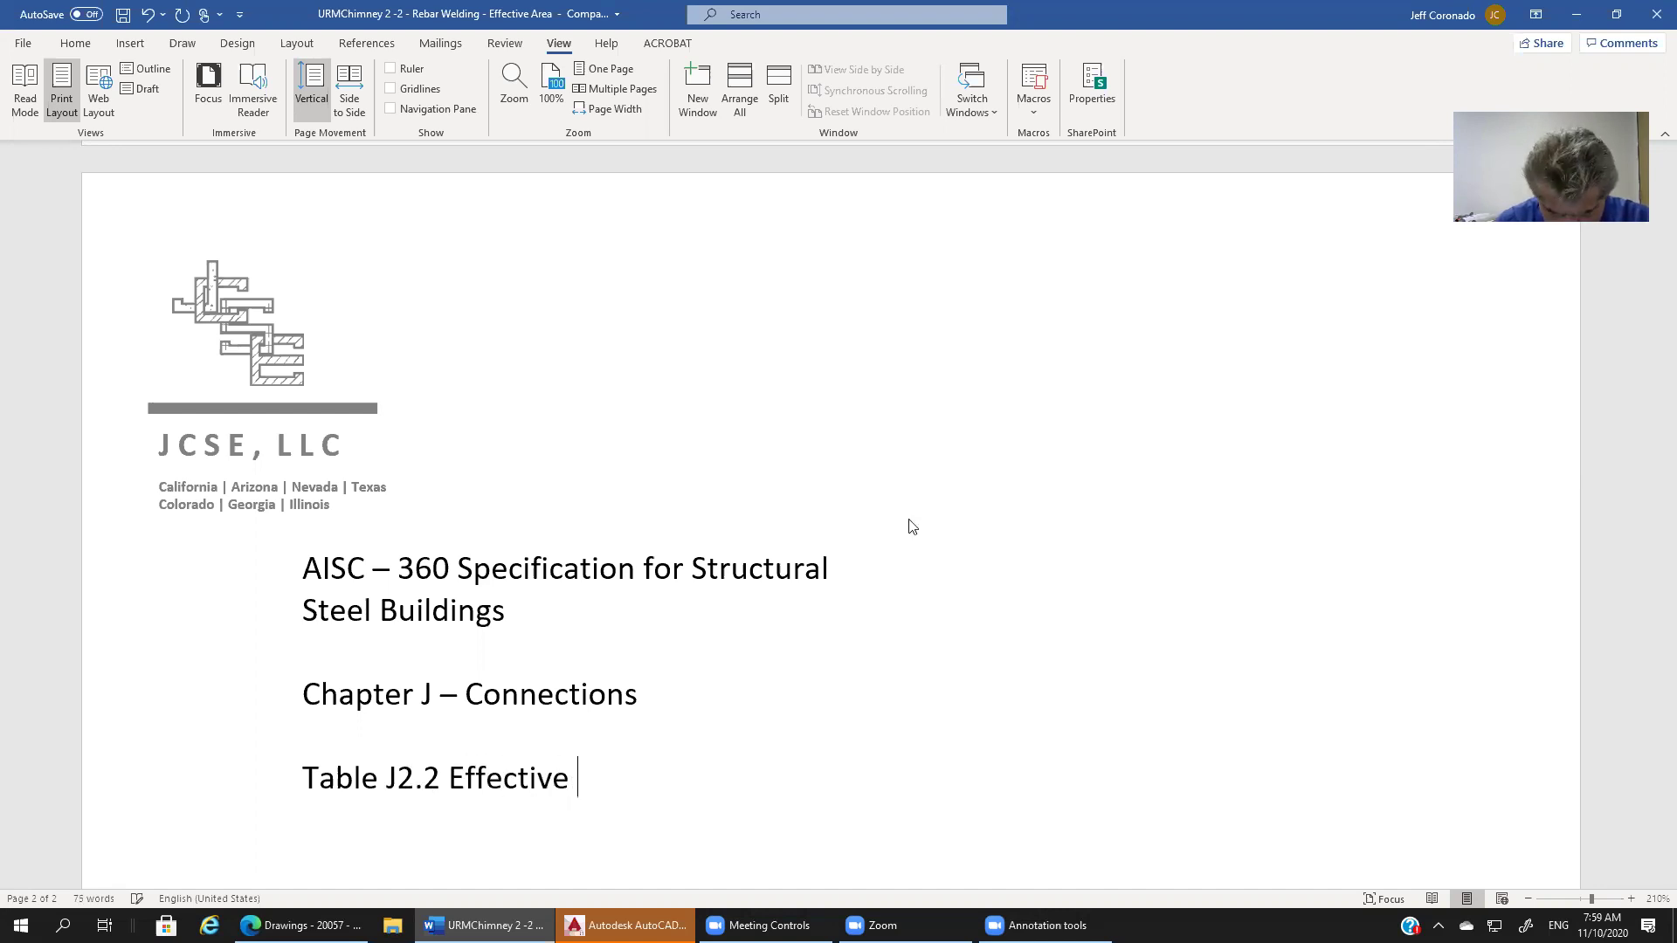
{"action": "type", "text": "Weld Siz"}
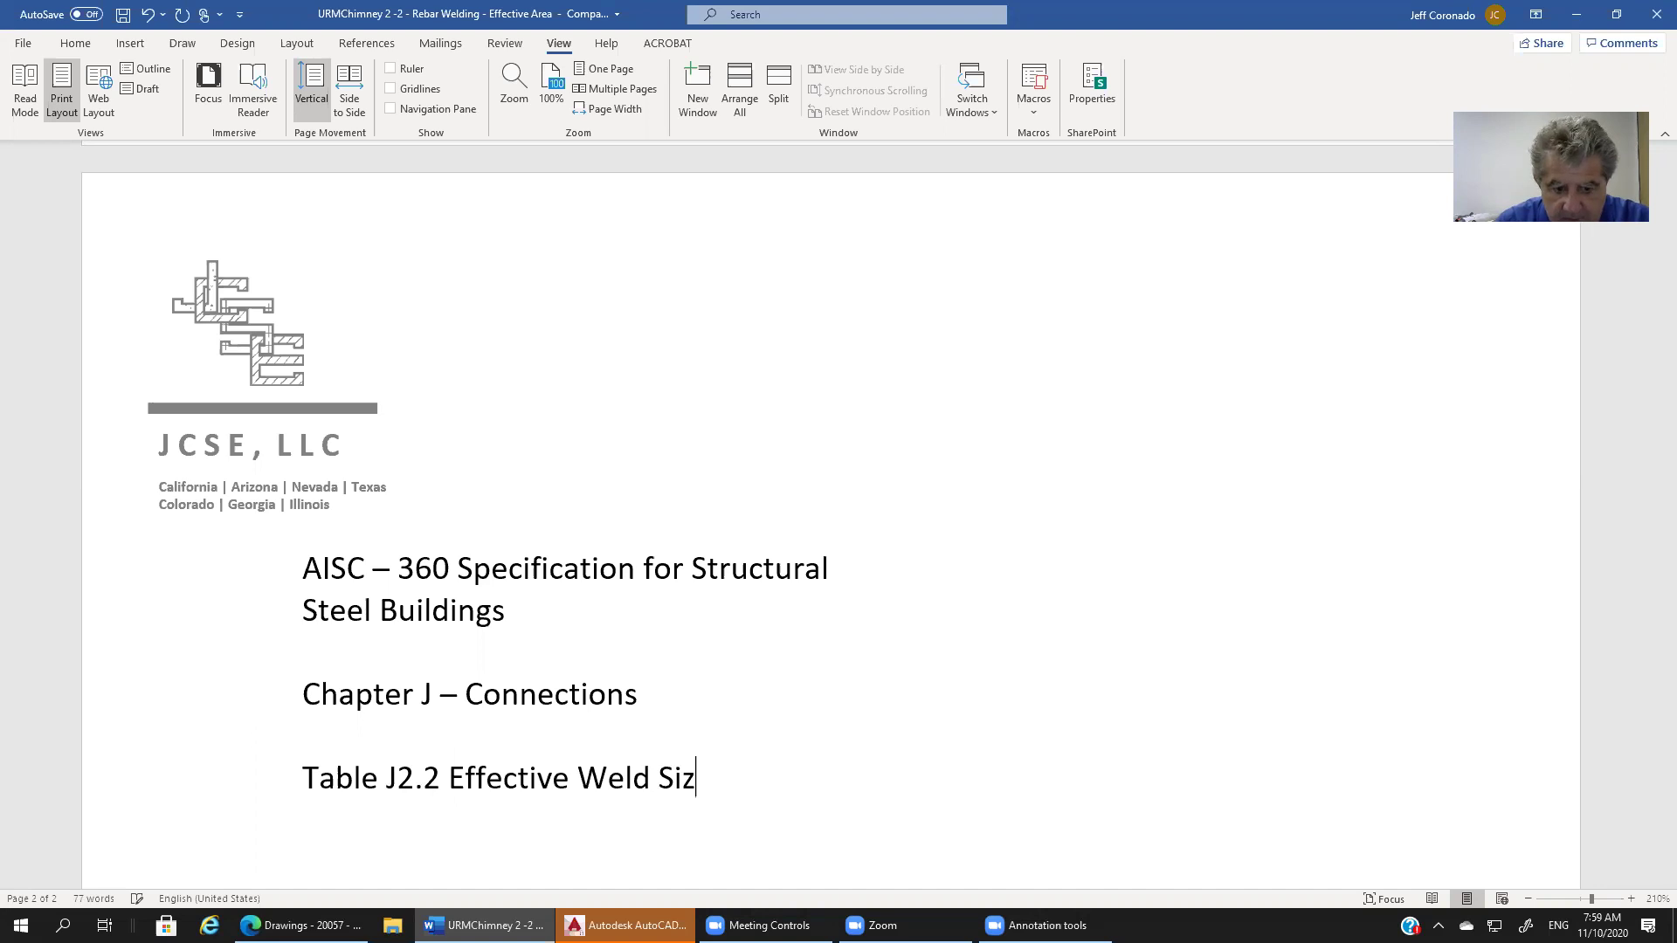
{"action": "type", "text": "es o"}
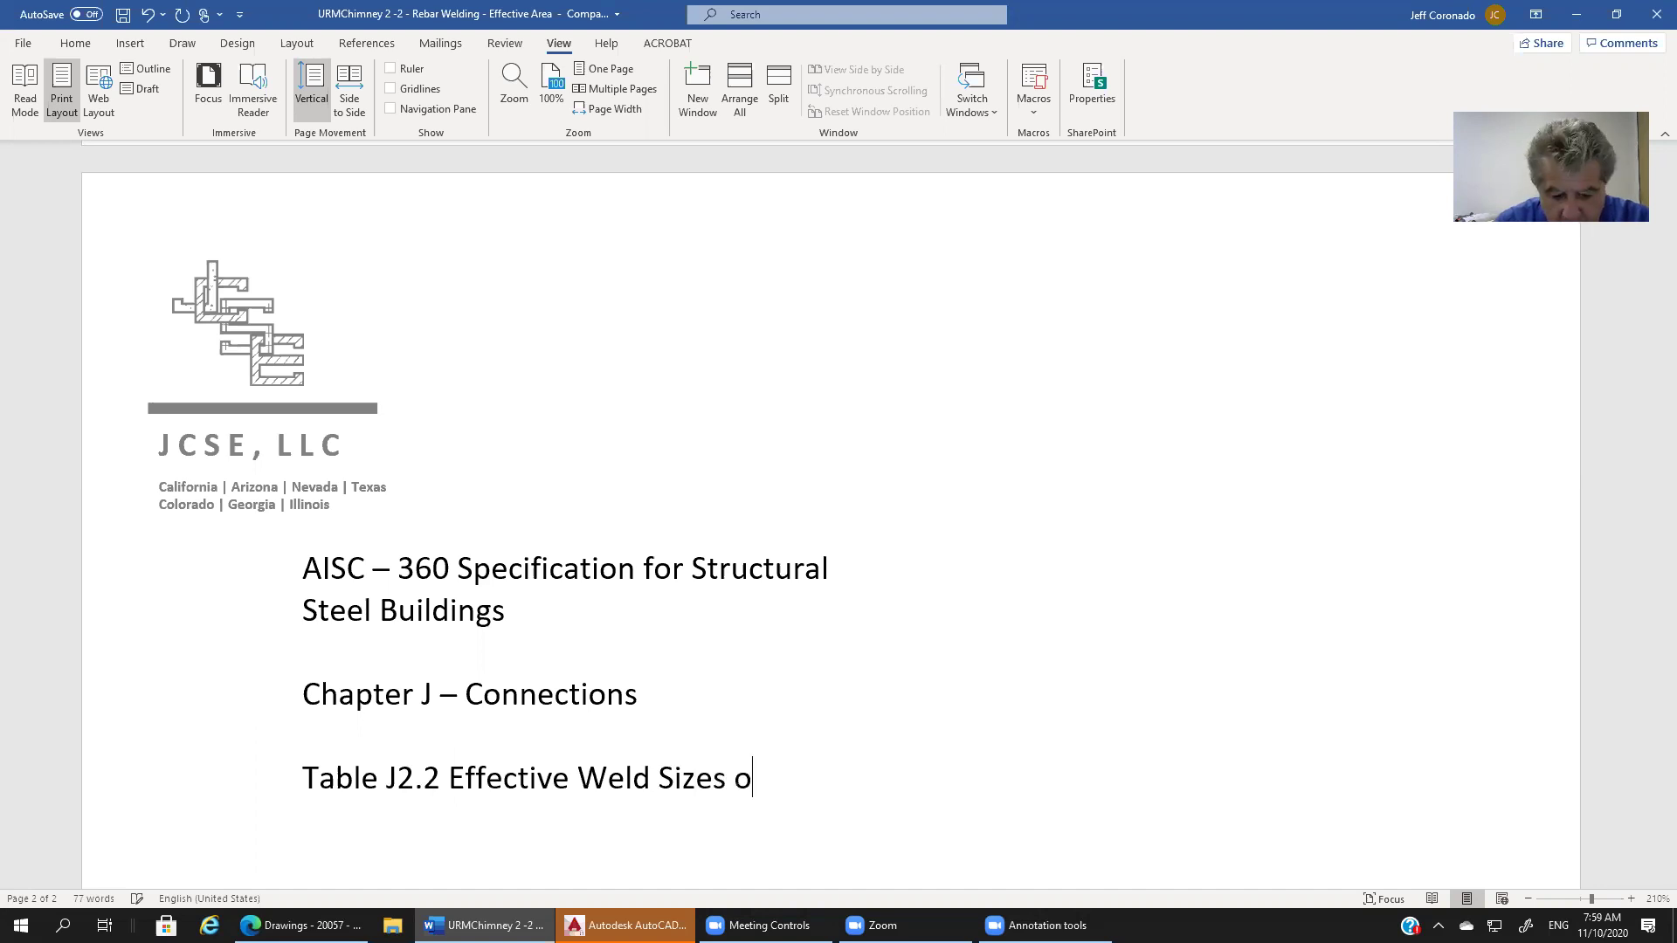
{"action": "type", "text": "f Flare B"}
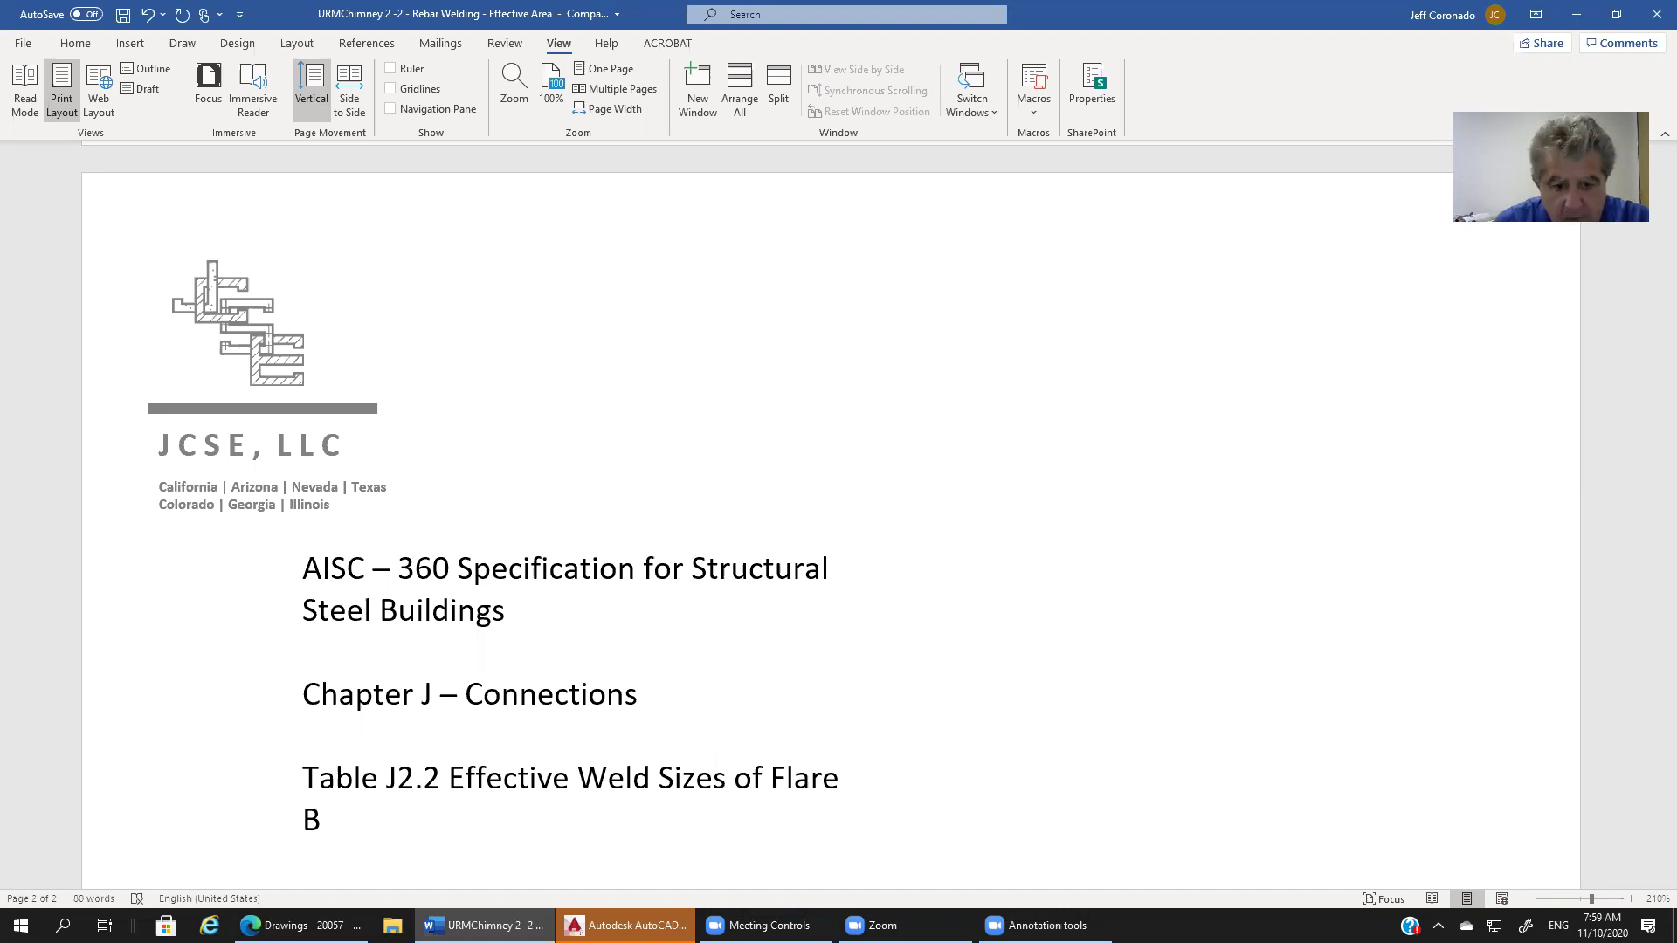
{"action": "key", "text": "BackSpace"}
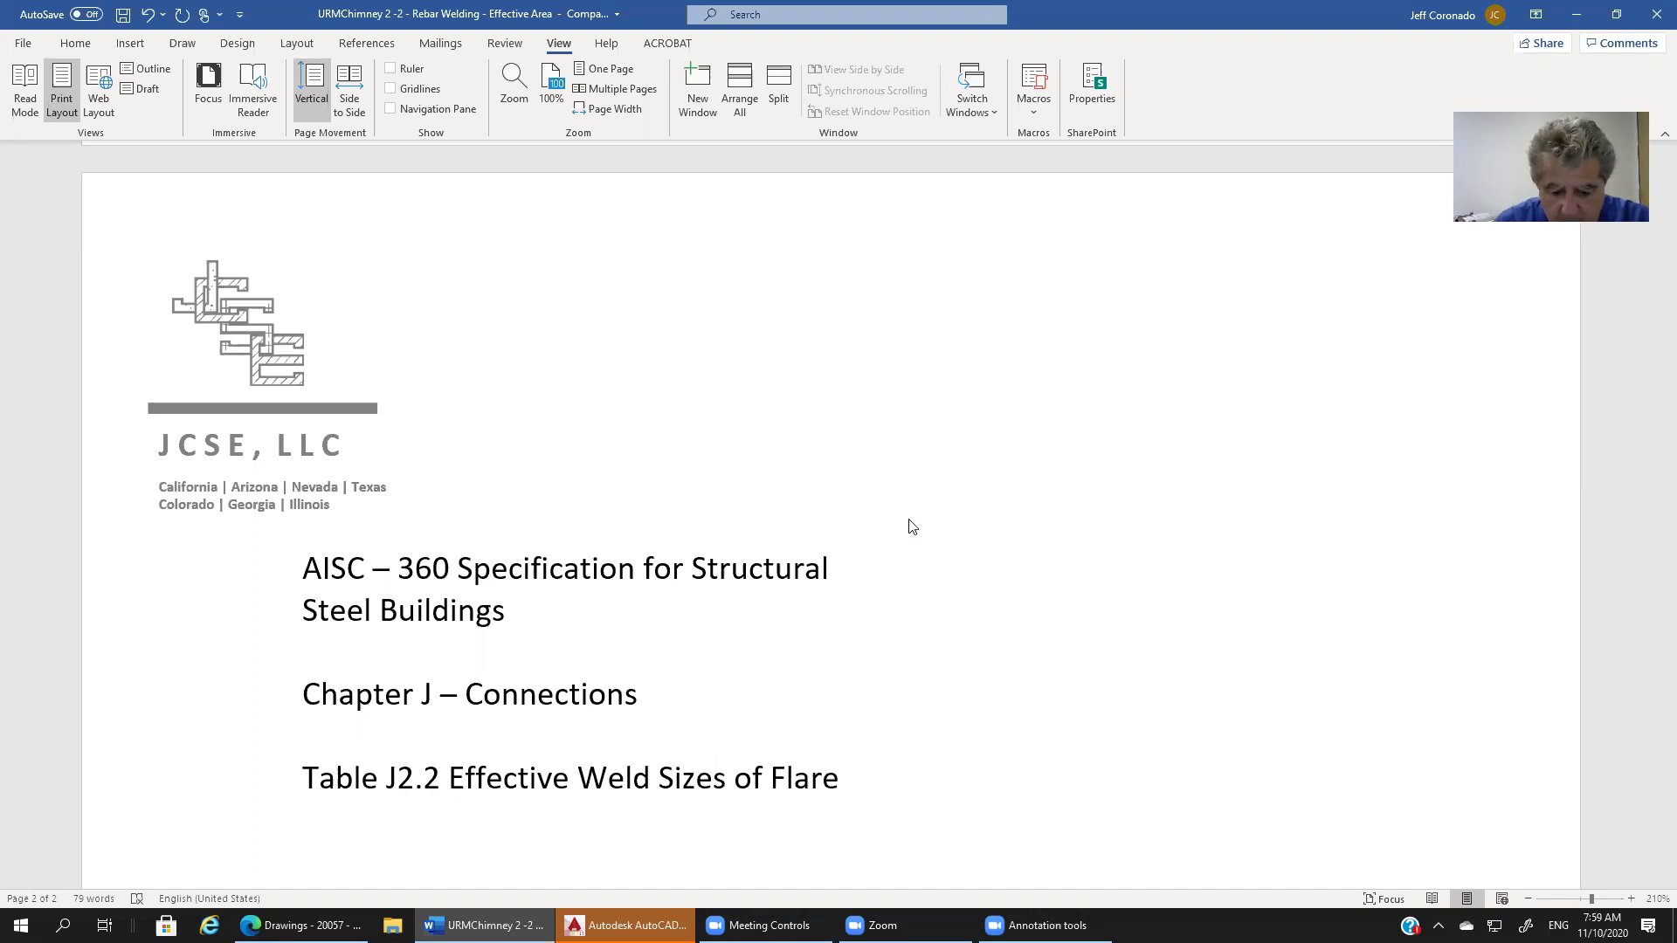
{"action": "type", "text": "Gr"}
{"action": "key", "text": "BackSpace"}
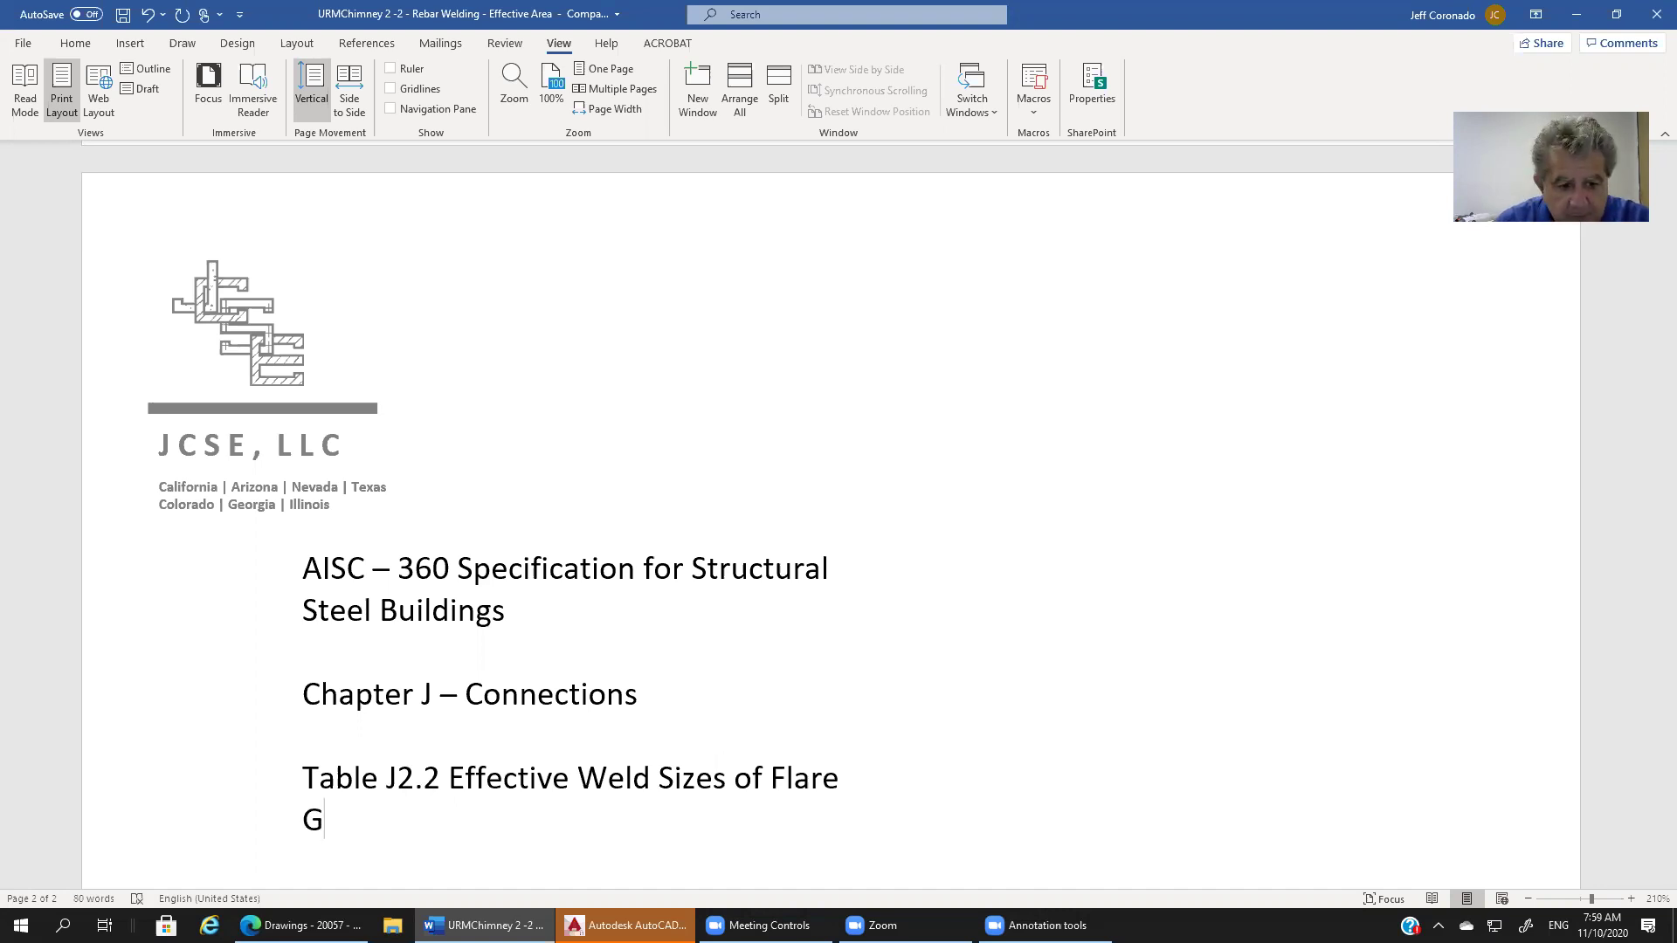
{"action": "key", "text": "BackSpace"}
{"action": "type", "text": "Bevel"}
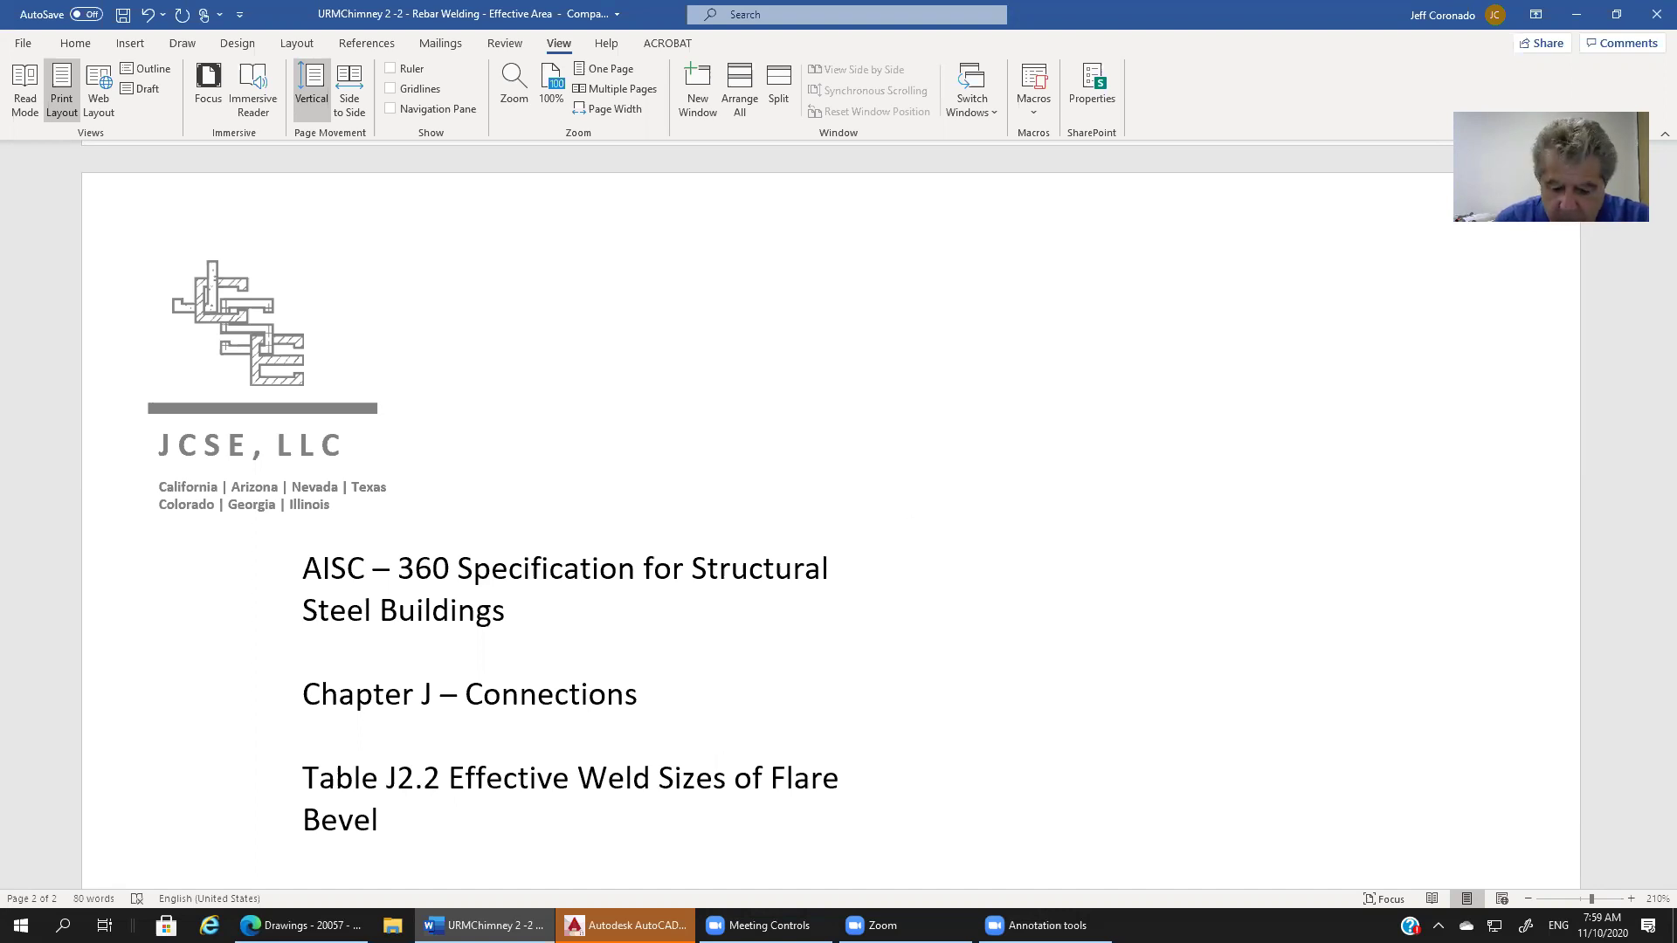
{"action": "type", "text": " Groove W"}
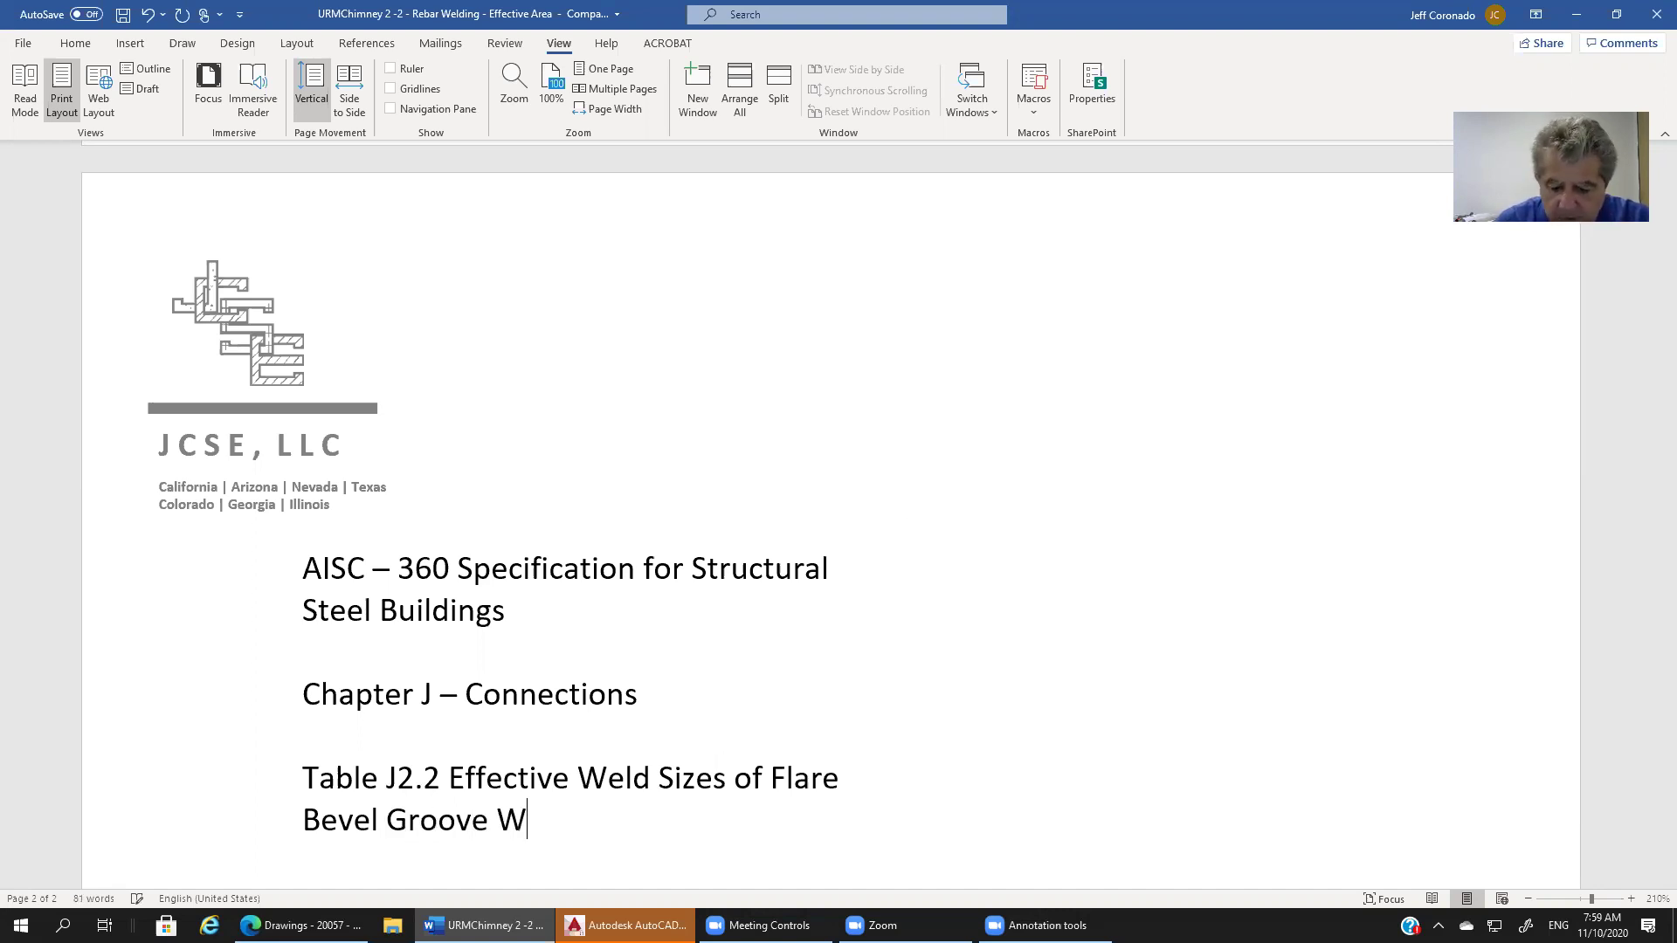
{"action": "type", "text": "elds"}
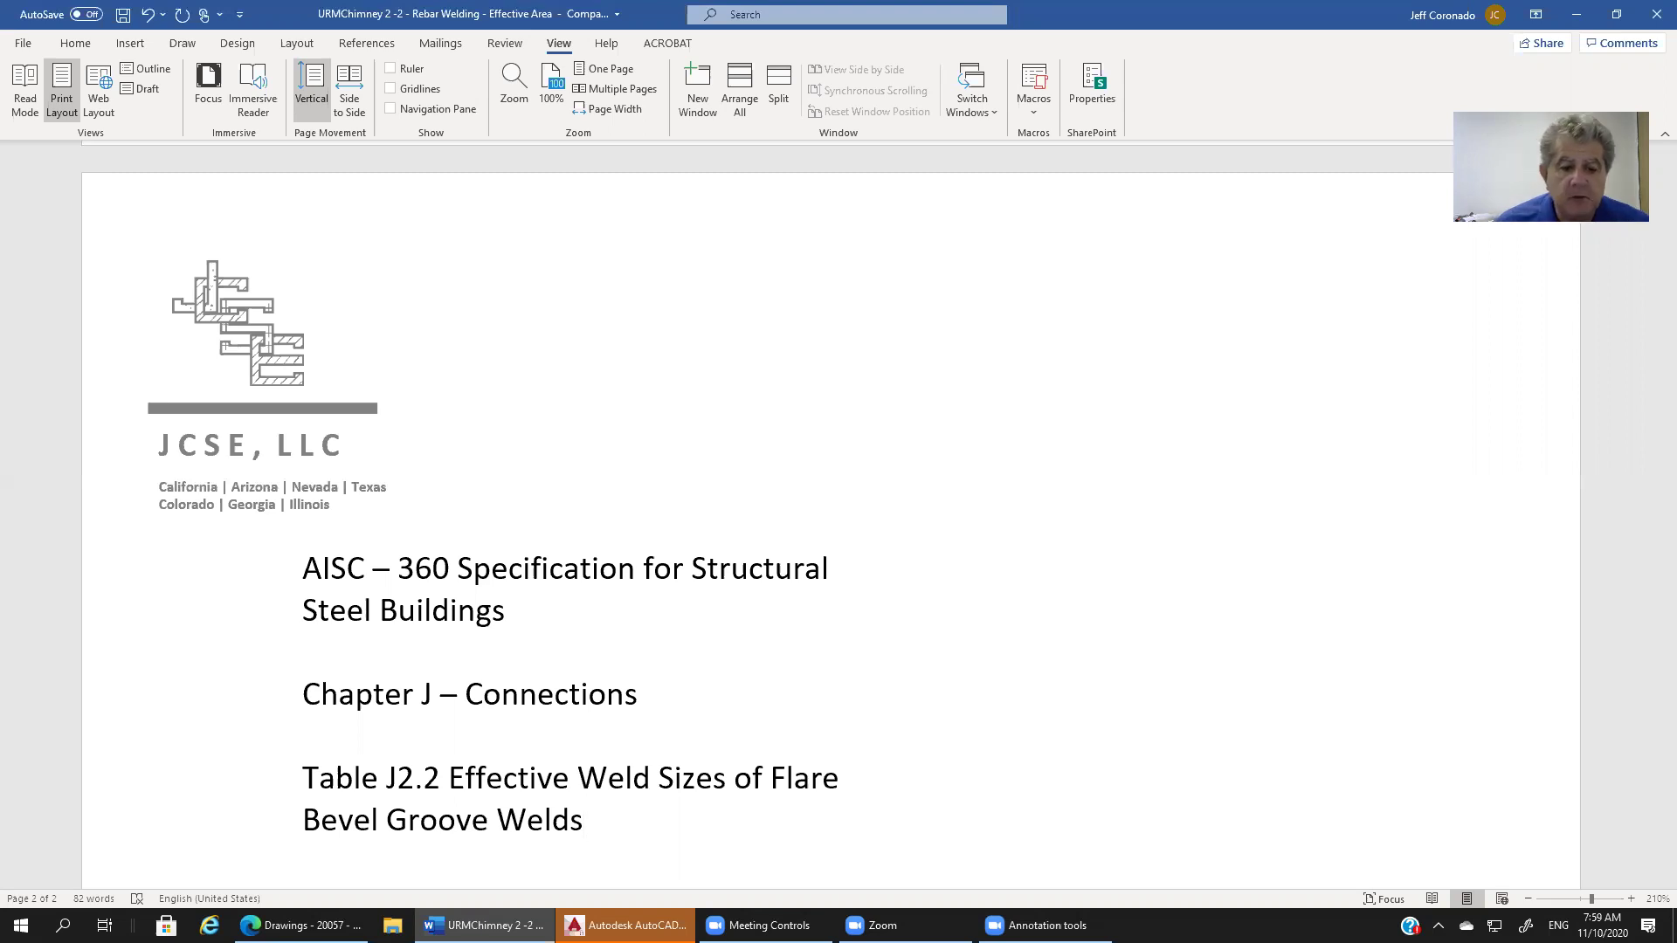
{"action": "scroll", "coordinate": [804, 386], "scroll_direction": "up", "scroll_amount": 1}
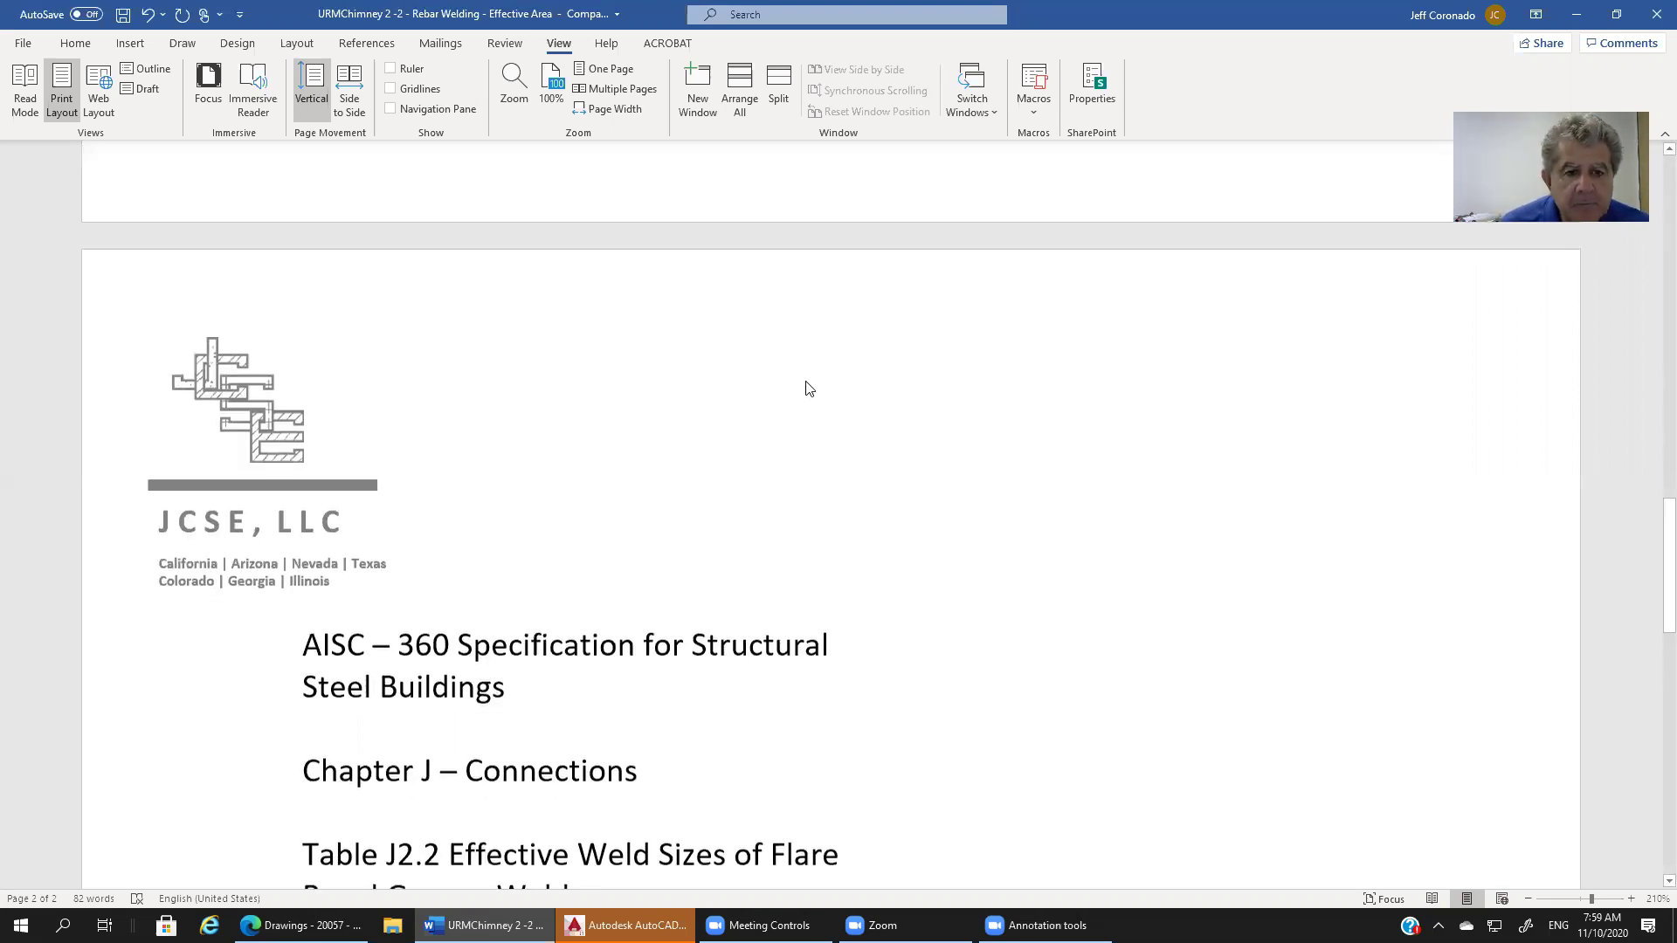
{"action": "scroll", "coordinate": [807, 383], "scroll_direction": "down", "scroll_amount": 10}
{"action": "scroll", "coordinate": [807, 383], "scroll_direction": "up", "scroll_amount": 3}
{"action": "scroll", "coordinate": [806, 384], "scroll_direction": "down", "scroll_amount": 8}
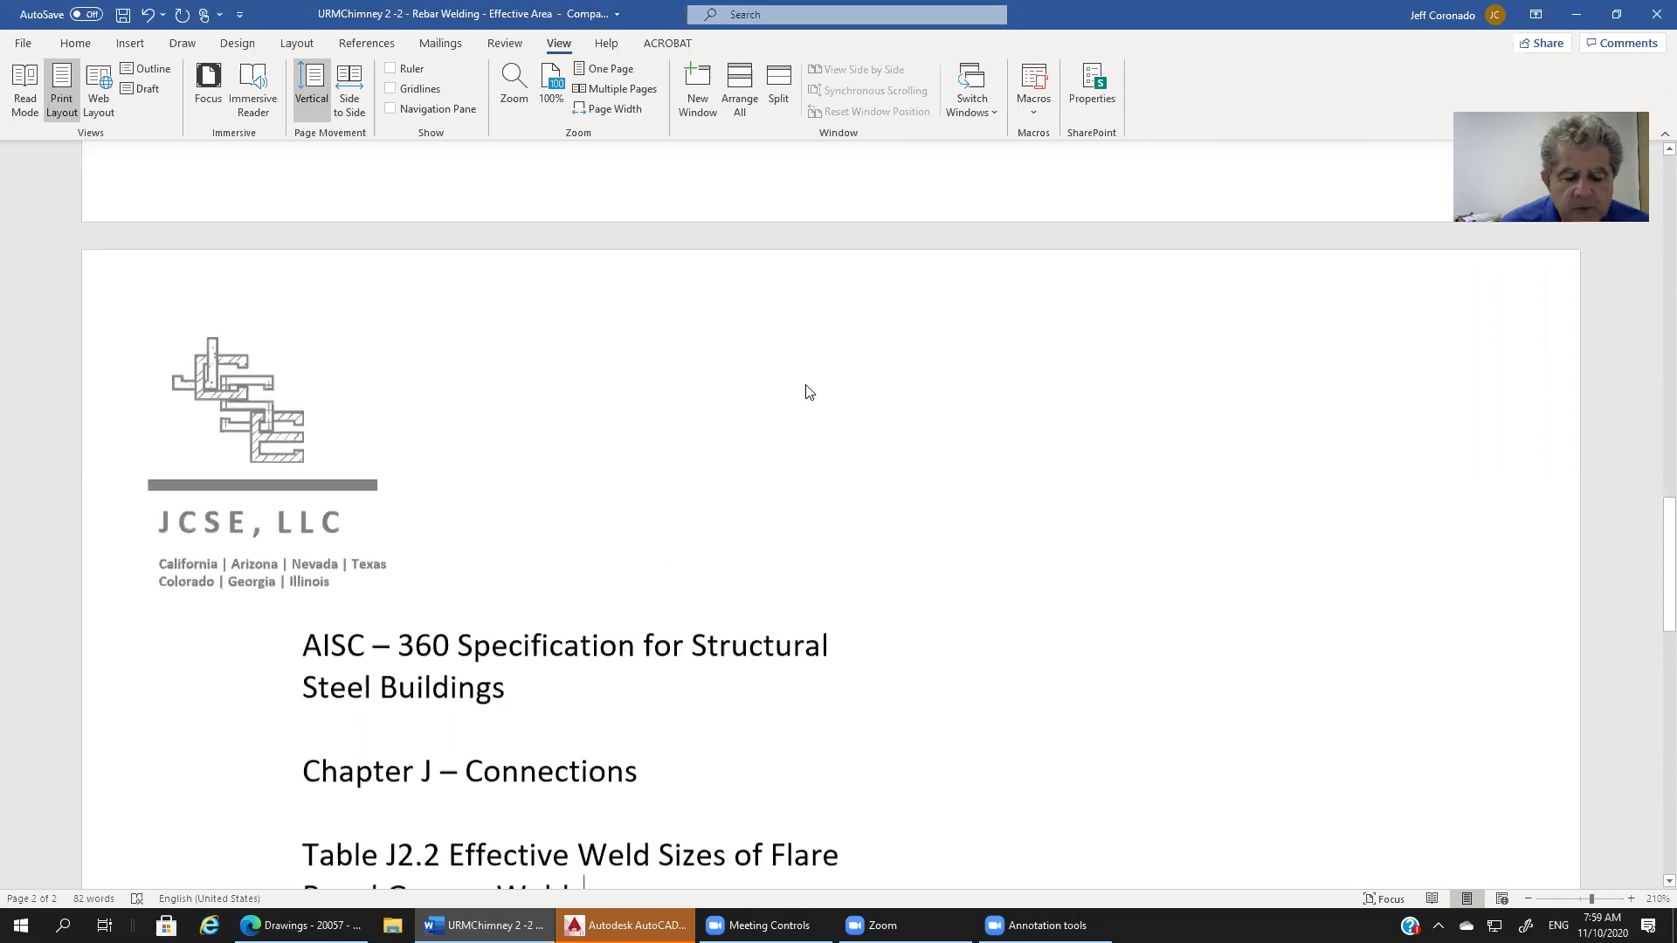
{"action": "scroll", "coordinate": [806, 386], "scroll_direction": "down", "scroll_amount": 2}
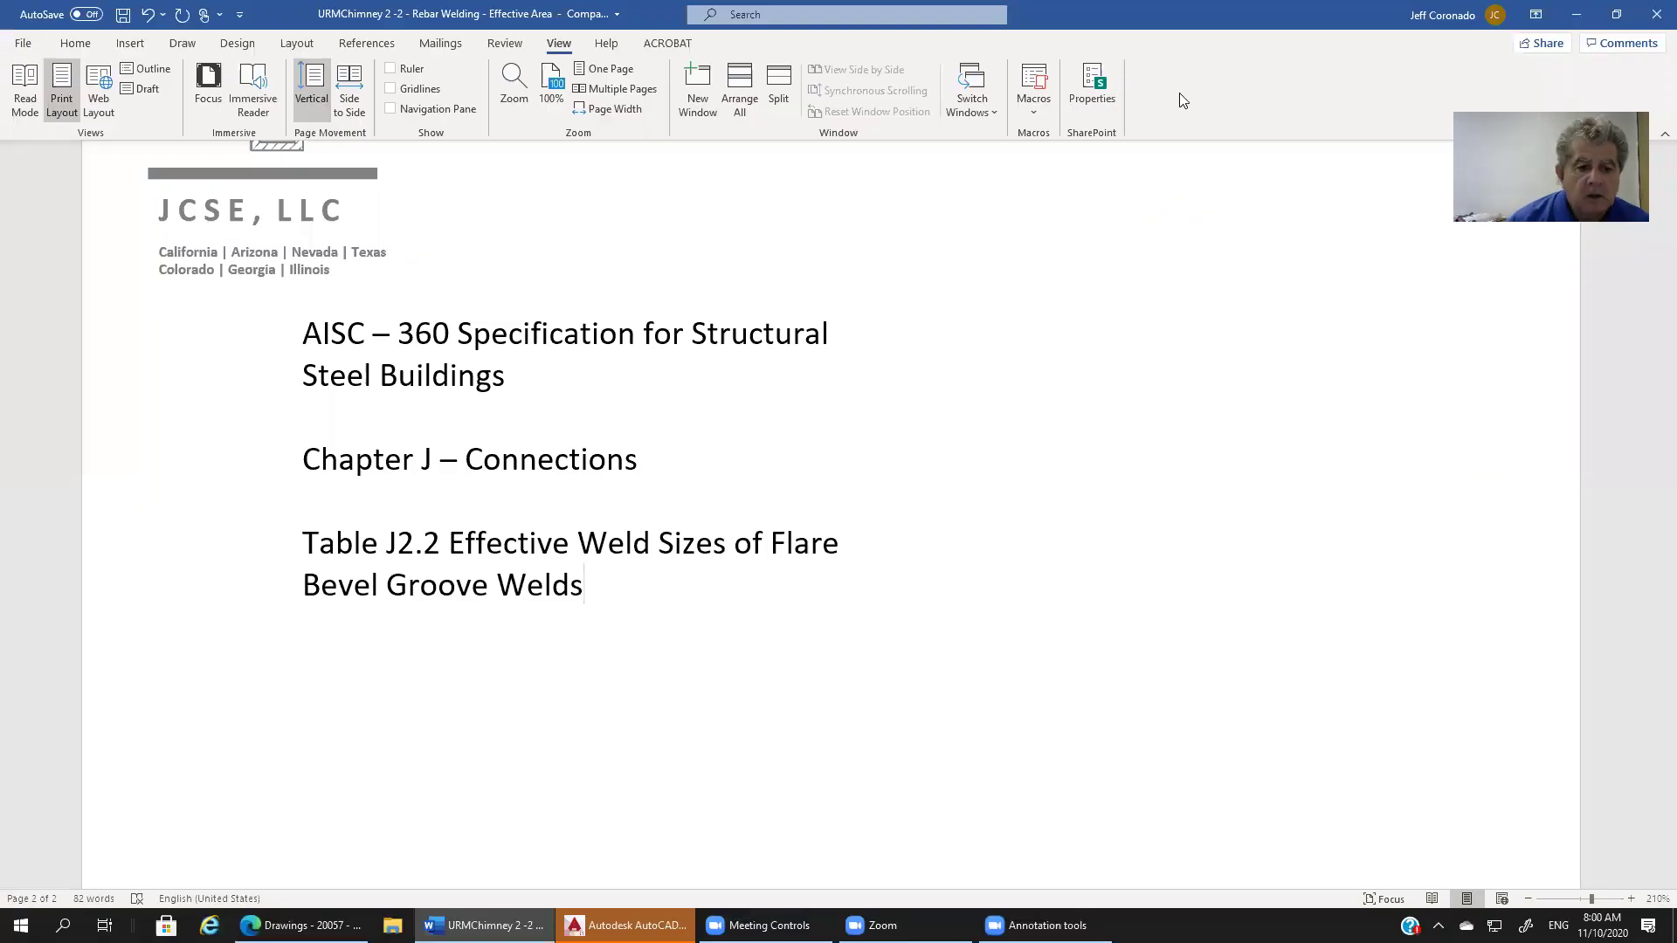
Type 'GMAW, FCAW-G, SMAW, FCAW-S, SAW' on a new line under the Table J2.2 heading.
{"action": "key", "text": "Return"}
{"action": "key", "text": "Return"}
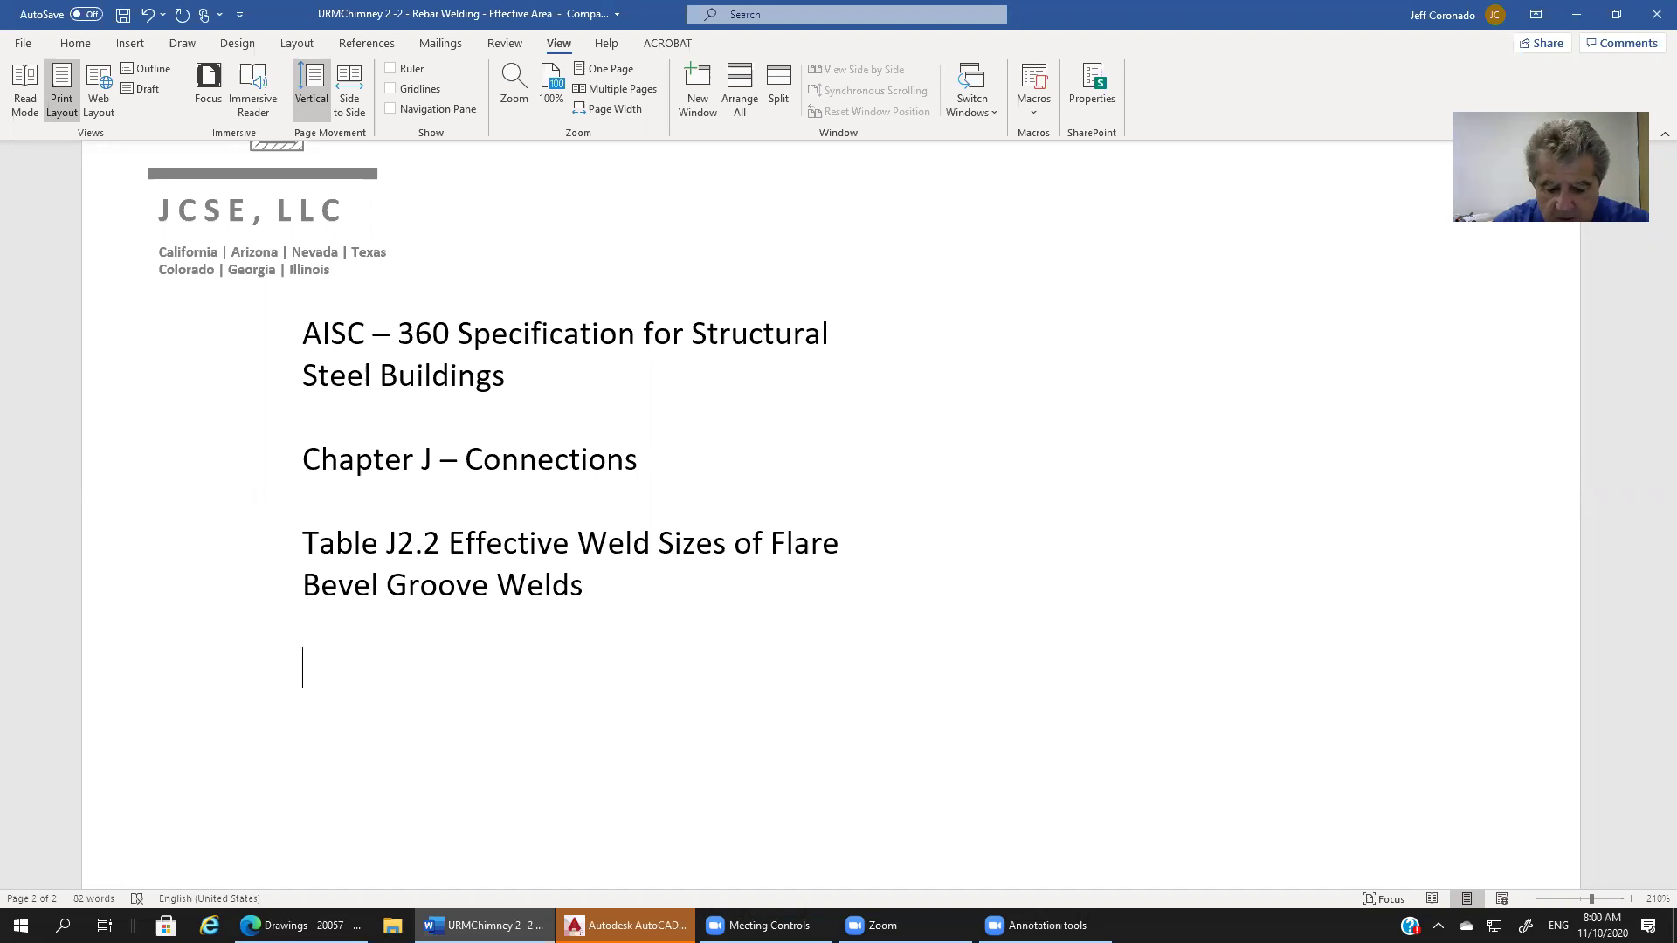
{"action": "type", "text": "GMAw"}
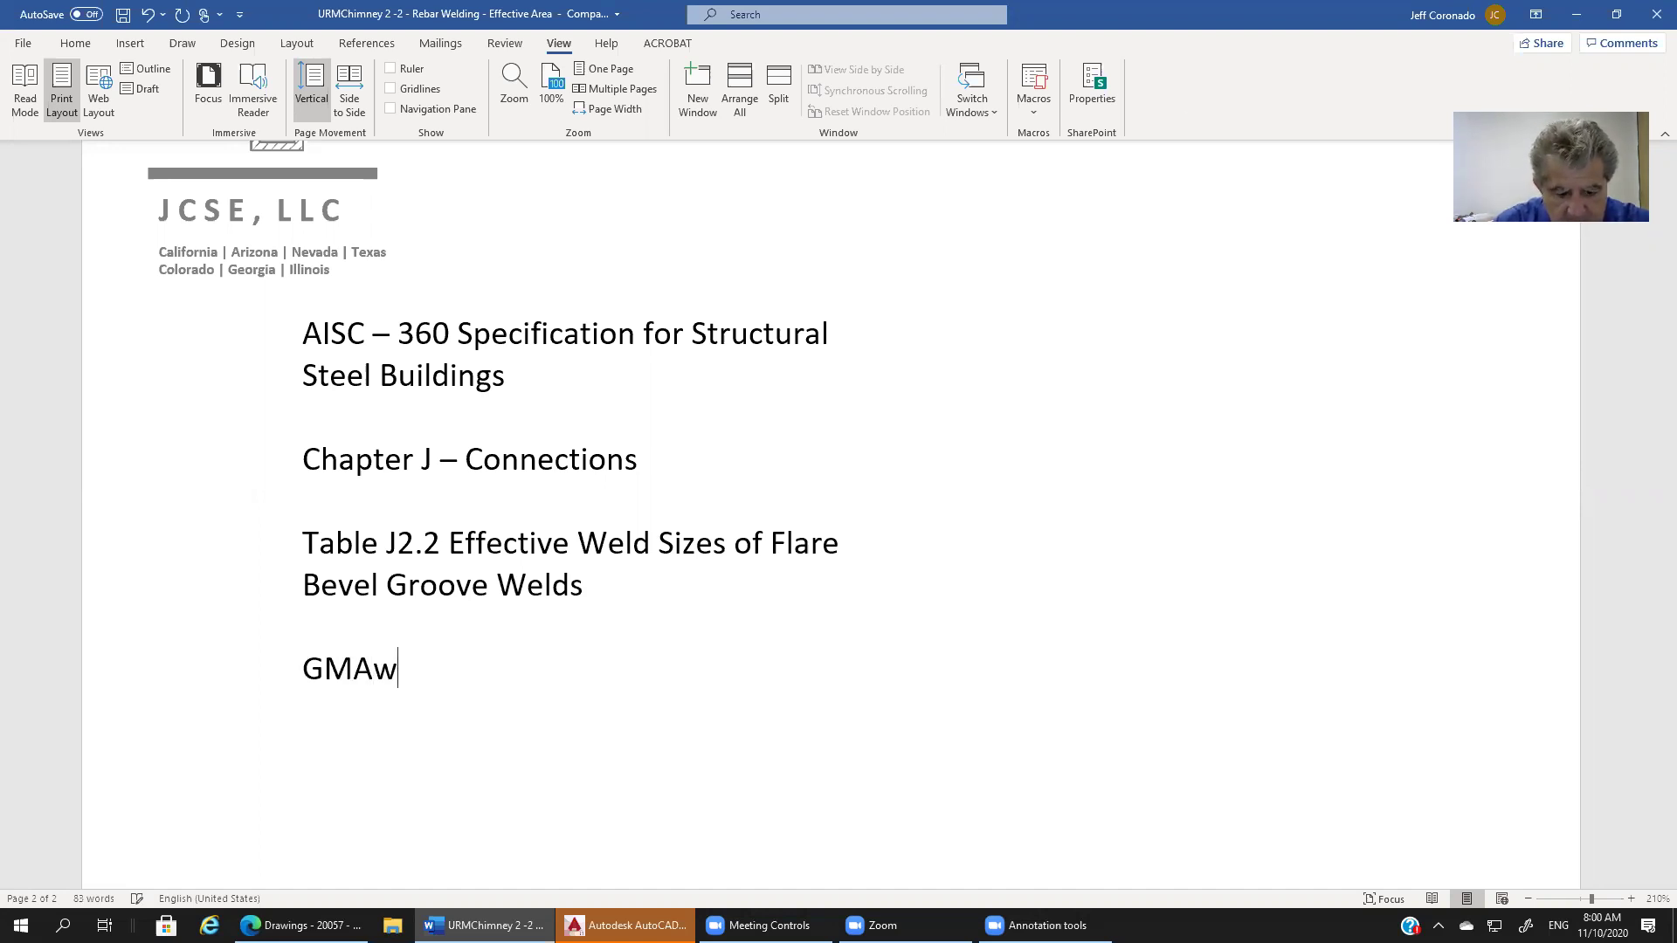
{"action": "key", "text": "BackSpace"}
{"action": "type", "text": "W"}
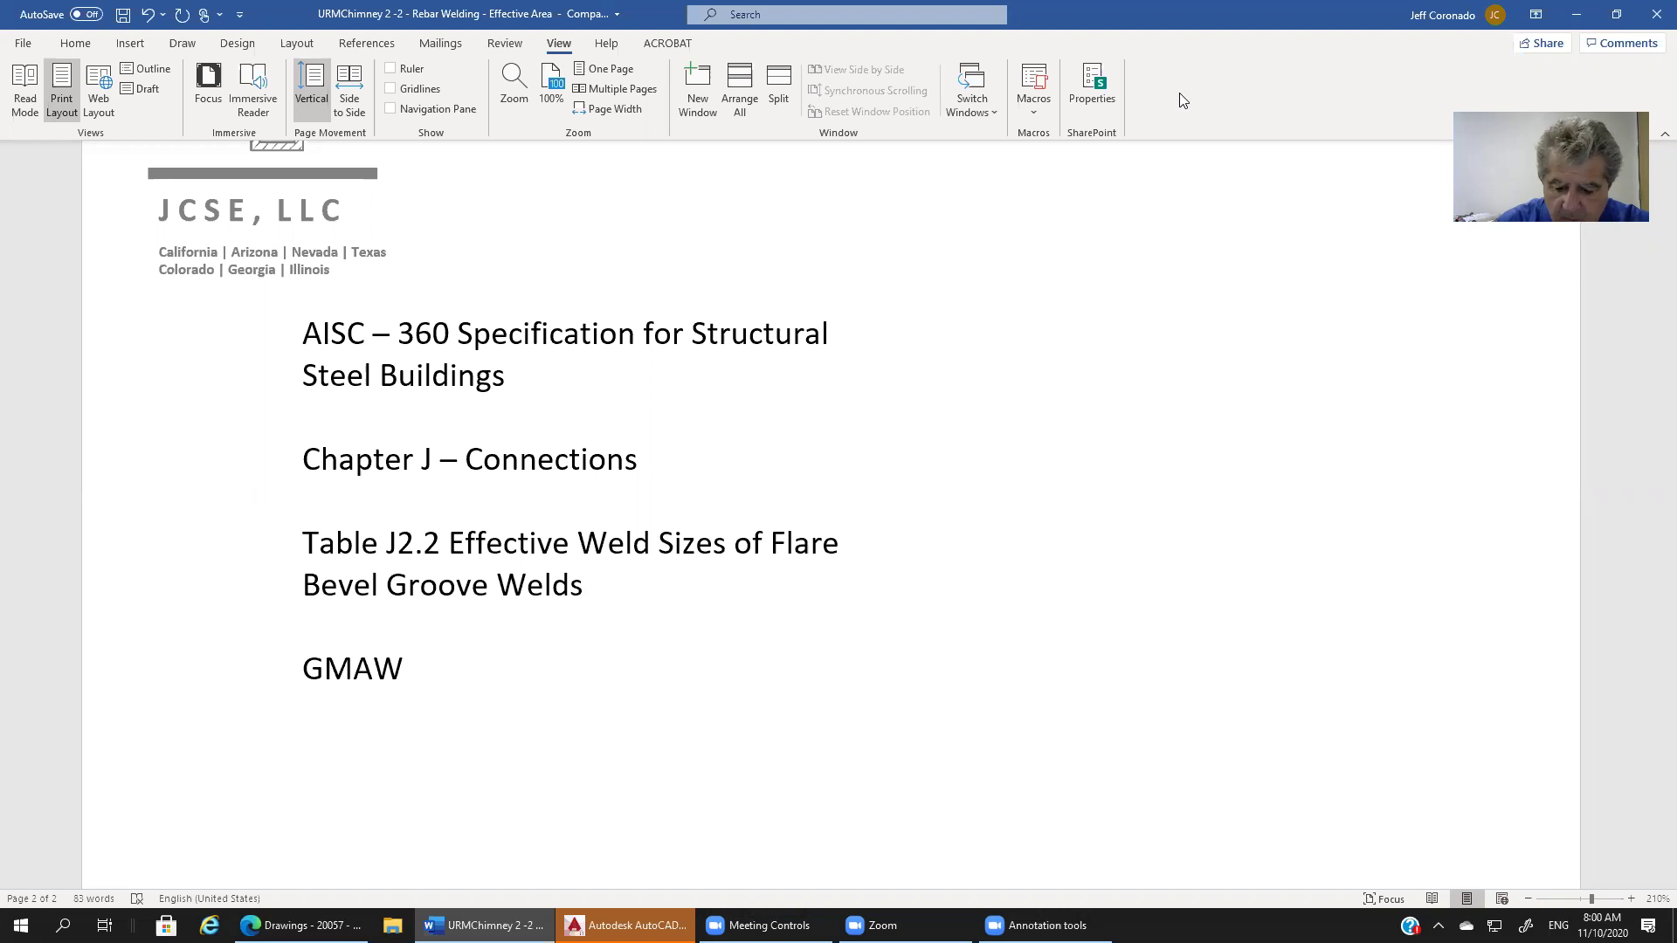
{"action": "type", "text": ", "}
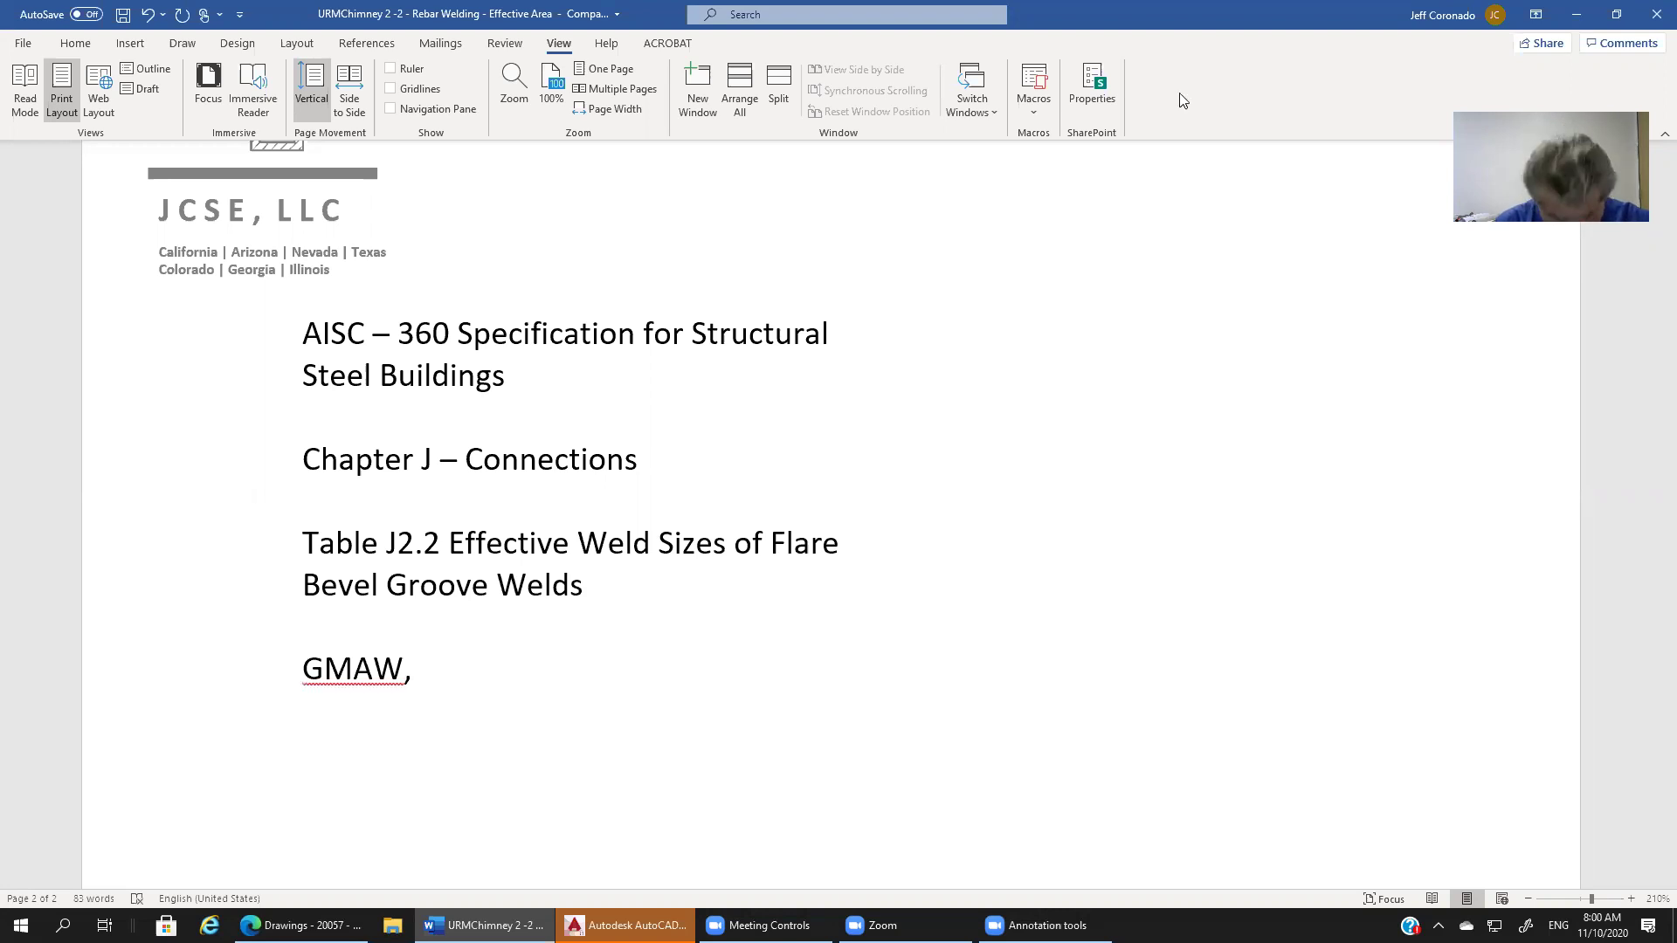
{"action": "type", "text": "FCAW-"}
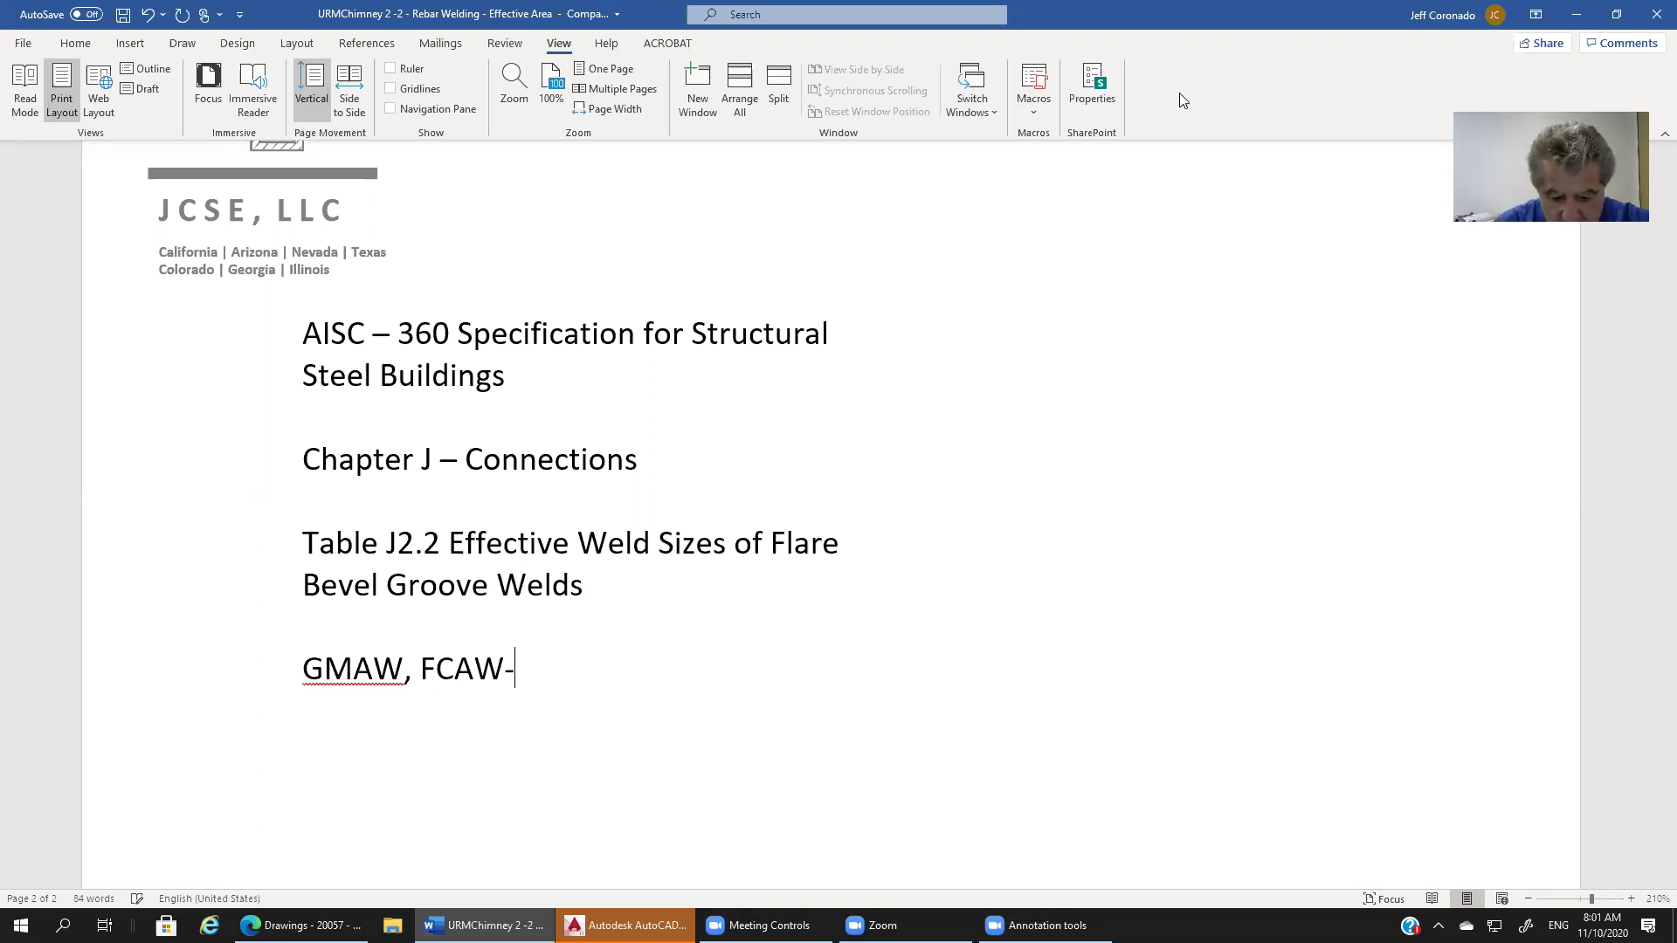
{"action": "type", "text": "G, "}
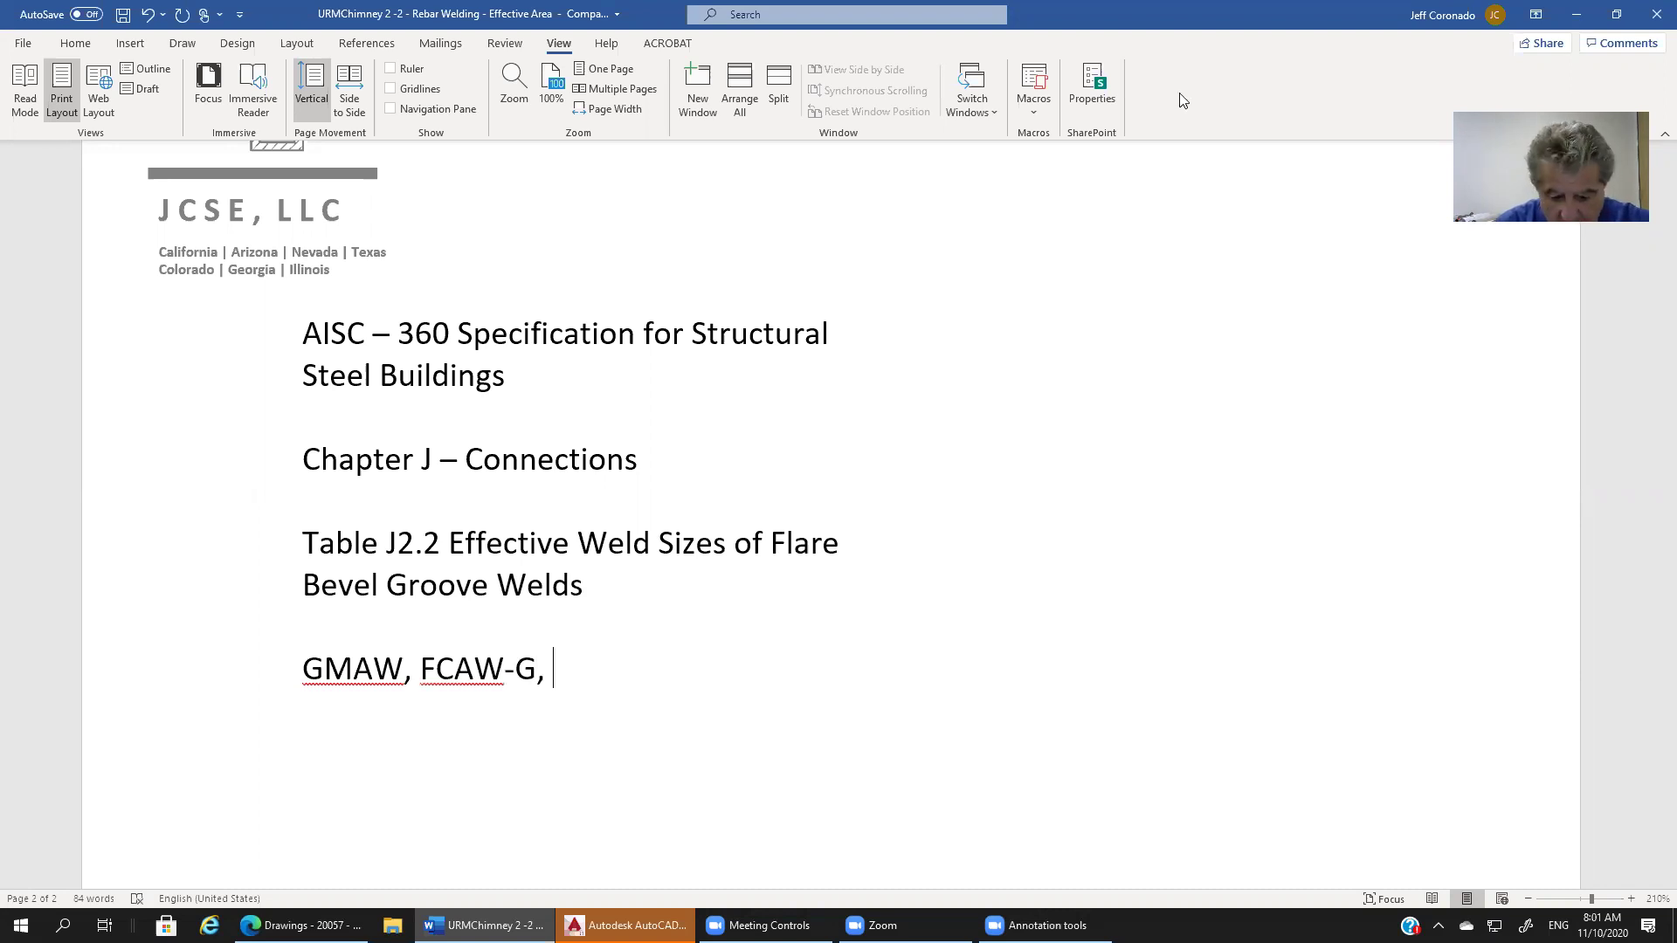
{"action": "type", "text": "SMAW"}
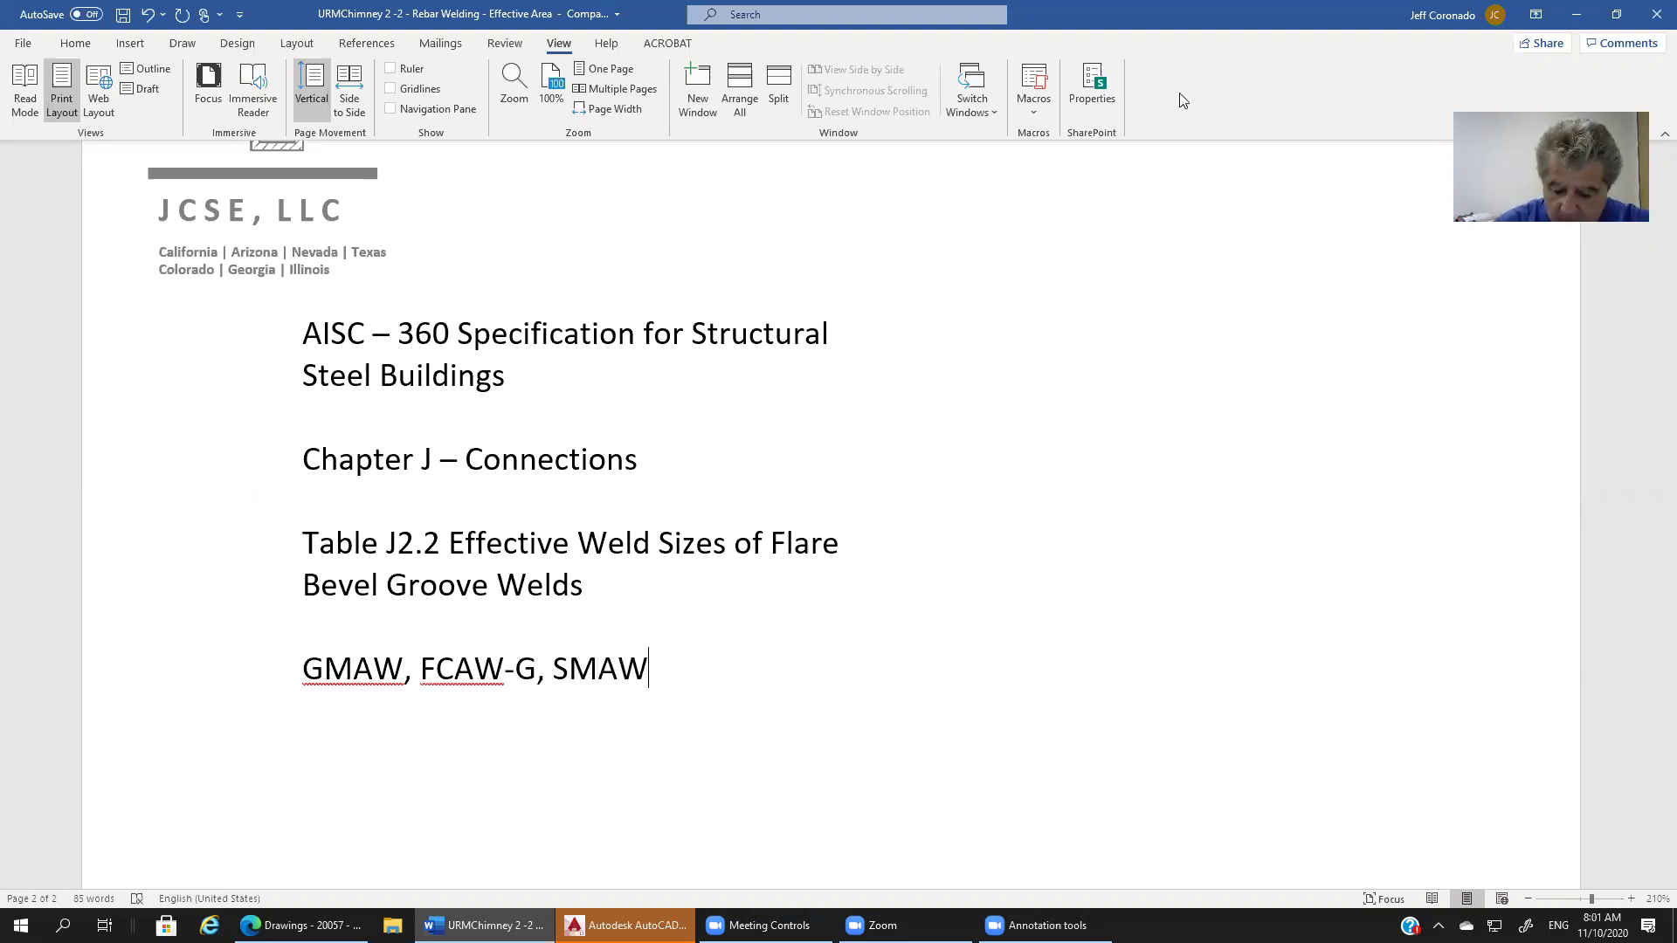
{"action": "type", "text": ", "}
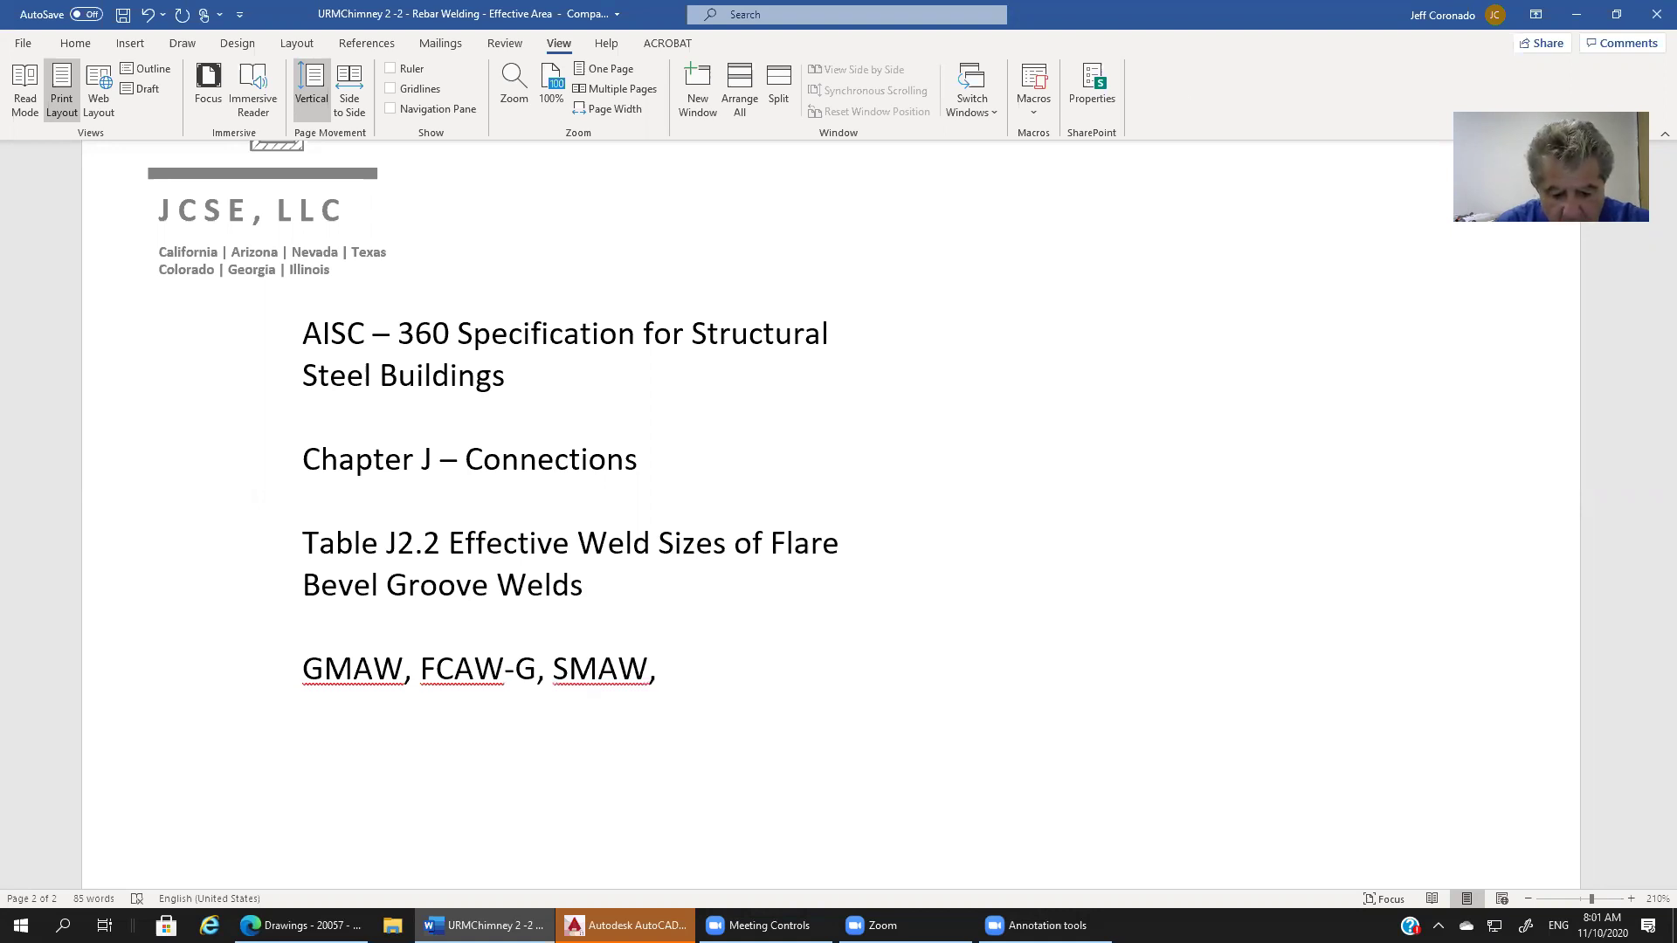
{"action": "type", "text": "FCAW-"}
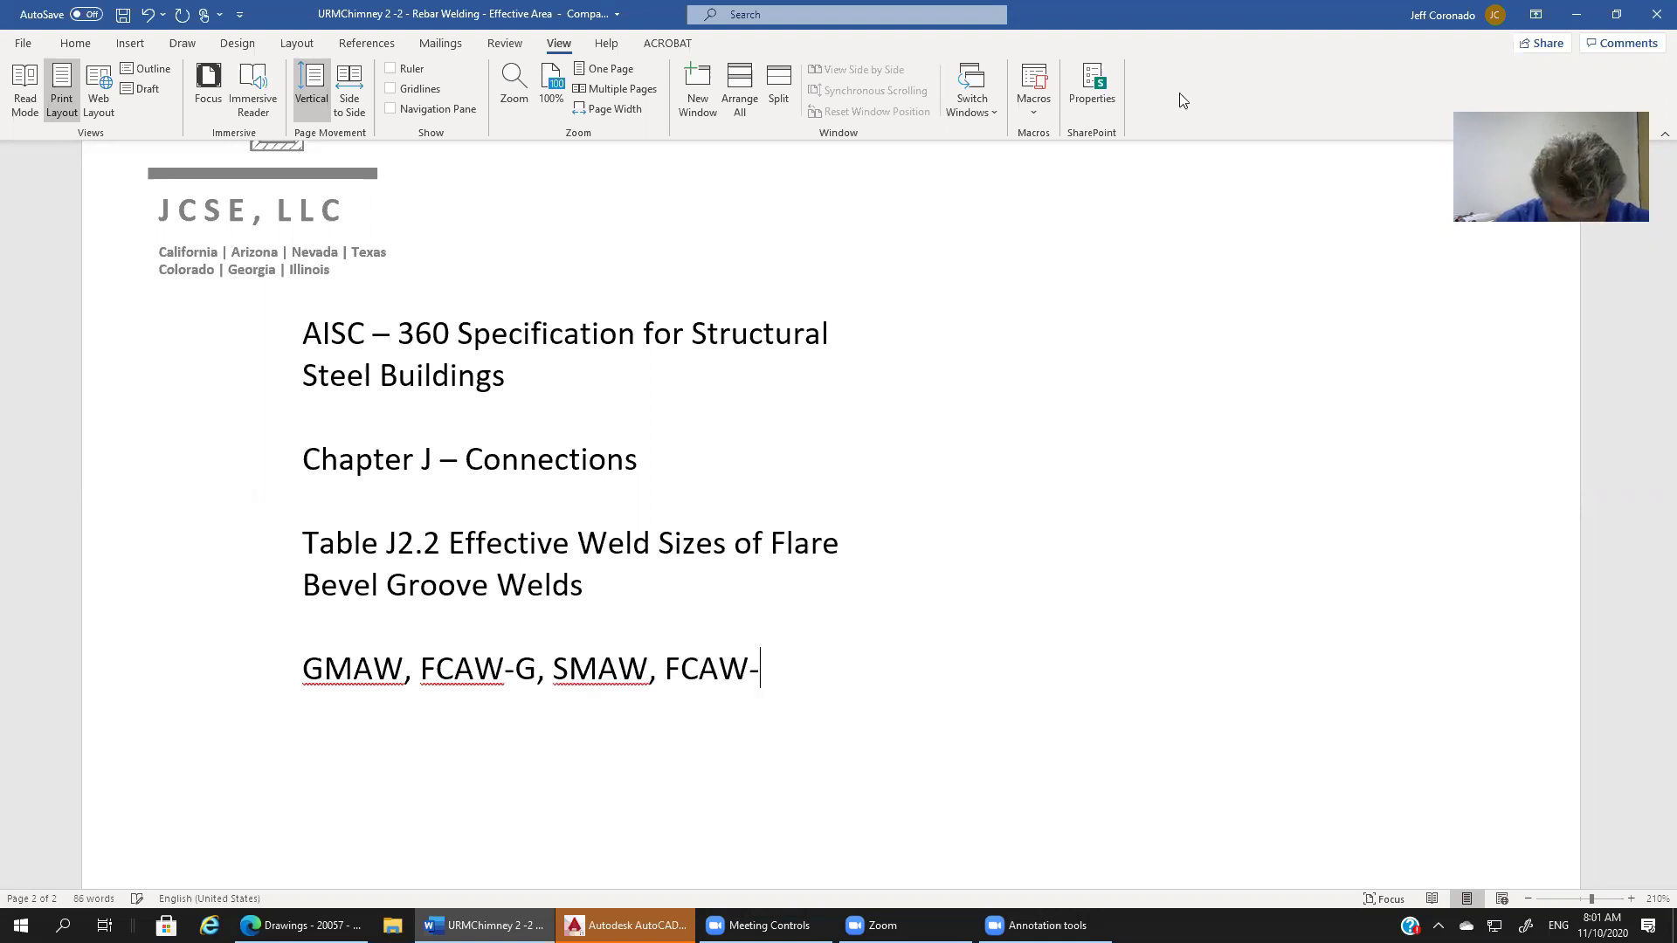
{"action": "type", "text": "S"}
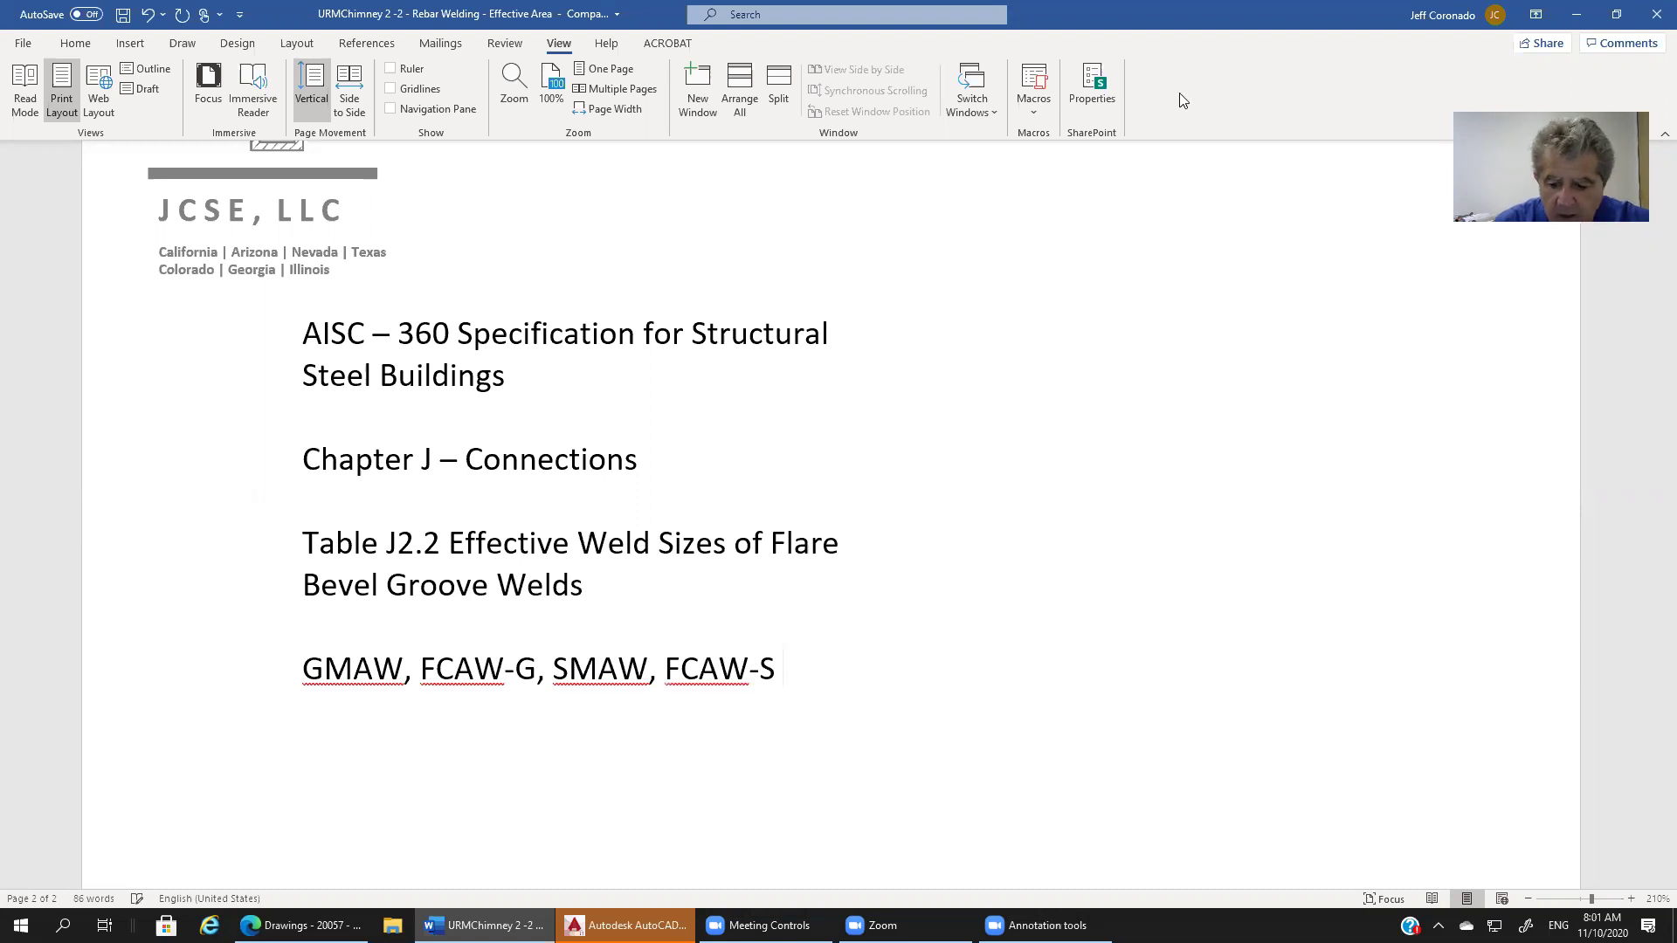
{"action": "type", "text": ", SAW"}
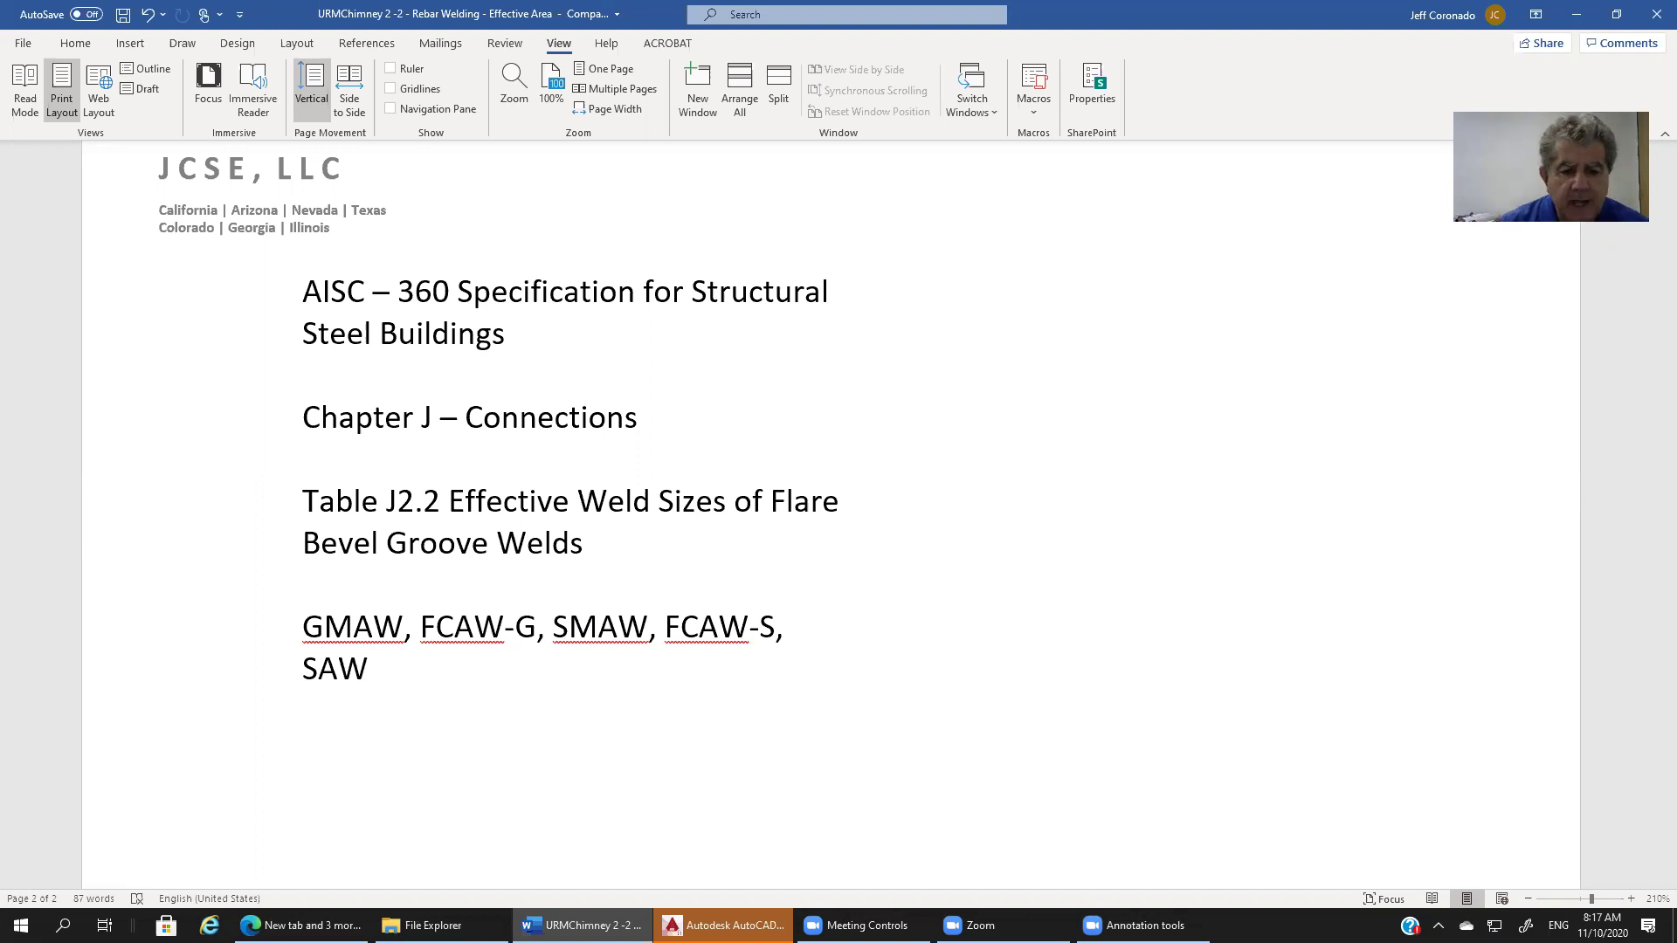
Type the line 'FCAW-S, flux cored arc welding, self shielded', fixing typos, and start a new paragraph.
{"action": "type", "text": "FCAW"}
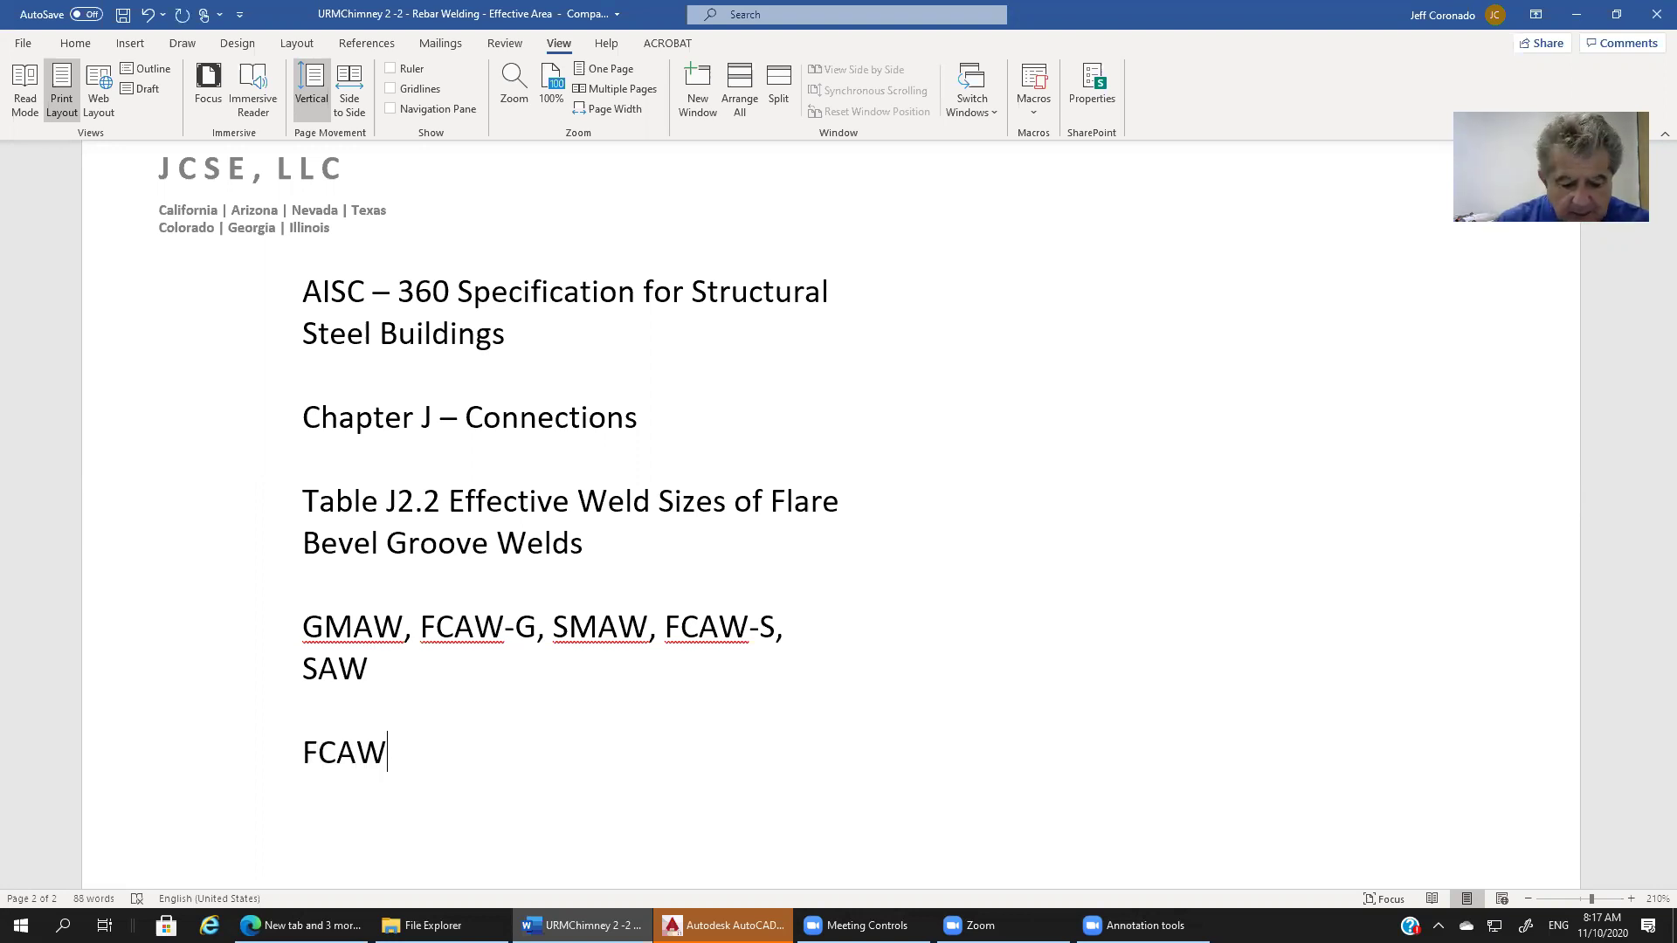
{"action": "type", "text": "-S"}
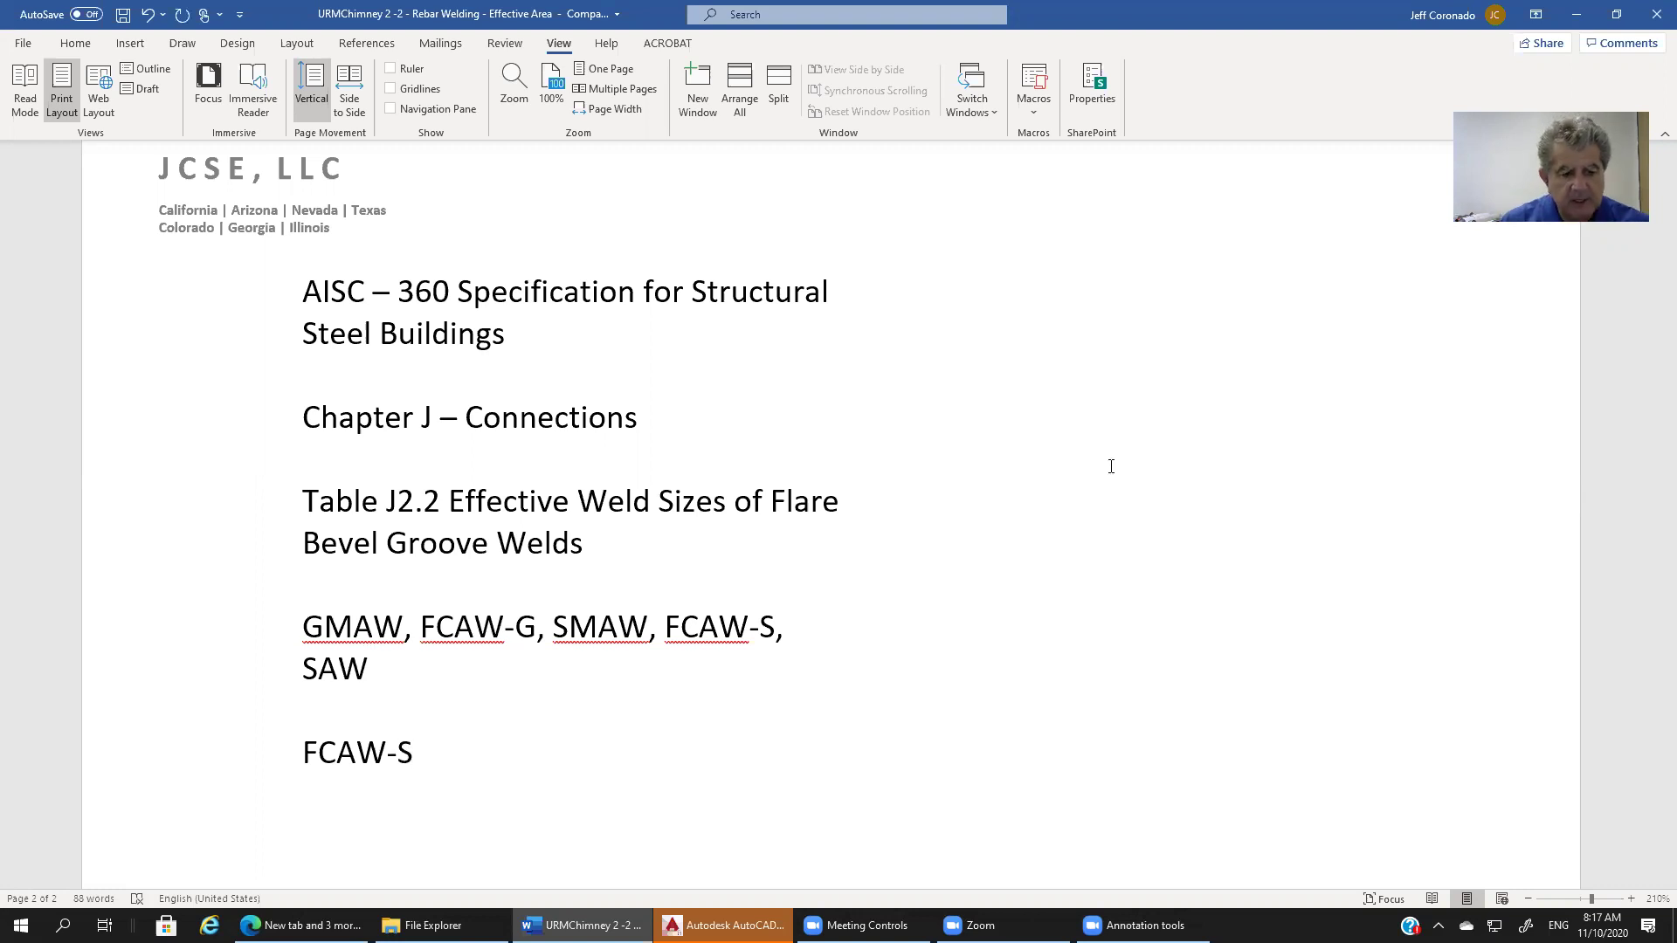
{"action": "type", "text": ", "}
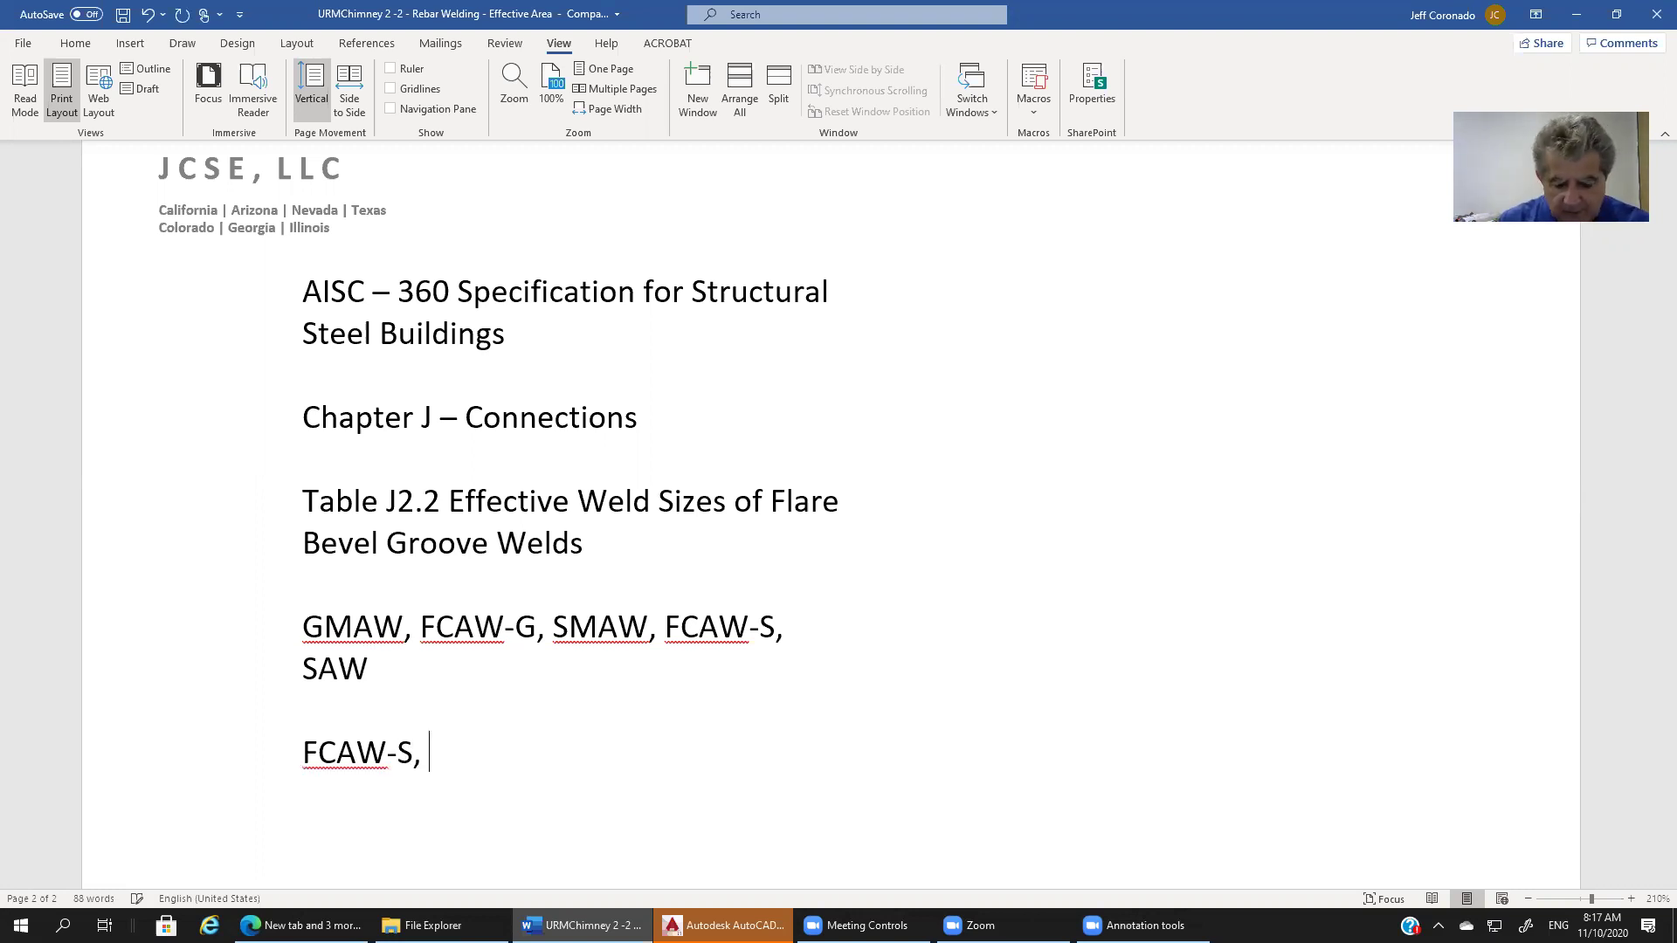
{"action": "type", "text": "flcu"}
{"action": "key", "text": "BackSpace"}
{"action": "key", "text": "BackSpace"}
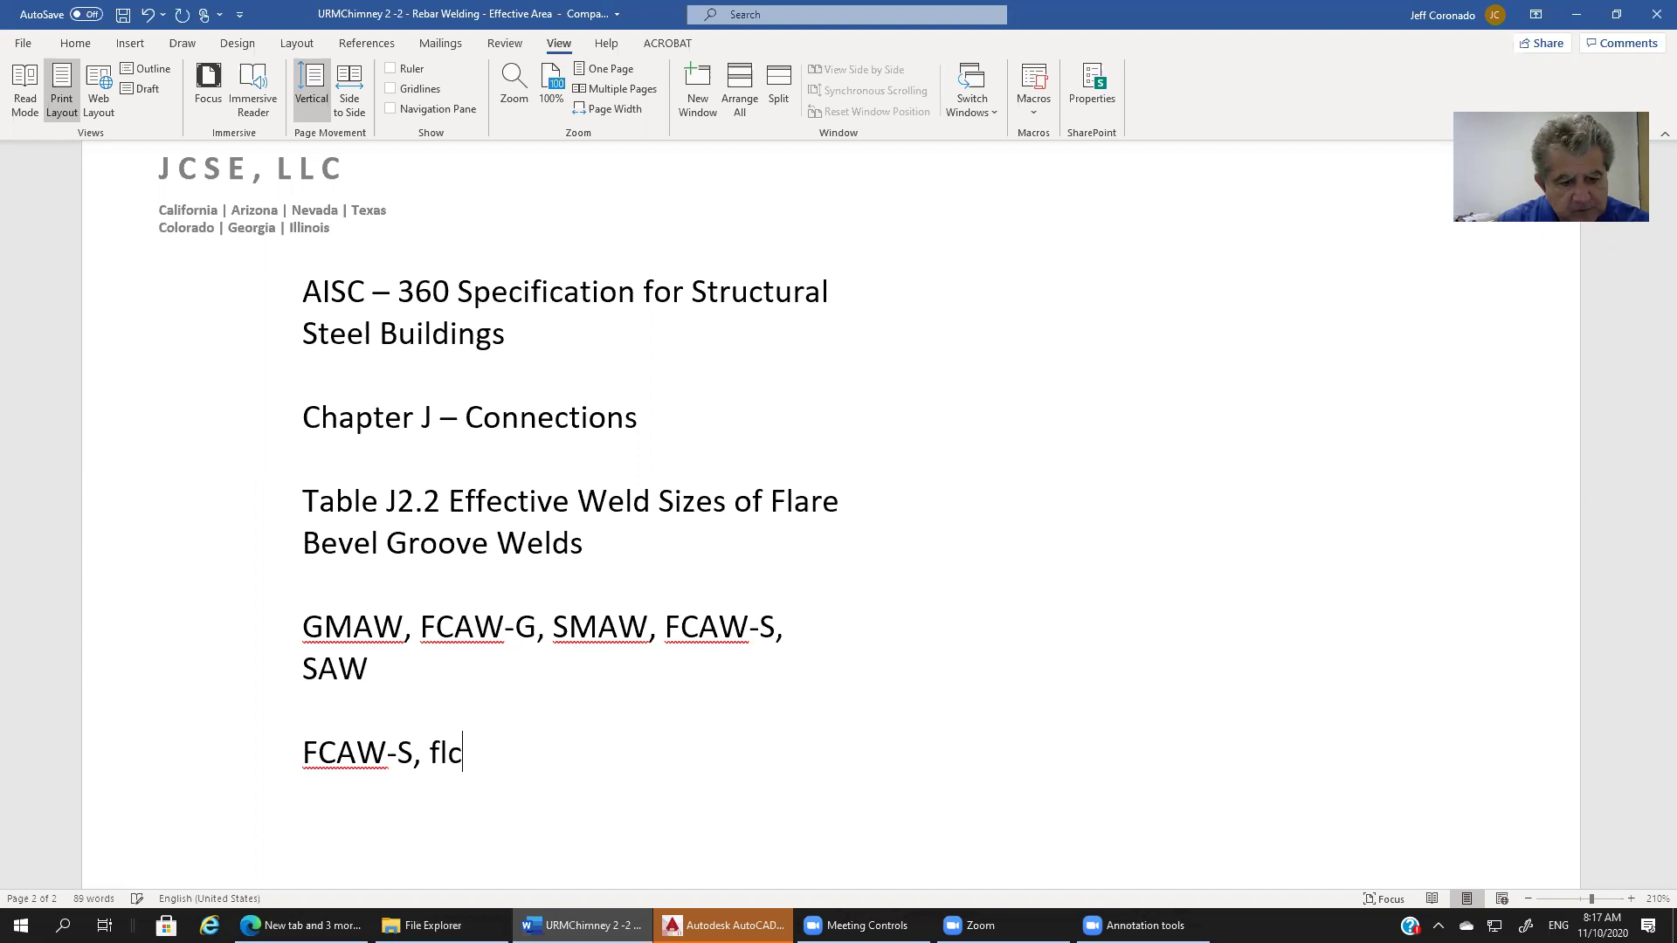
{"action": "type", "text": "ux cor"}
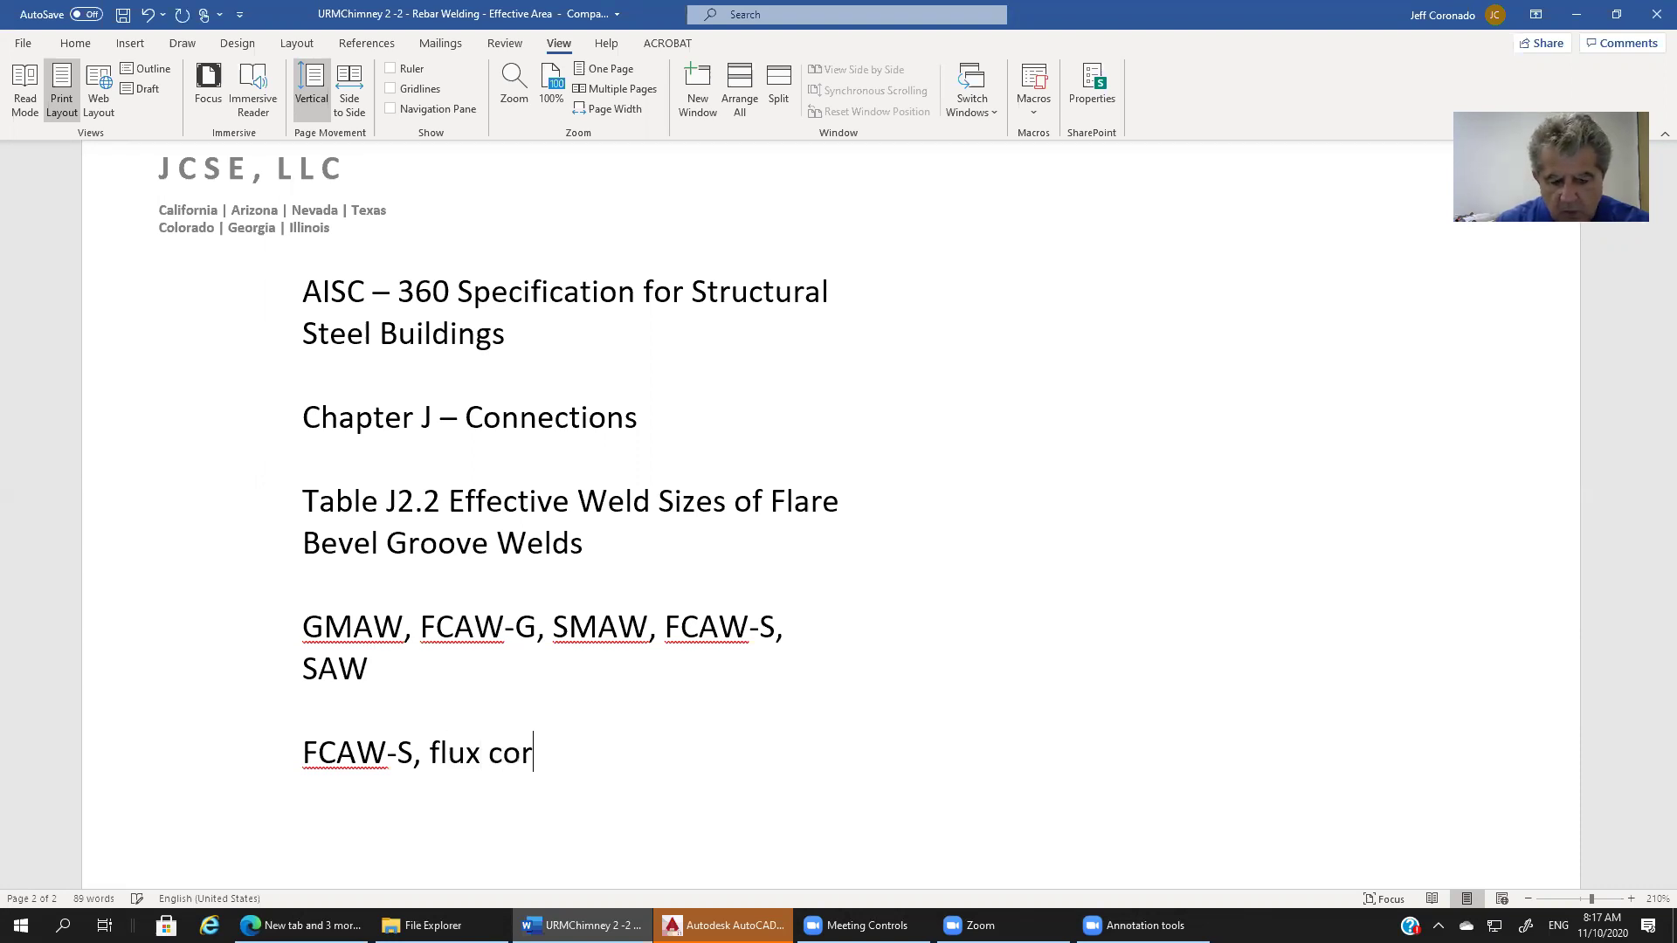
{"action": "type", "text": "ed arc "}
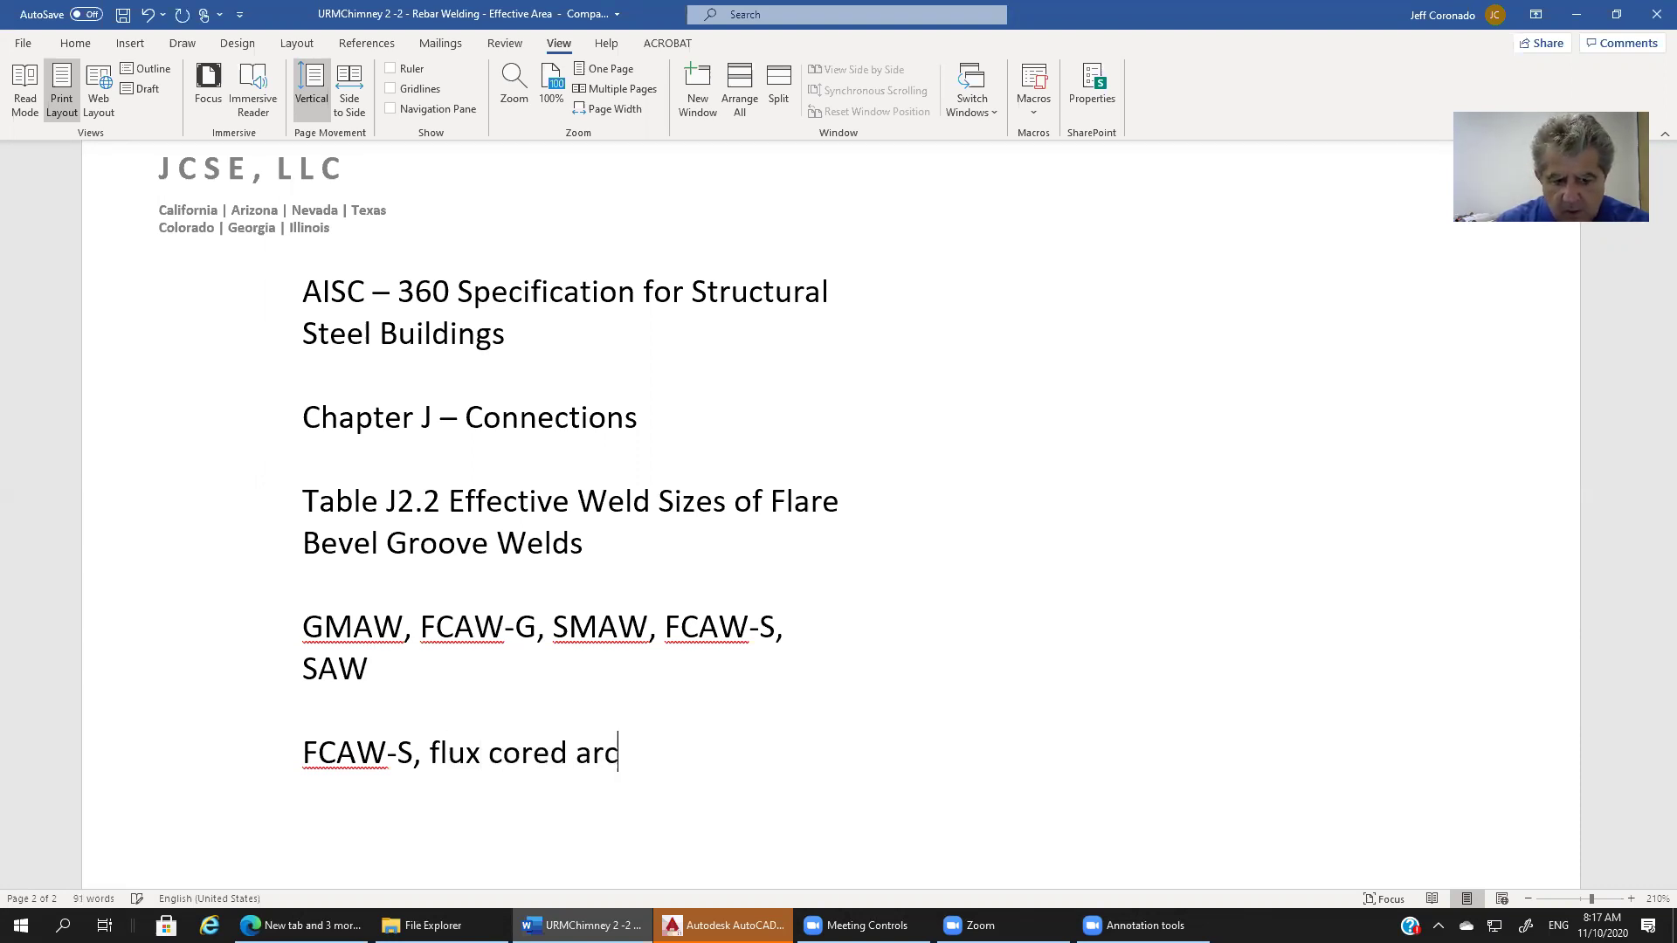
{"action": "type", "text": "welding,"}
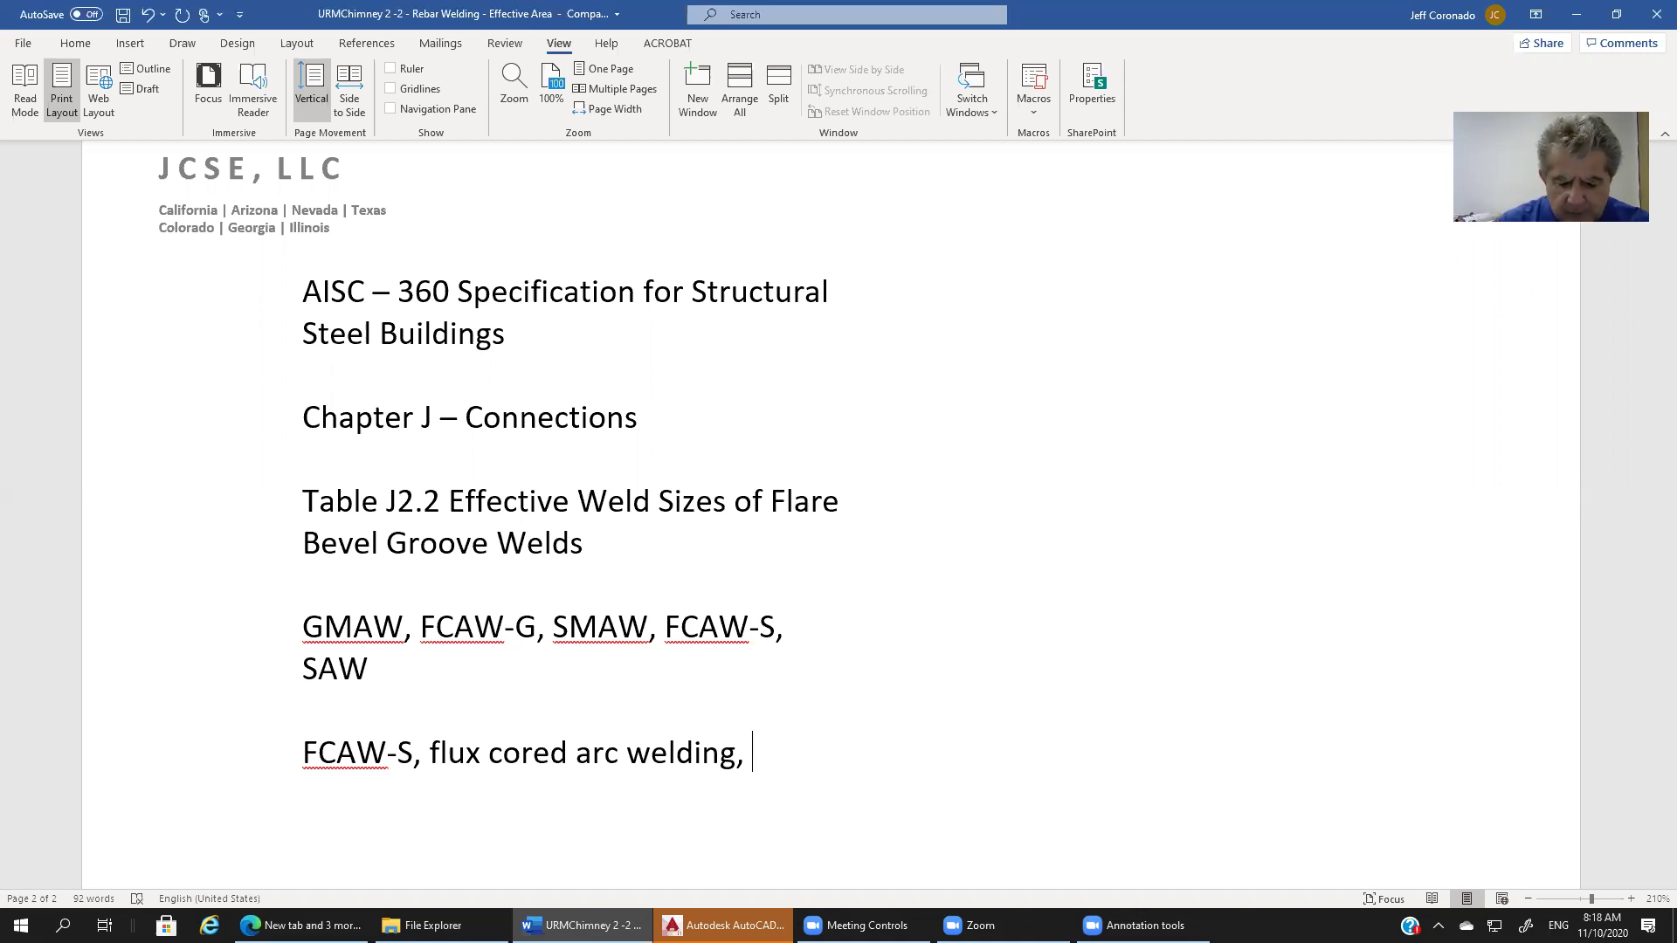
{"action": "type", "text": "self shield"}
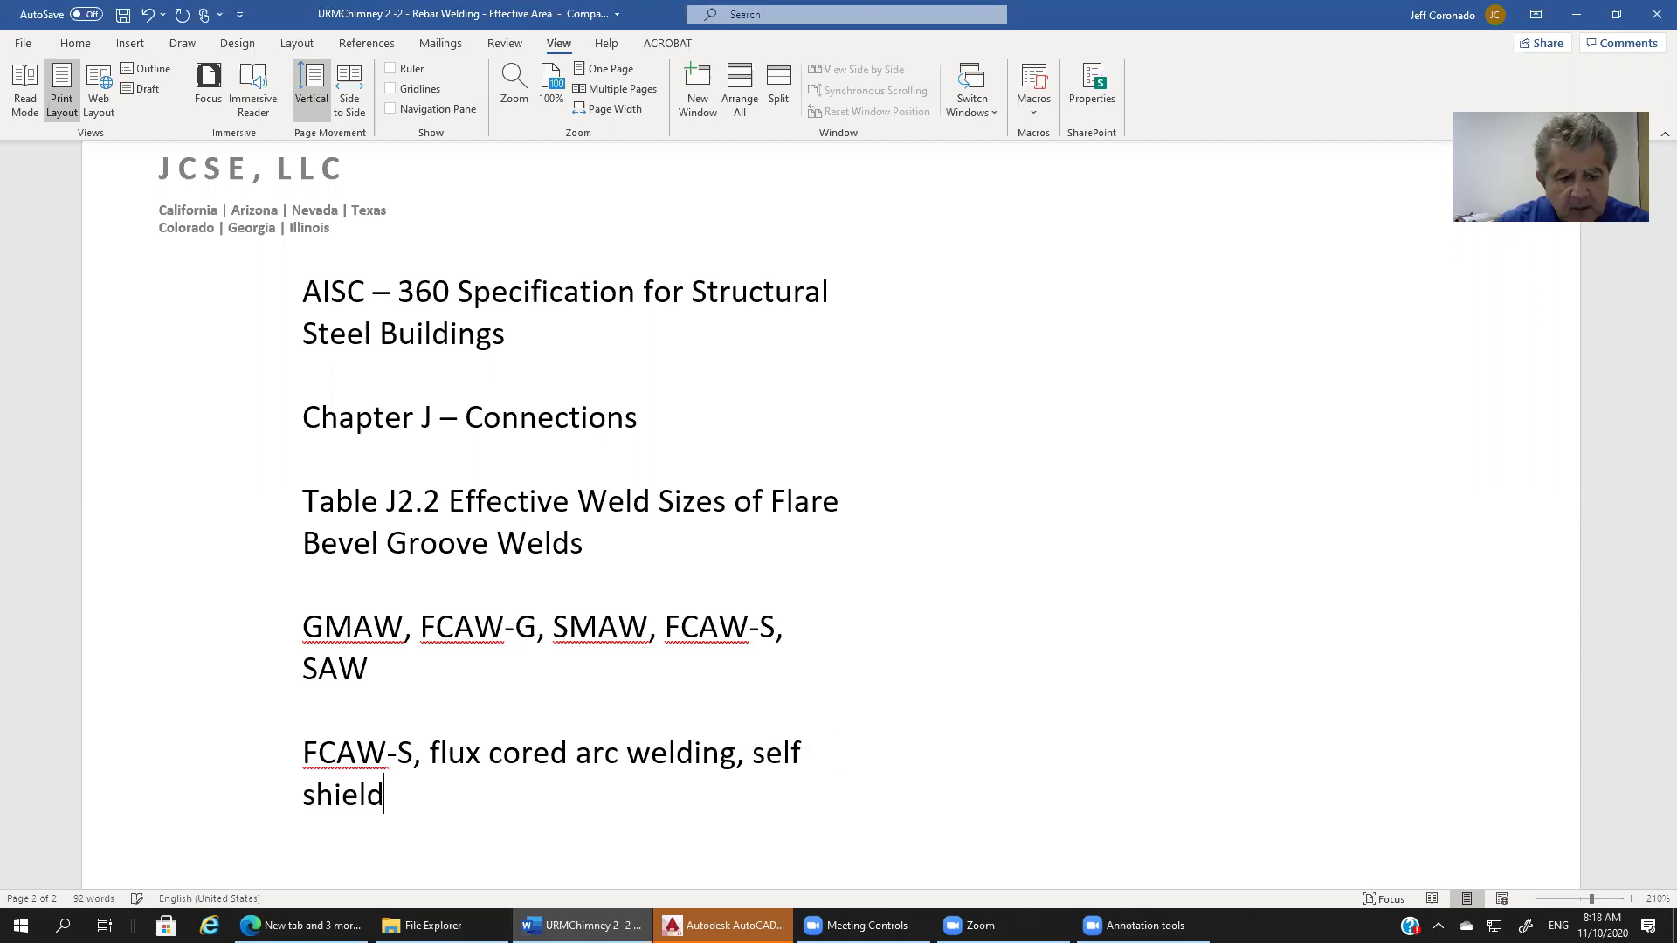
{"action": "type", "text": "ed"}
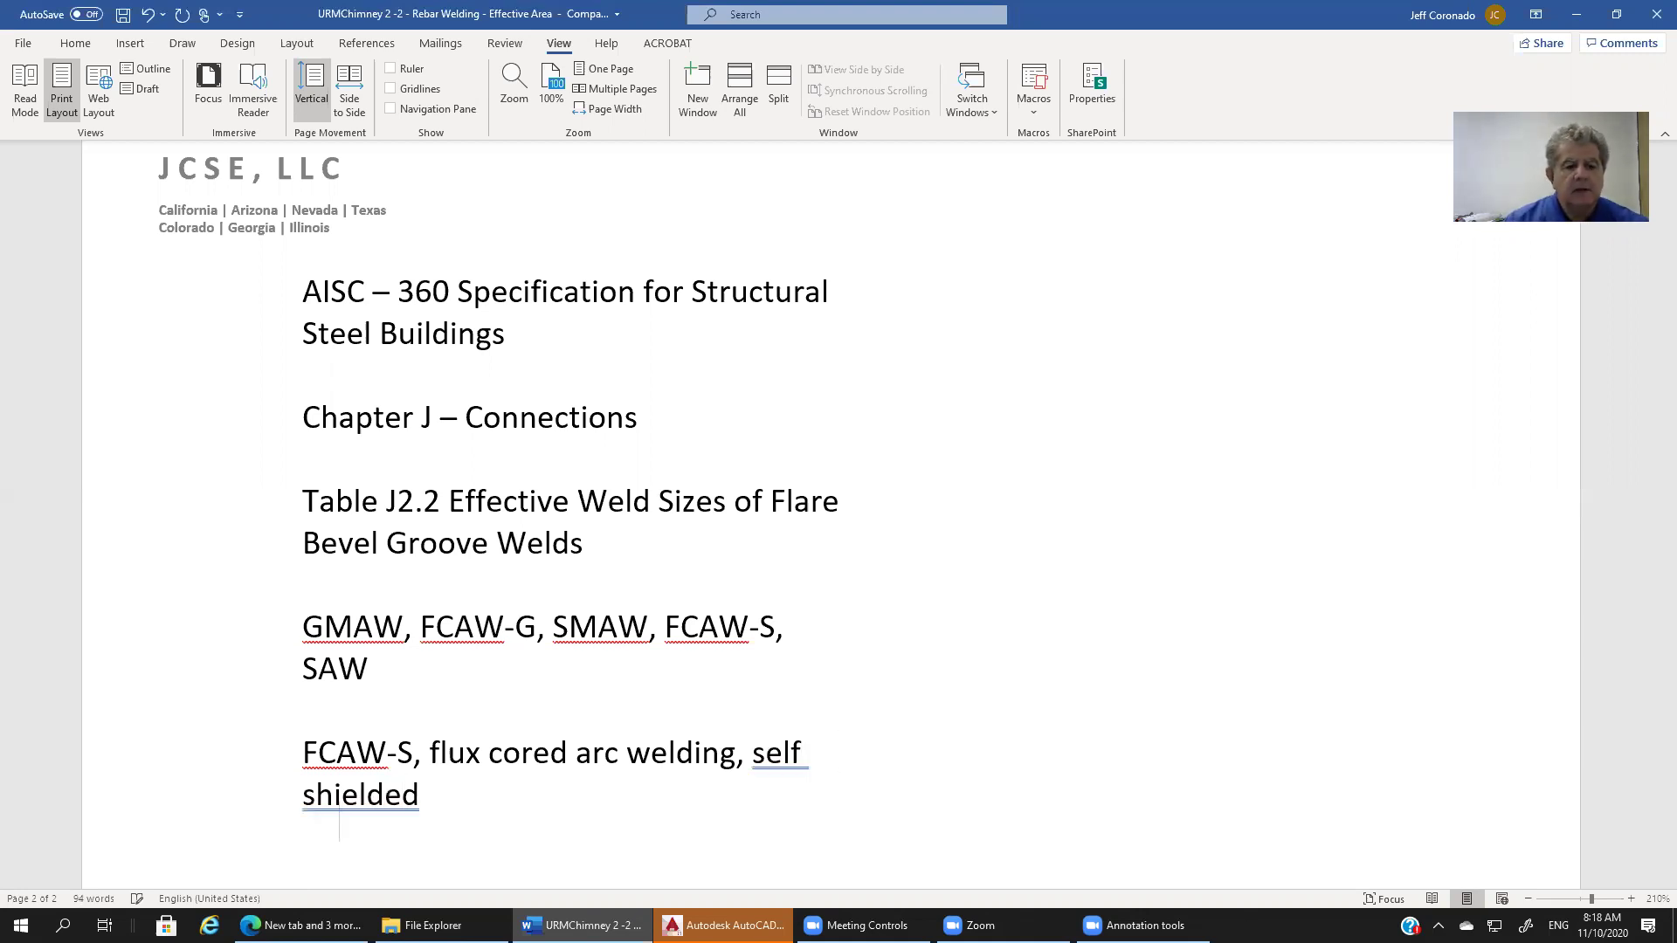
{"action": "key", "text": "Return"}
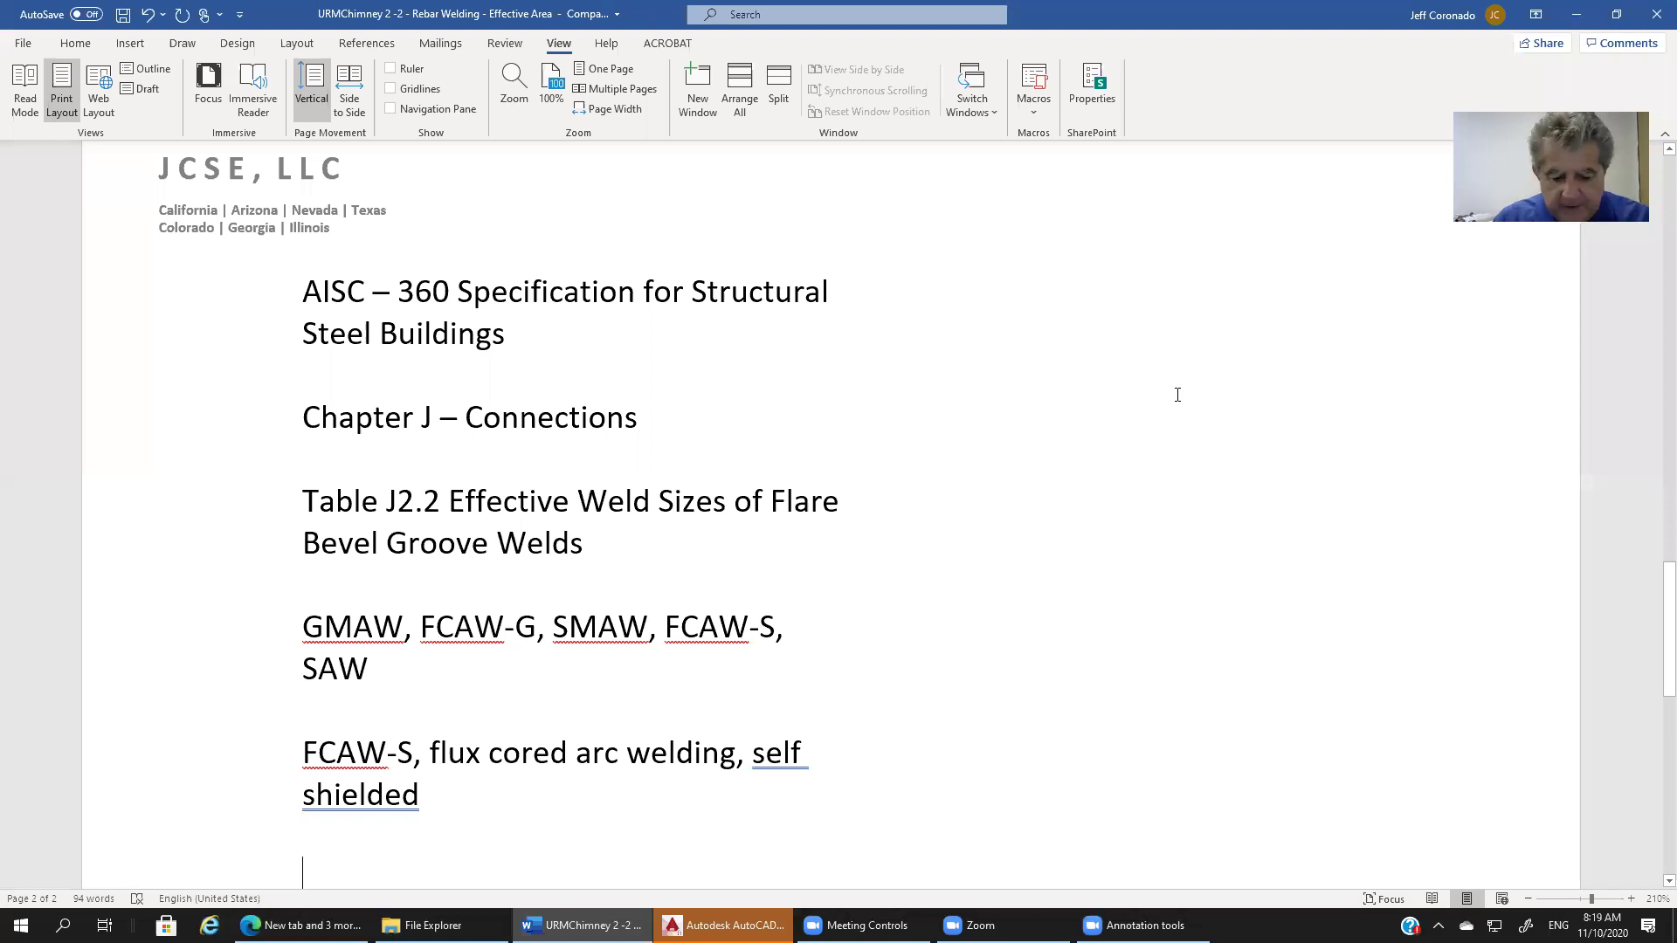
Enter the formula 'T effective = 5/16 * R' followed by blank lines.
{"action": "type", "text": "T"}
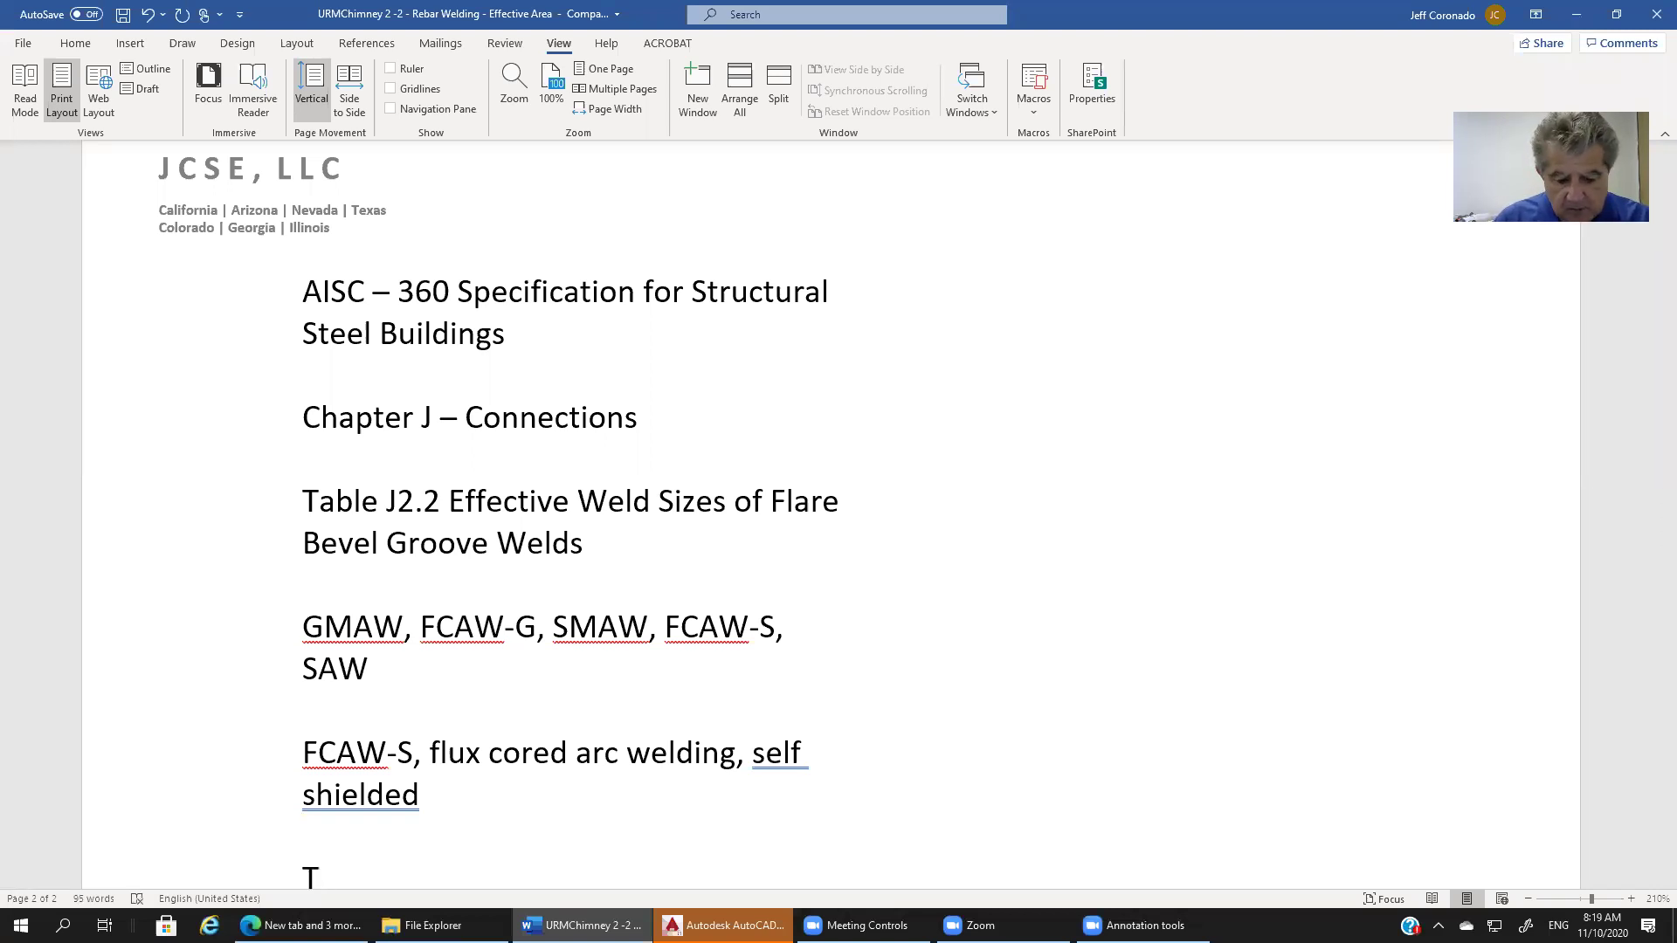
{"action": "type", "text": " eff"}
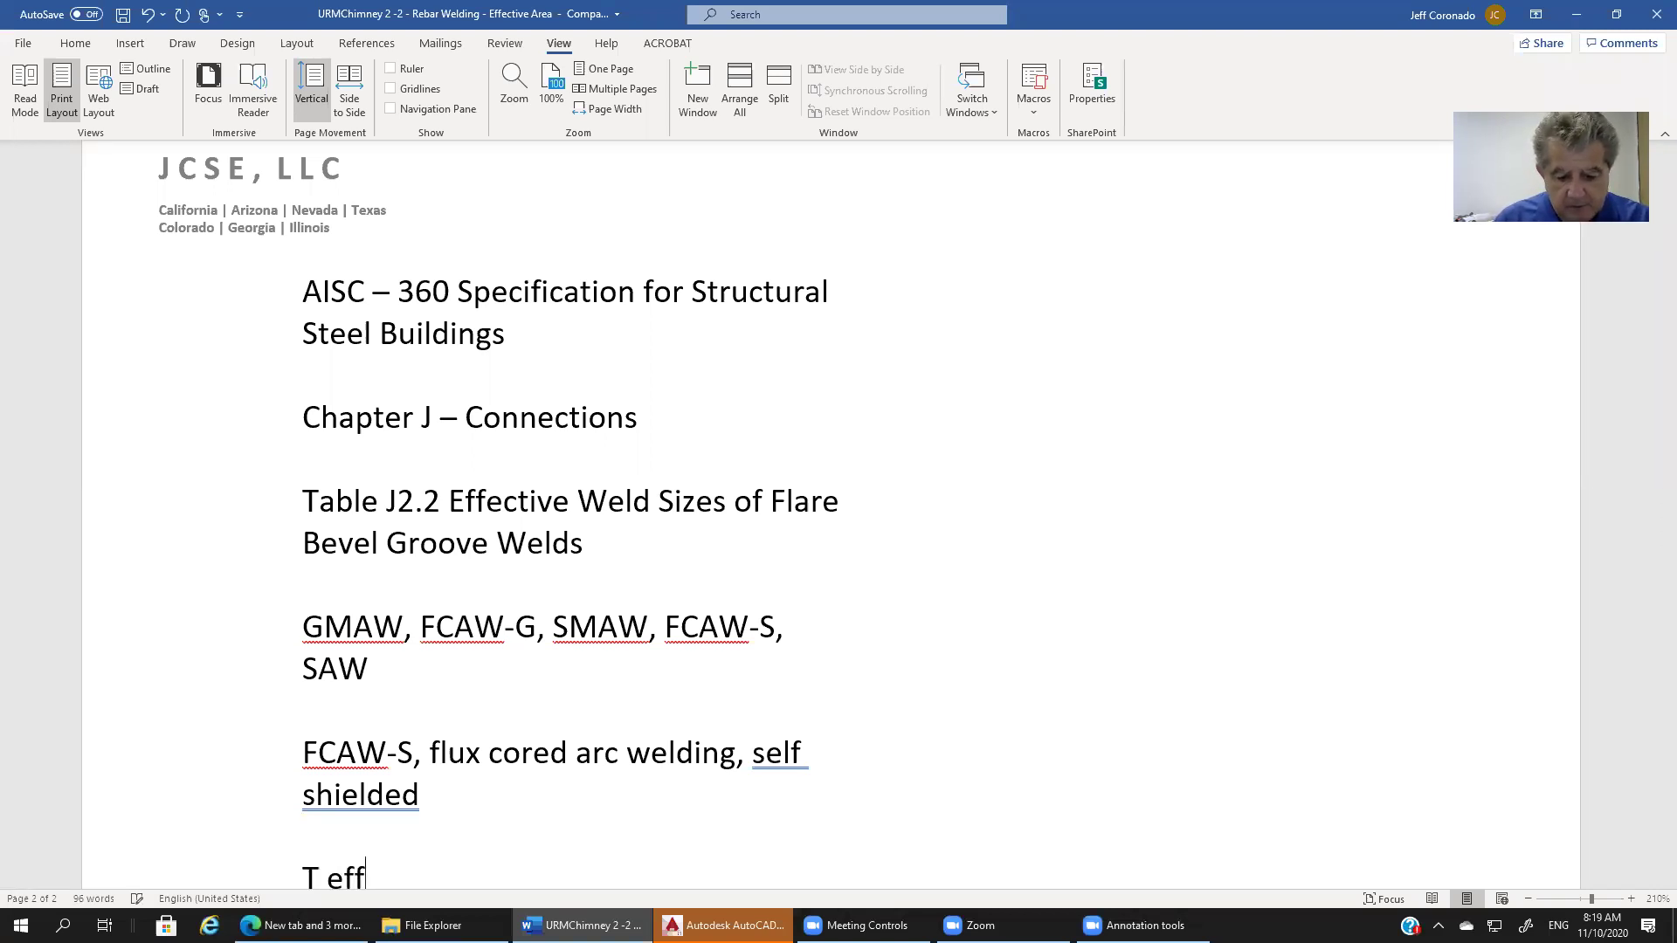
{"action": "type", "text": "ective "}
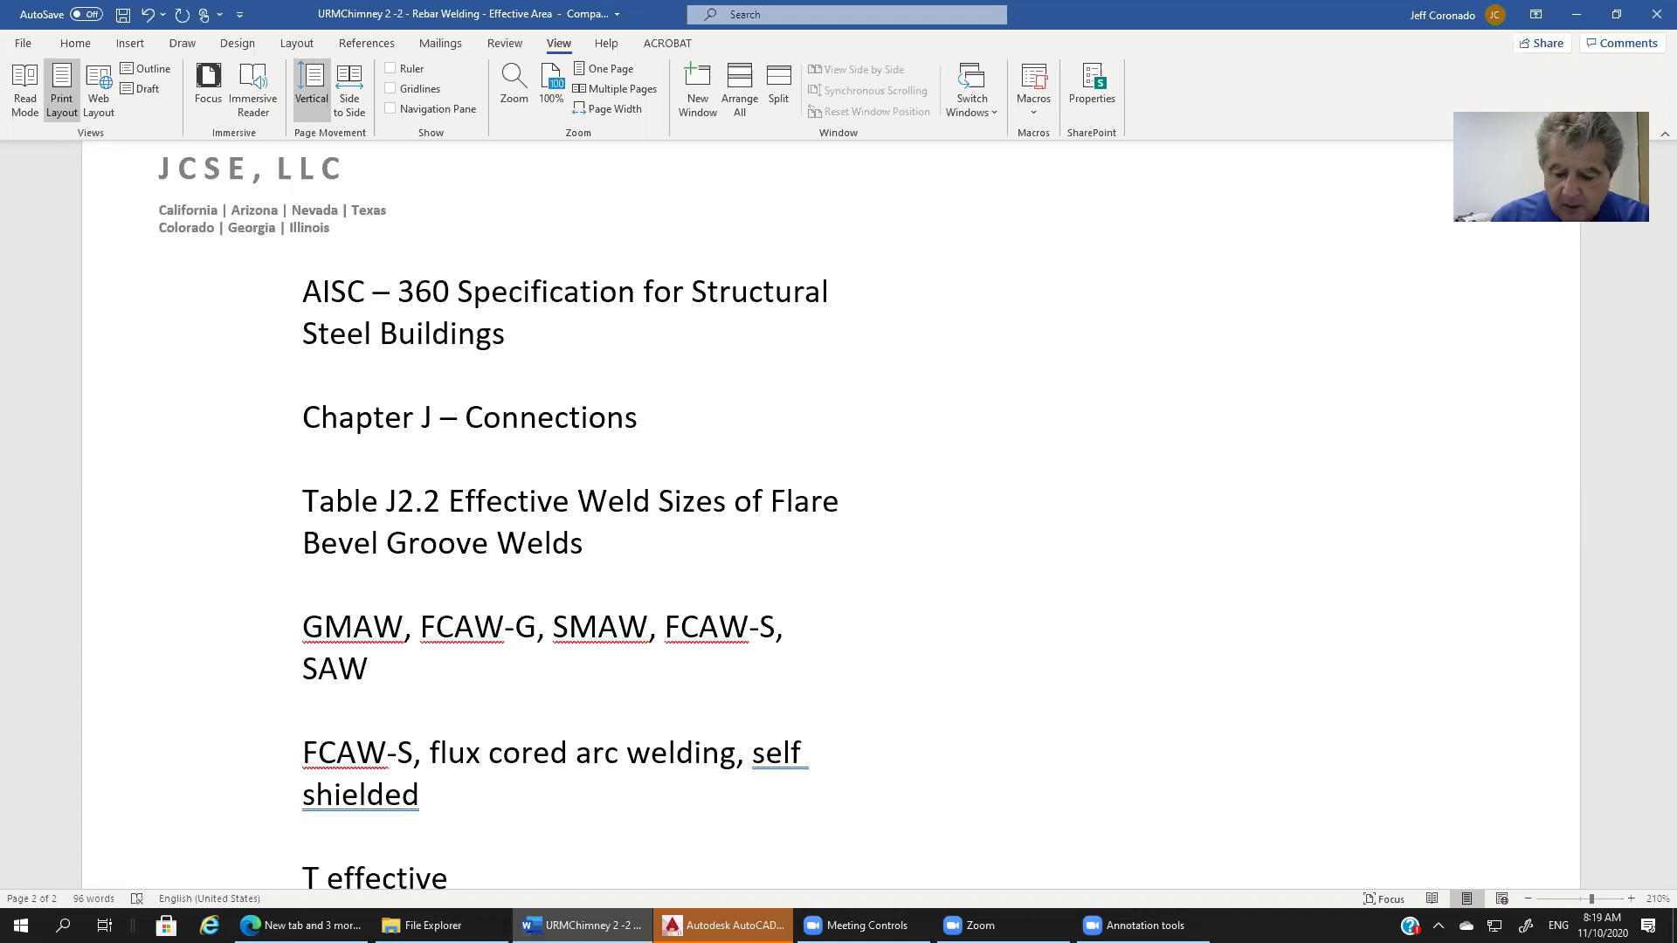
{"action": "type", "text": "= "}
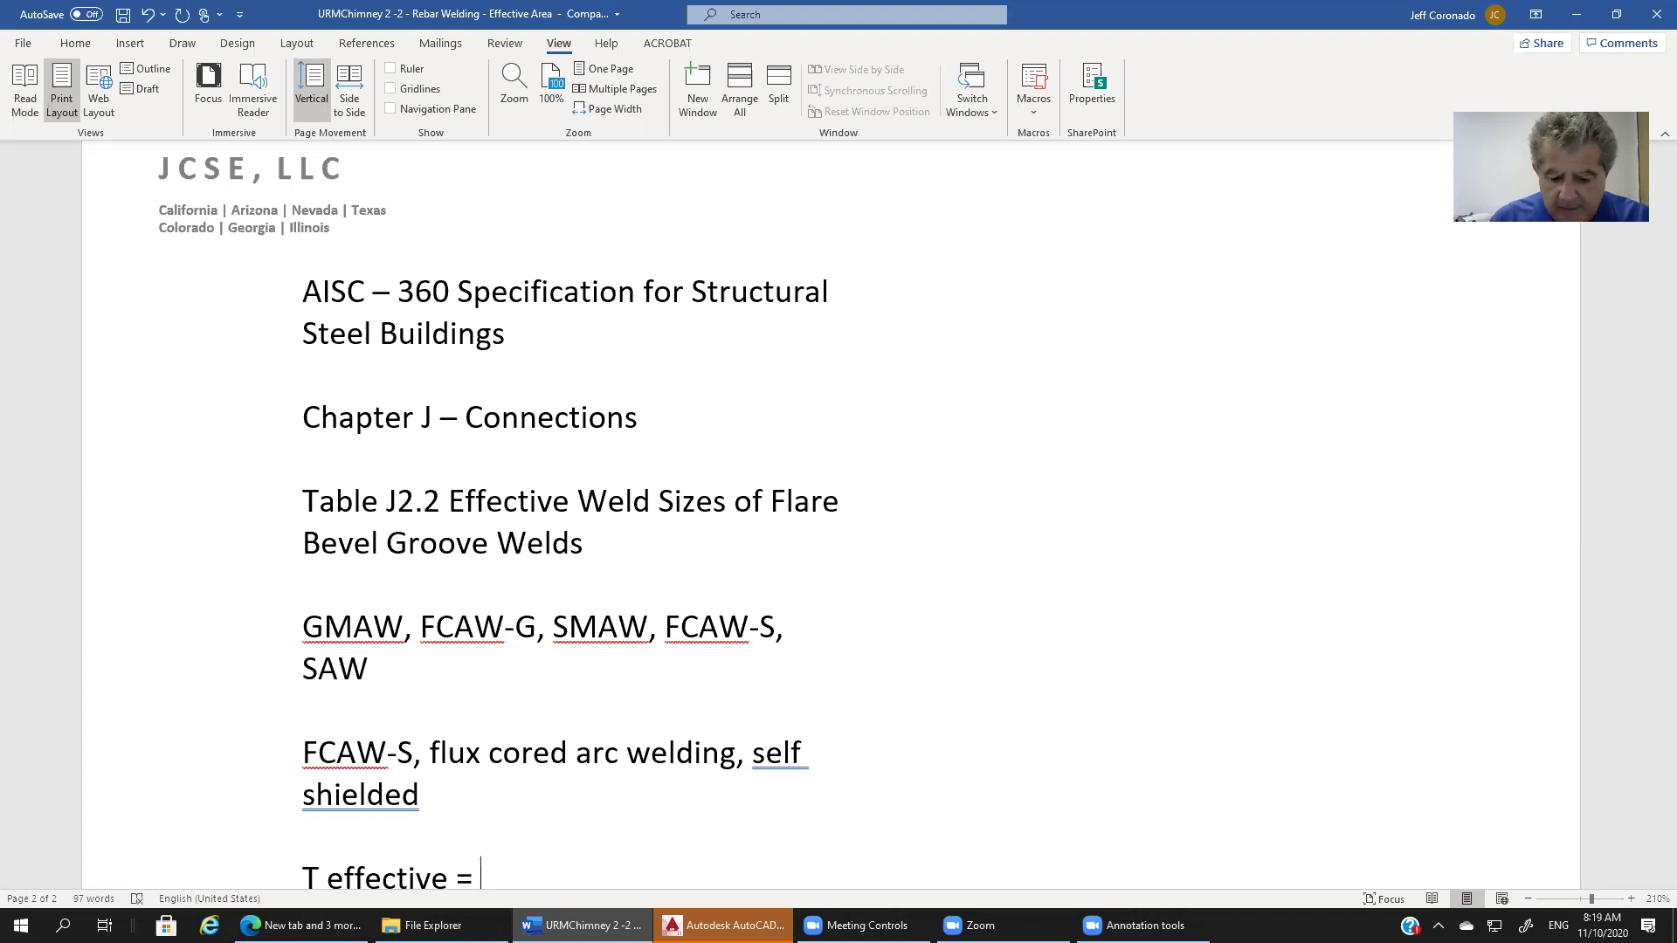
{"action": "type", "text": "5/16"}
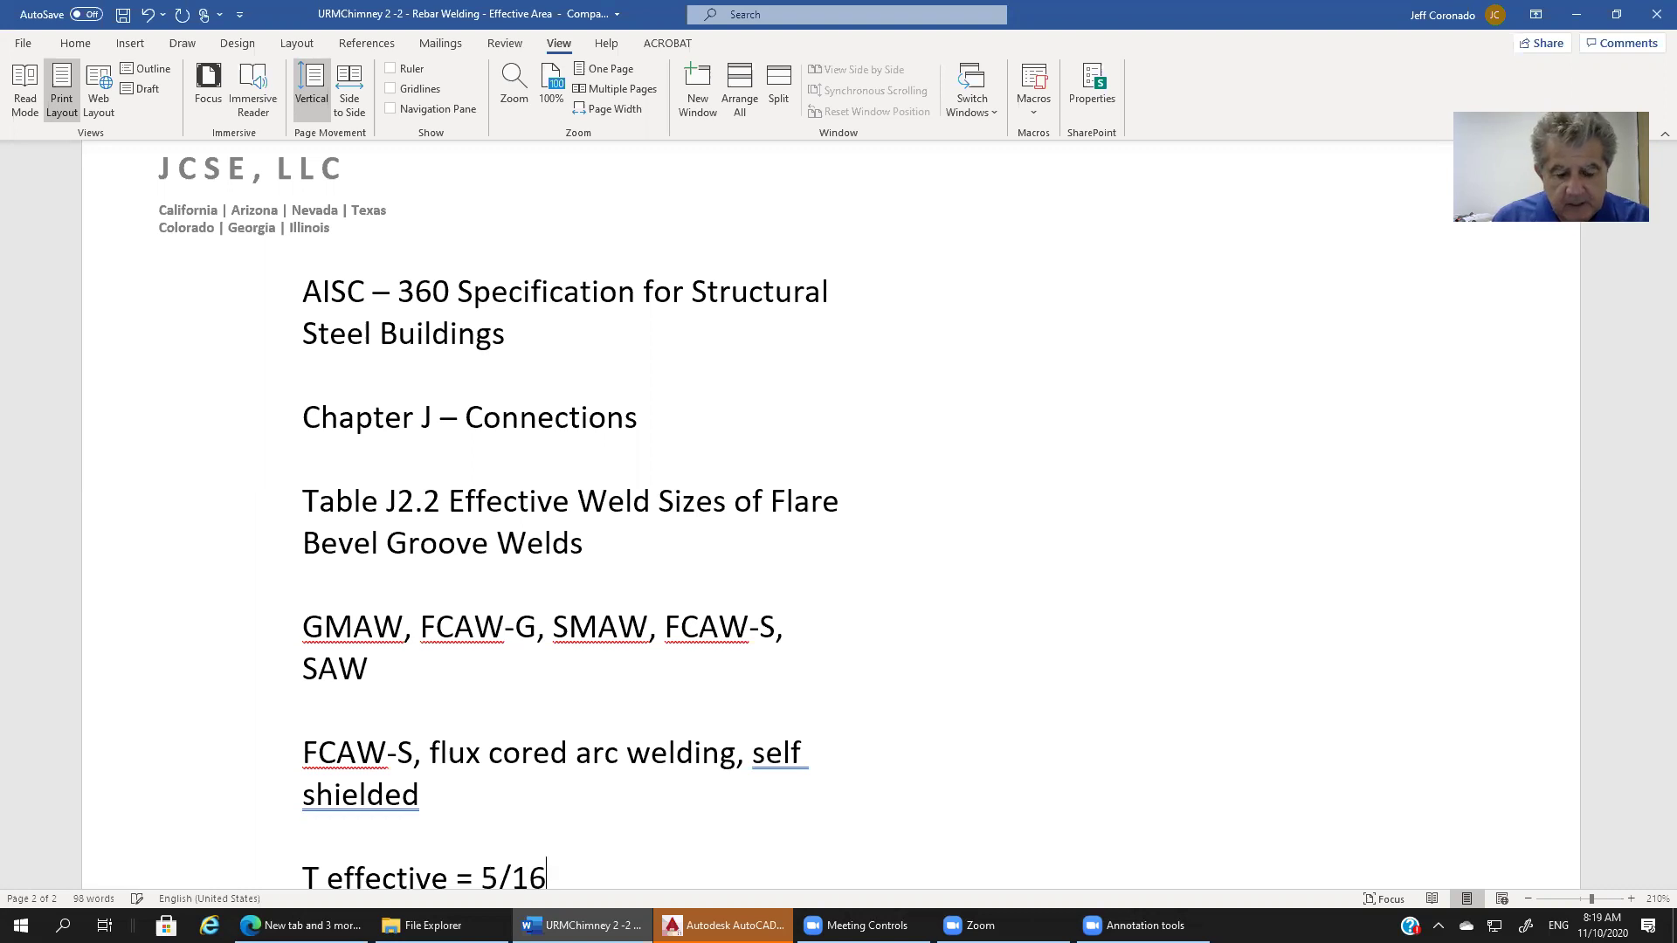
{"action": "type", "text": " * R"}
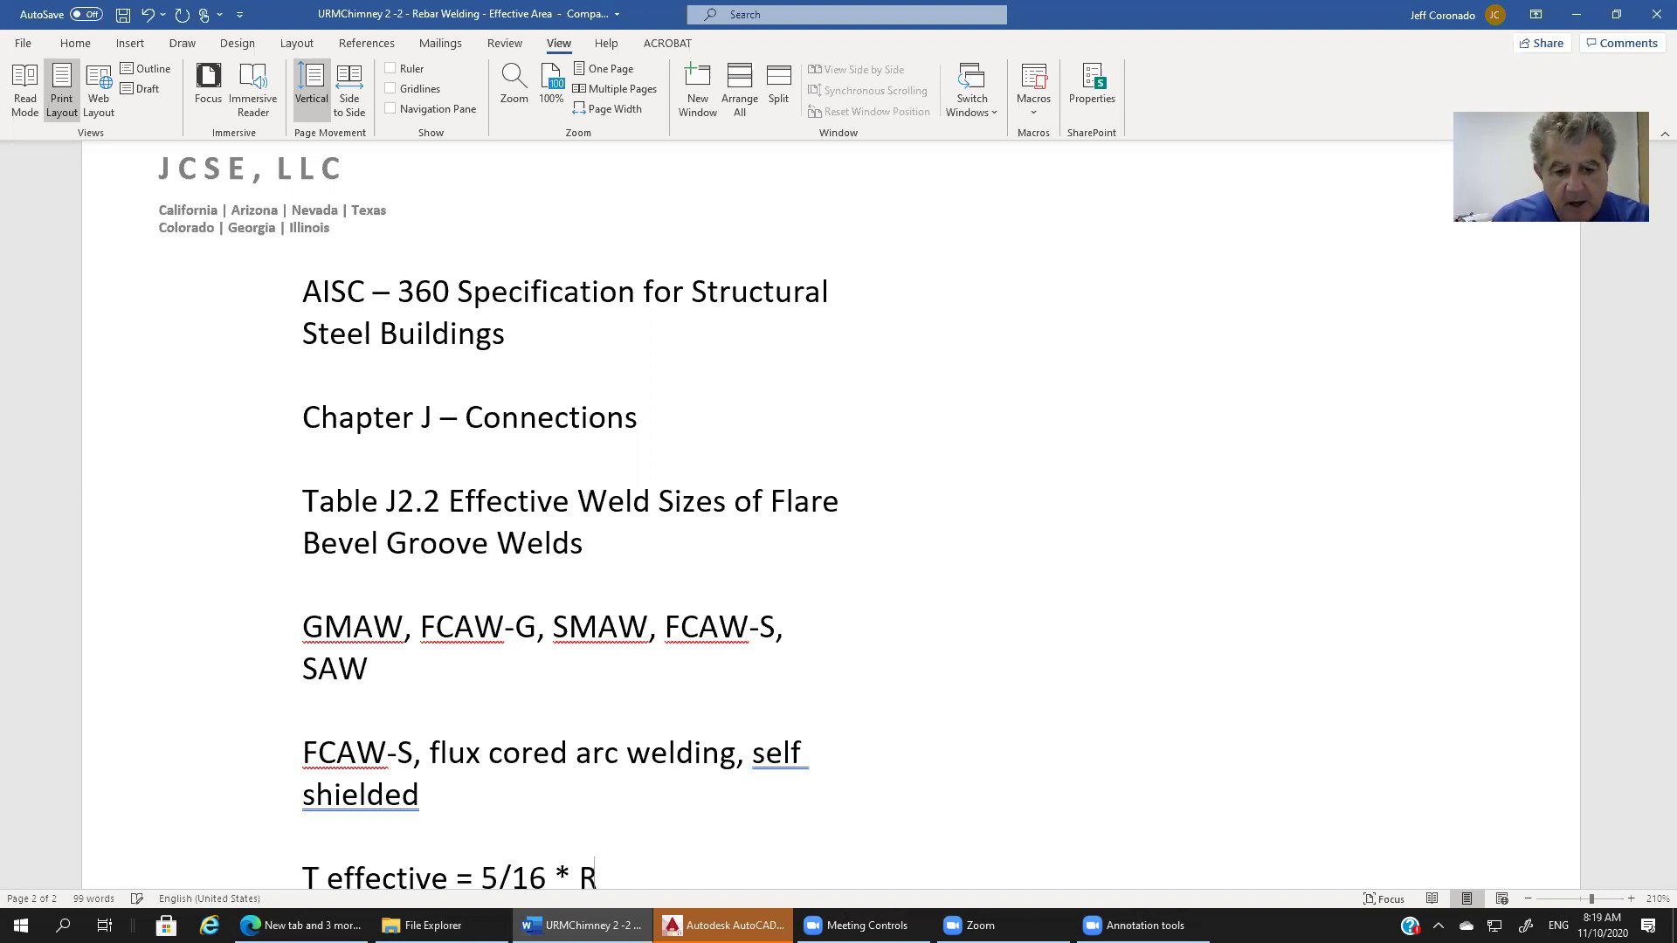
{"action": "key", "text": "Return"}
{"action": "key", "text": "Return"}
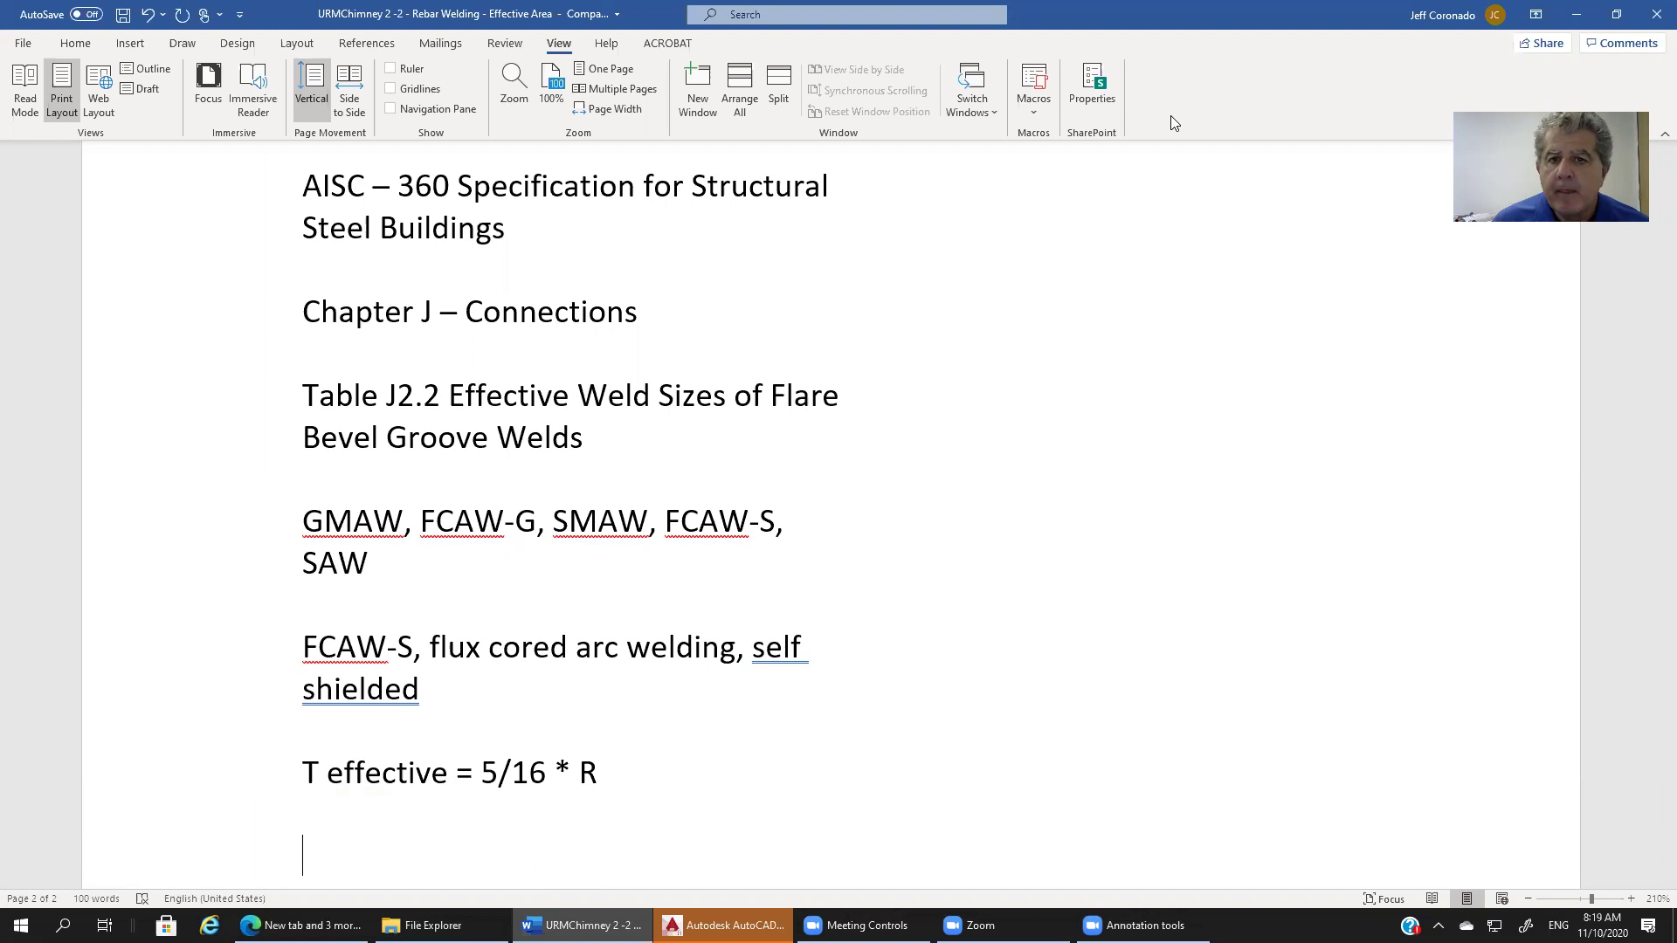
Ink the black plate line and the red rebar circle resting on it.
{"action": "scroll", "coordinate": [1166, 105], "scroll_direction": "down", "scroll_amount": 1}
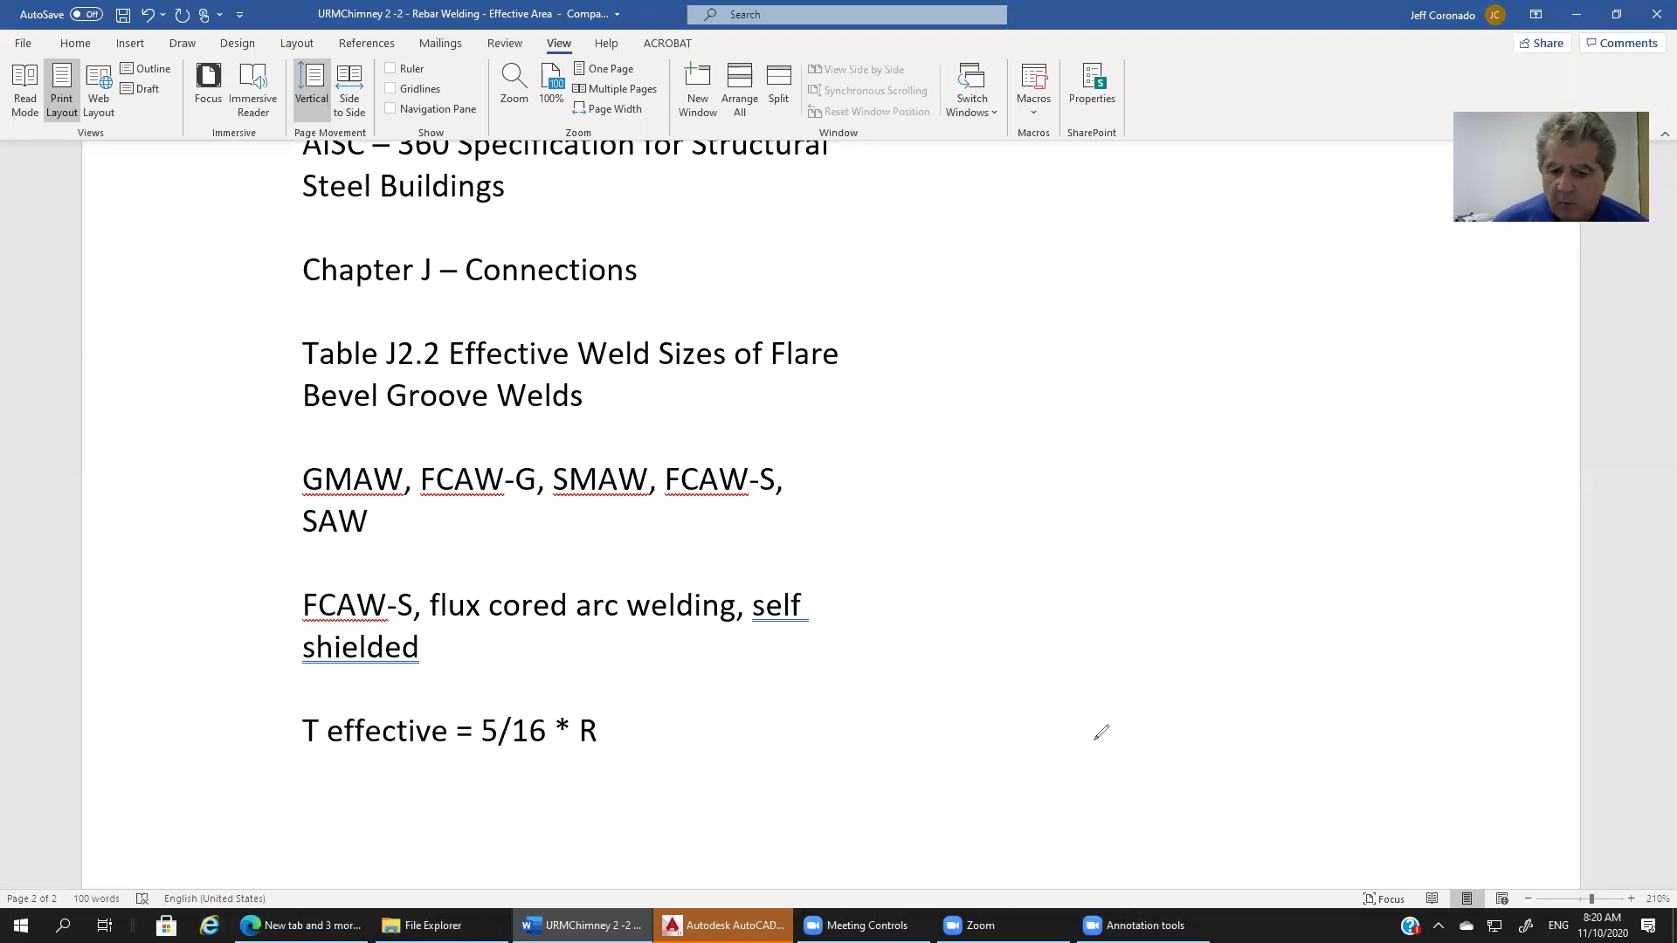
{"action": "mouse_move", "coordinate": [1046, 709]}
{"action": "left_mouse_down"}
{"action": "mouse_move", "coordinate": [1310, 690]}
{"action": "mouse_move", "coordinate": [1474, 704]}
{"action": "left_mouse_up"}
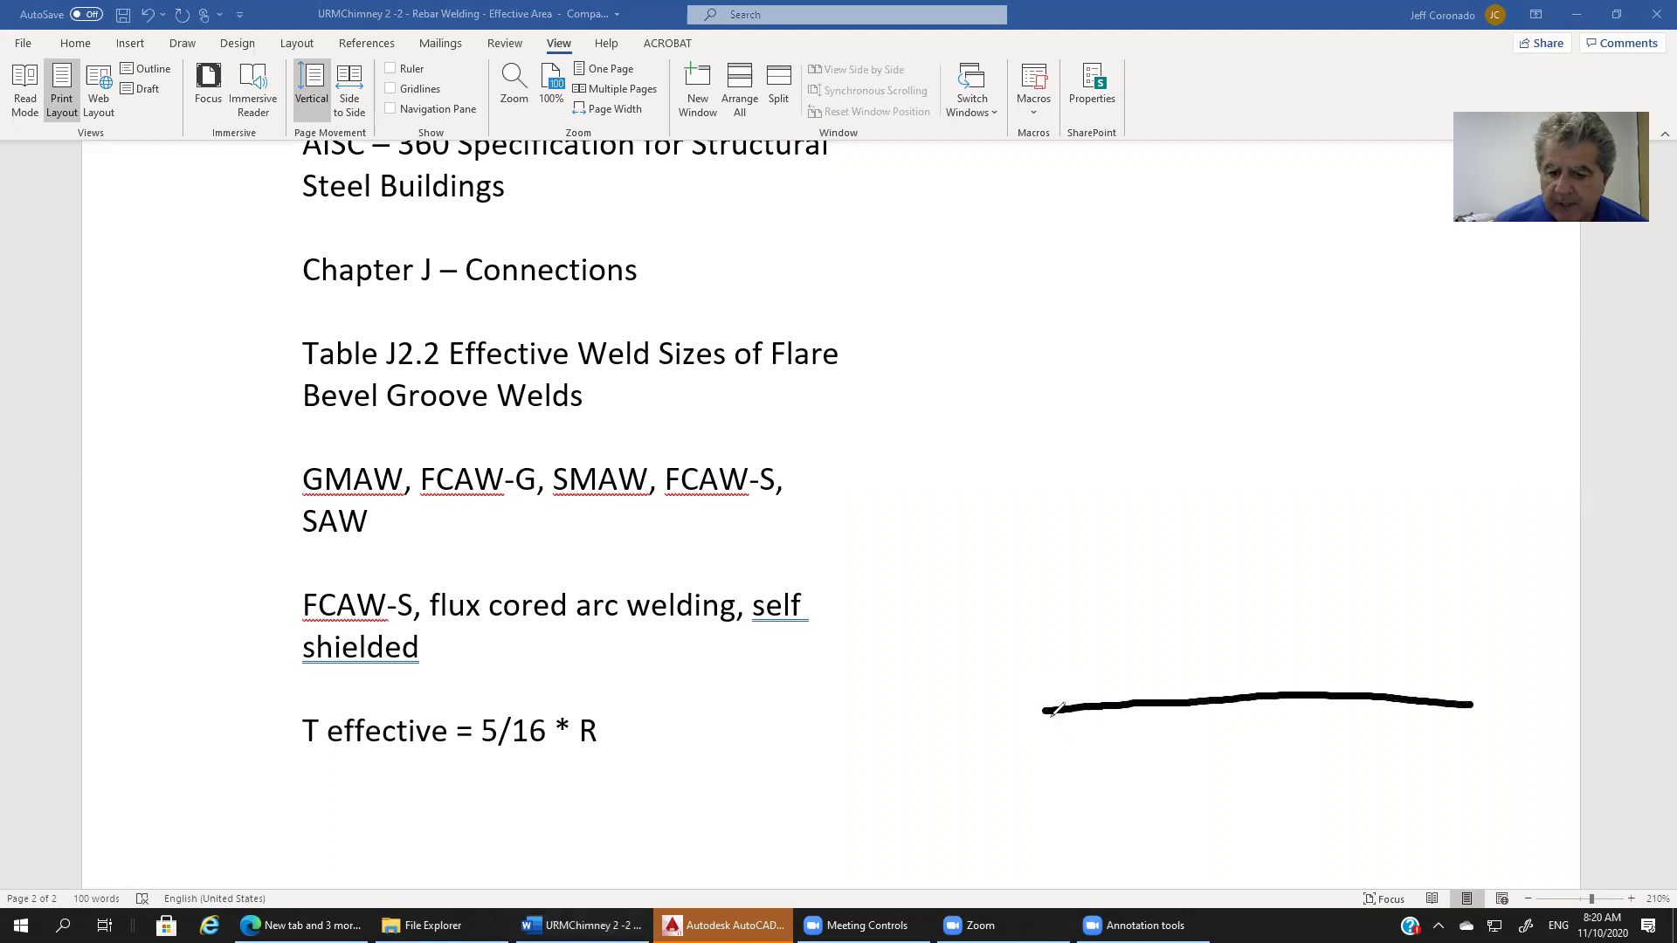
{"action": "mouse_move", "coordinate": [1048, 711]}
{"action": "left_mouse_down"}
{"action": "mouse_move", "coordinate": [1060, 741]}
{"action": "mouse_move", "coordinate": [1096, 749]}
{"action": "mouse_move", "coordinate": [1485, 738]}
{"action": "mouse_move", "coordinate": [1475, 703]}
{"action": "left_mouse_up"}
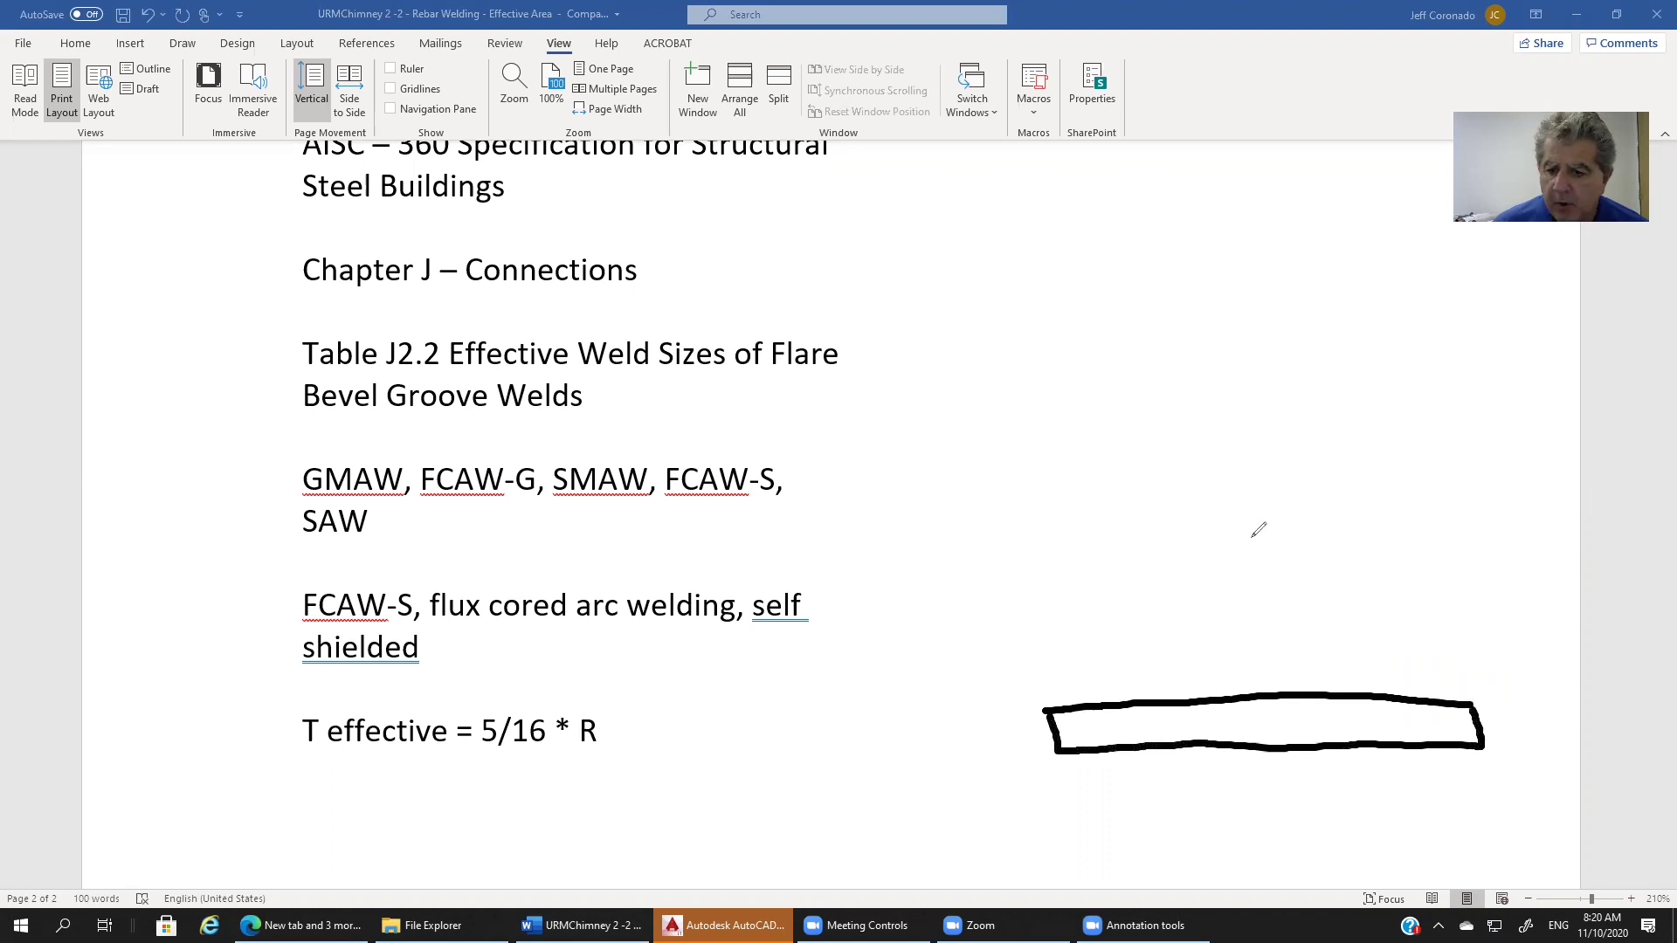
{"action": "mouse_move", "coordinate": [1245, 517]}
{"action": "left_mouse_down"}
{"action": "mouse_move", "coordinate": [1174, 532]}
{"action": "mouse_move", "coordinate": [1144, 642]}
{"action": "mouse_move", "coordinate": [1191, 679]}
{"action": "mouse_move", "coordinate": [1298, 682]}
{"action": "mouse_move", "coordinate": [1371, 596]}
{"action": "mouse_move", "coordinate": [1344, 527]}
{"action": "mouse_move", "coordinate": [1313, 509]}
{"action": "mouse_move", "coordinate": [1230, 518]}
{"action": "left_mouse_up"}
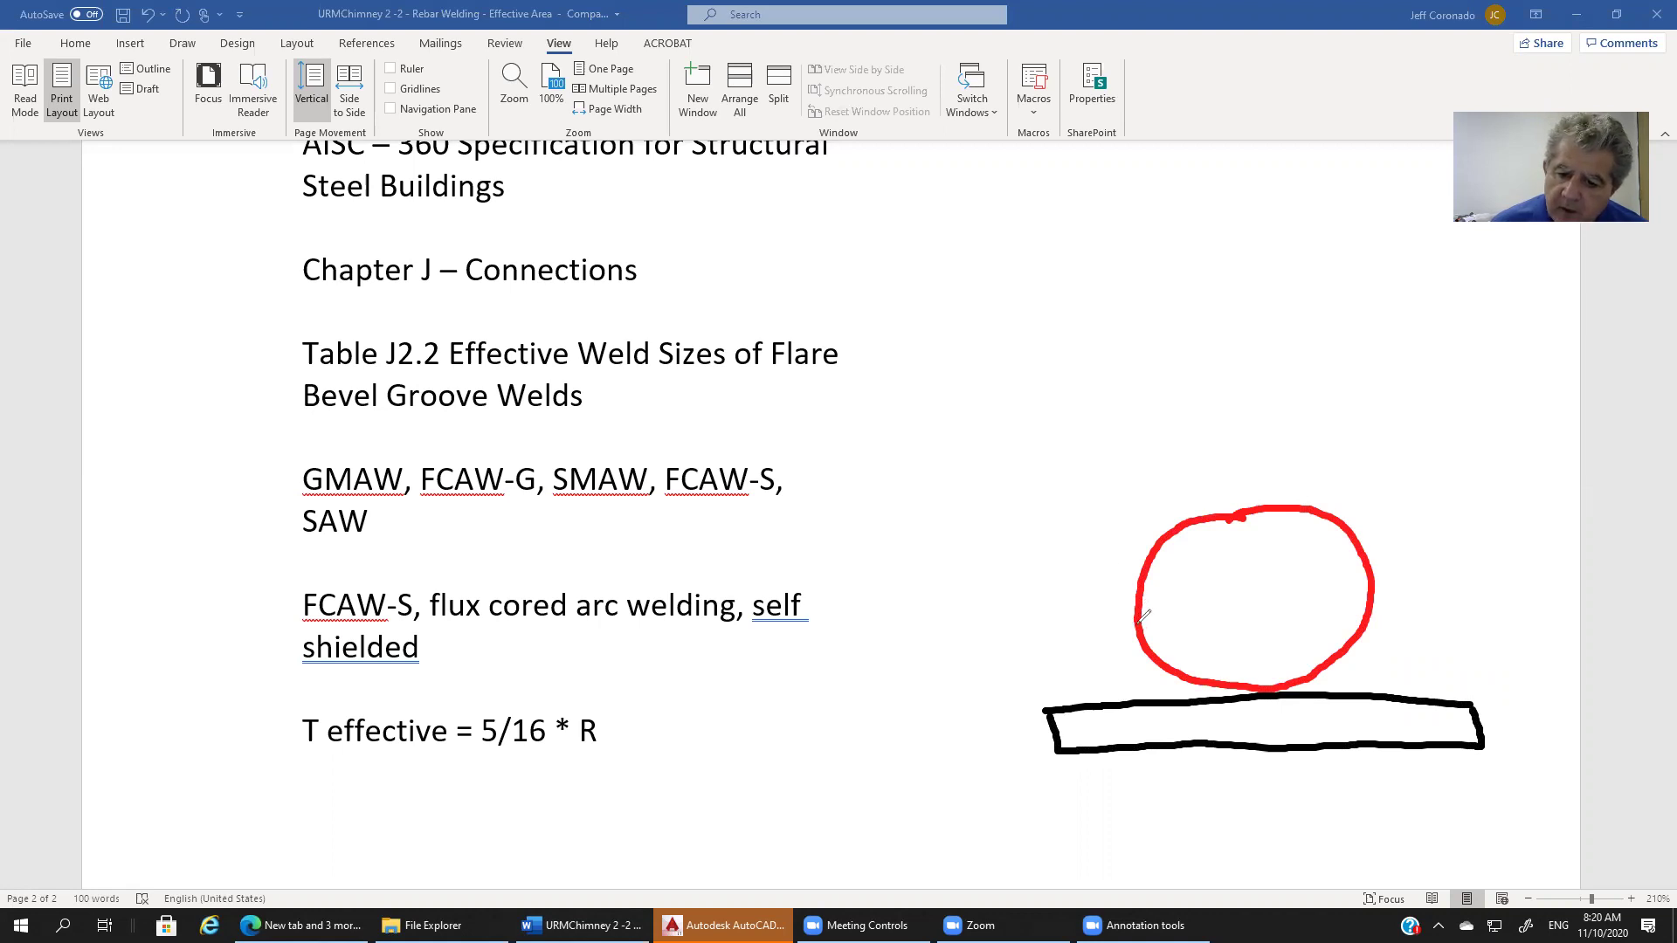
Add hatched green flare welds on both sides of the circle and a yellow radius line.
{"action": "mouse_move", "coordinate": [1139, 621]}
{"action": "left_mouse_down"}
{"action": "mouse_move", "coordinate": [1093, 665]}
{"action": "mouse_move", "coordinate": [1088, 701]}
{"action": "mouse_move", "coordinate": [1125, 653]}
{"action": "mouse_move", "coordinate": [1106, 696]}
{"action": "left_mouse_up"}
{"action": "mouse_move", "coordinate": [1143, 659]}
{"action": "left_mouse_down"}
{"action": "mouse_move", "coordinate": [1124, 691]}
{"action": "mouse_move", "coordinate": [1141, 693]}
{"action": "left_mouse_up"}
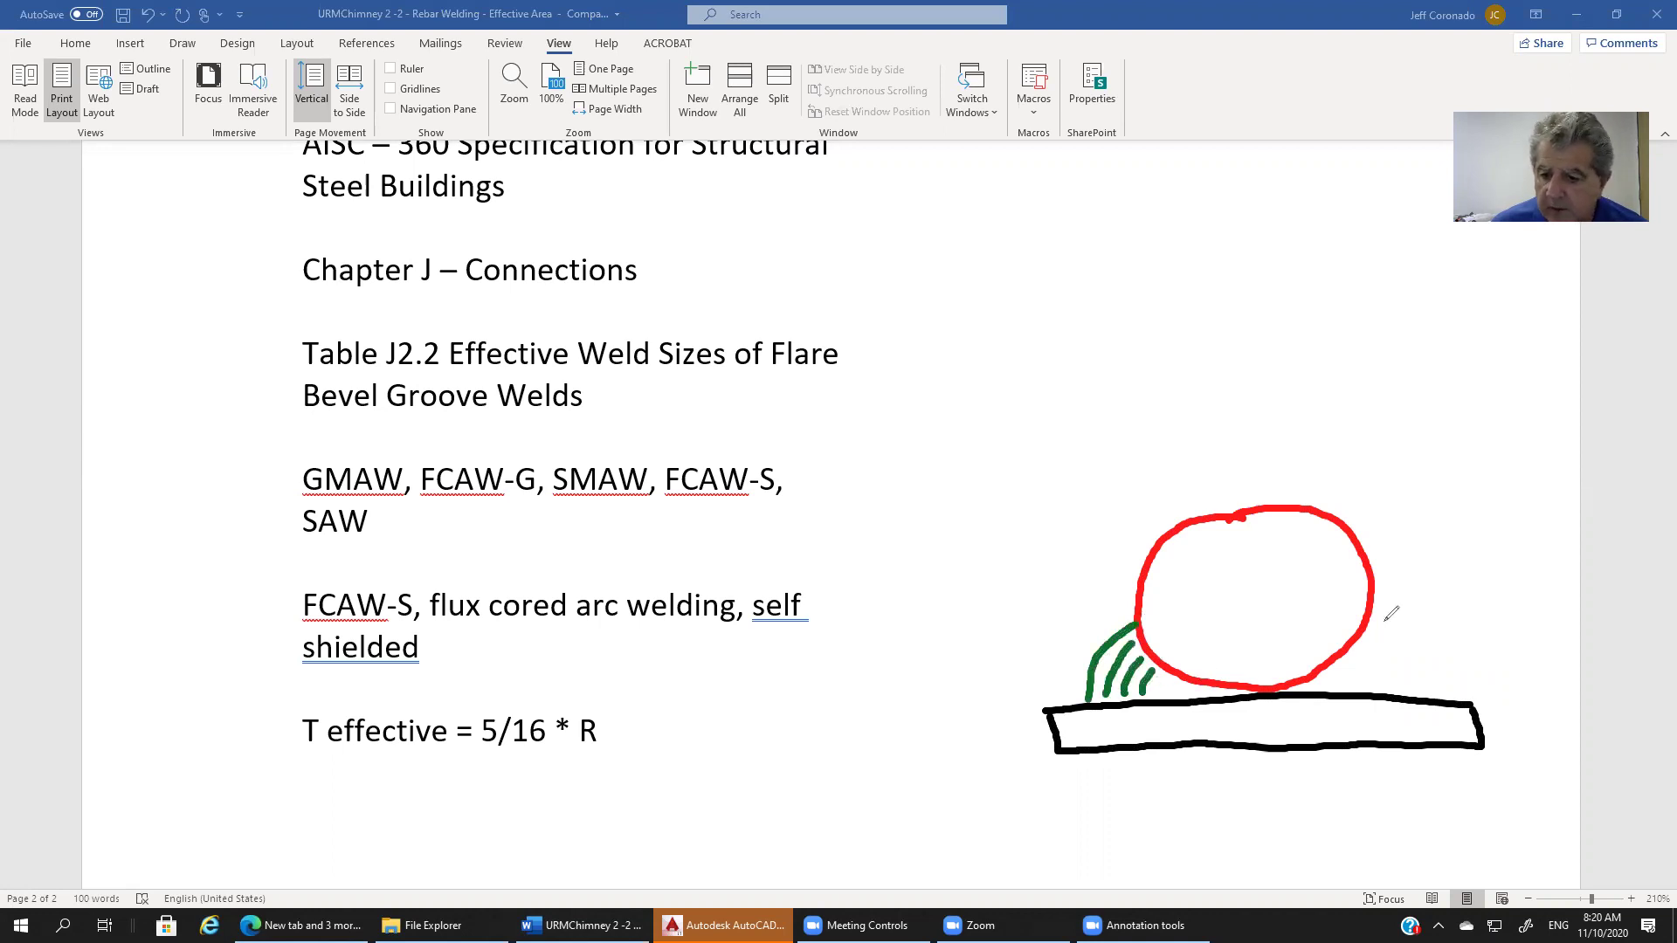
{"action": "mouse_move", "coordinate": [1380, 616]}
{"action": "left_mouse_down"}
{"action": "mouse_move", "coordinate": [1419, 651]}
{"action": "mouse_move", "coordinate": [1430, 698]}
{"action": "left_mouse_up"}
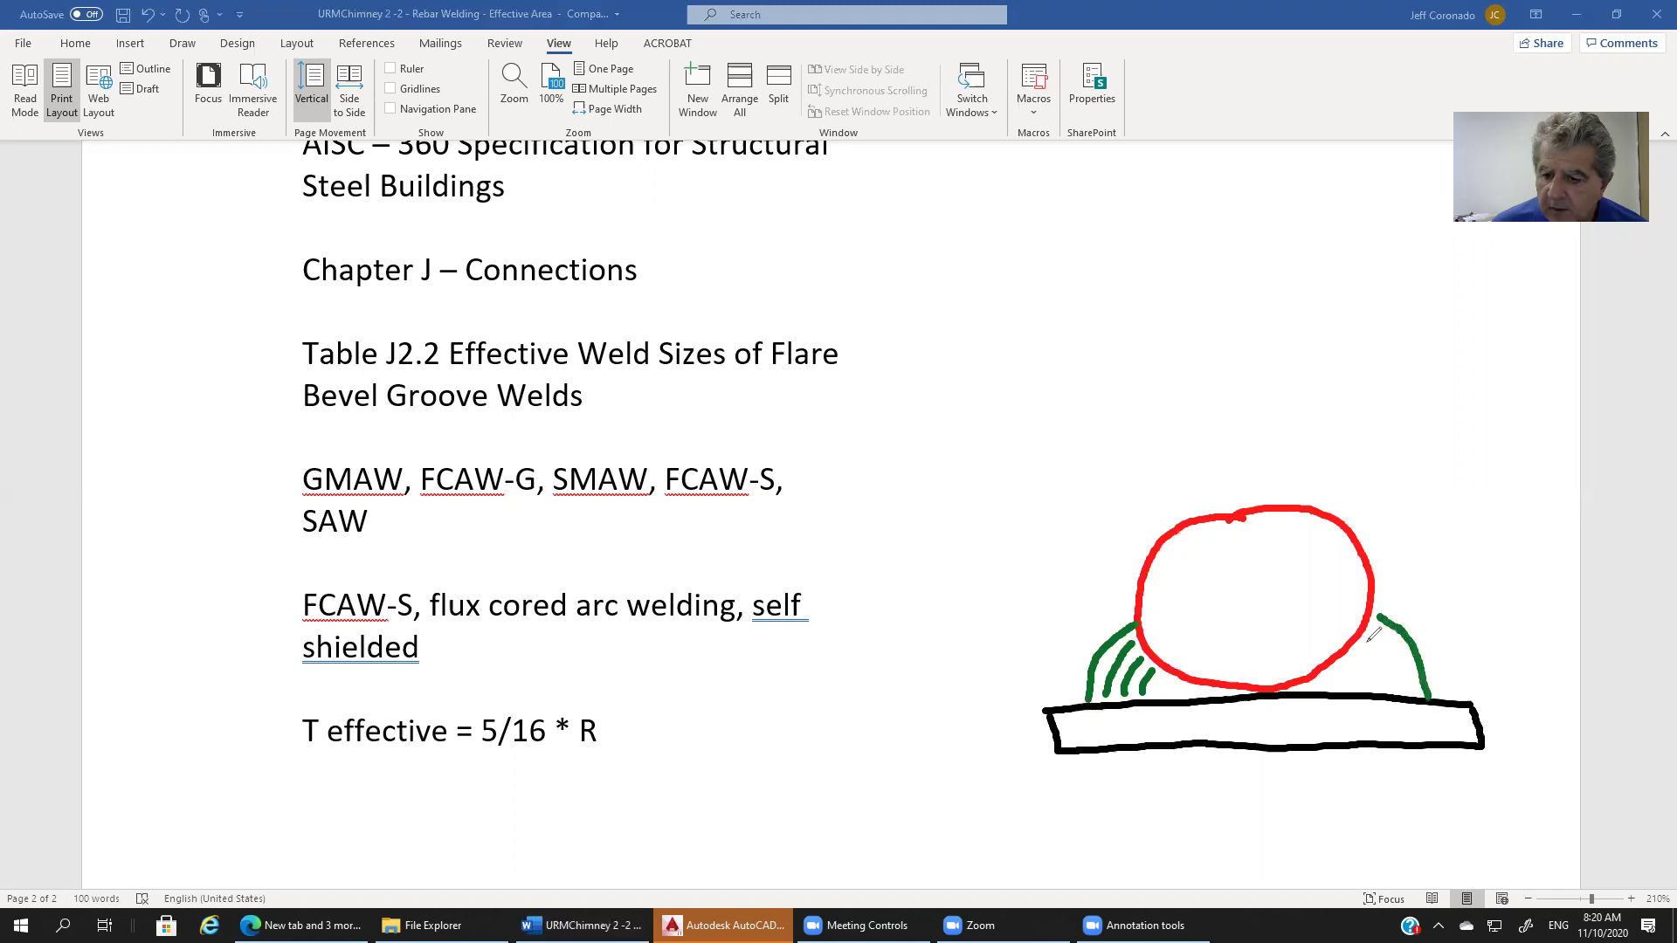
{"action": "mouse_move", "coordinate": [1368, 643]}
{"action": "left_mouse_down"}
{"action": "mouse_move", "coordinate": [1405, 691]}
{"action": "mouse_move", "coordinate": [1375, 676]}
{"action": "mouse_move", "coordinate": [1380, 690]}
{"action": "left_mouse_up"}
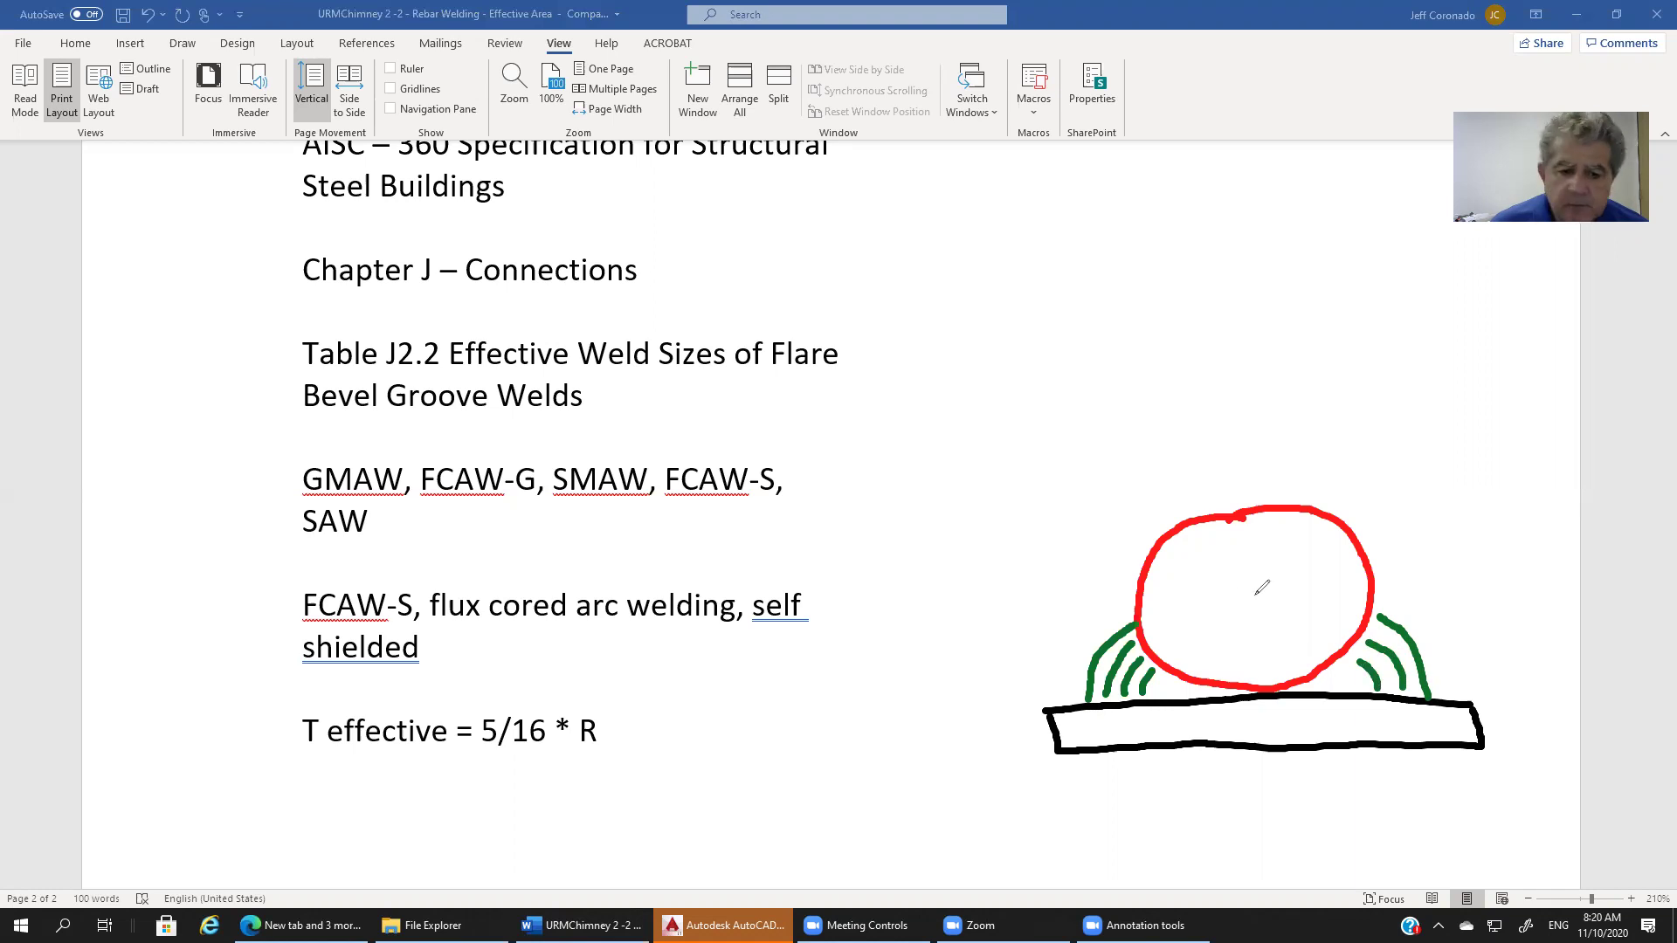
{"action": "mouse_move", "coordinate": [1258, 597]}
{"action": "left_mouse_down"}
{"action": "mouse_move", "coordinate": [1350, 548]}
{"action": "mouse_move", "coordinate": [1352, 566]}
{"action": "mouse_move", "coordinate": [1291, 570]}
{"action": "mouse_move", "coordinate": [1290, 540]}
{"action": "mouse_move", "coordinate": [1312, 551]}
{"action": "mouse_move", "coordinate": [1296, 560]}
{"action": "left_mouse_up"}
Add an arrowhead to the radius, a yellow leader to the left weld, and the Teff label.
{"action": "left_click", "coordinate": [1268, 544]}
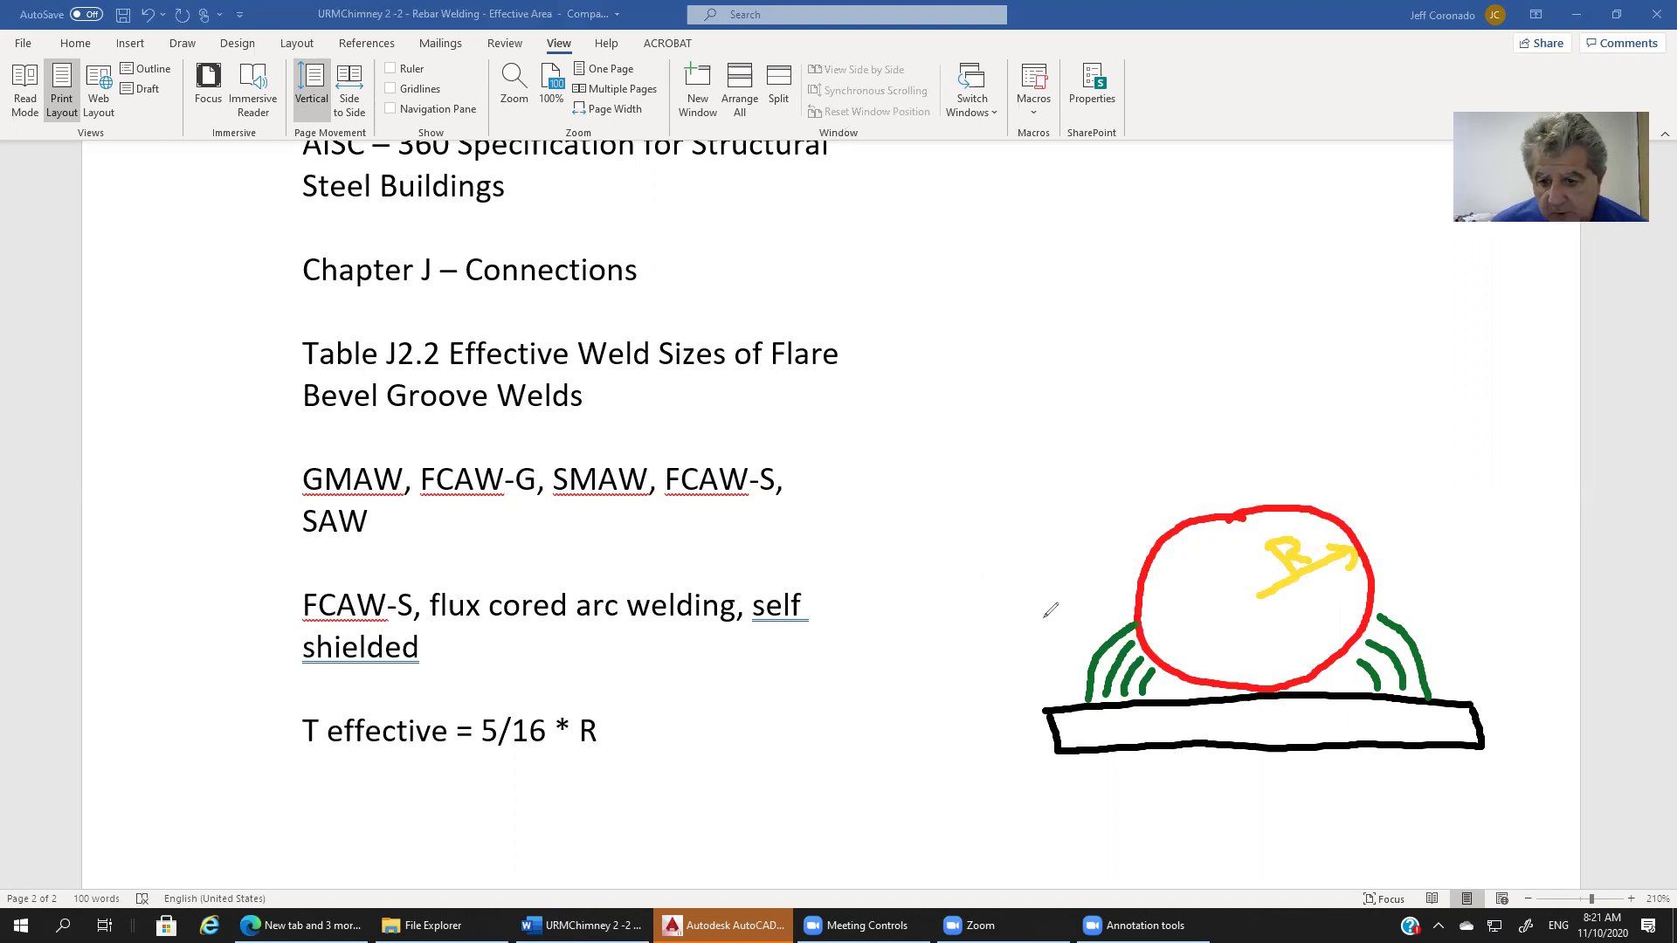
{"action": "mouse_move", "coordinate": [1000, 592]}
{"action": "left_mouse_down"}
{"action": "mouse_move", "coordinate": [1165, 684]}
{"action": "mouse_move", "coordinate": [1120, 638]}
{"action": "mouse_move", "coordinate": [1125, 657]}
{"action": "left_mouse_up"}
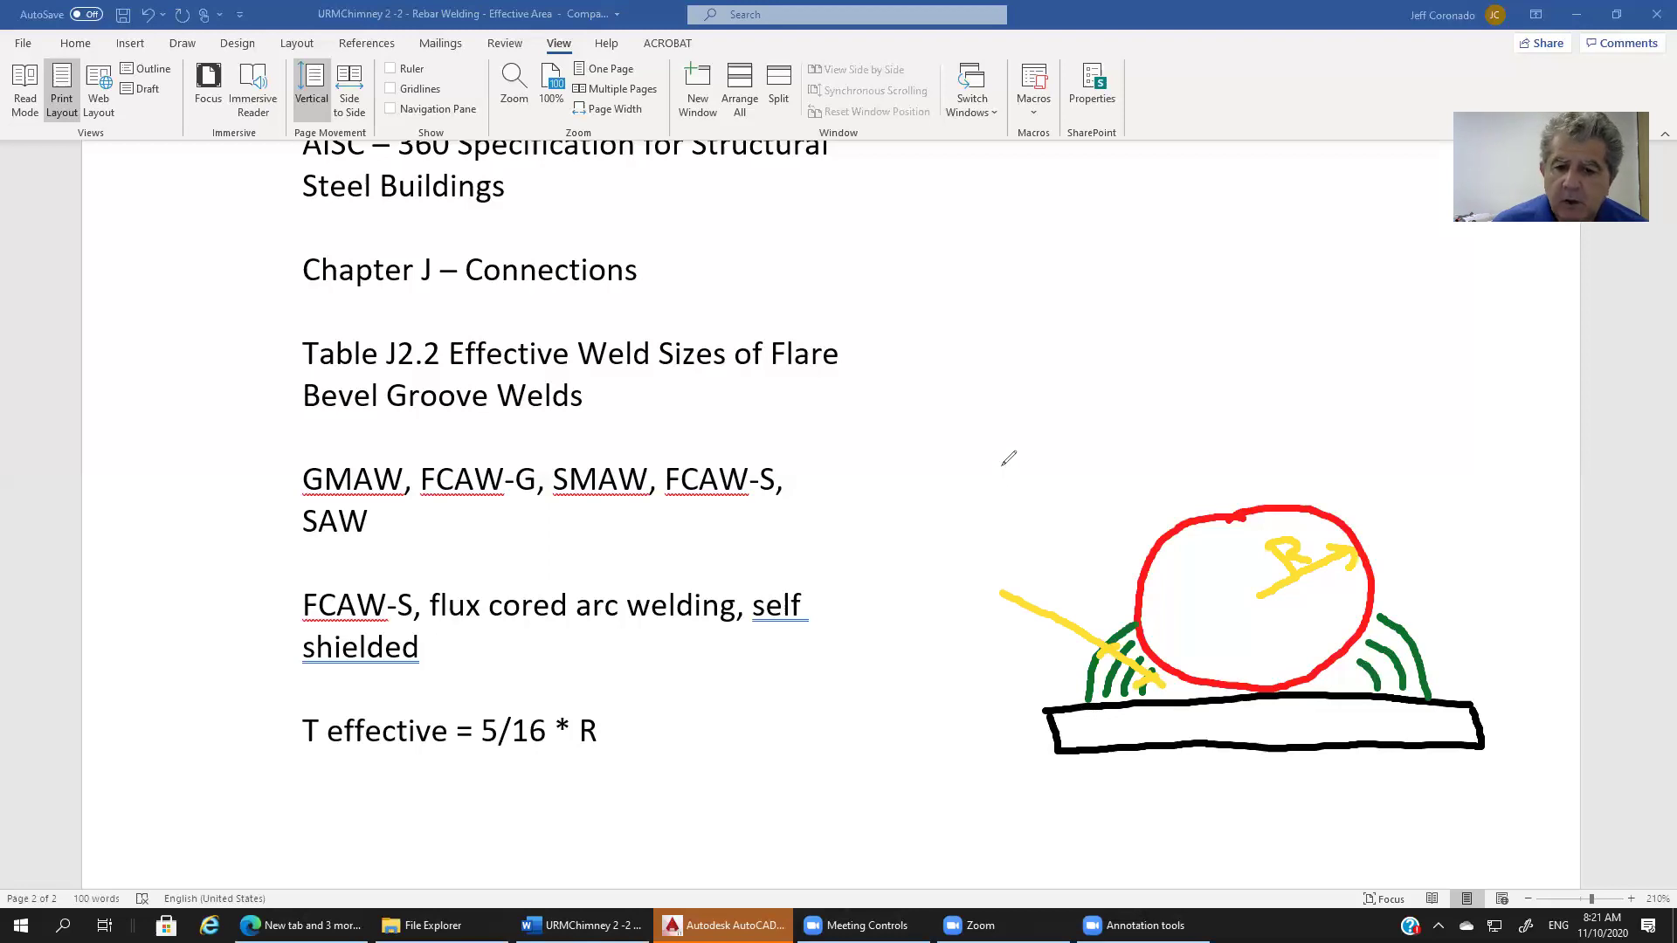
{"action": "left_click_drag", "start_coordinate": [1003, 465], "coordinate": [1018, 515]}
{"action": "mouse_move", "coordinate": [1046, 437]}
{"action": "left_mouse_down"}
{"action": "mouse_move", "coordinate": [985, 474]}
{"action": "mouse_move", "coordinate": [1068, 479]}
{"action": "mouse_move", "coordinate": [1083, 511]}
{"action": "mouse_move", "coordinate": [1092, 450]}
{"action": "mouse_move", "coordinate": [1084, 514]}
{"action": "left_mouse_up"}
{"action": "mouse_move", "coordinate": [1125, 441]}
{"action": "left_mouse_down"}
{"action": "mouse_move", "coordinate": [1109, 489]}
{"action": "mouse_move", "coordinate": [1132, 470]}
{"action": "left_mouse_up"}
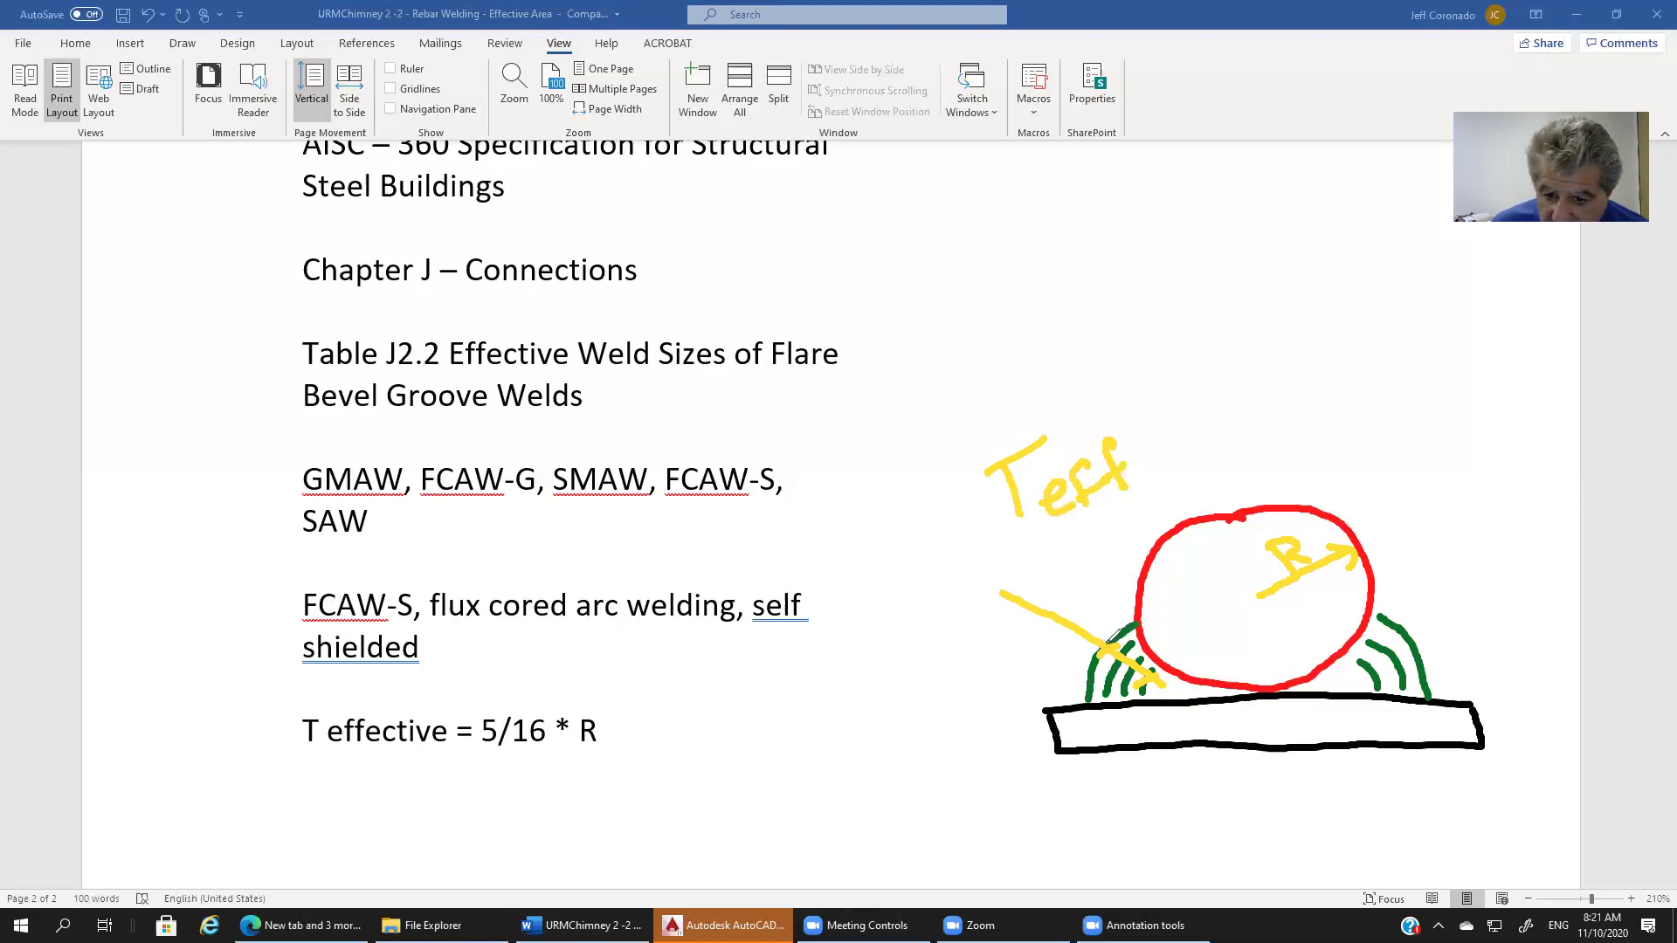
{"action": "mouse_move", "coordinate": [1112, 631]}
{"action": "left_mouse_down"}
{"action": "mouse_move", "coordinate": [1103, 653]}
{"action": "mouse_move", "coordinate": [1120, 651]}
{"action": "left_mouse_up"}
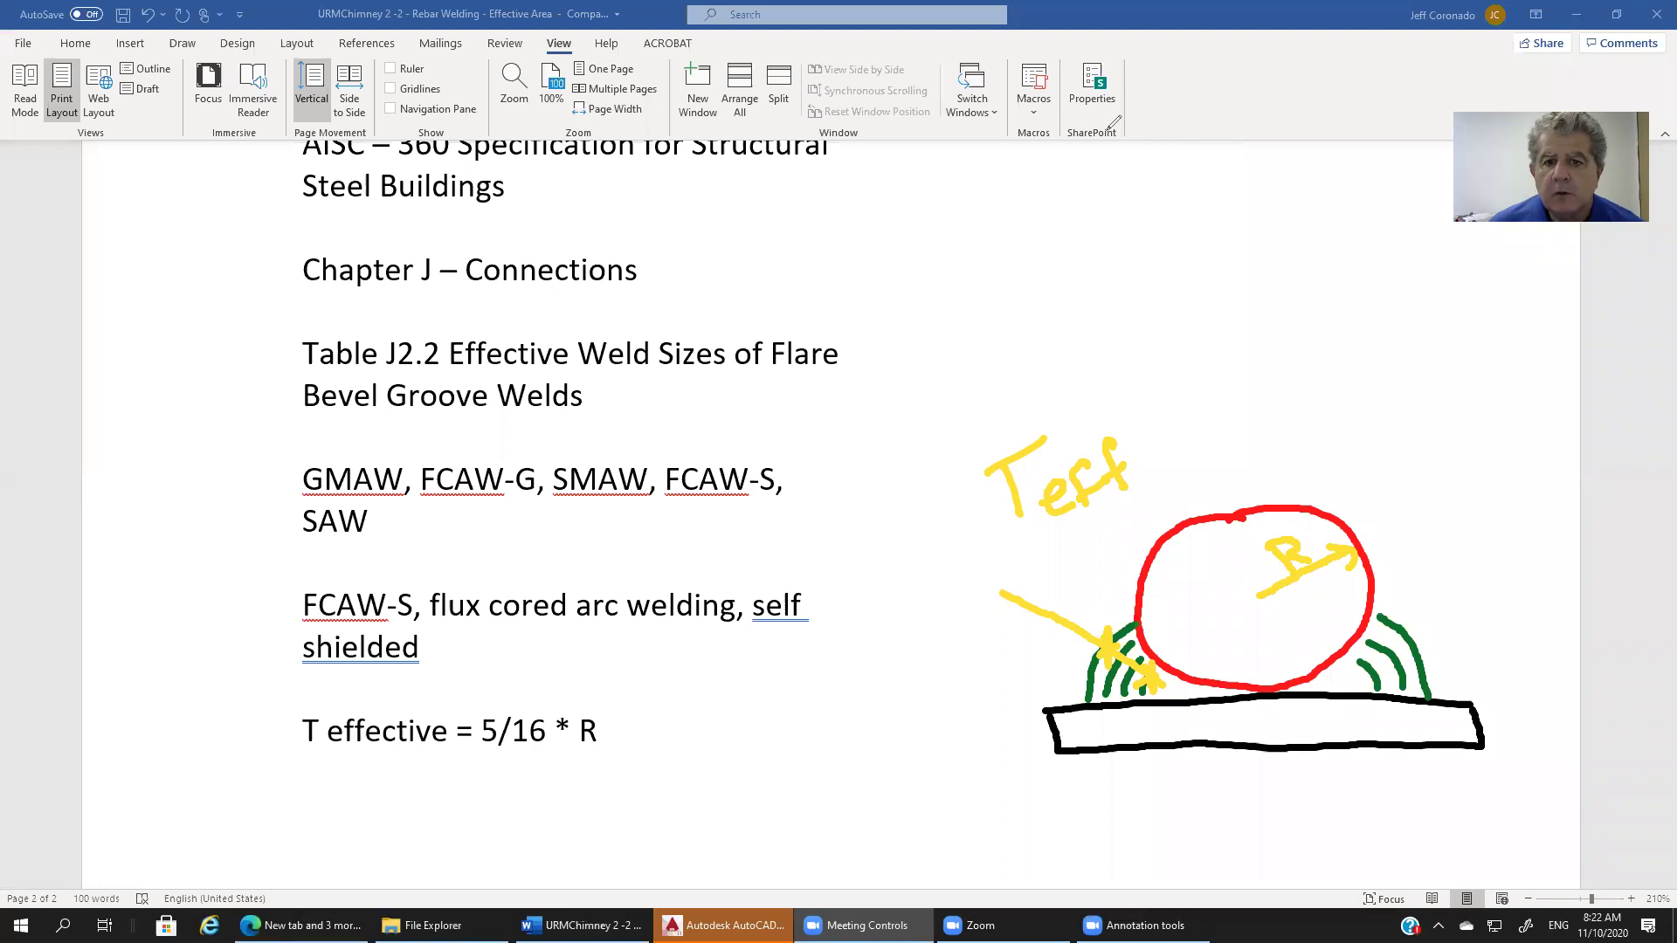
Draw a black bar and an overlapping red bar for the lap joint.
{"action": "mouse_move", "coordinate": [973, 353]}
{"action": "left_mouse_down"}
{"action": "mouse_move", "coordinate": [1359, 343]}
{"action": "mouse_move", "coordinate": [1402, 358]}
{"action": "mouse_move", "coordinate": [1389, 375]}
{"action": "mouse_move", "coordinate": [1053, 378]}
{"action": "mouse_move", "coordinate": [987, 374]}
{"action": "mouse_move", "coordinate": [975, 351]}
{"action": "left_mouse_up"}
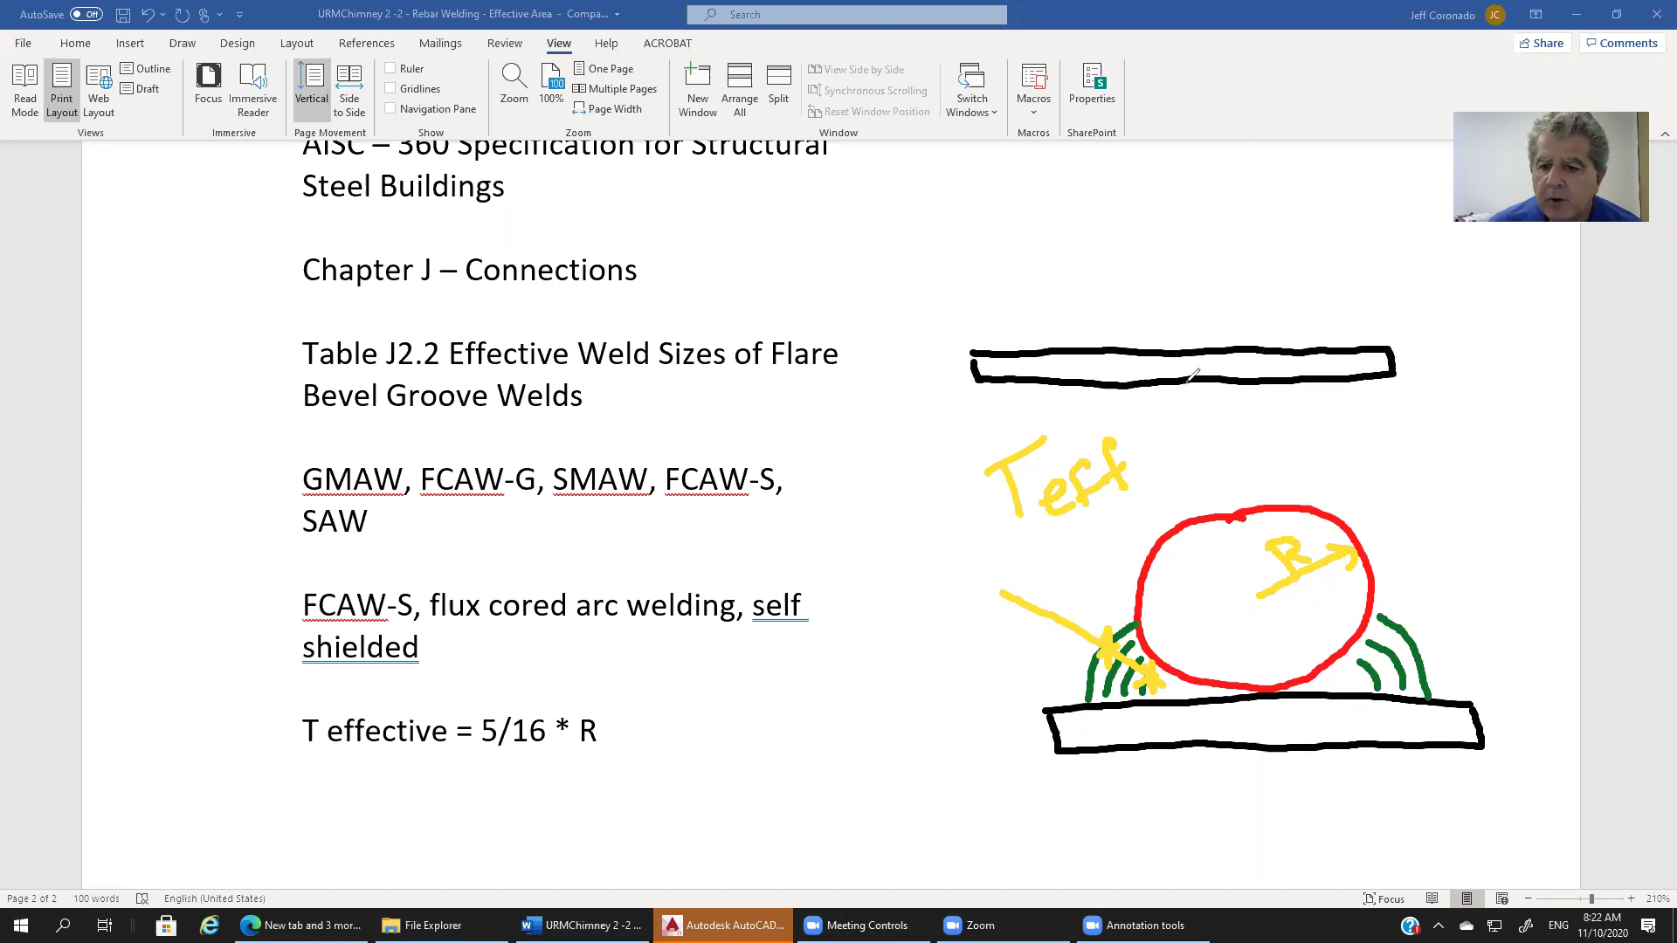
{"action": "mouse_move", "coordinate": [1136, 388]}
{"action": "left_mouse_down"}
{"action": "mouse_move", "coordinate": [1136, 418]}
{"action": "mouse_move", "coordinate": [1175, 390]}
{"action": "mouse_move", "coordinate": [1367, 385]}
{"action": "left_mouse_up"}
{"action": "left_click_drag", "start_coordinate": [1482, 384], "coordinate": [1486, 384]}
{"action": "left_click_drag", "start_coordinate": [1136, 416], "coordinate": [1490, 409]}
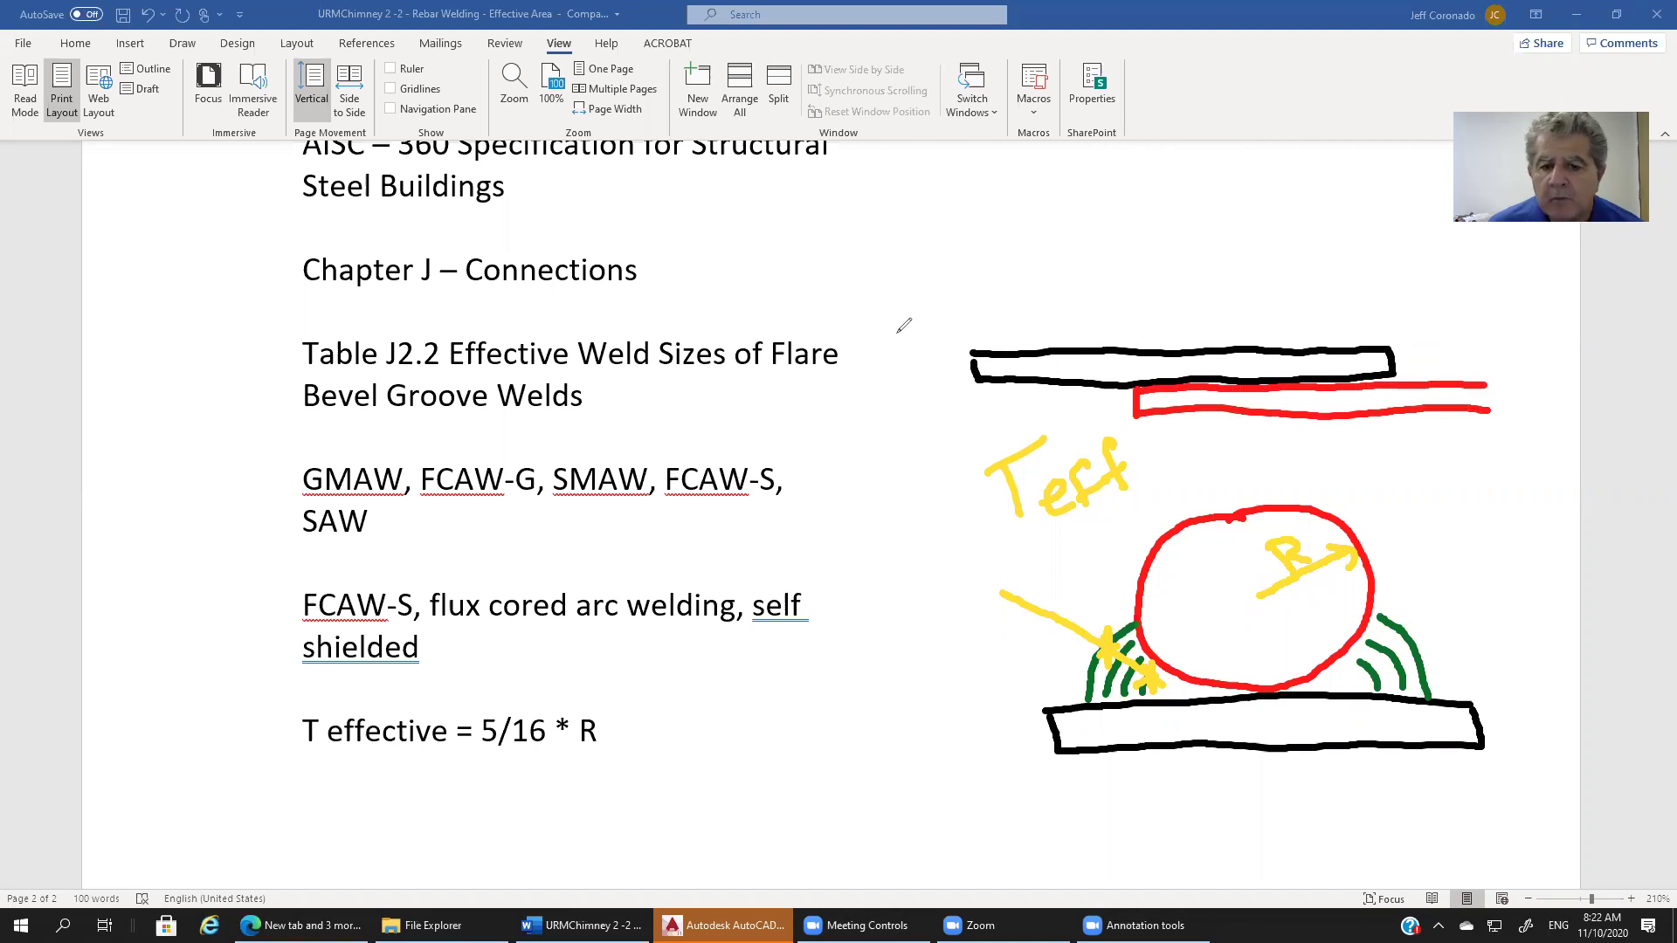
Add blue tension arrows labelled T at both ends and a green weld along the joint.
{"action": "mouse_move", "coordinate": [838, 359]}
{"action": "left_mouse_down"}
{"action": "mouse_move", "coordinate": [937, 360]}
{"action": "mouse_move", "coordinate": [861, 346]}
{"action": "mouse_move", "coordinate": [864, 381]}
{"action": "left_mouse_up"}
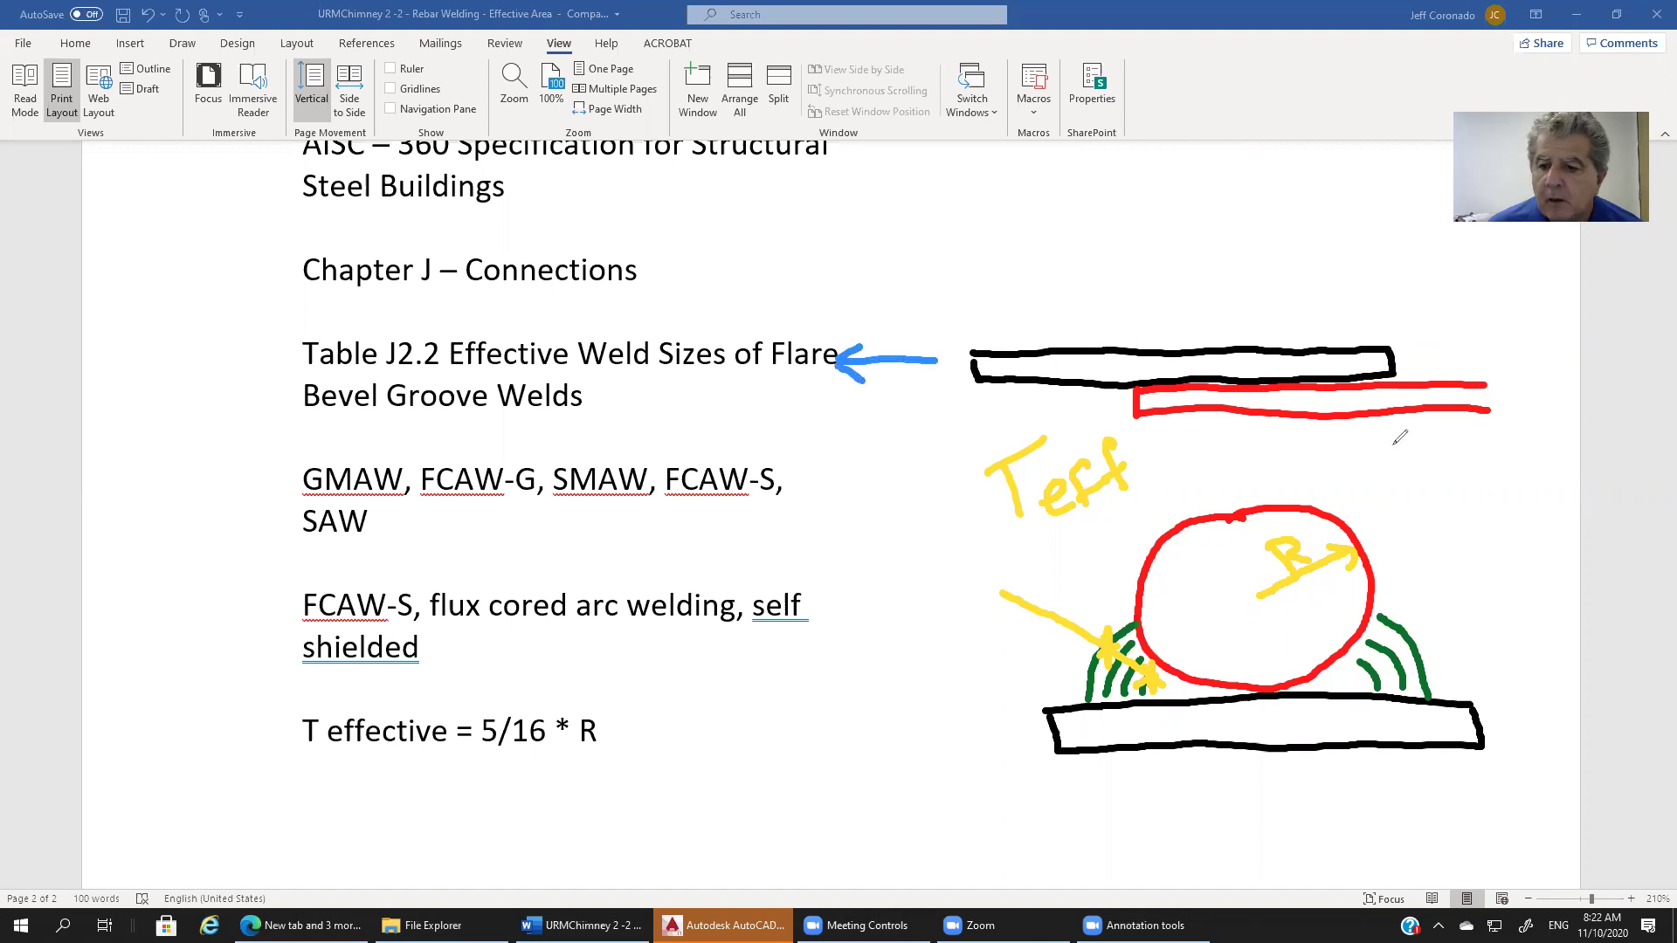
{"action": "mouse_move", "coordinate": [1506, 401]}
{"action": "left_mouse_down"}
{"action": "mouse_move", "coordinate": [1572, 400]}
{"action": "mouse_move", "coordinate": [1556, 414]}
{"action": "left_mouse_up"}
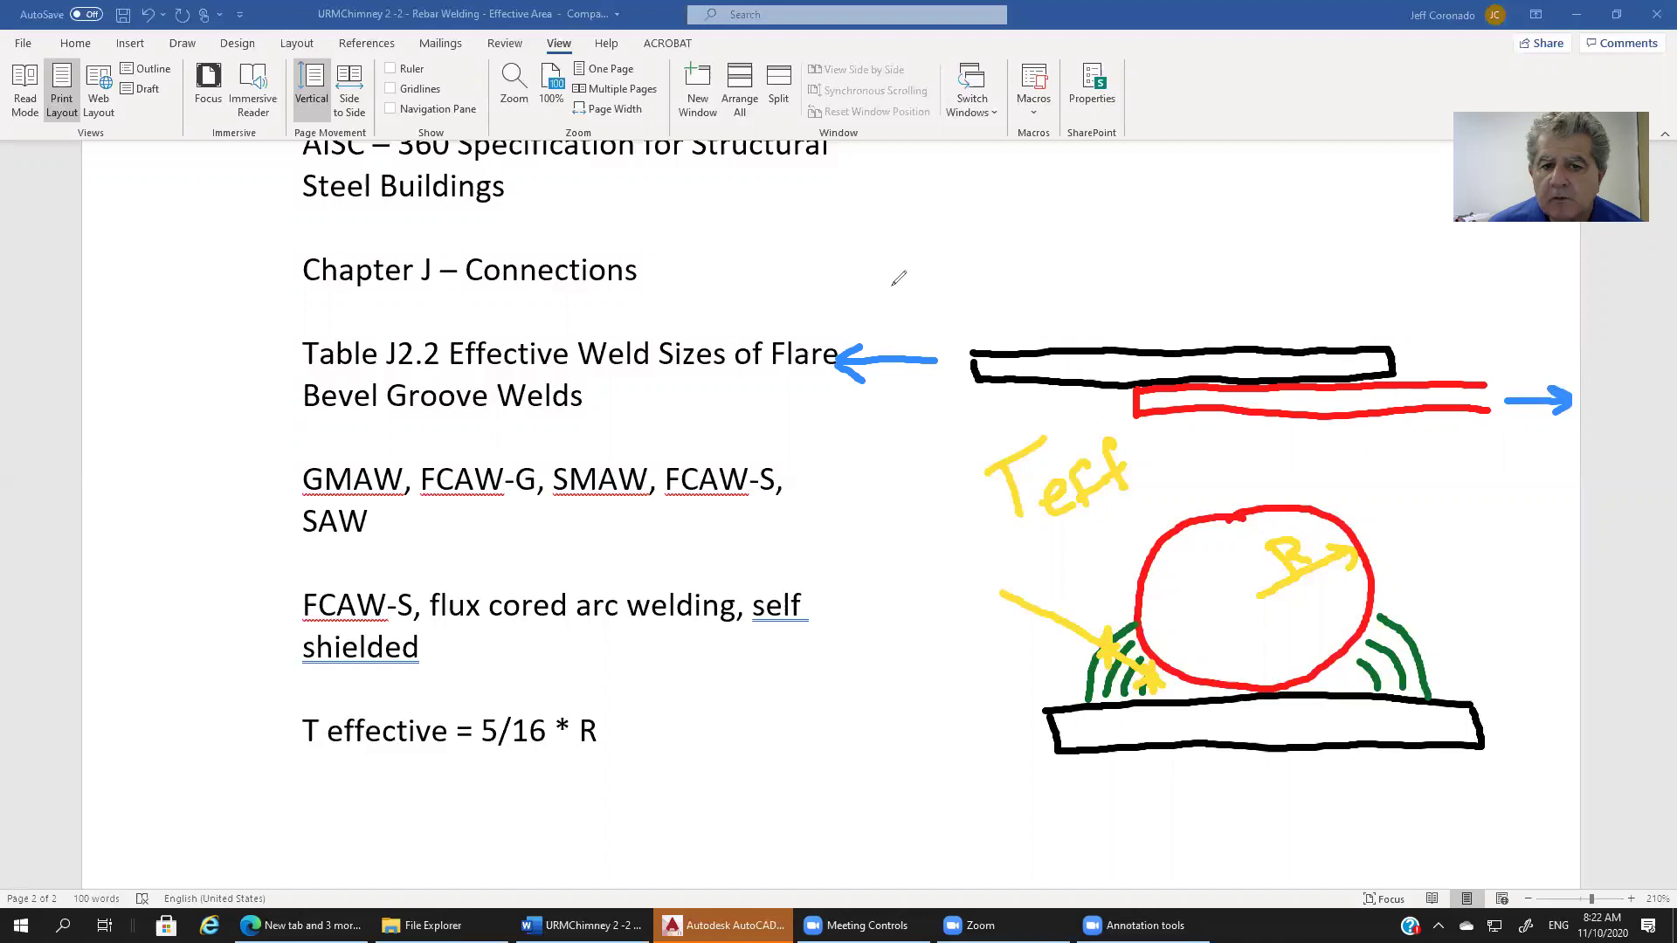
{"action": "mouse_move", "coordinate": [842, 297]}
{"action": "left_mouse_down"}
{"action": "mouse_move", "coordinate": [894, 285]}
{"action": "mouse_move", "coordinate": [887, 328]}
{"action": "left_mouse_up"}
{"action": "mouse_move", "coordinate": [1523, 428]}
{"action": "left_mouse_down"}
{"action": "mouse_move", "coordinate": [1550, 417]}
{"action": "mouse_move", "coordinate": [1539, 458]}
{"action": "left_mouse_up"}
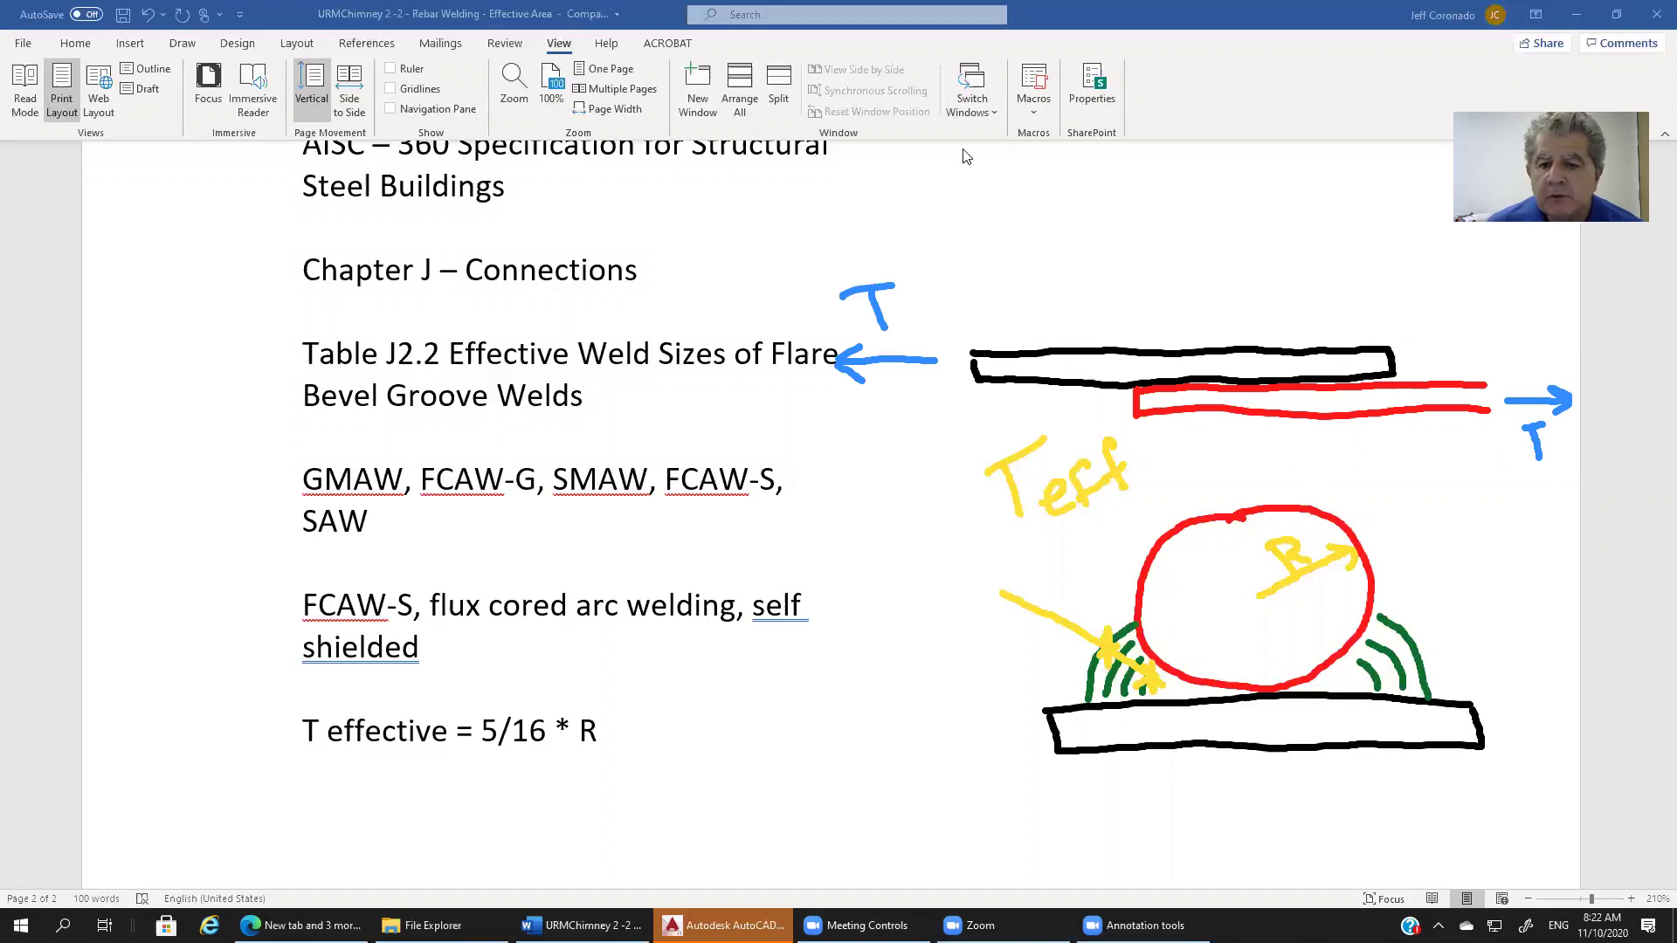
{"action": "left_click_drag", "start_coordinate": [1172, 376], "coordinate": [1366, 381]}
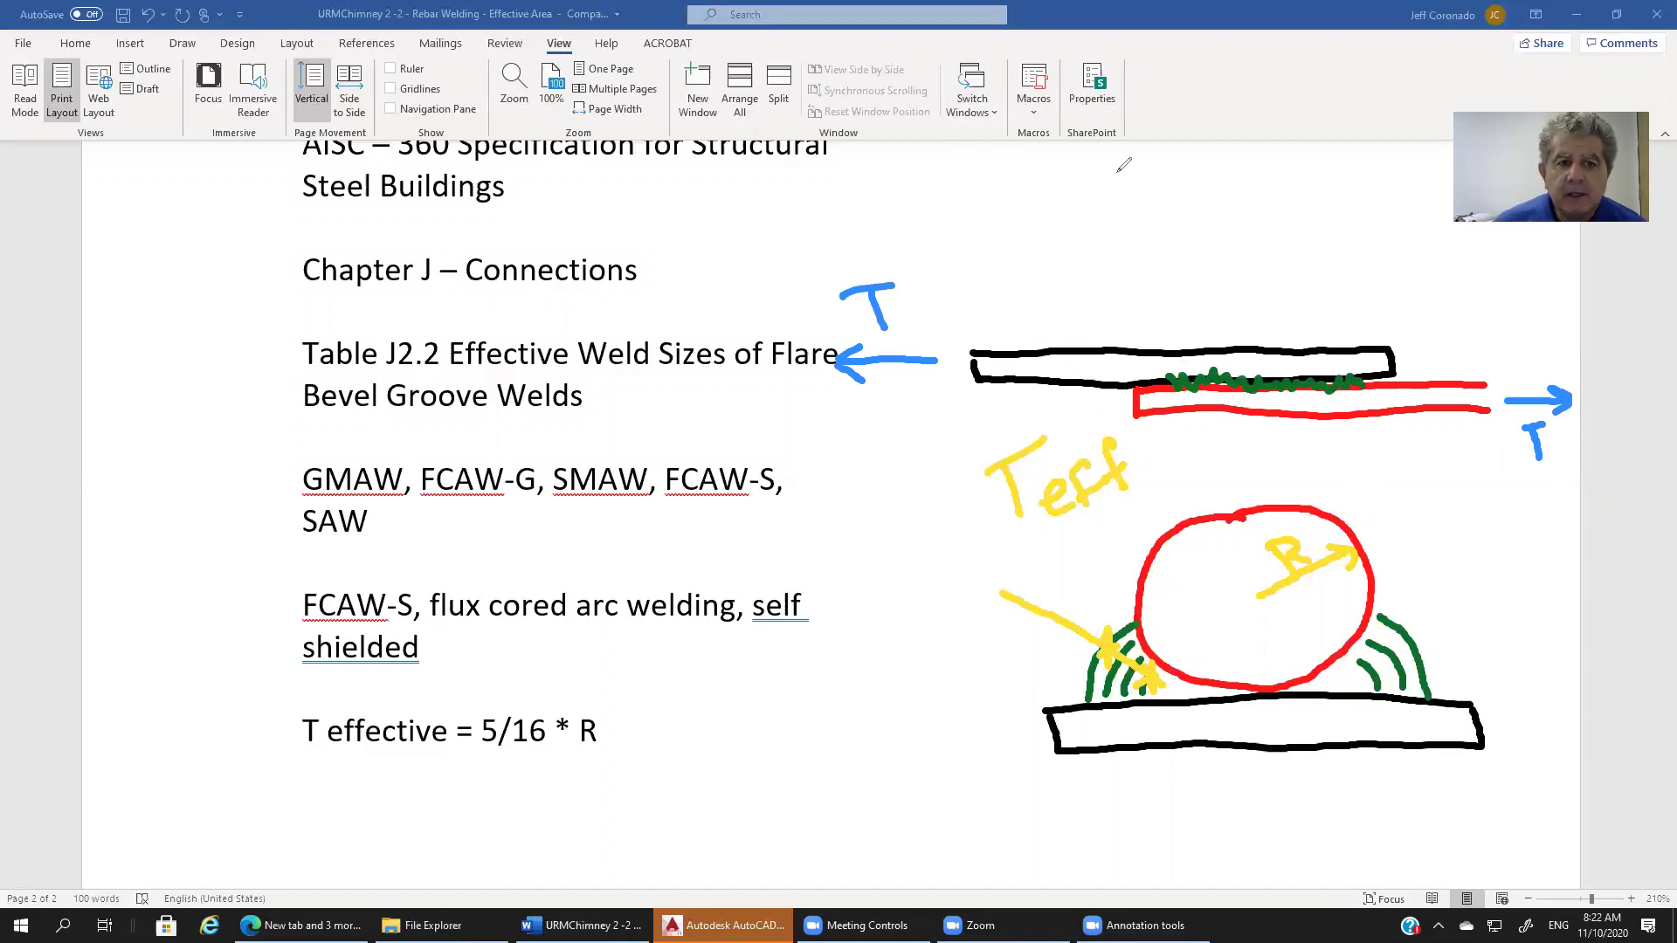
Leave ink mode and type 'A effective = T effective * L' on a new line below the R formula.
{"action": "key", "text": "Escape"}
{"action": "left_click", "coordinate": [634, 732]}
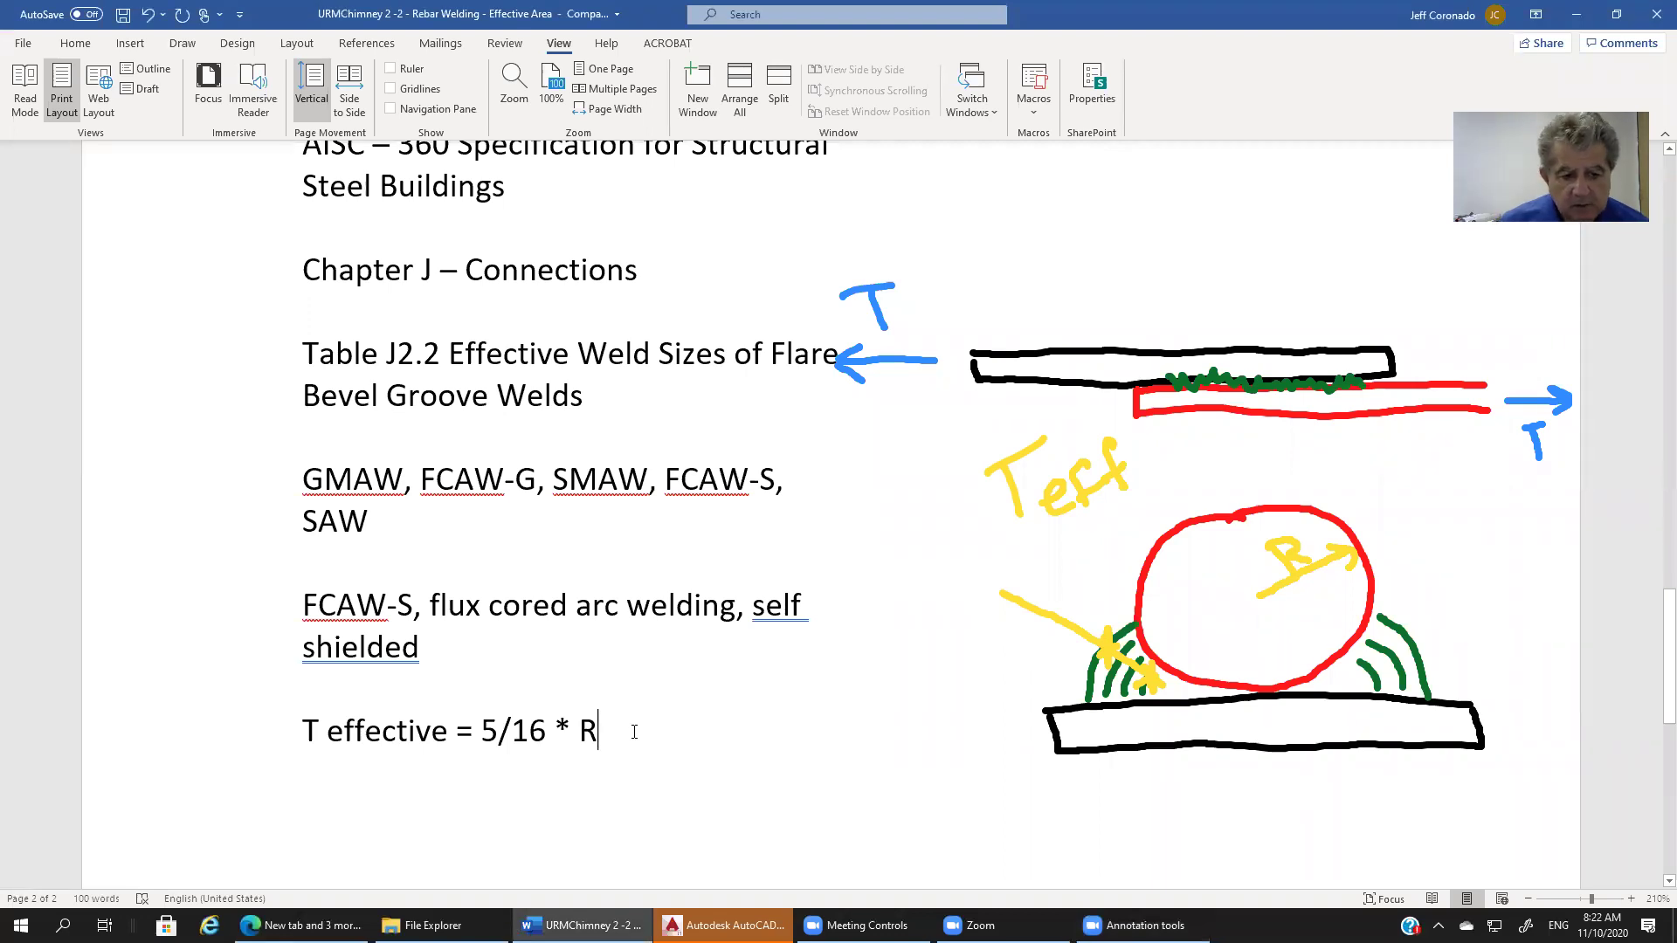
{"action": "key", "text": "Return"}
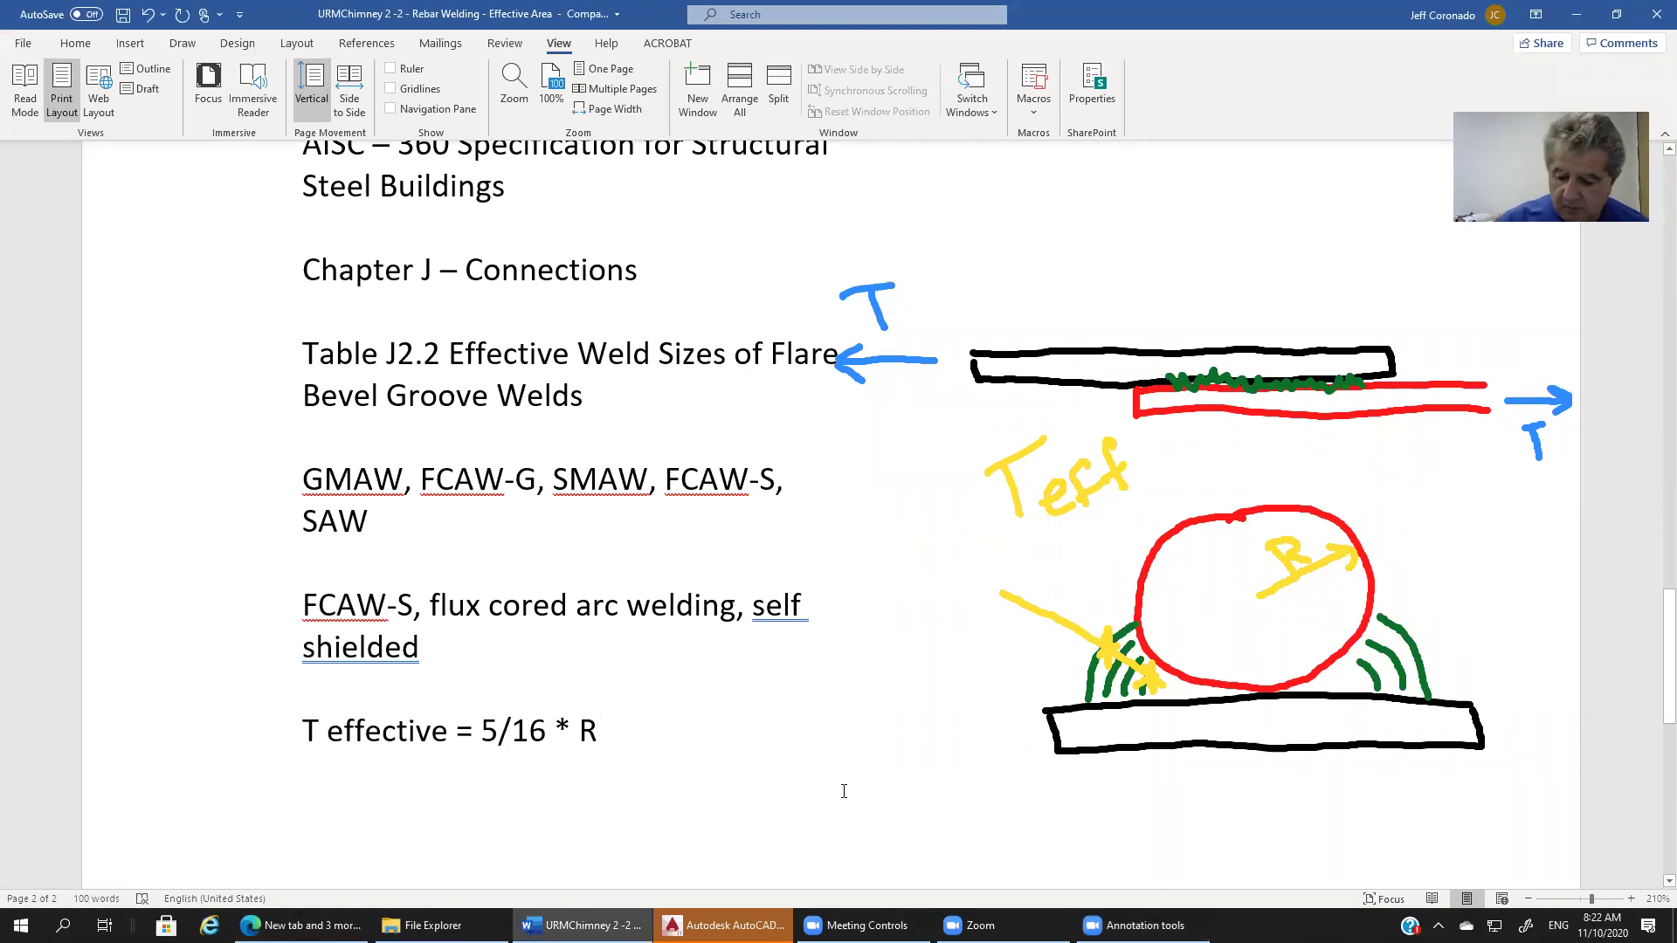
{"action": "type", "text": "A"}
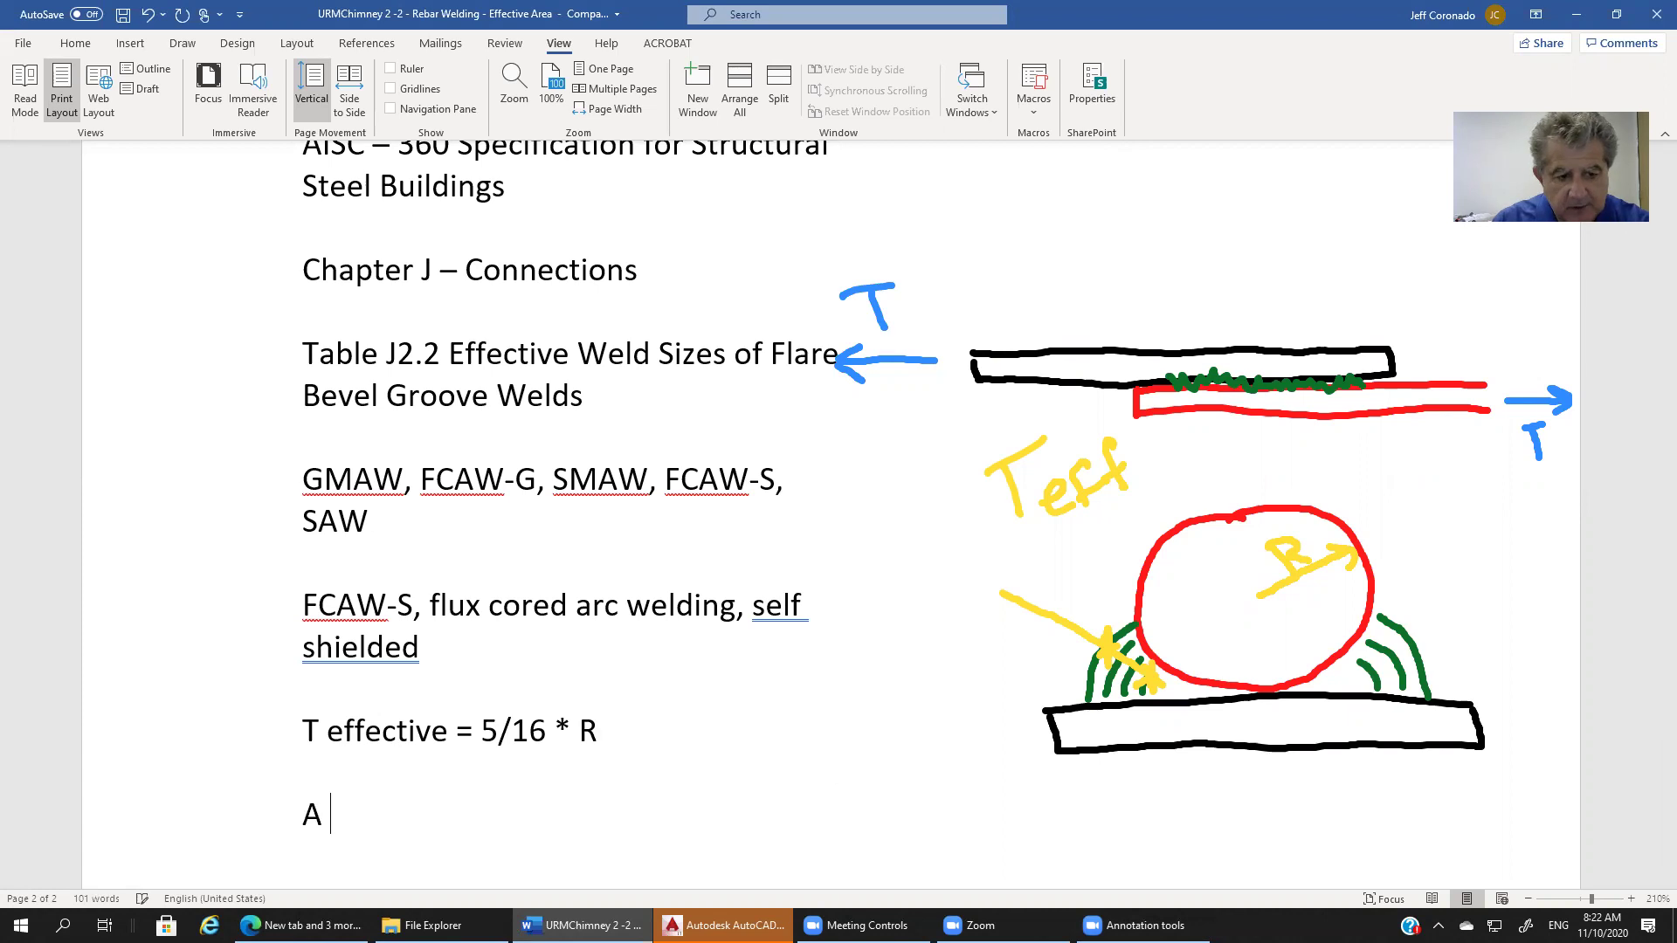
{"action": "type", "text": "ective = "}
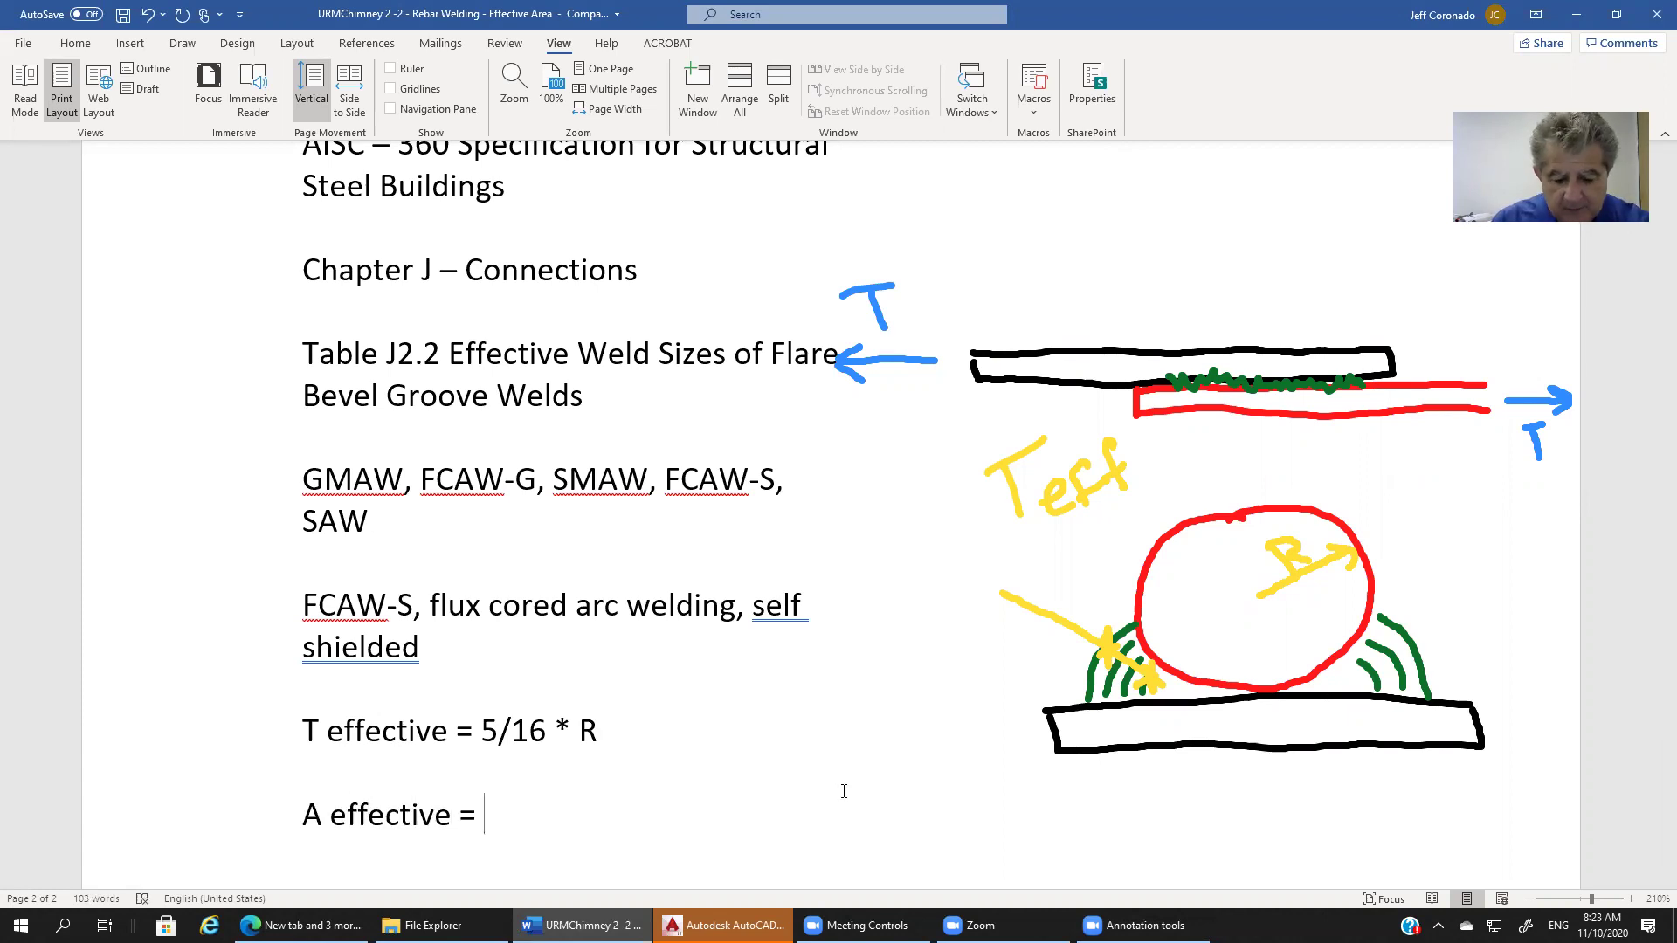
{"action": "type", "text": "T effective "}
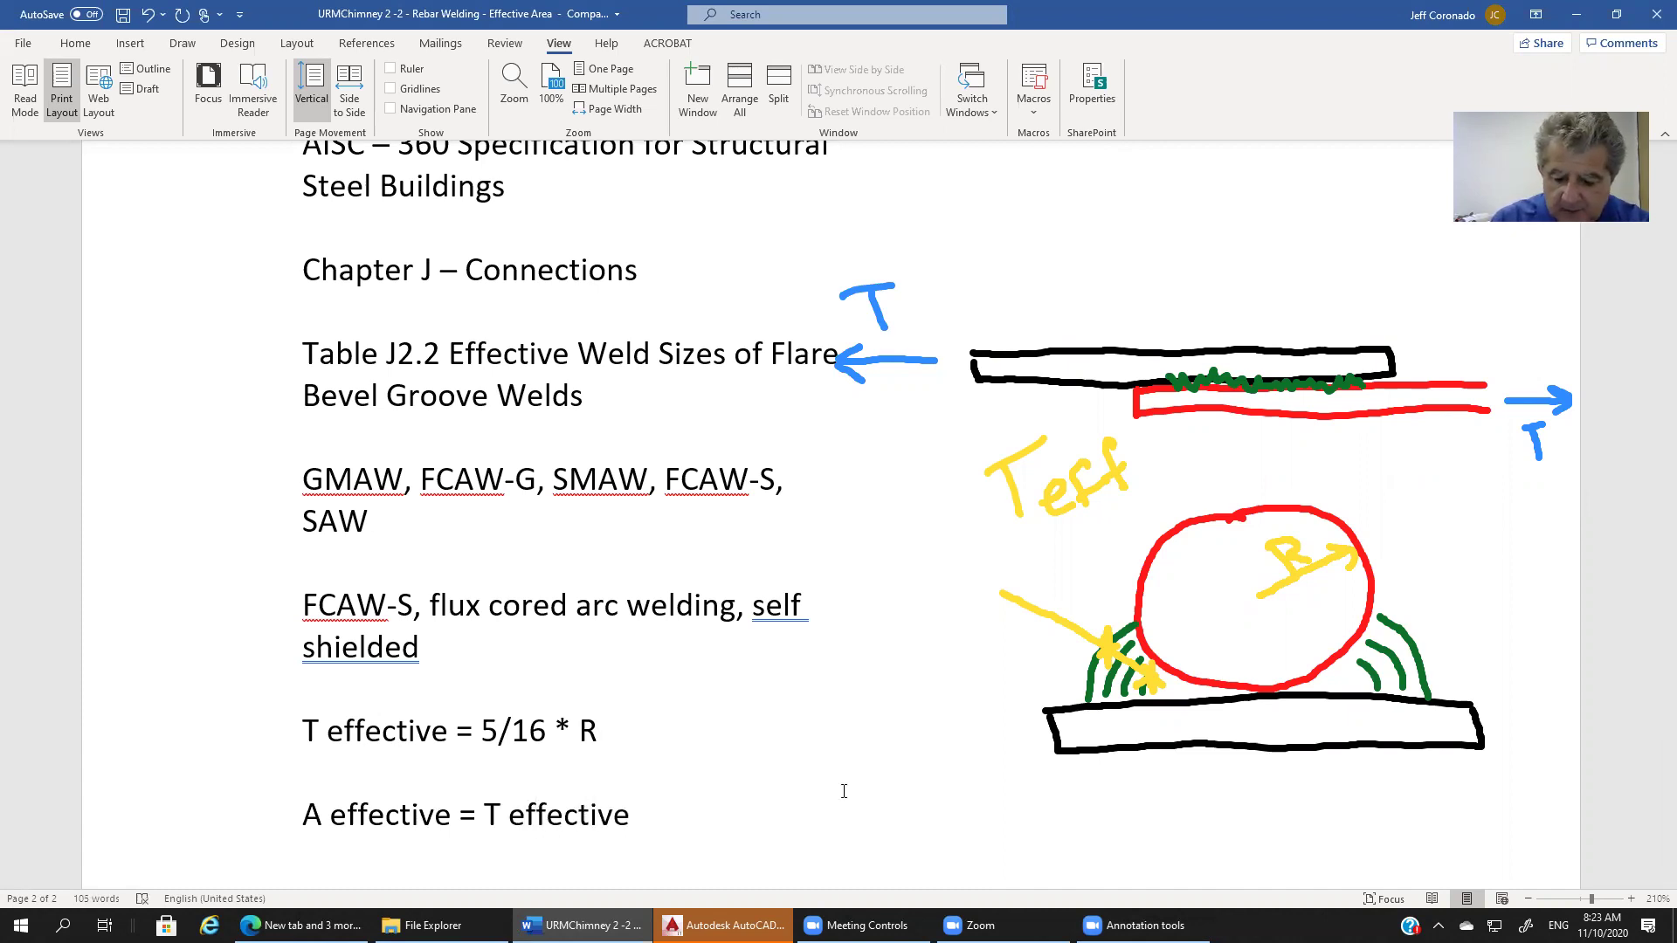
{"action": "type", "text": "* L"}
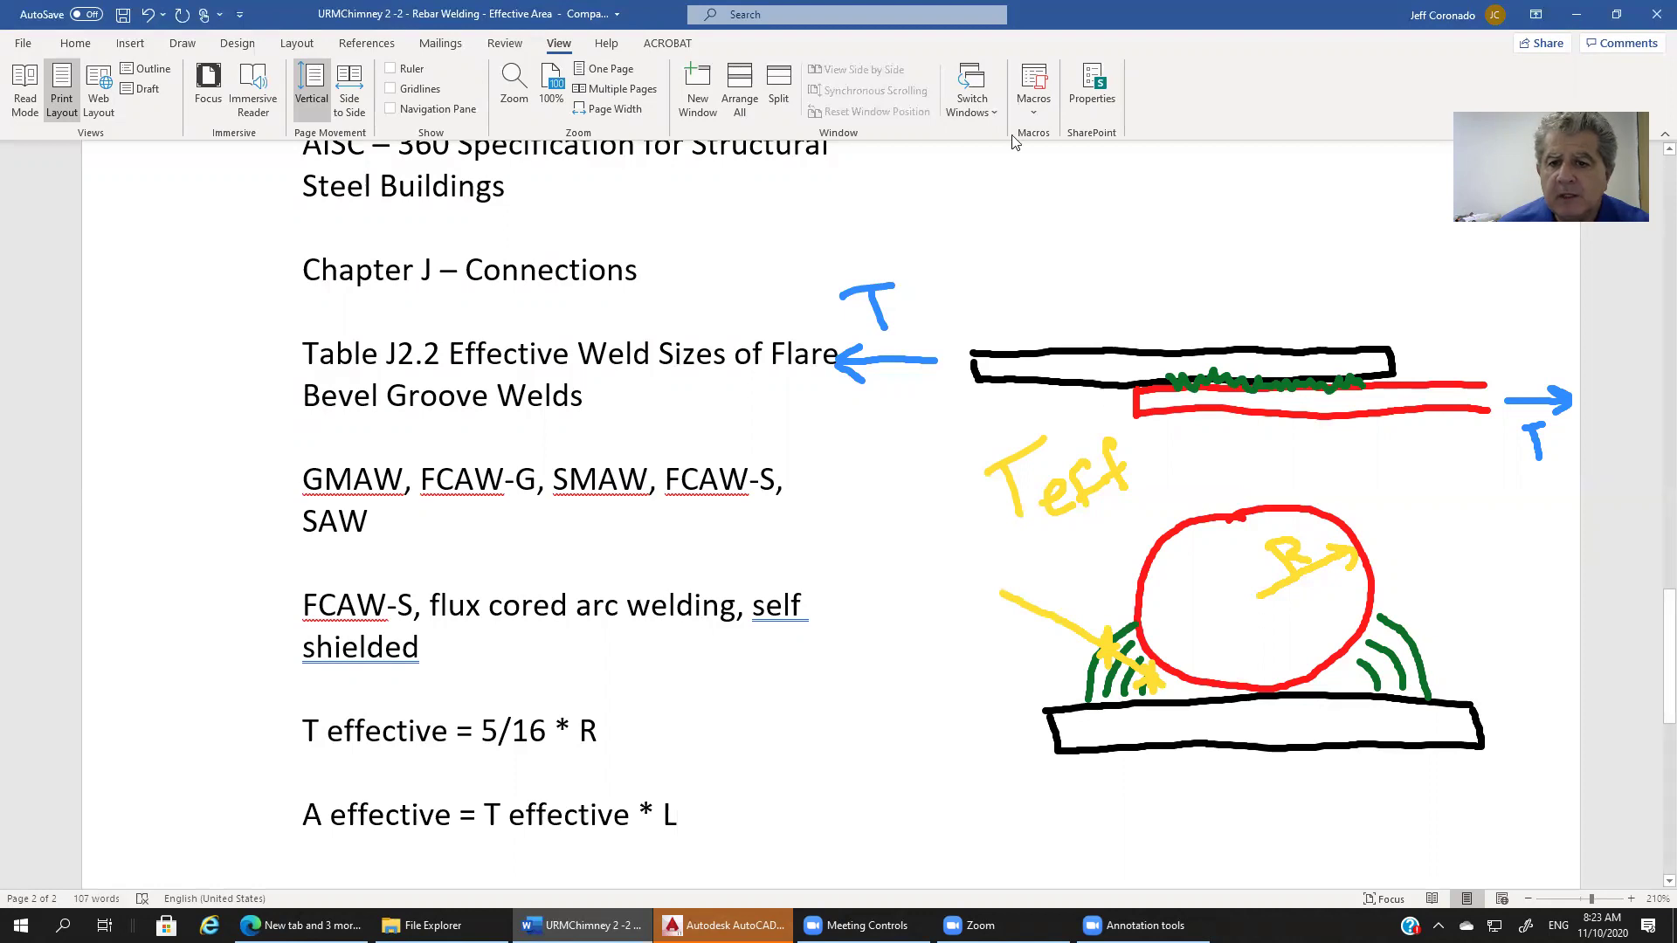
Circle the author's contact line in the page 1 footer with red ink.
{"action": "scroll", "coordinate": [980, 529], "scroll_direction": "up", "scroll_amount": 10}
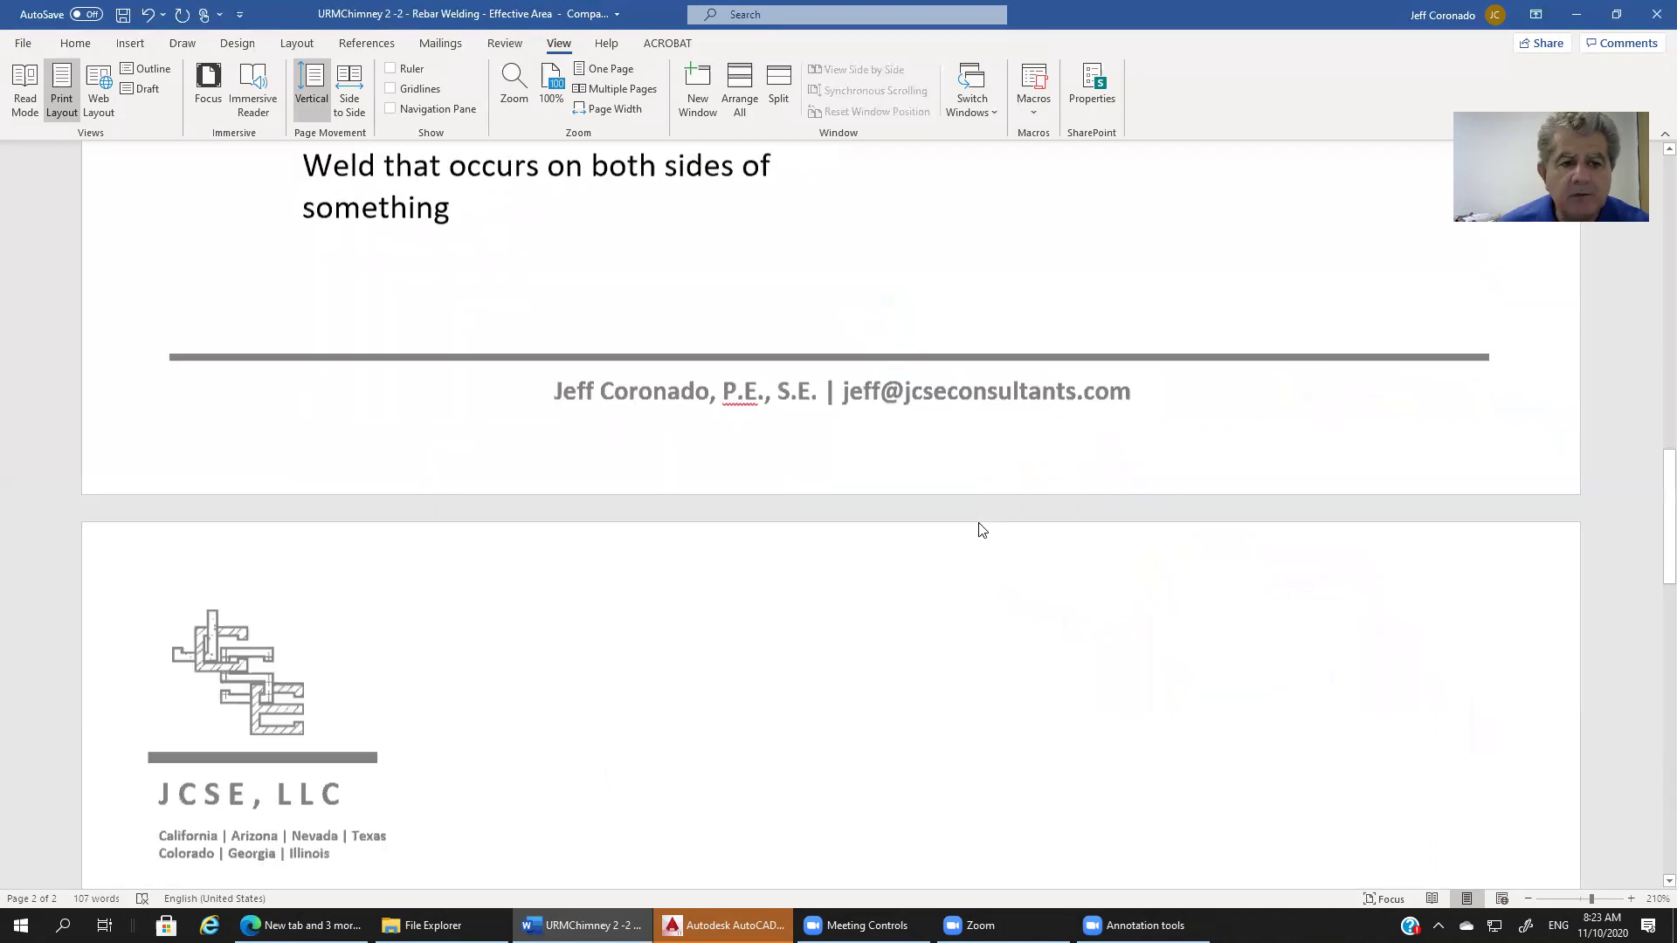
{"action": "scroll", "coordinate": [979, 520], "scroll_direction": "up", "scroll_amount": 15}
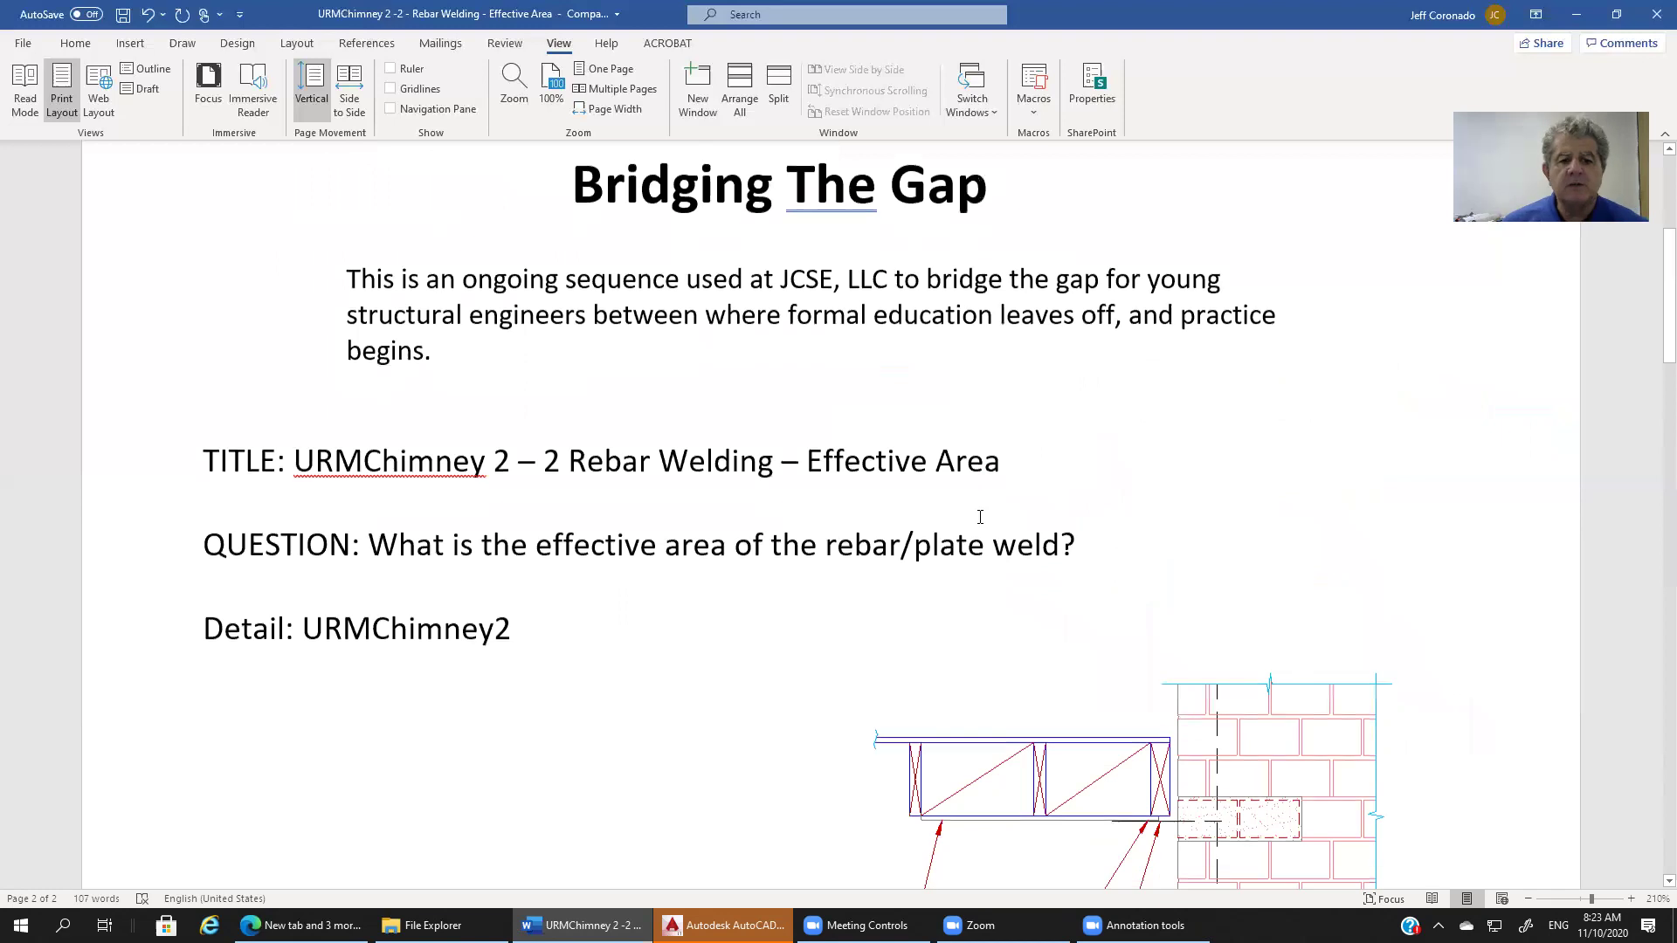
{"action": "scroll", "coordinate": [980, 517], "scroll_direction": "down", "scroll_amount": 1}
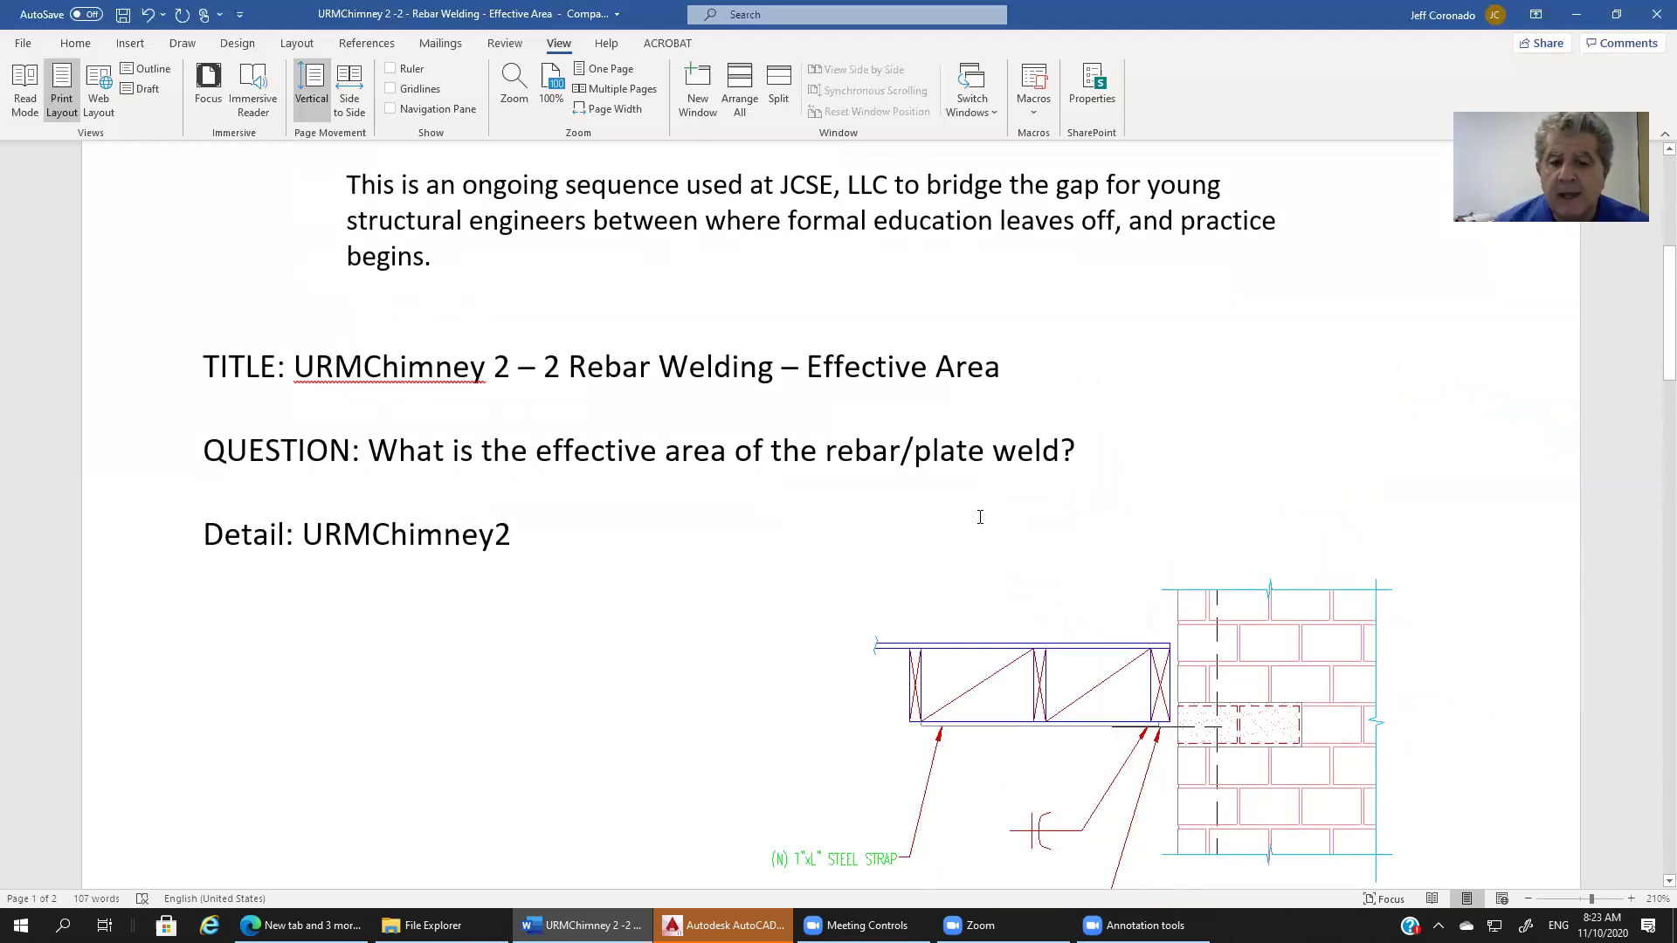
{"action": "scroll", "coordinate": [980, 517], "scroll_direction": "down", "scroll_amount": 4}
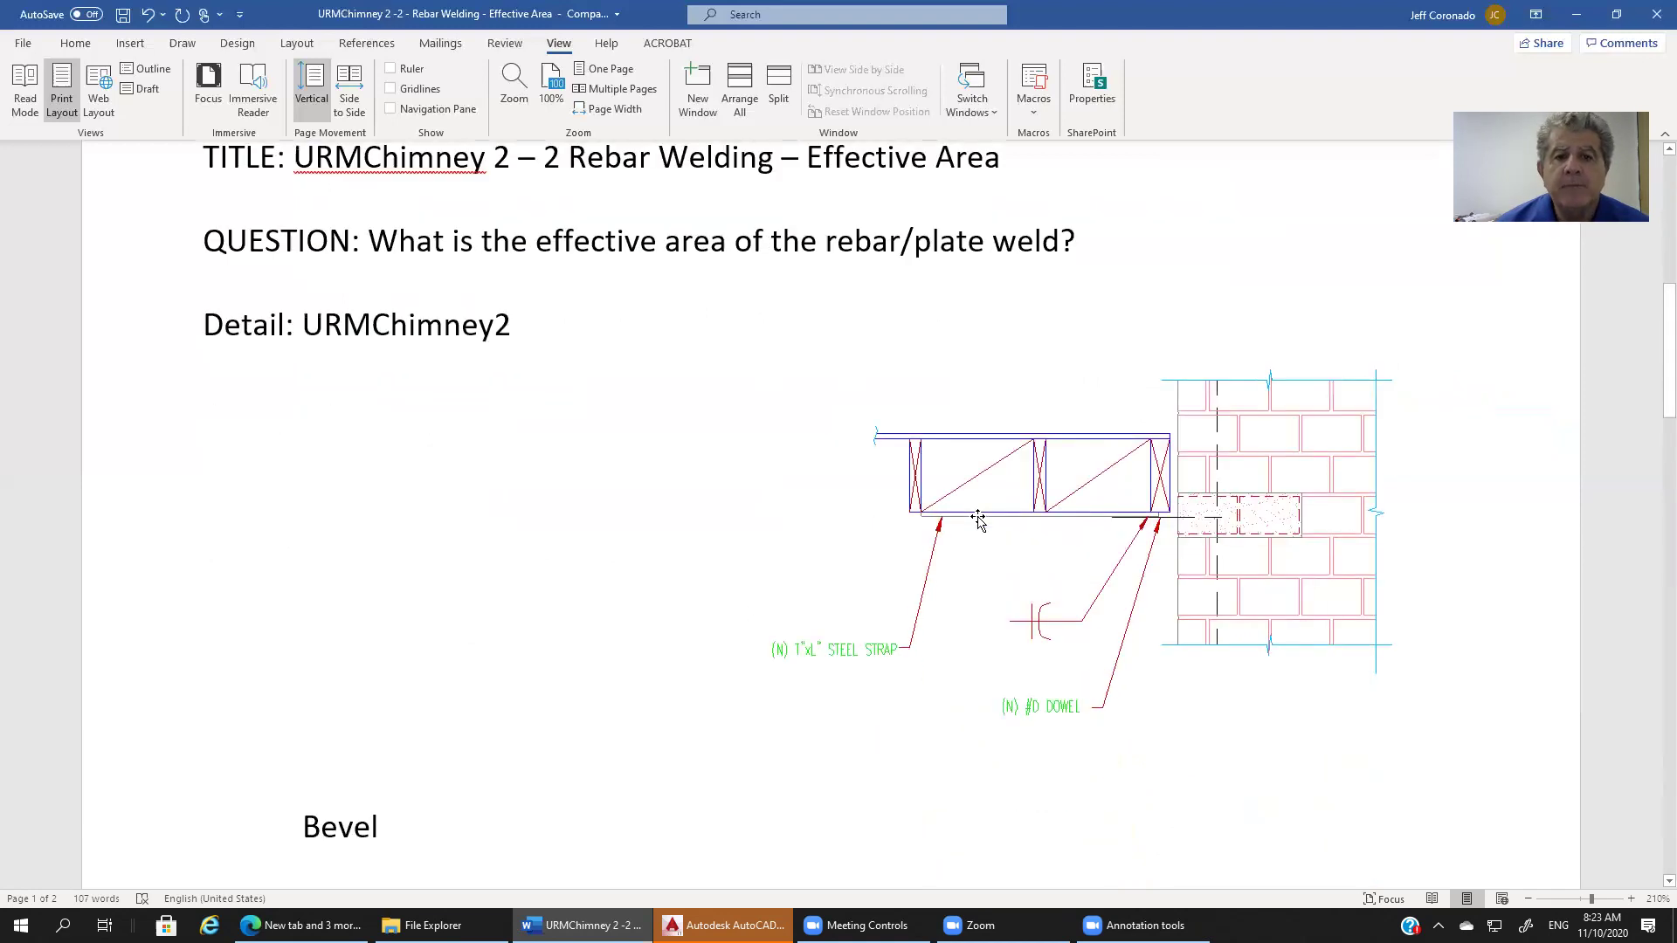
{"action": "scroll", "coordinate": [978, 520], "scroll_direction": "down", "scroll_amount": 7}
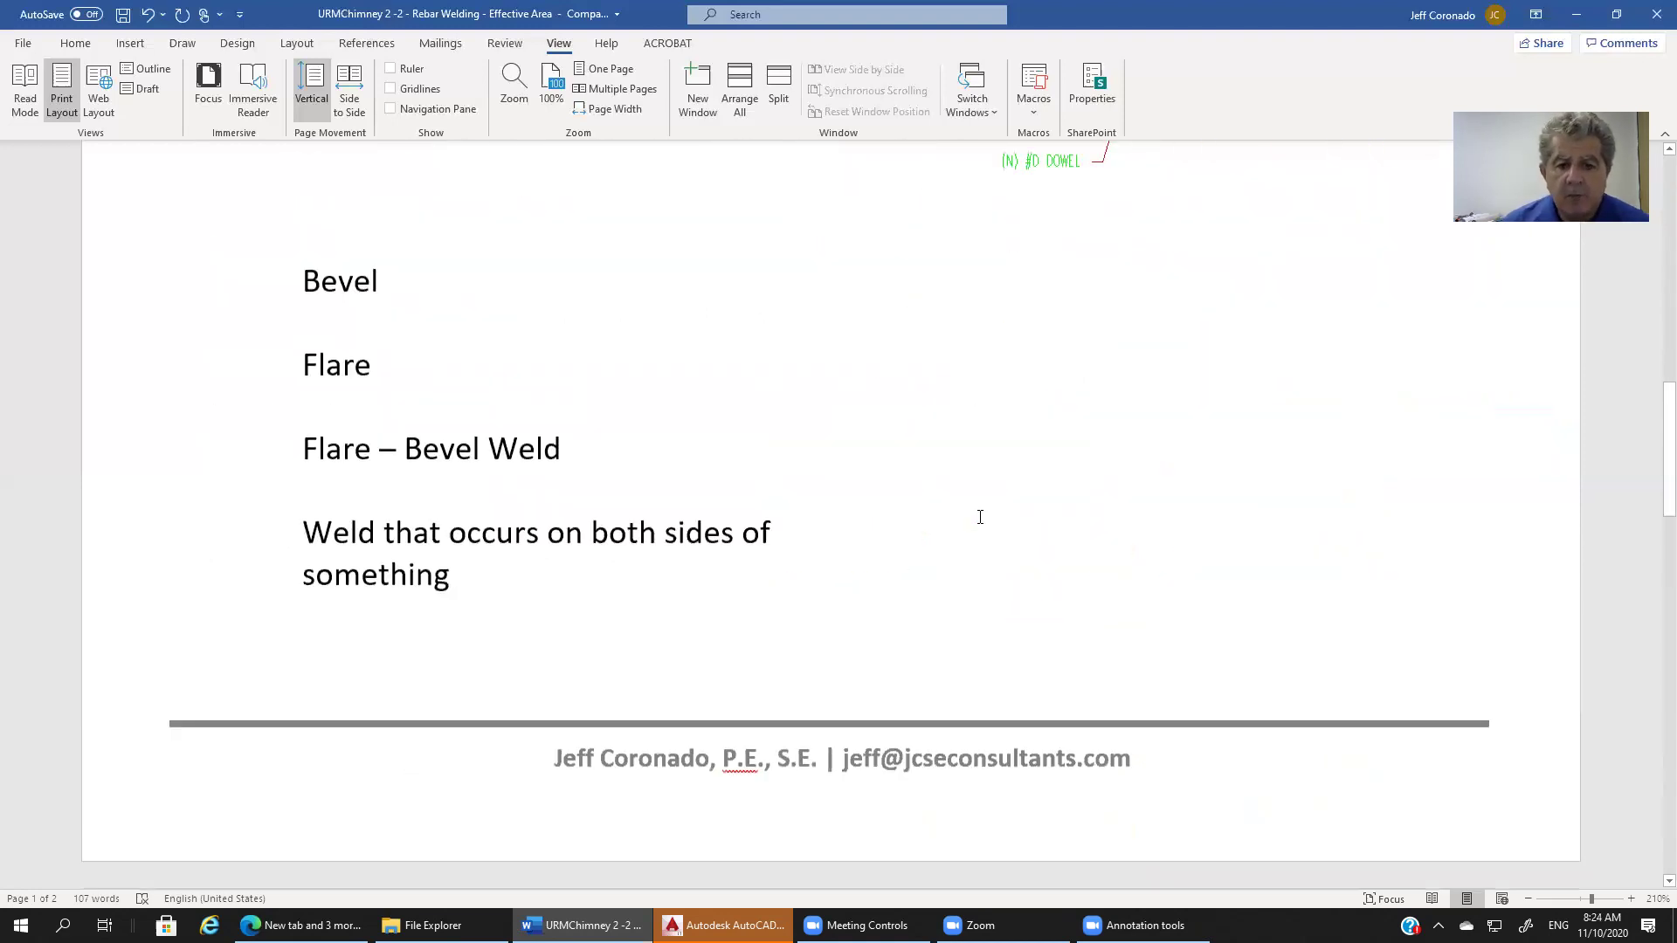
{"action": "scroll", "coordinate": [980, 517], "scroll_direction": "up", "scroll_amount": 3}
{"action": "scroll", "coordinate": [980, 517], "scroll_direction": "down", "scroll_amount": 2}
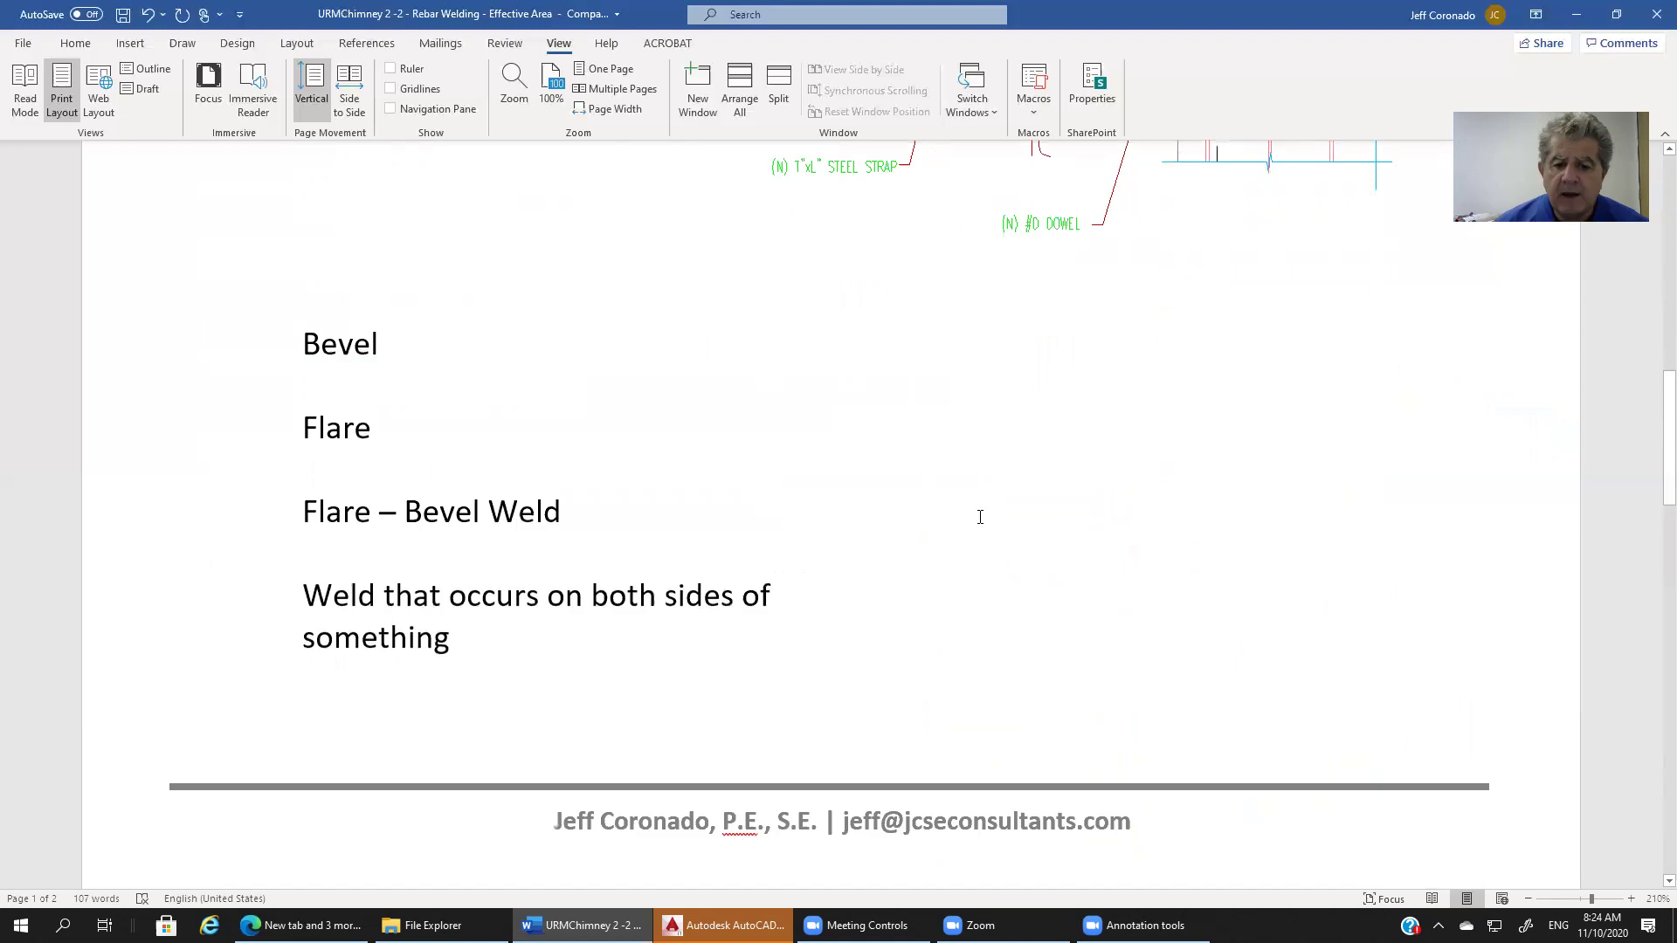
{"action": "scroll", "coordinate": [981, 517], "scroll_direction": "down", "scroll_amount": 1}
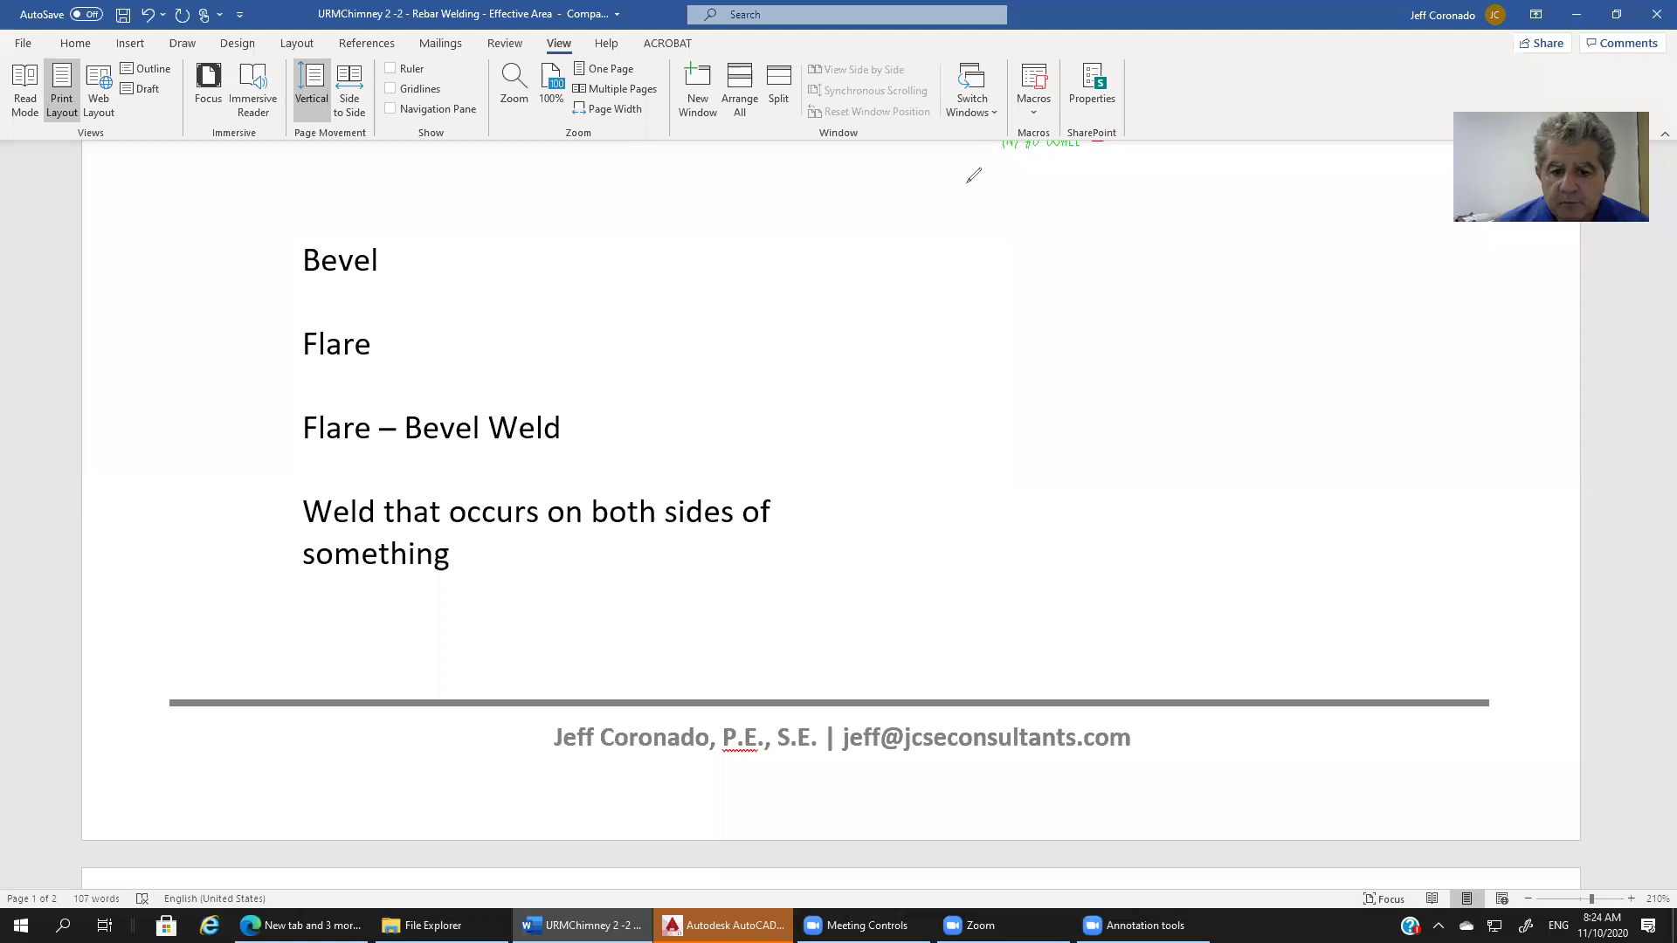
{"action": "mouse_move", "coordinate": [976, 668]}
{"action": "left_mouse_down"}
{"action": "mouse_move", "coordinate": [835, 632]}
{"action": "mouse_move", "coordinate": [763, 652]}
{"action": "mouse_move", "coordinate": [756, 746]}
{"action": "mouse_move", "coordinate": [839, 781]}
{"action": "mouse_move", "coordinate": [952, 793]}
{"action": "mouse_move", "coordinate": [1198, 762]}
{"action": "mouse_move", "coordinate": [1191, 713]}
{"action": "mouse_move", "coordinate": [1058, 664]}
{"action": "mouse_move", "coordinate": [974, 664]}
{"action": "left_mouse_up"}
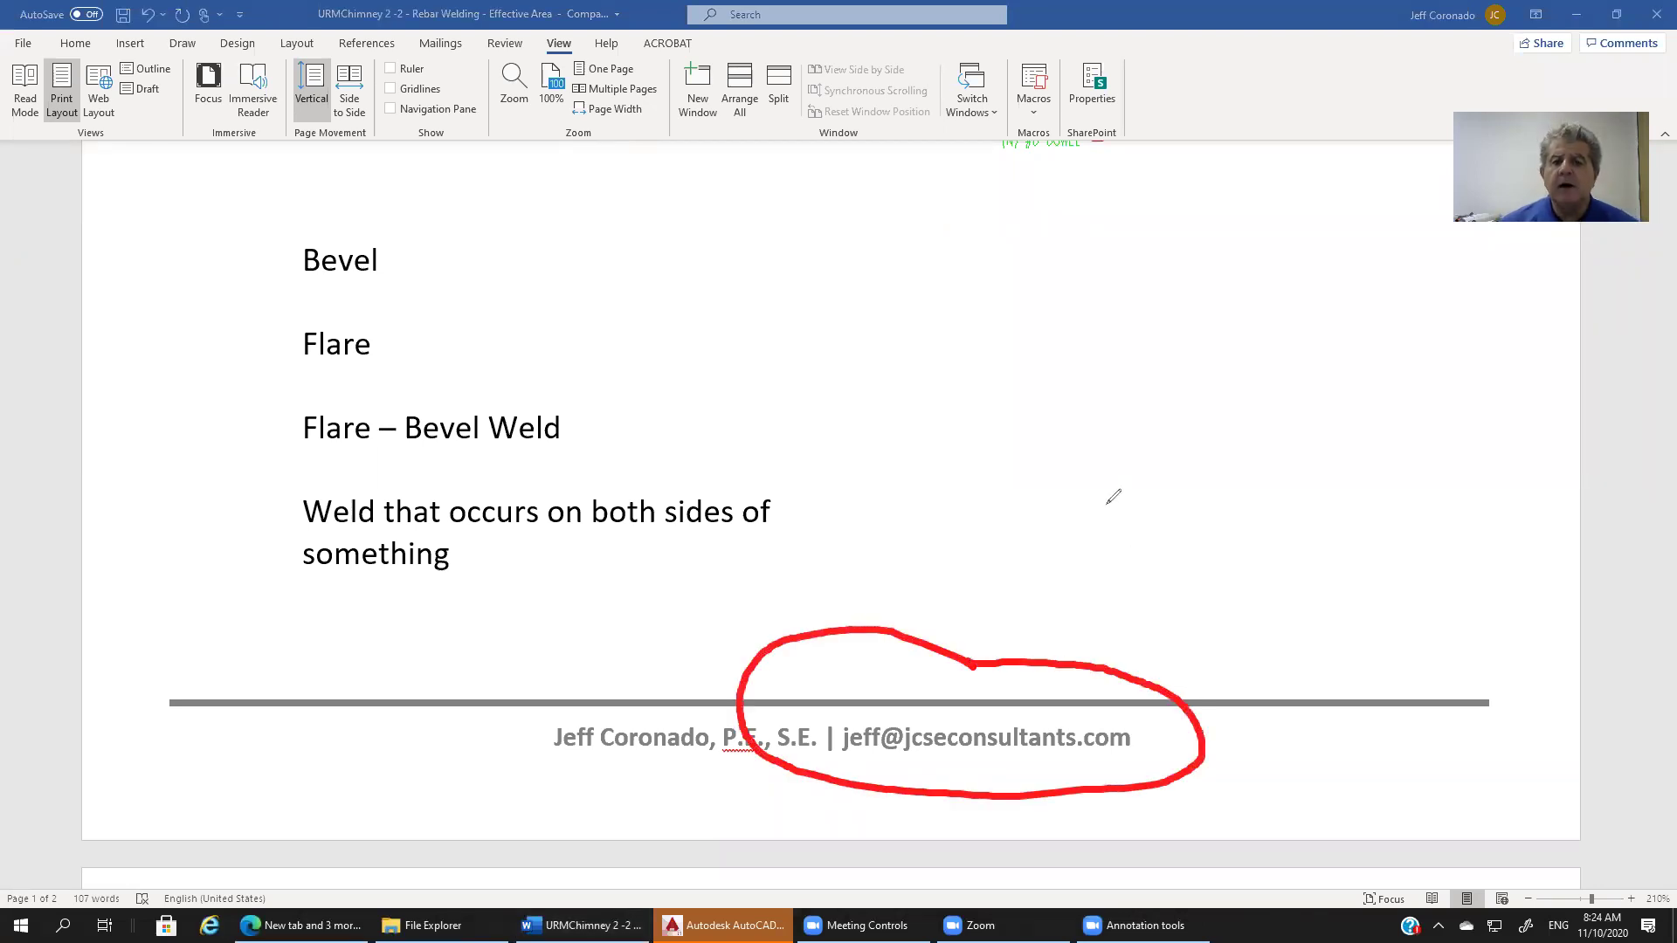